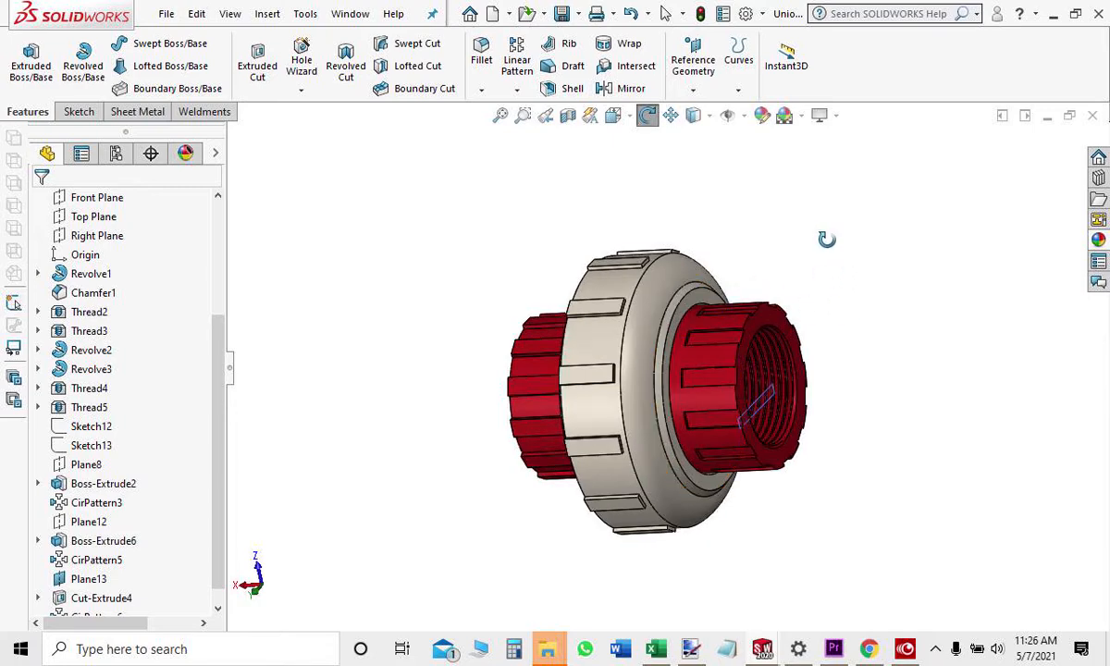
Examine the finished pipe union model from both ends and from the side.
left_click_drag(826, 239, 818, 235)
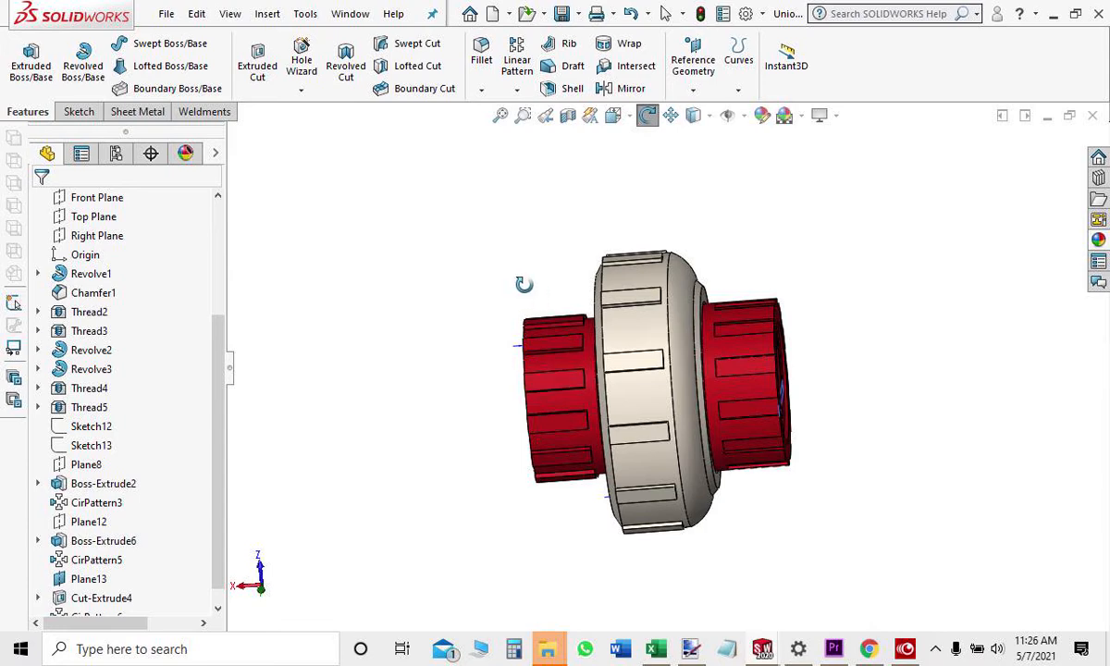
left_click_drag(524, 284, 577, 251)
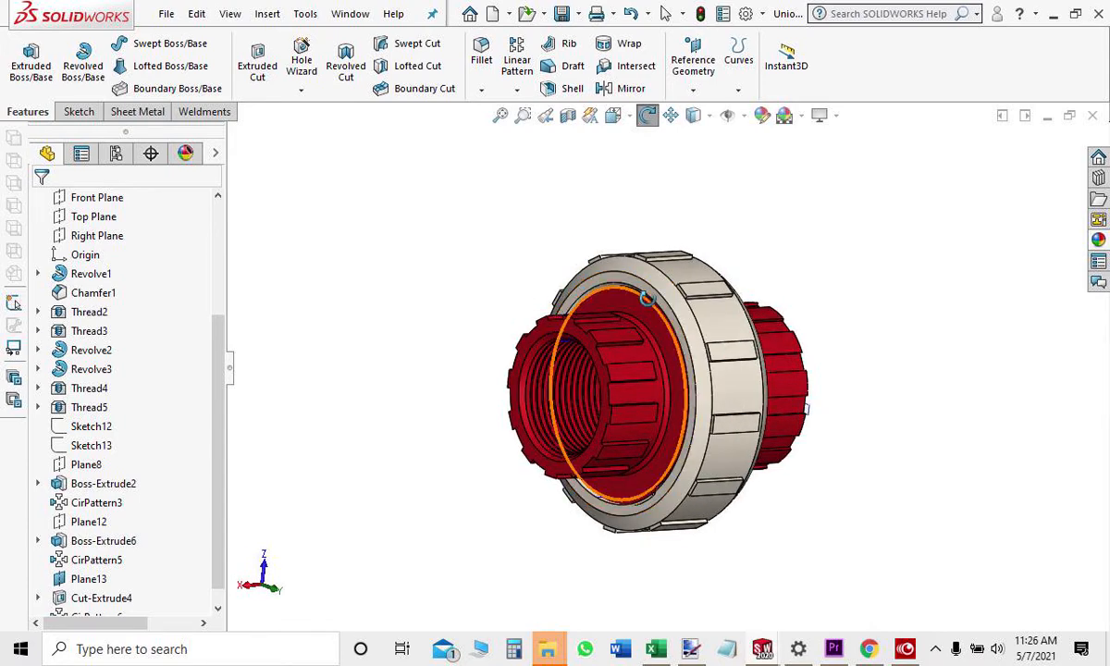
left_click_drag(645, 294, 722, 200)
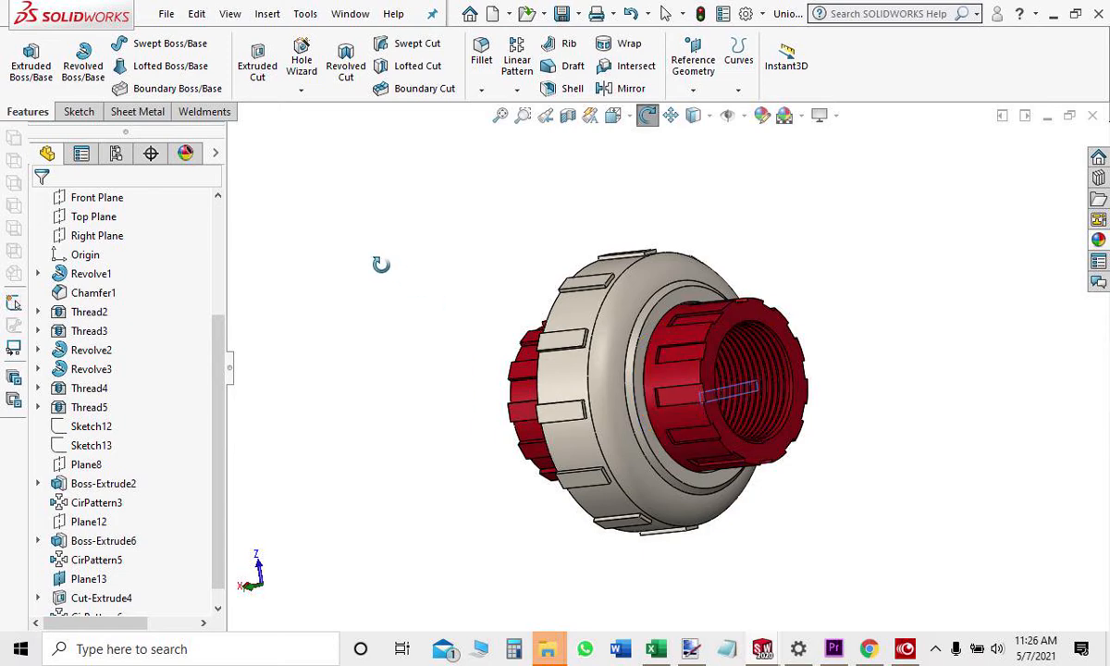
left_click_drag(361, 250, 474, 258)
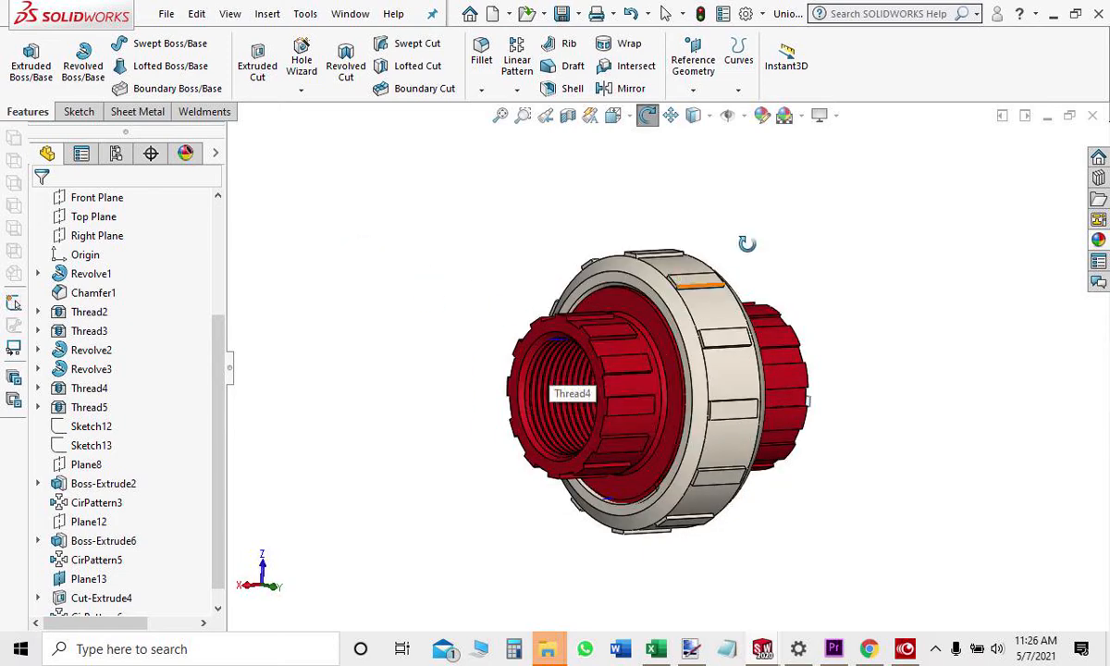
left_click_drag(828, 216, 785, 189)
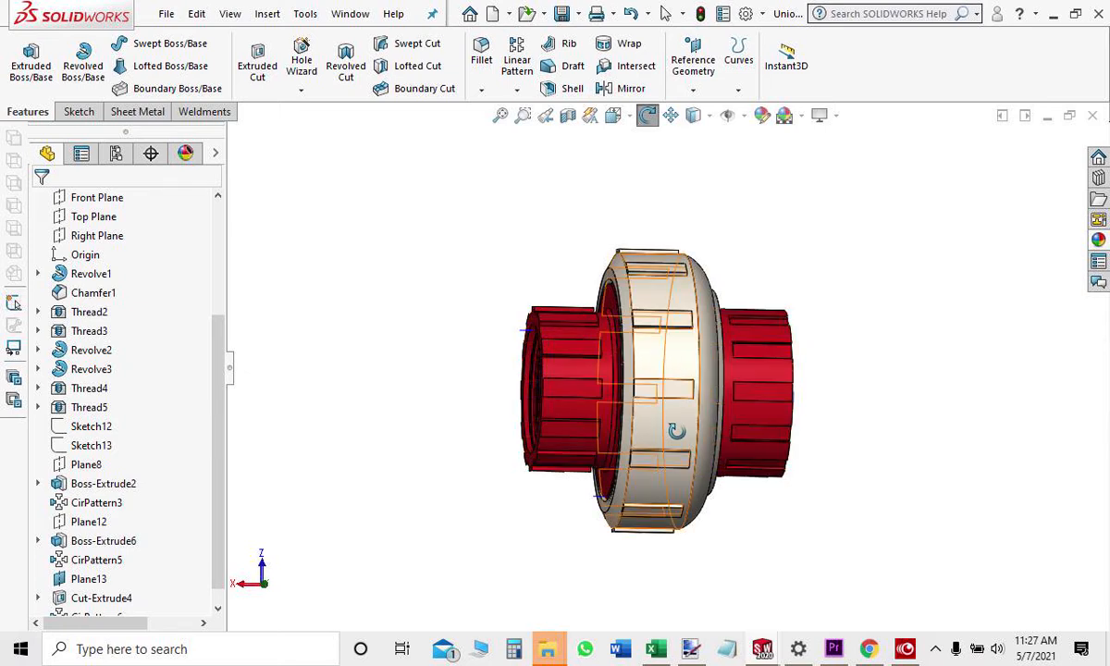
left_click_drag(857, 242, 954, 299)
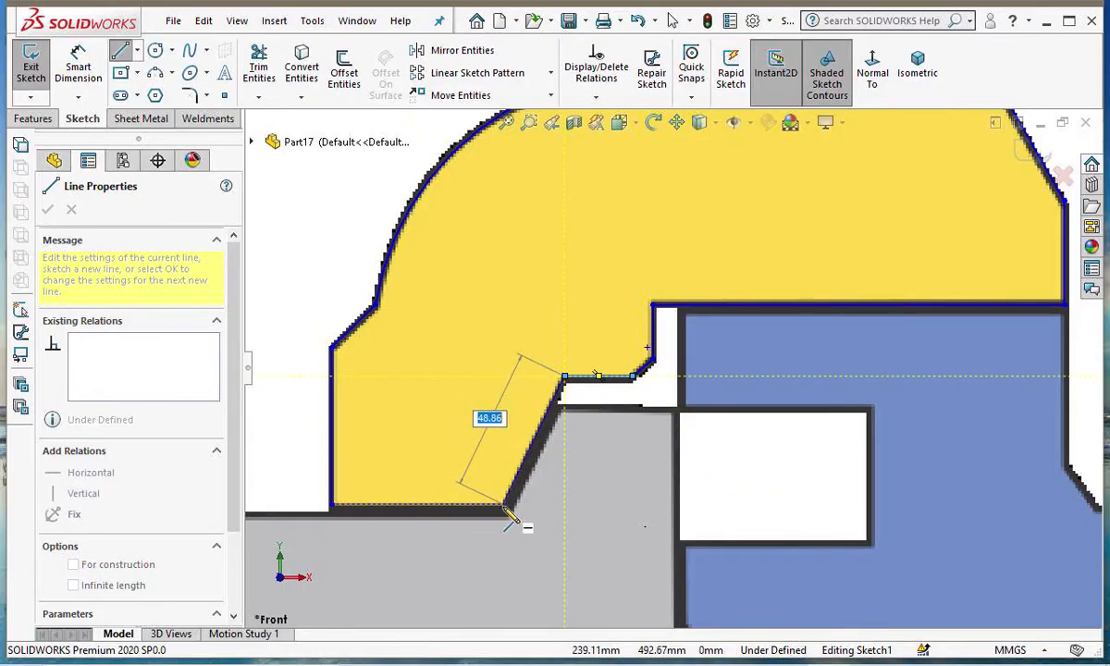
Close the yellow nut outline by tracing its slanted inner edge and its bottom edge with lines.
left_click(503, 507)
left_click(332, 504)
scroll(476, 365, "down", 1)
scroll(535, 395, "up", 3)
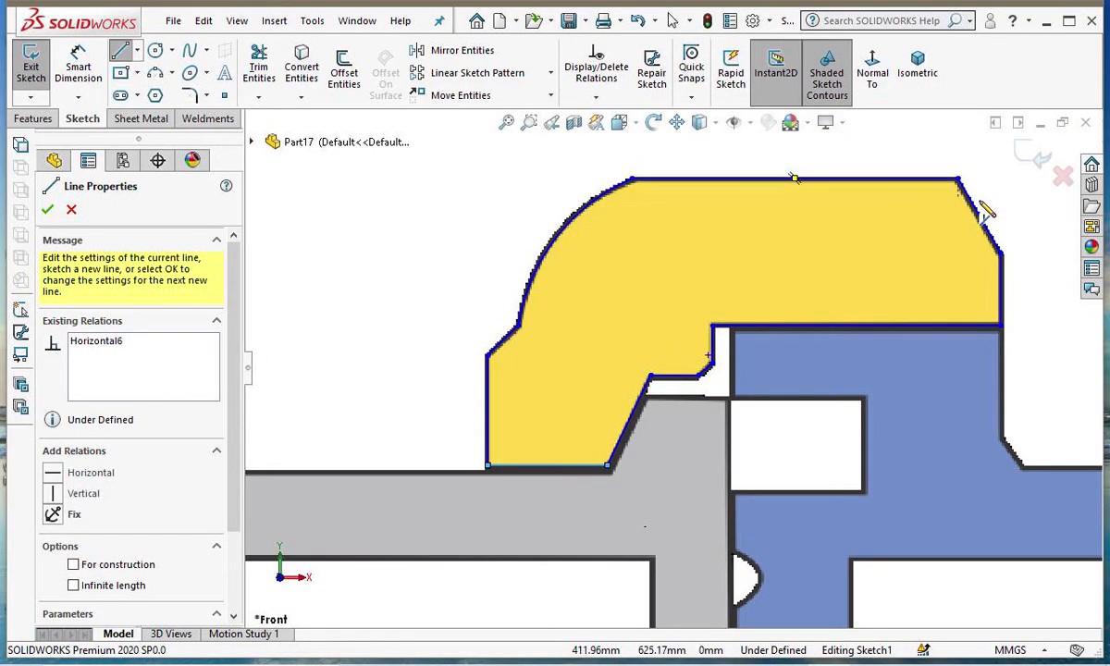
scroll(486, 501, "down", 1)
scroll(484, 490, "up", 4)
key("Escape")
Trace the grey part's long top edge, slanted shoulder and short upper edge with connected lines.
left_click(121, 49)
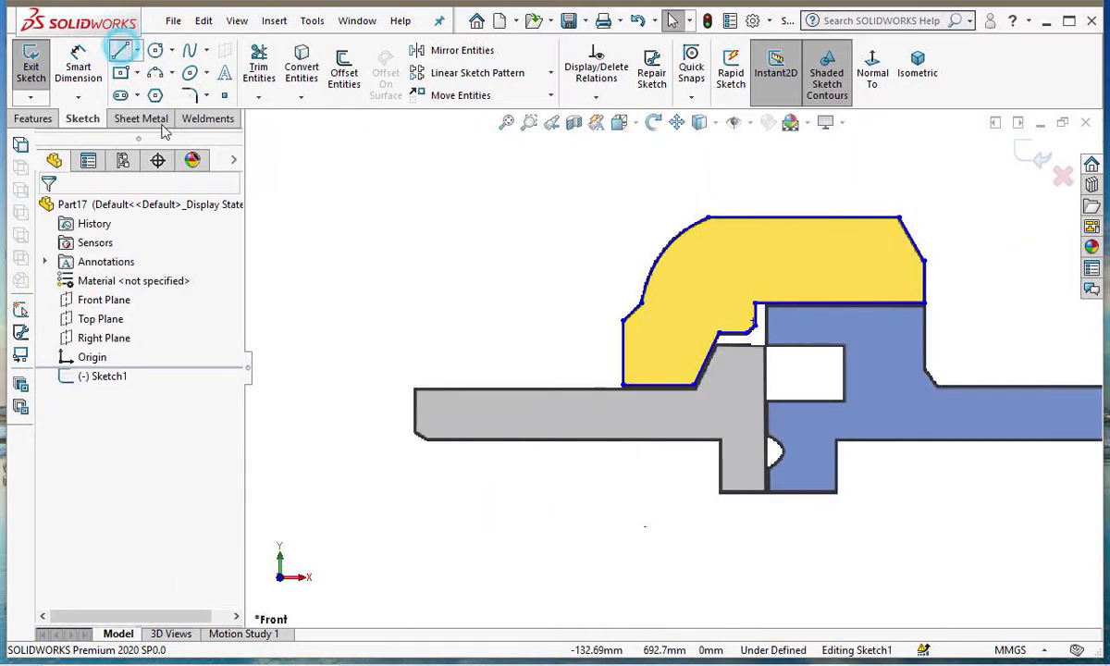
scroll(421, 388, "down", 3)
left_click(415, 389)
left_click(695, 389)
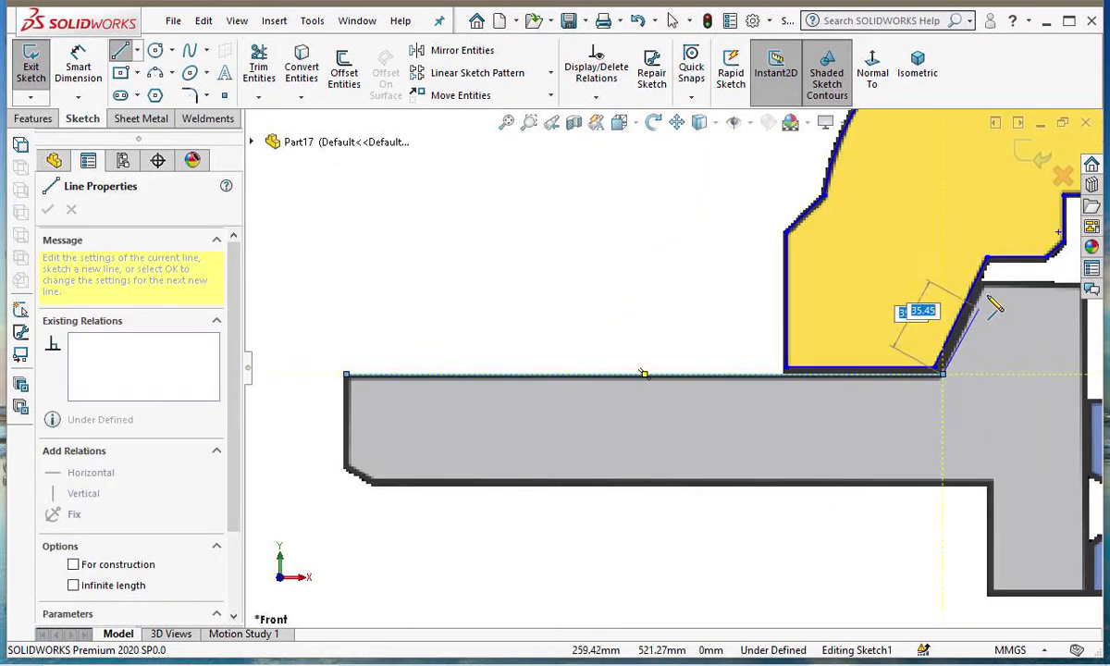
left_click(985, 284)
scroll(998, 294, "down", 4)
scroll(999, 301, "up", 4)
left_click(773, 354)
Continue the grey outline down its right face, around the foot and along the underside, about 244 mm long.
scroll(770, 379, "up", 3)
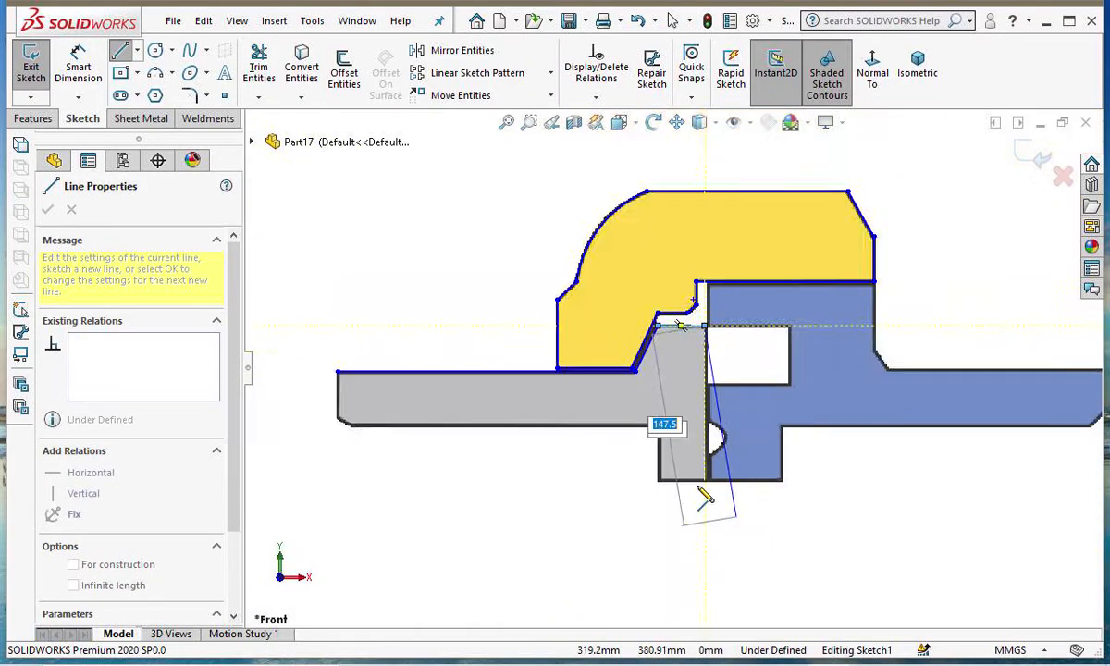
scroll(708, 500, "down", 3)
left_click(582, 347)
scroll(435, 398, "up", 2)
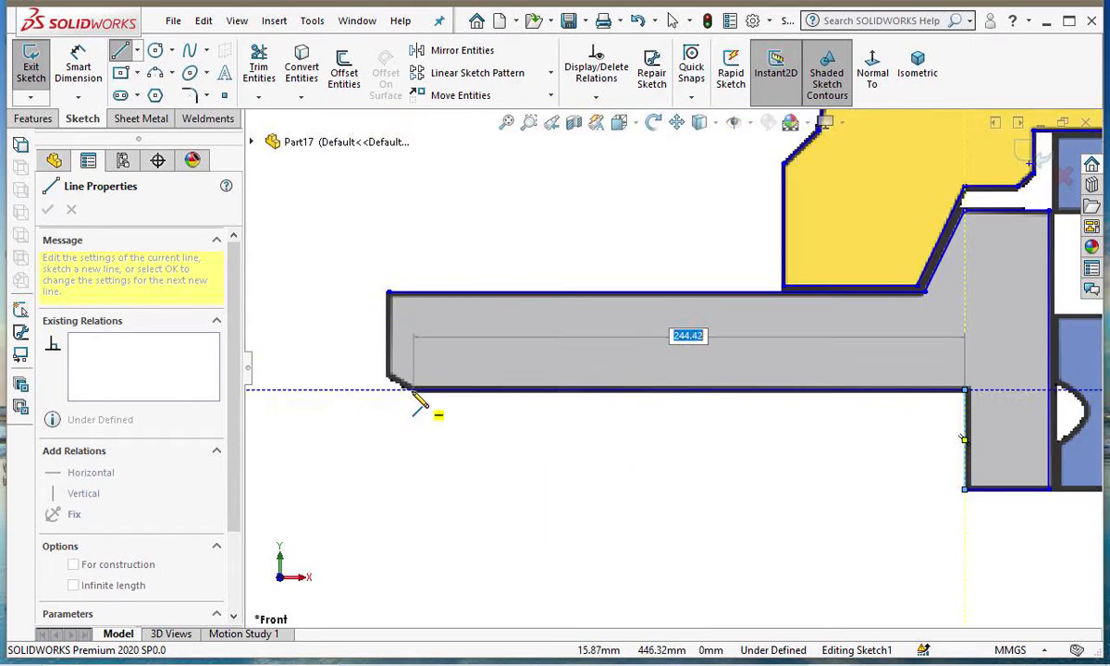
left_click(413, 390)
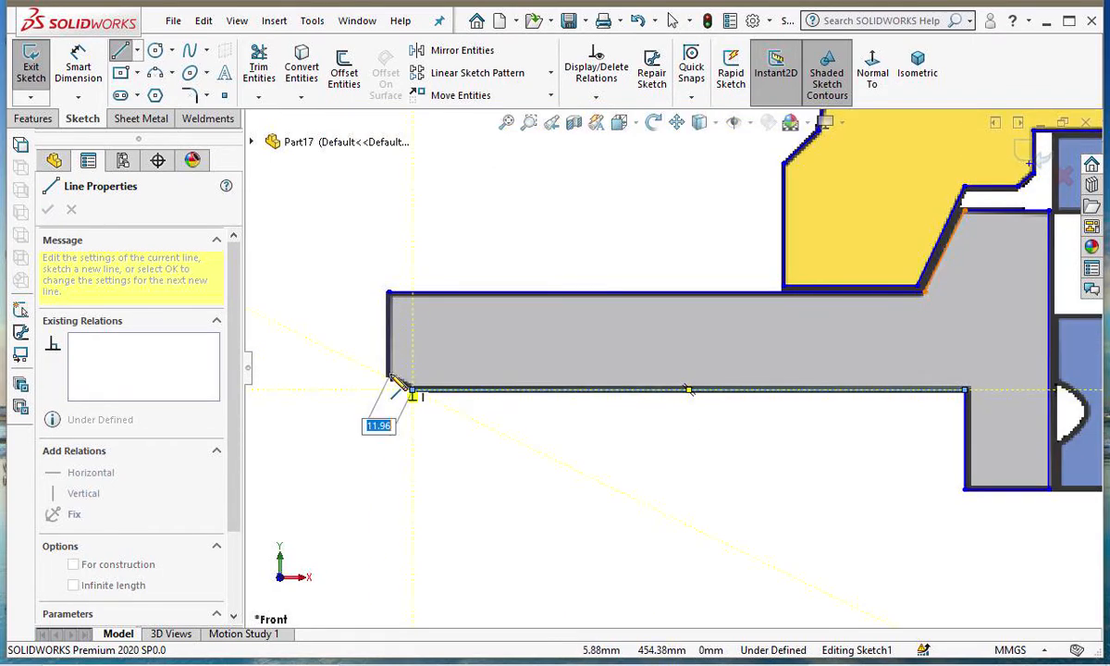
Close the grey outline with the small corner chamfer and the vertical left end edge.
scroll(392, 310, "down", 3)
left_click(446, 407)
left_click(442, 261)
key("Escape")
scroll(751, 506, "up", 4)
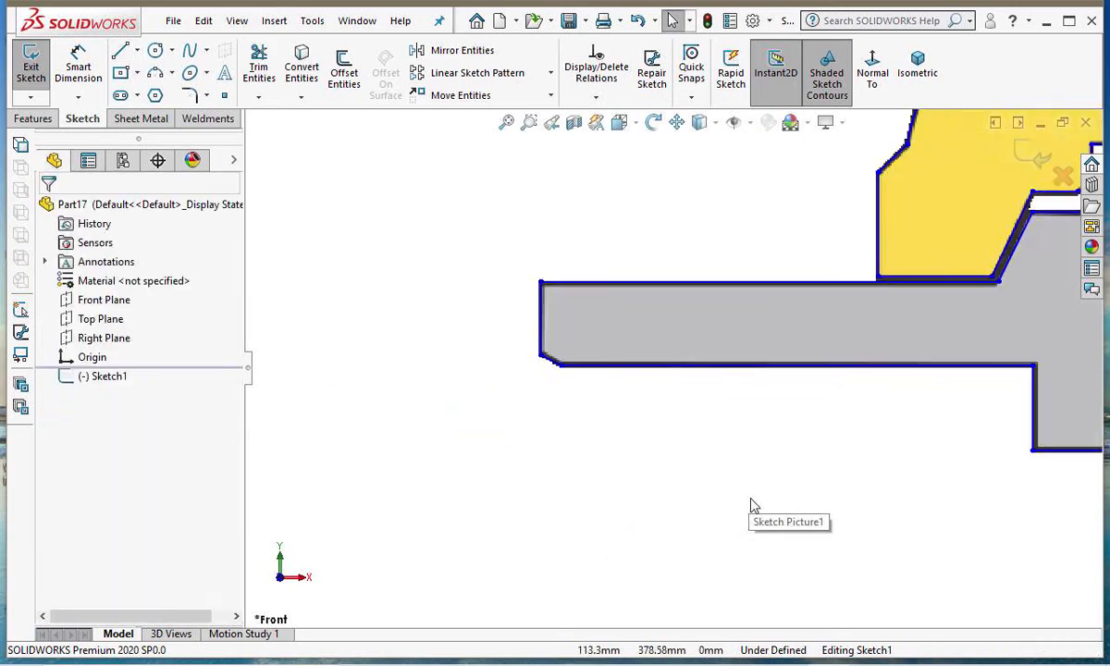
Trace the blue part's inner face from the foot up to the groove, and add a three-point arc along the half-round groove.
scroll(741, 442, "up", 2)
scroll(442, 213, "down", 4)
key("l")
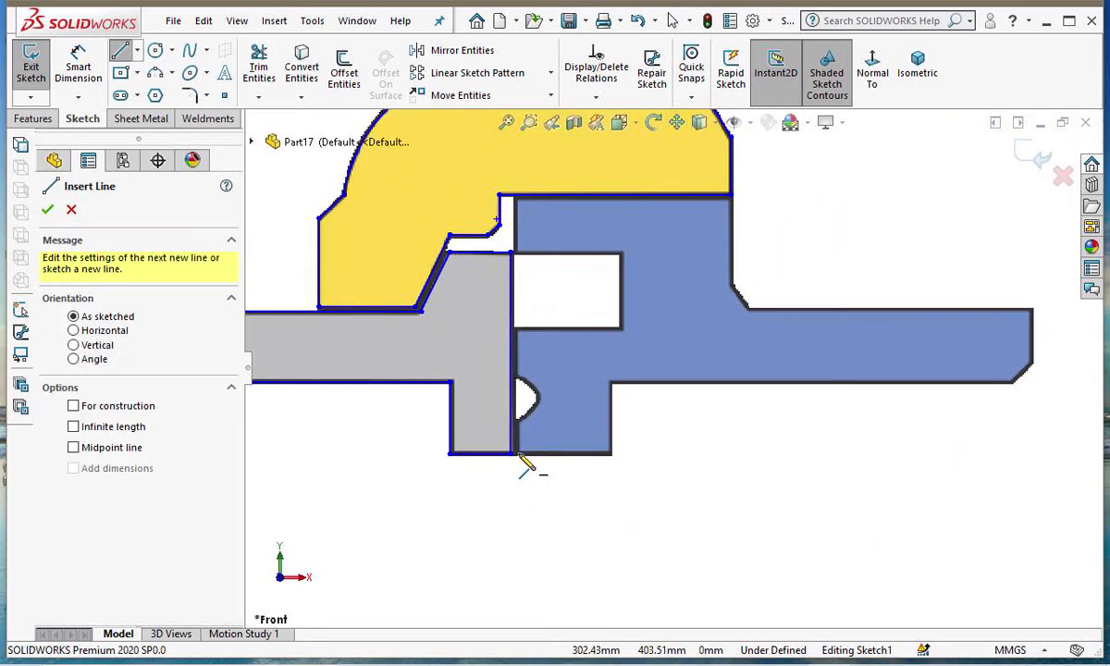
scroll(526, 466, "down", 4)
left_click(562, 435)
left_click(561, 348)
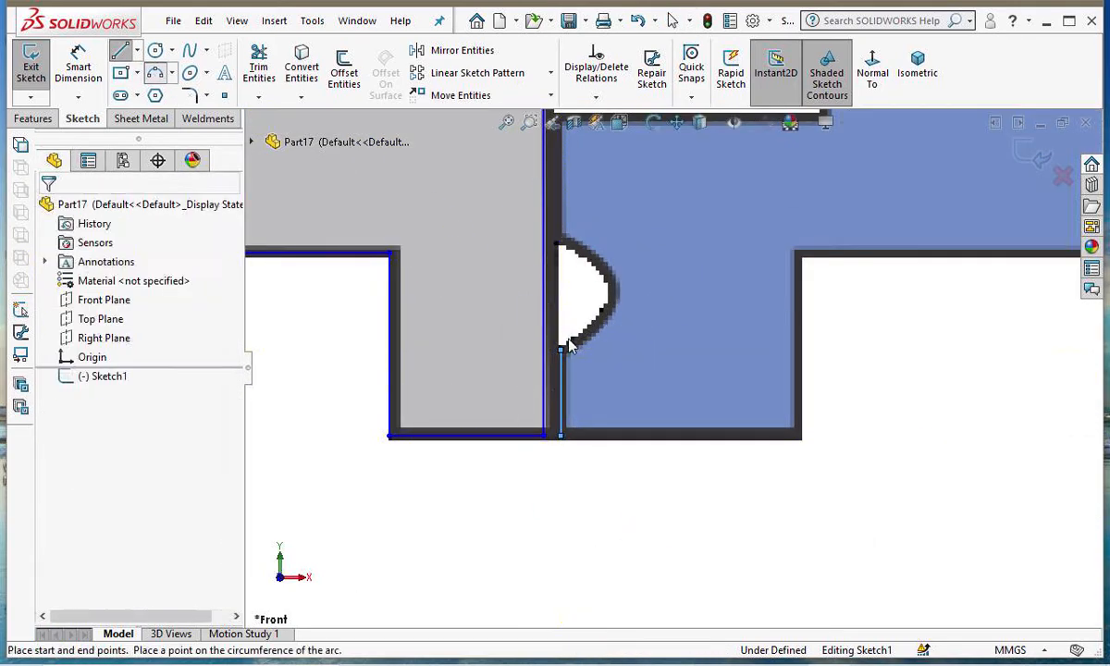
left_click(561, 350)
left_click(560, 236)
left_click(617, 278)
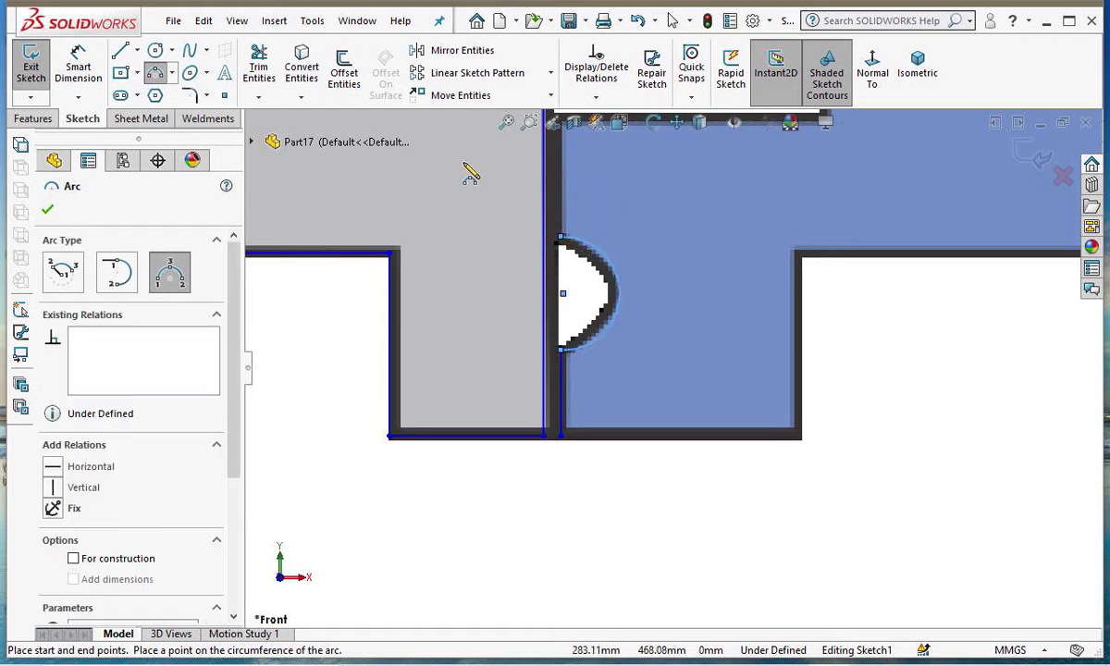
Trace the blue part's inner face above the groove and the three sides of the rectangular recess.
scroll(592, 268, "up", 3)
key("l")
scroll(661, 285, "down", 4)
left_click(601, 443)
left_click(600, 318)
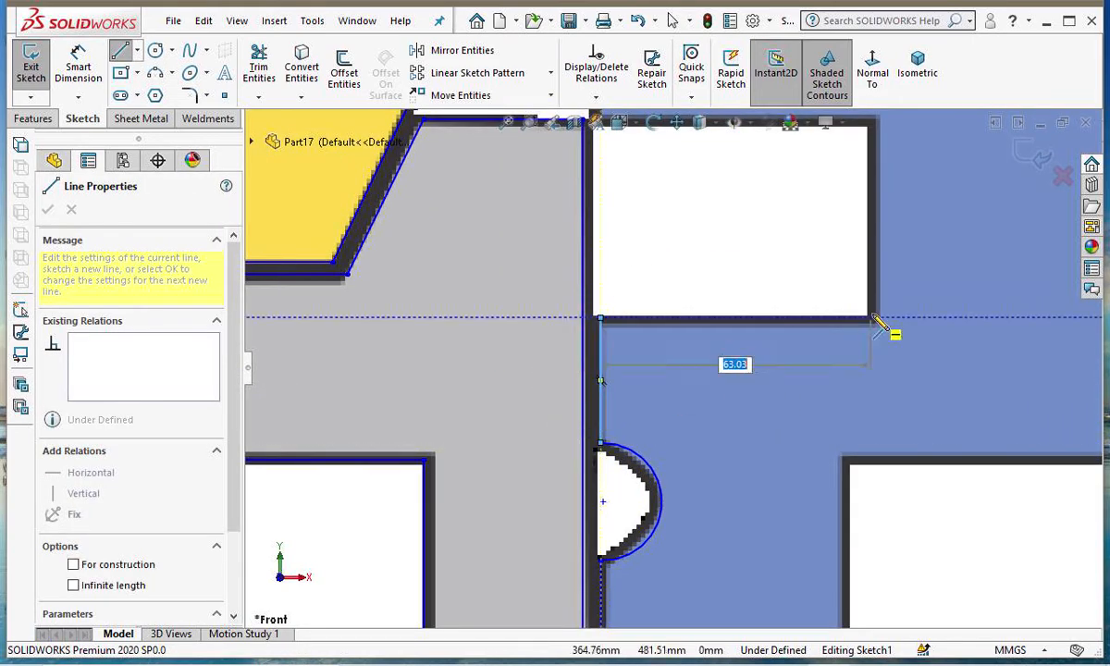
left_click(872, 318)
scroll(870, 166, "down", 1)
scroll(868, 176, "up", 2)
left_click(673, 401)
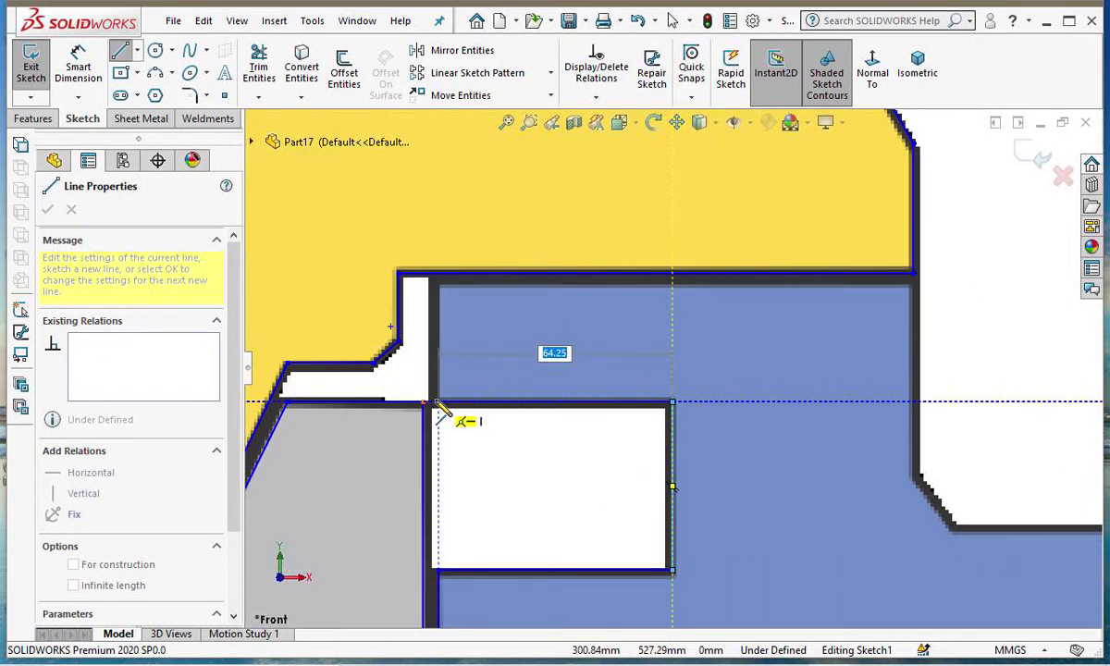
left_click(438, 403)
Trace the blue part's short vertical face above the recess and its upper edge, about 130 mm long.
scroll(460, 298, "down", 2)
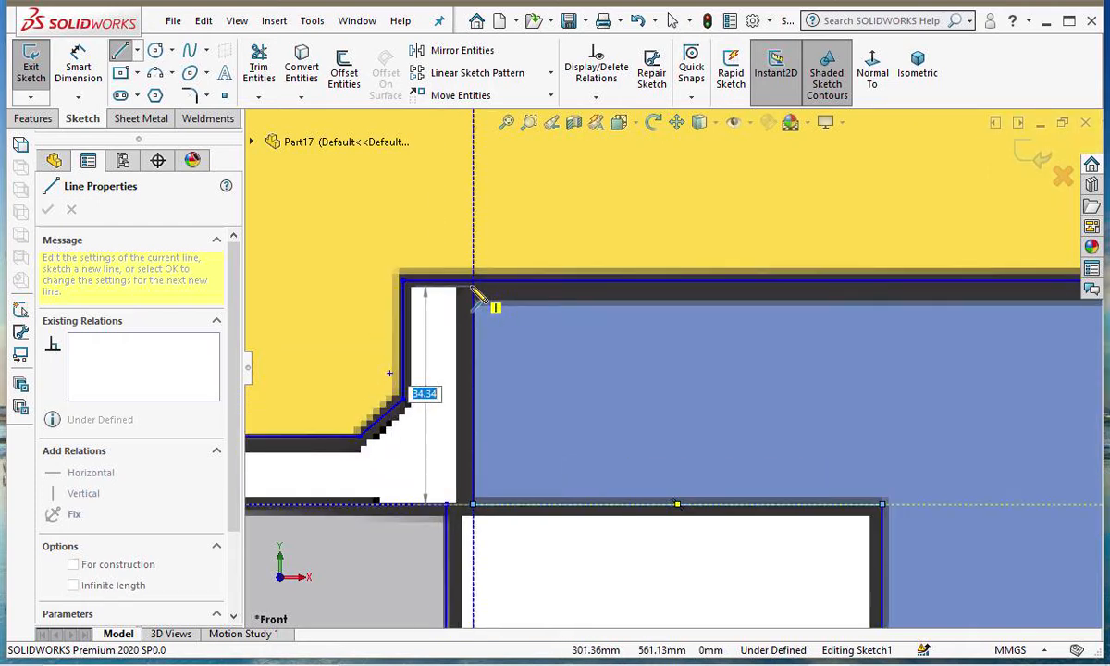
left_click(473, 287)
scroll(518, 294, "up", 4)
scroll(1014, 344, "down", 1)
scroll(839, 354, "down", 3)
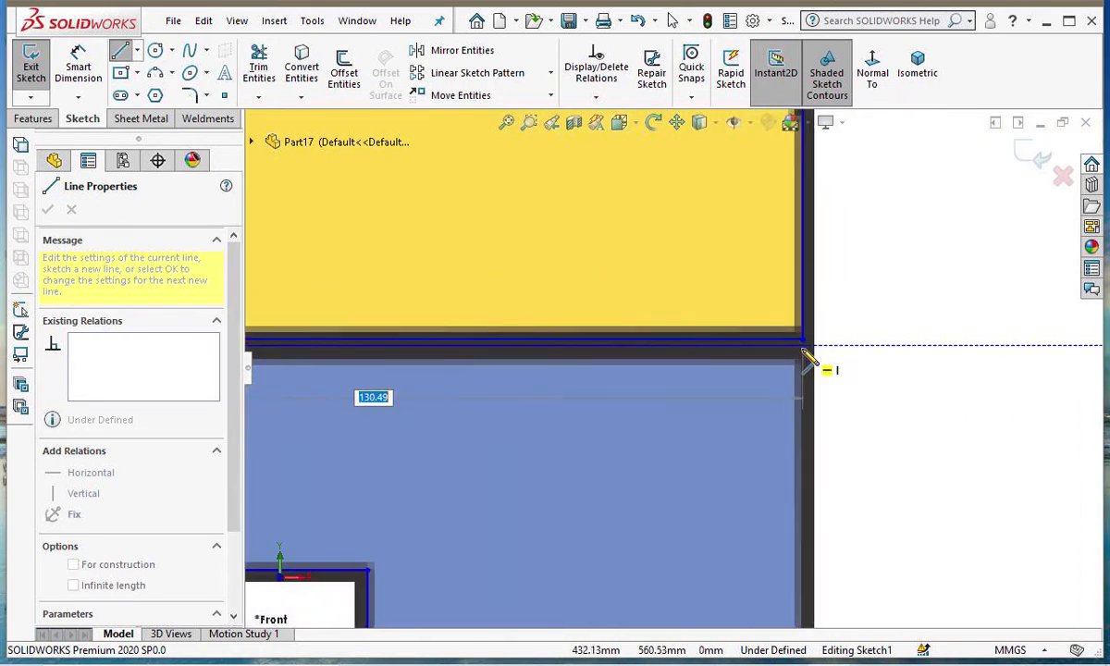
left_click(803, 341)
Trace the blue part's outer vertical face, about 54 mm long, the slanted corner and the top edge of its arm.
scroll(788, 523, "down", 2)
scroll(783, 524, "up", 4)
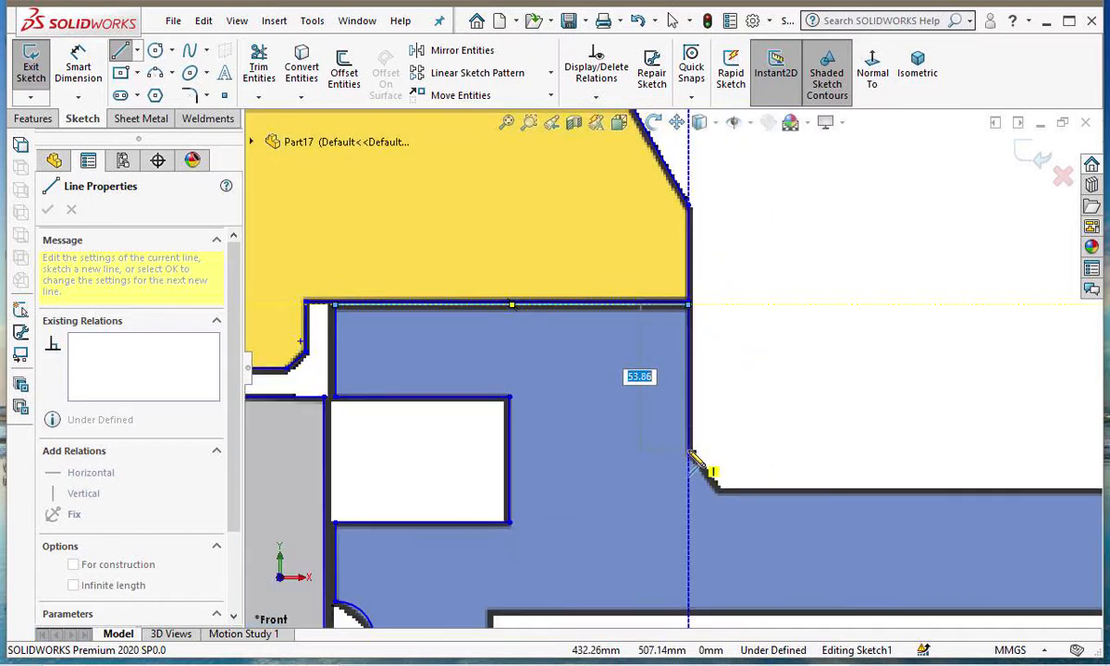
left_click(690, 451)
left_click(722, 492)
scroll(856, 453, "up", 2)
left_click(847, 387)
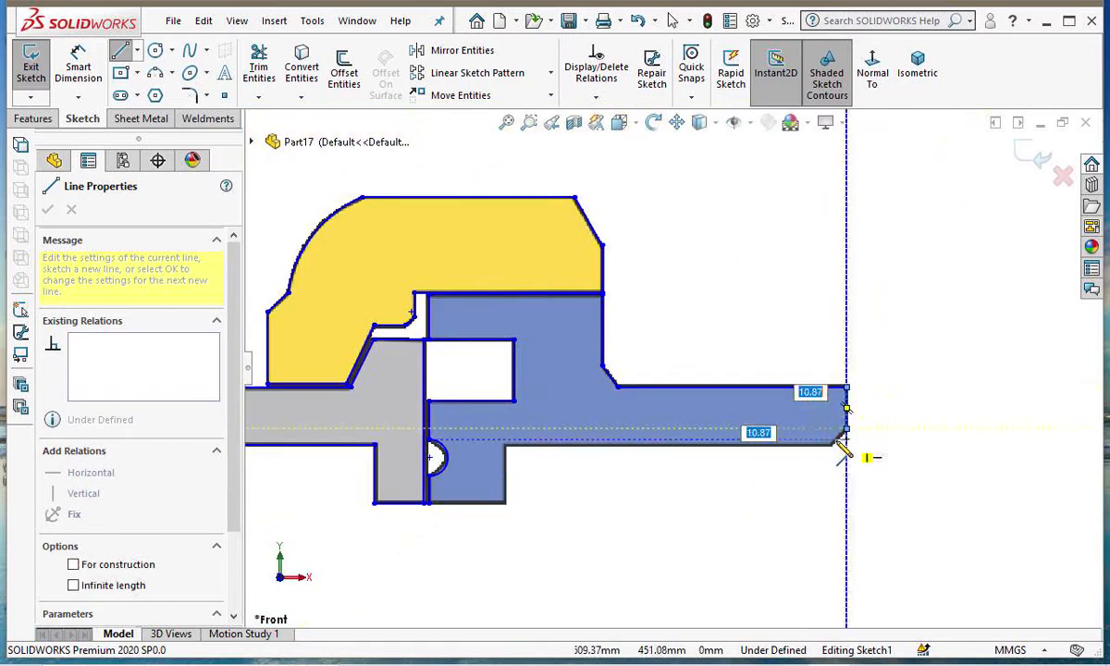
Trace the end of the blue arm, its corner chamfer and the underside back to the foot.
left_click(847, 430)
left_click(829, 444)
left_click(505, 444)
scroll(506, 444, "down", 3)
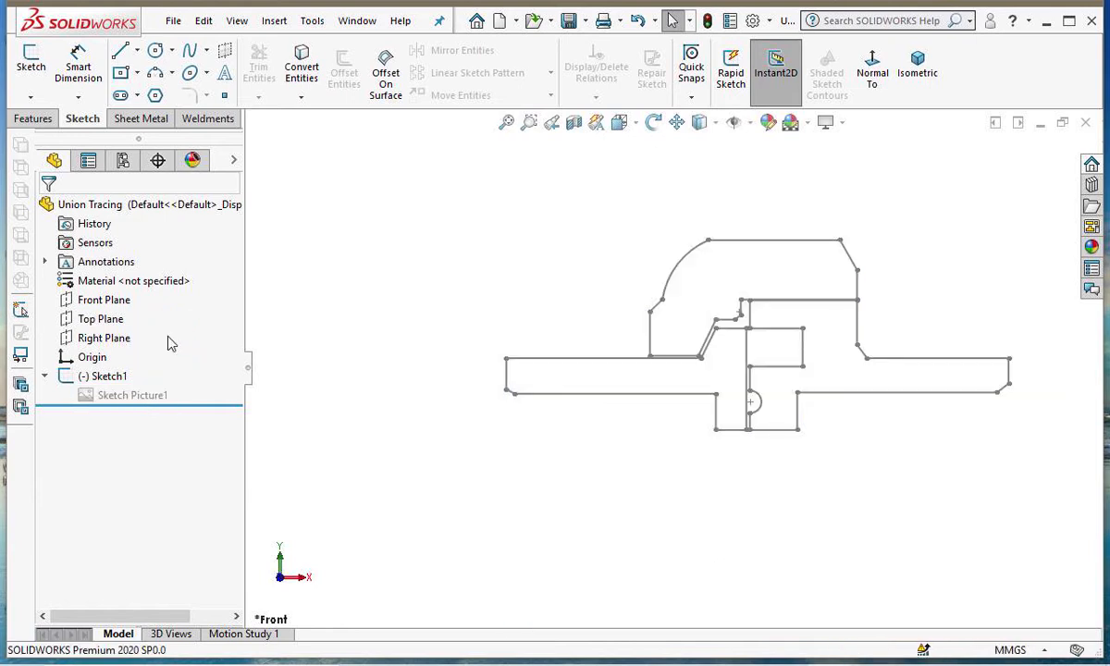
Measure the traced profile's overall length between the upper corners of its two outer ends.
left_click(676, 121)
mouse_move(927, 459)
left_mouse_down()
mouse_move(798, 473)
mouse_move(671, 455)
left_mouse_up()
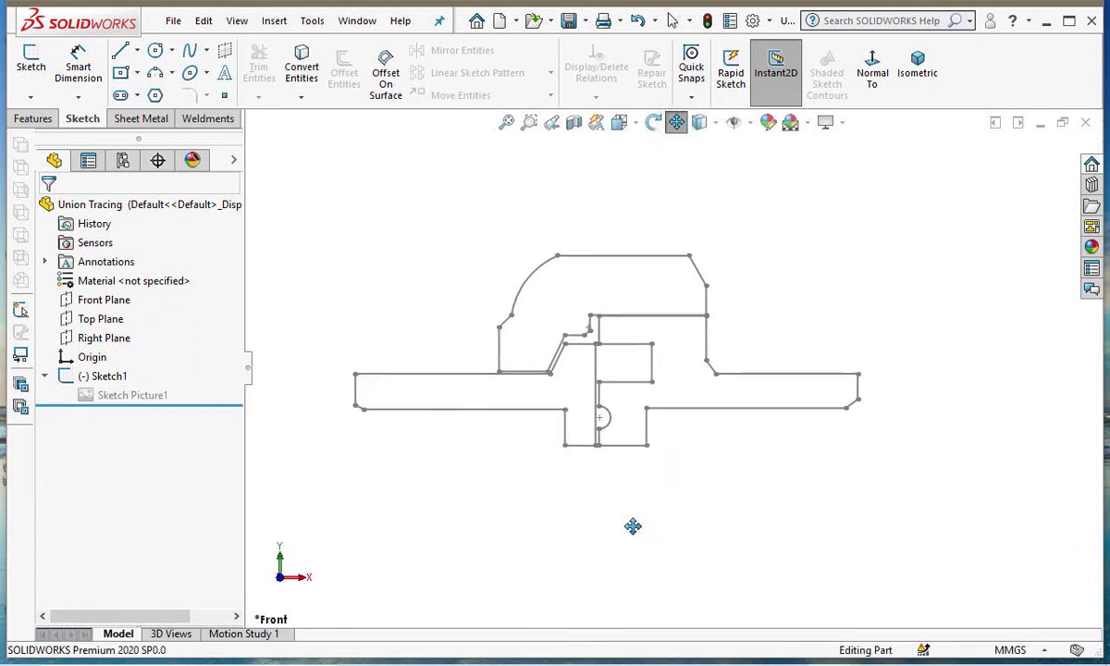
left_click_drag(633, 527, 682, 443)
scroll(686, 463, "down", 2)
scroll(688, 465, "up", 4)
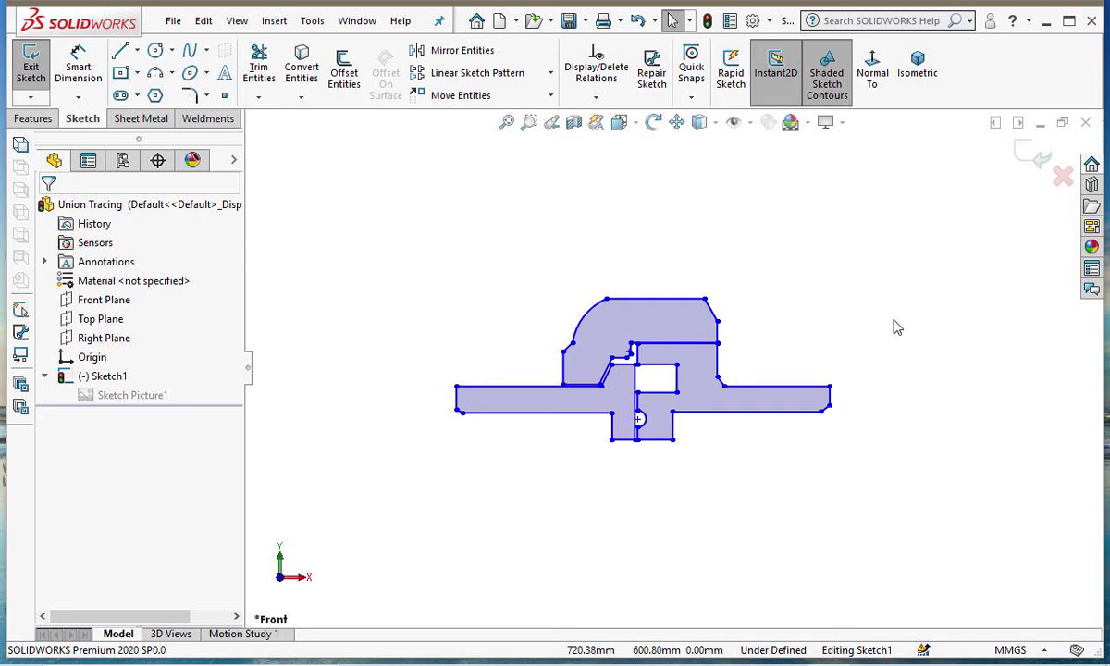
left_click(79, 63)
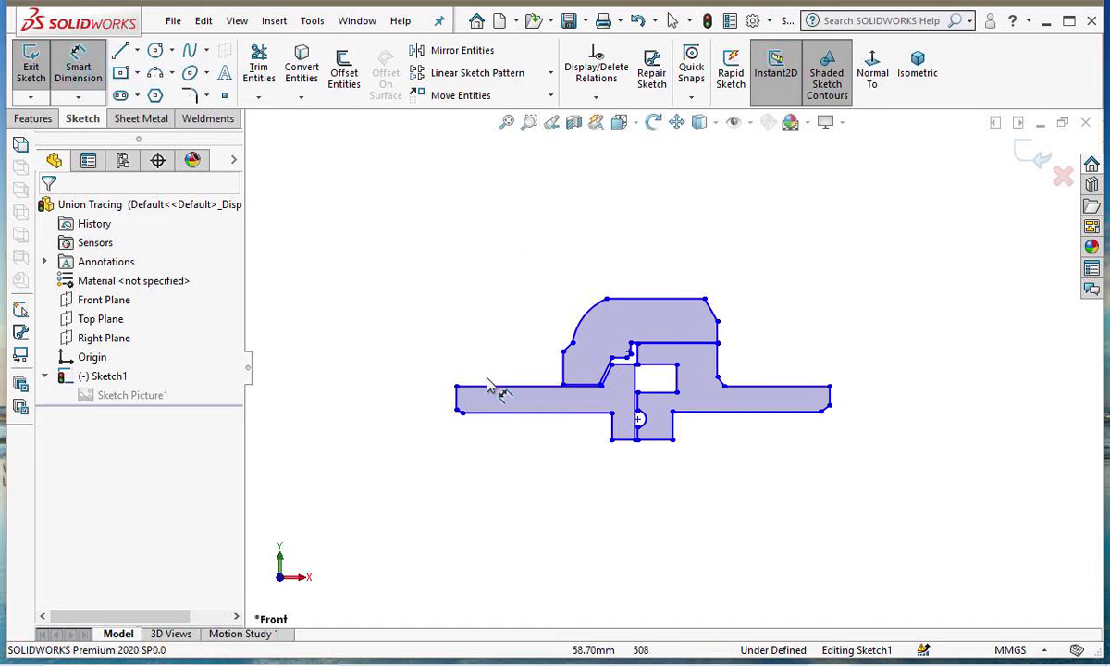
left_click(456, 387)
left_click(830, 386)
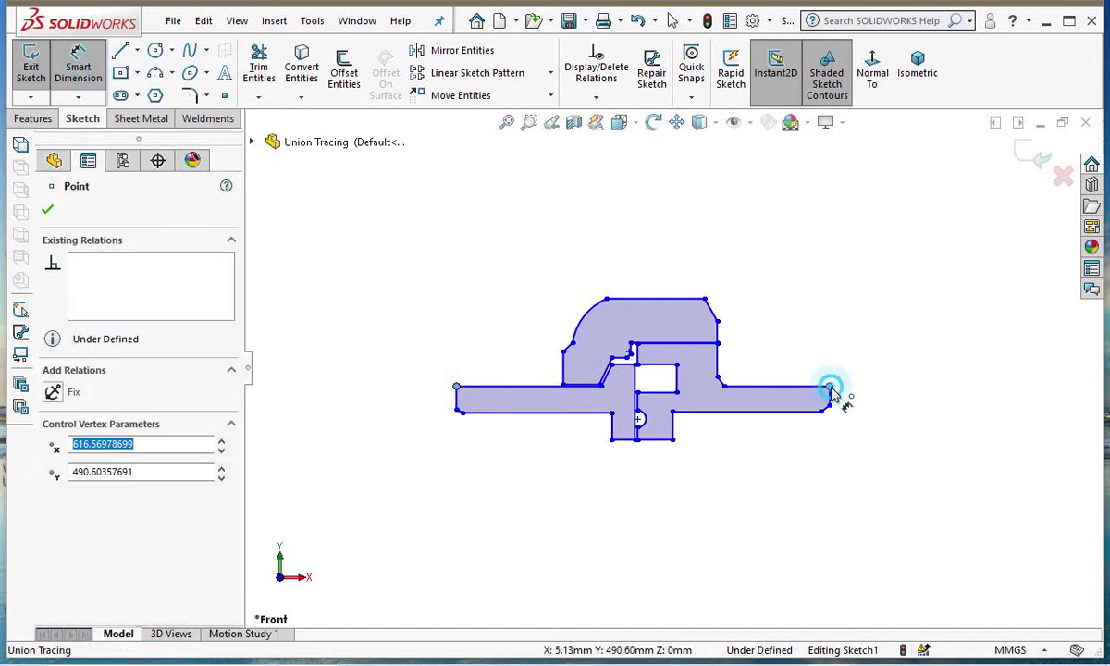
scroll(747, 262, "down", 10)
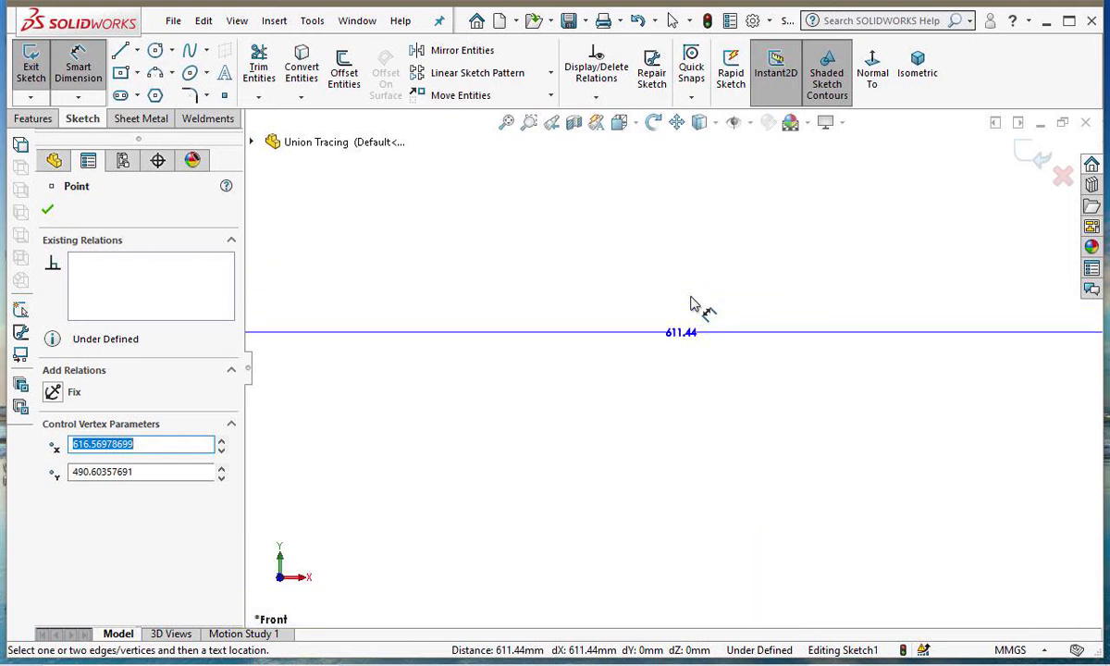
scroll(691, 305, "up", 1)
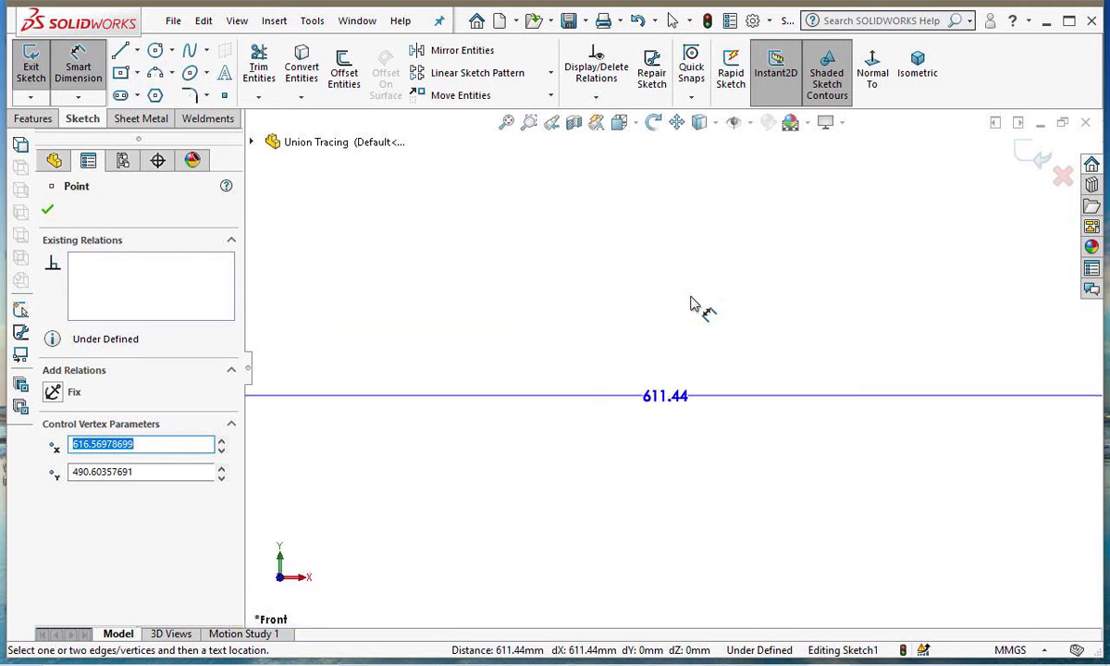
scroll(691, 306, "down", 1)
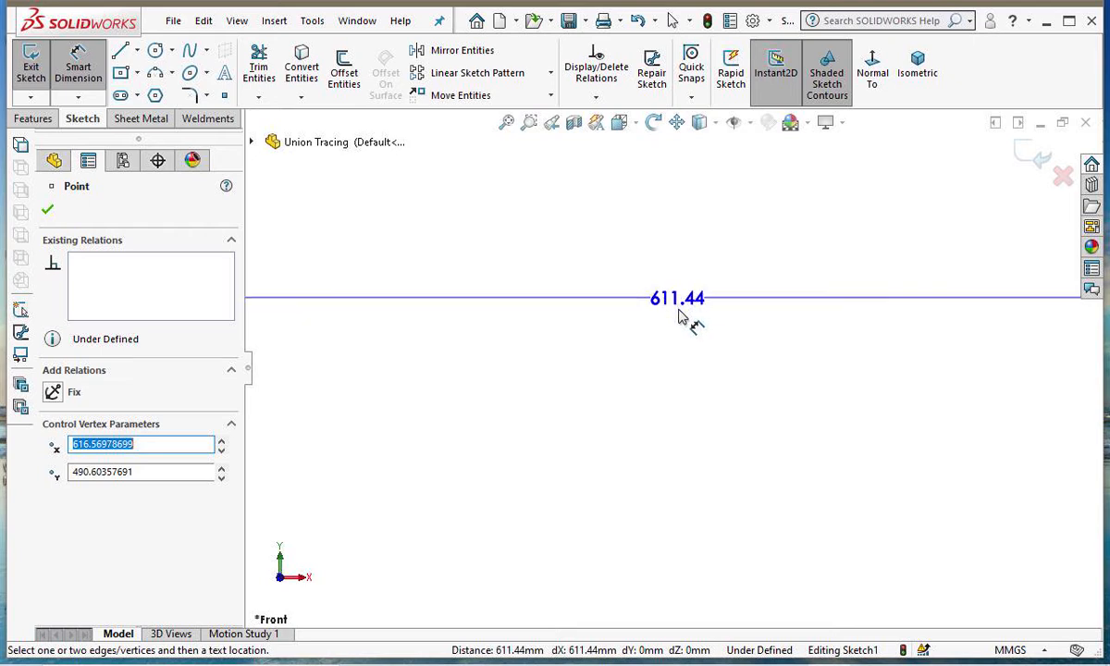
key("Escape")
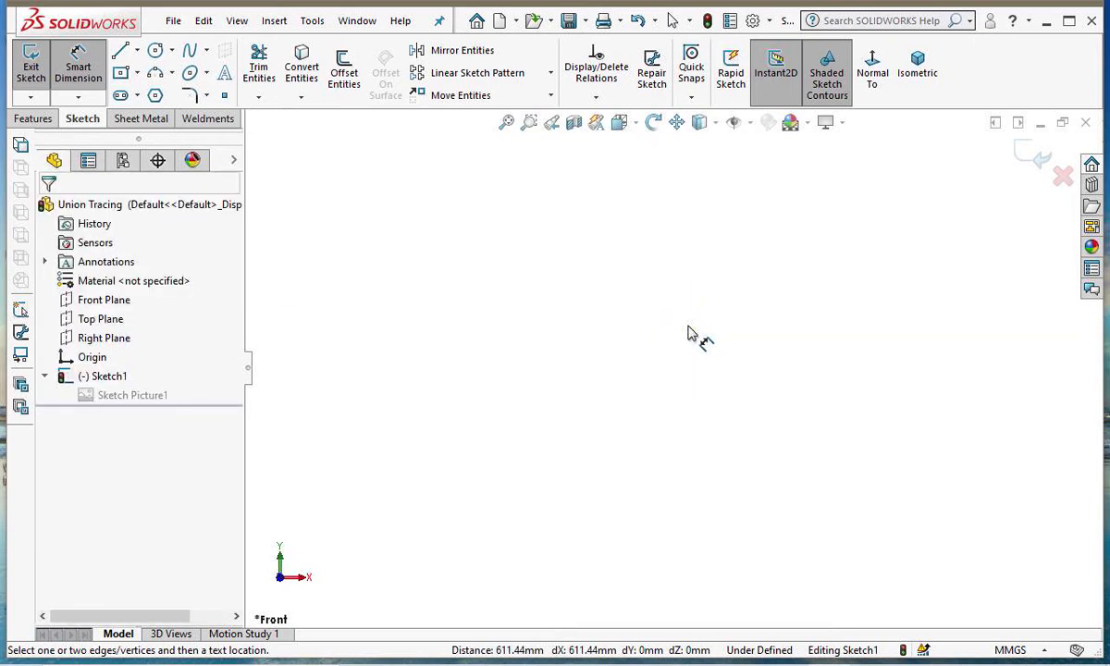
Start scaling the sketch, clear the preselected point and choose all entities of the traced profile as the entities to scale.
left_click(506, 122)
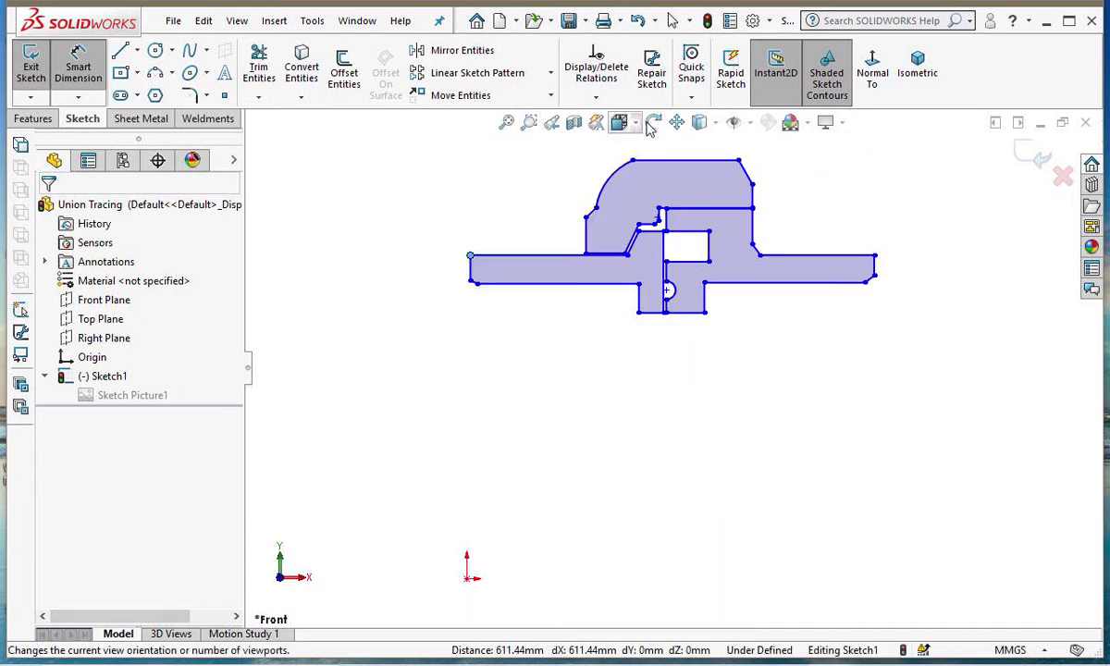
left_click(677, 122)
left_click_drag(736, 344, 738, 465)
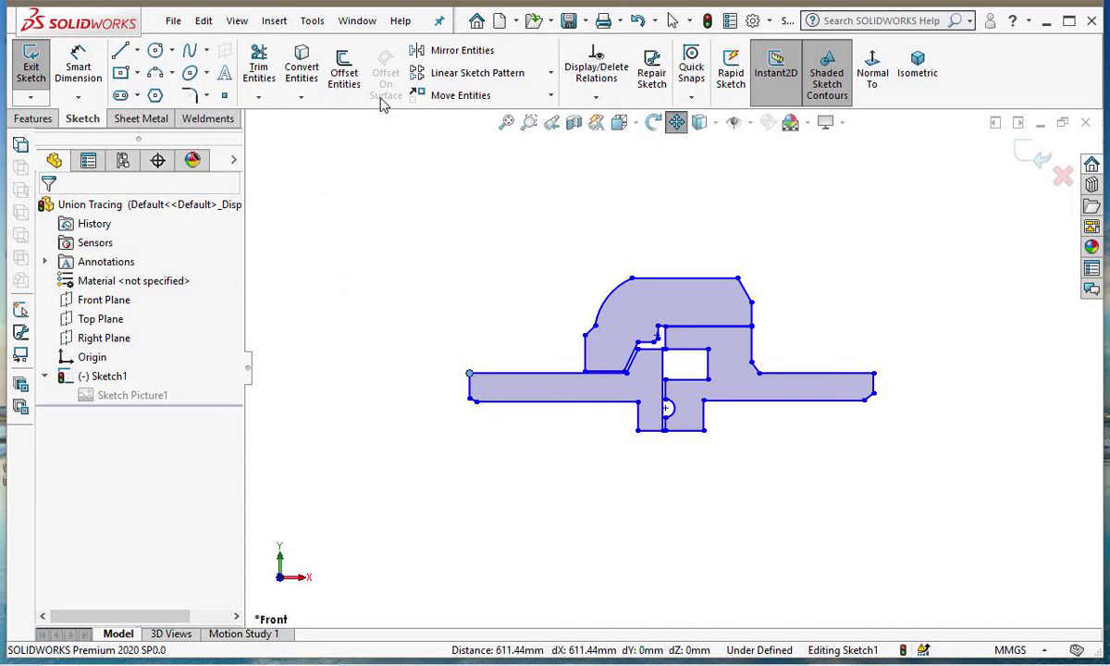
left_click(312, 21)
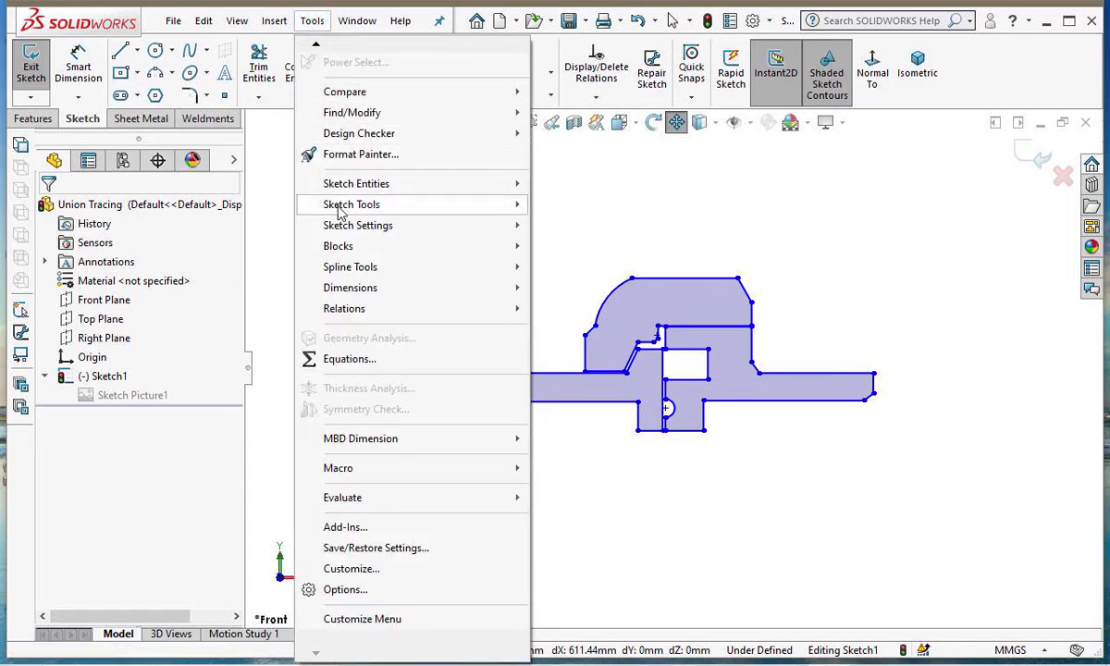
left_click(387, 208)
left_click(590, 186)
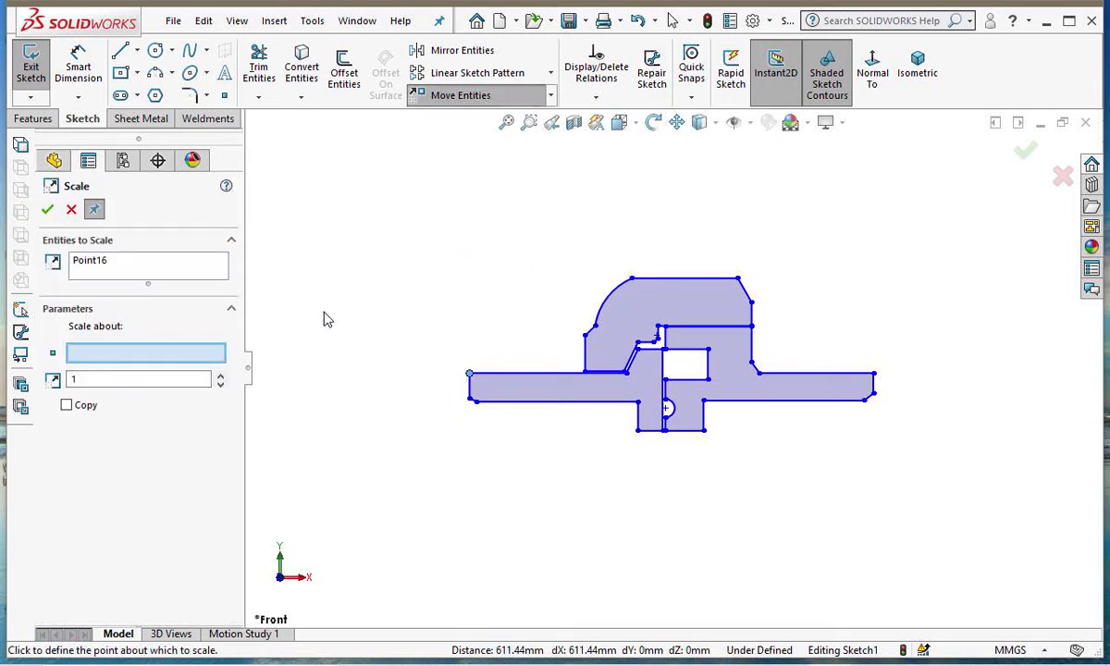
left_click(128, 265)
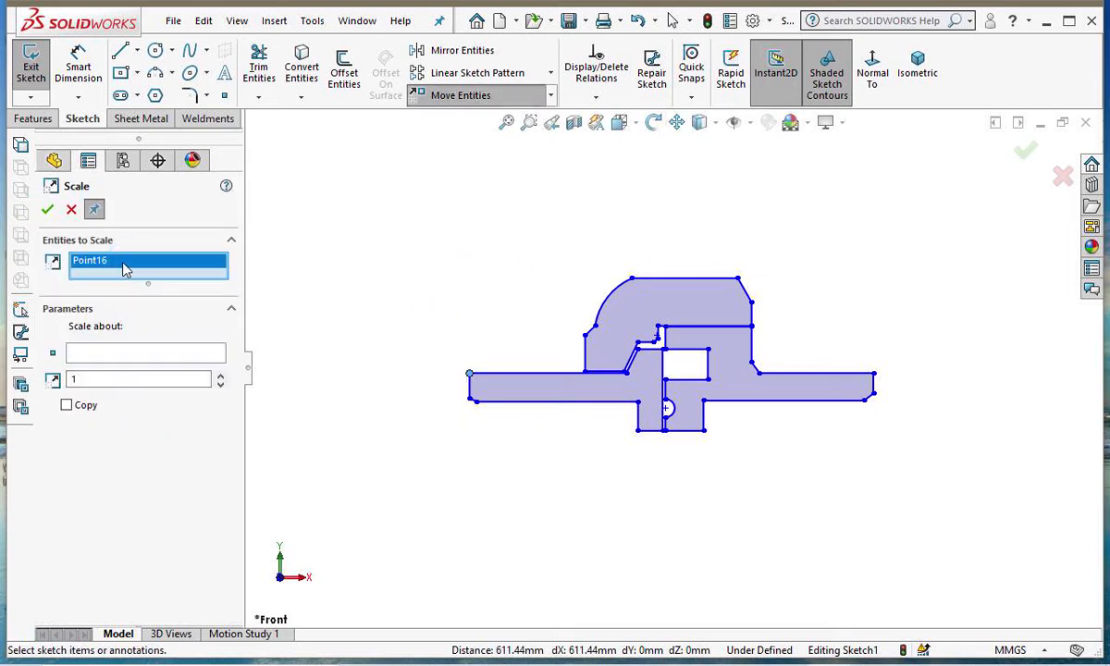
key("Delete")
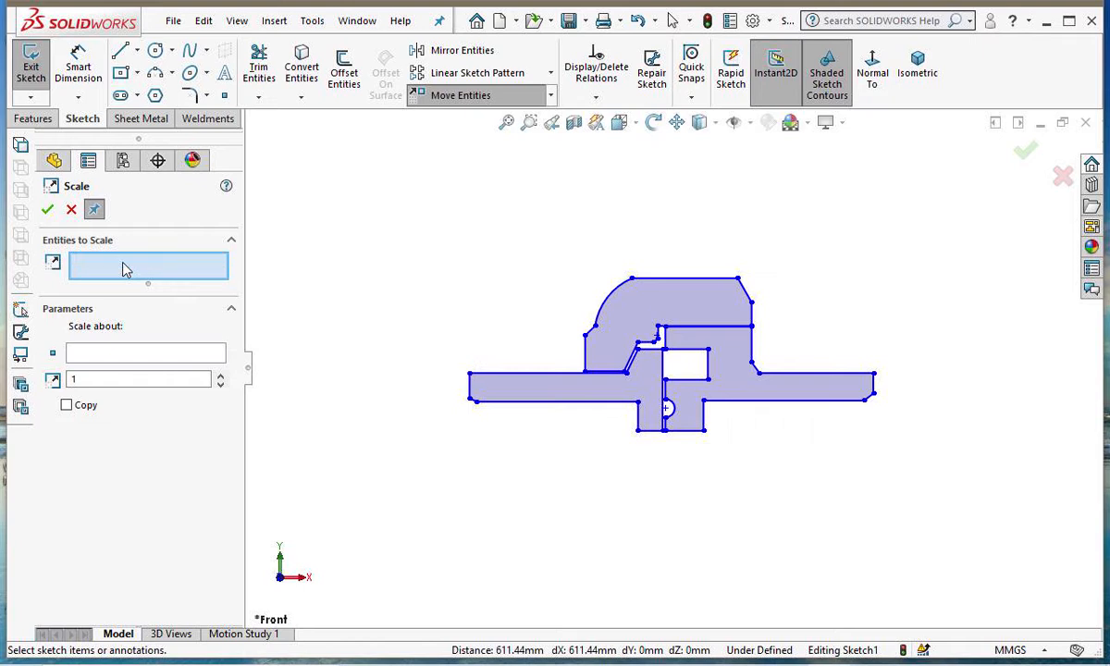
mouse_move(404, 230)
left_mouse_down()
mouse_move(496, 377)
mouse_move(650, 453)
mouse_move(798, 478)
mouse_move(902, 479)
left_mouse_up()
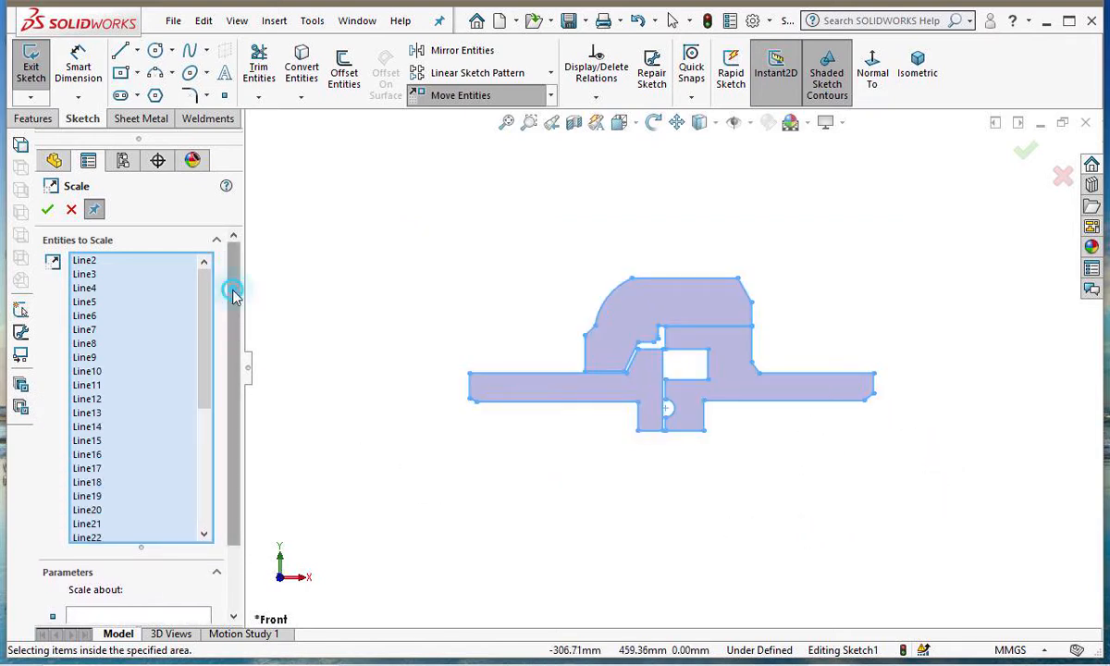
left_click_drag(232, 287, 243, 407)
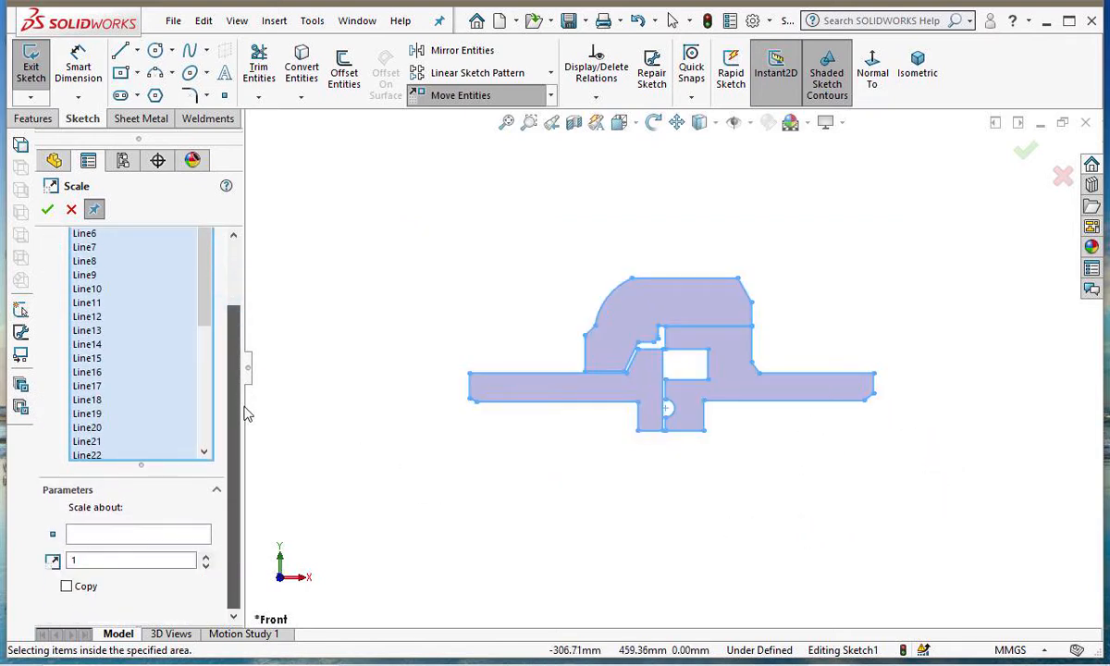
Set the upper outer corner of the profile's left arm as the point to scale about.
left_click(116, 543)
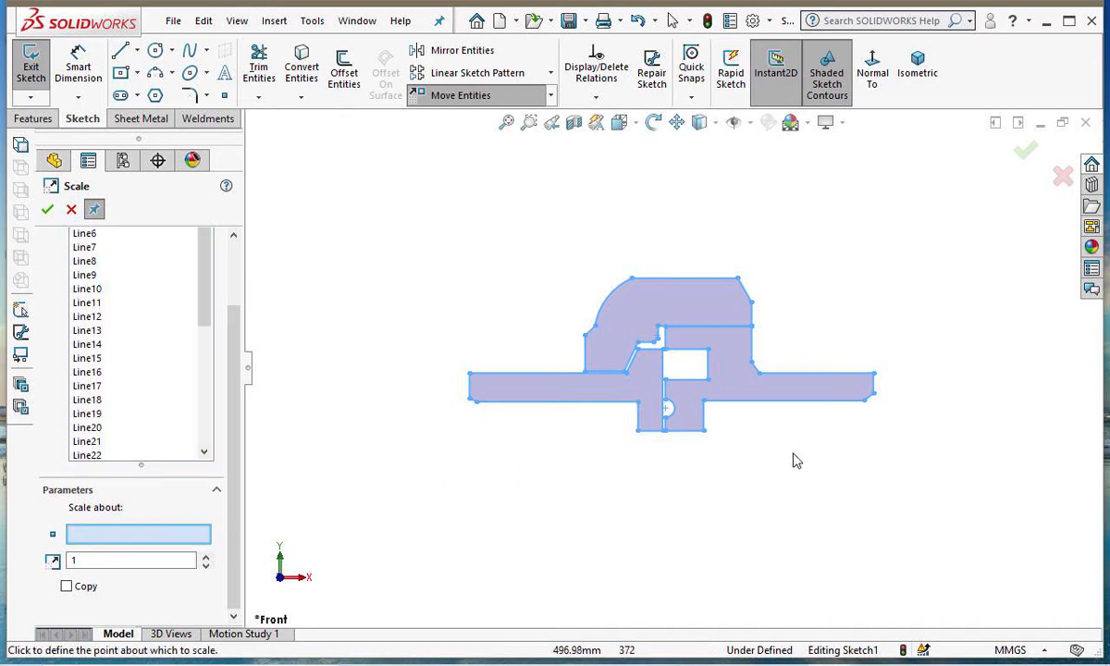
left_click(469, 374)
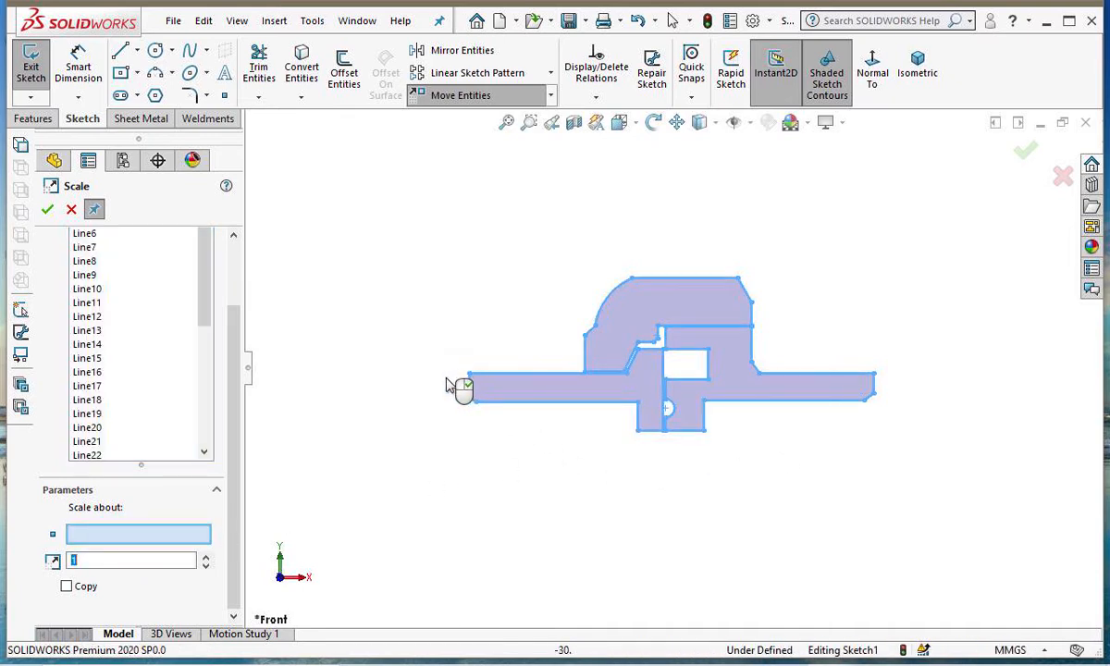
left_click(234, 433)
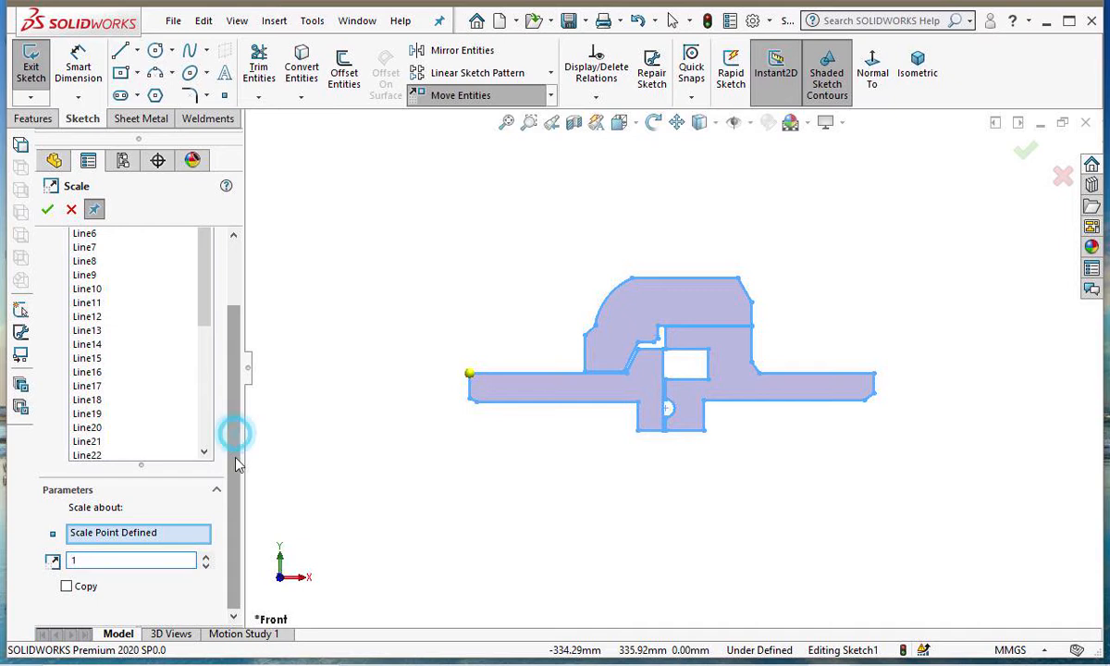
left_click(89, 560)
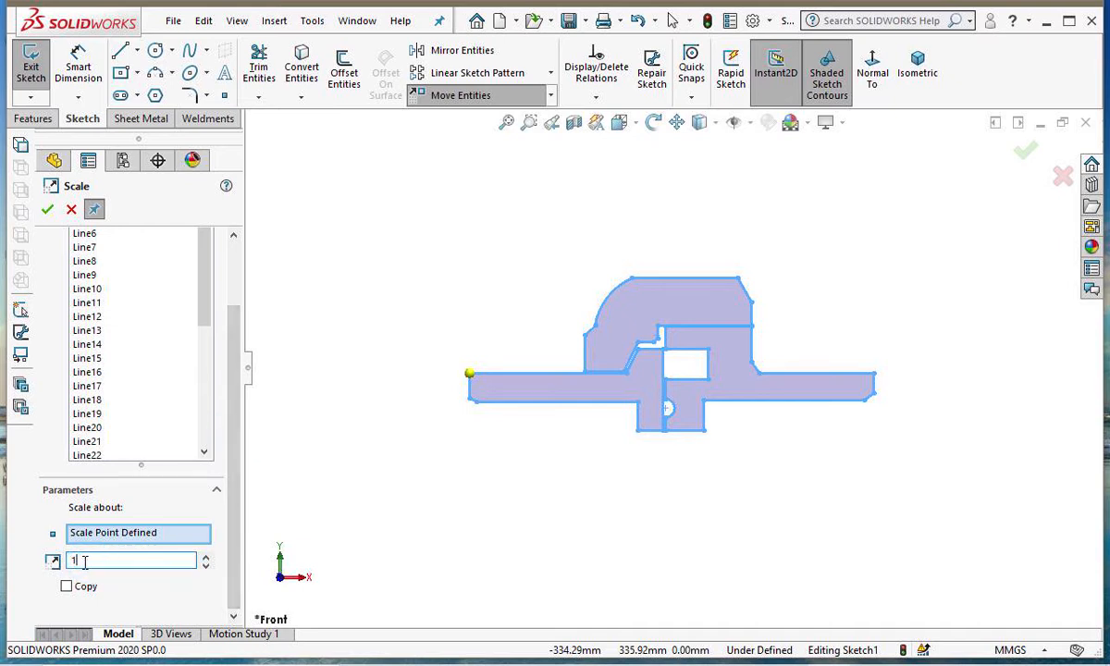
Switch to Calculator and compute the scale factor by dividing 67.5 by 611.44.
mouse_move(278, 664)
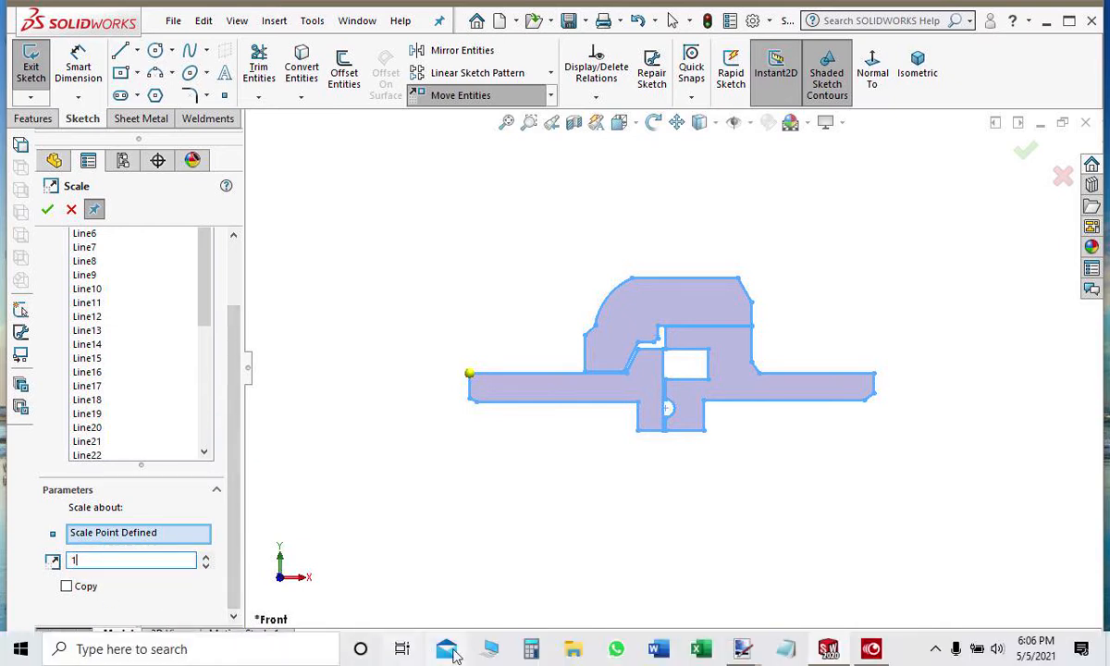
left_click(527, 643)
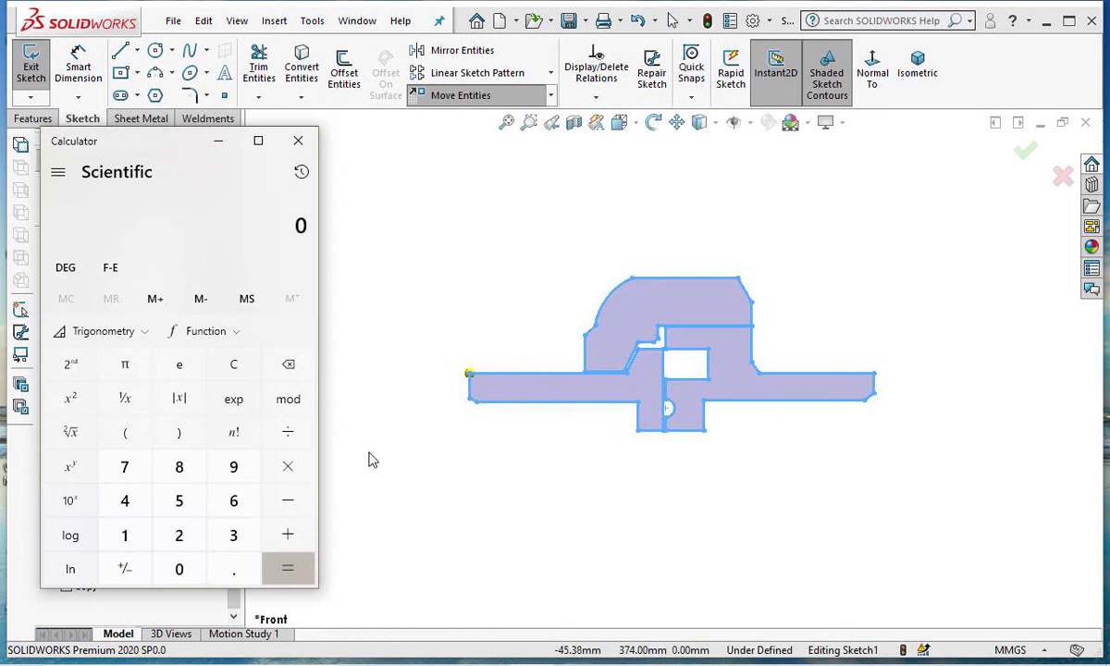
left_click(228, 499)
left_click(123, 467)
left_click(233, 568)
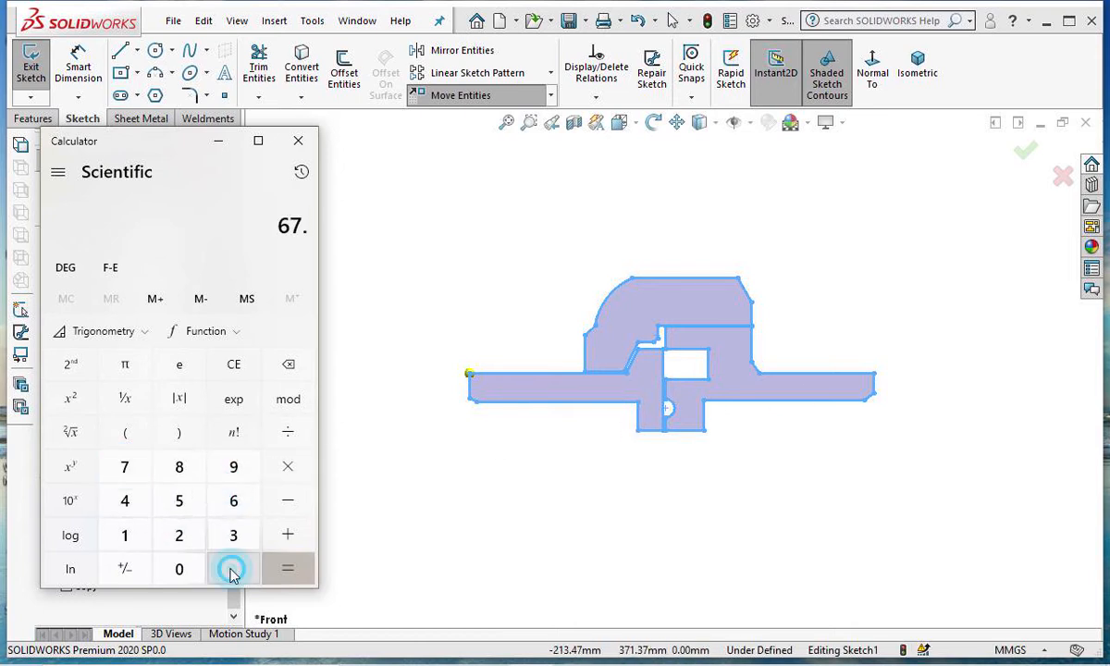
left_click(181, 509)
left_click(288, 434)
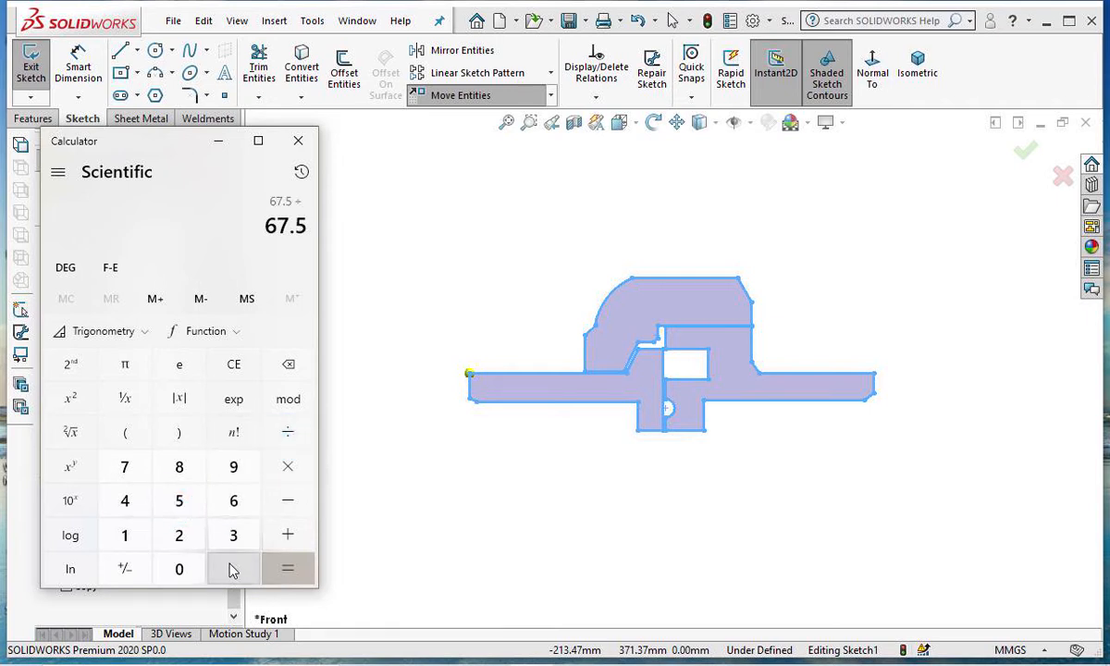
left_click(236, 503)
double_click(125, 535)
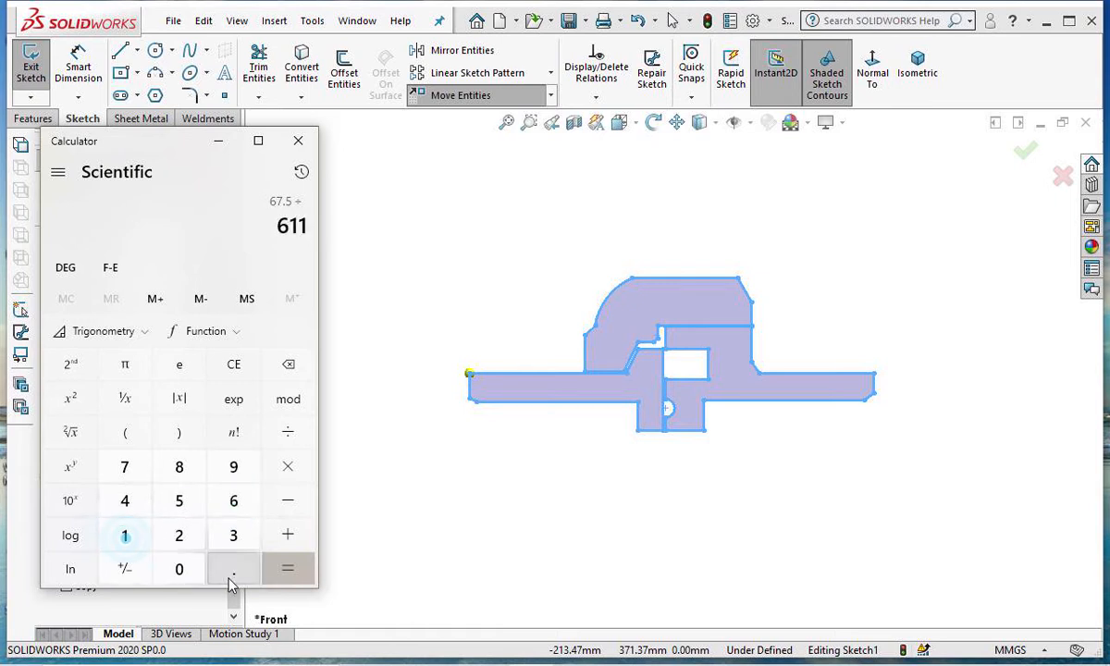
left_click(237, 575)
double_click(125, 501)
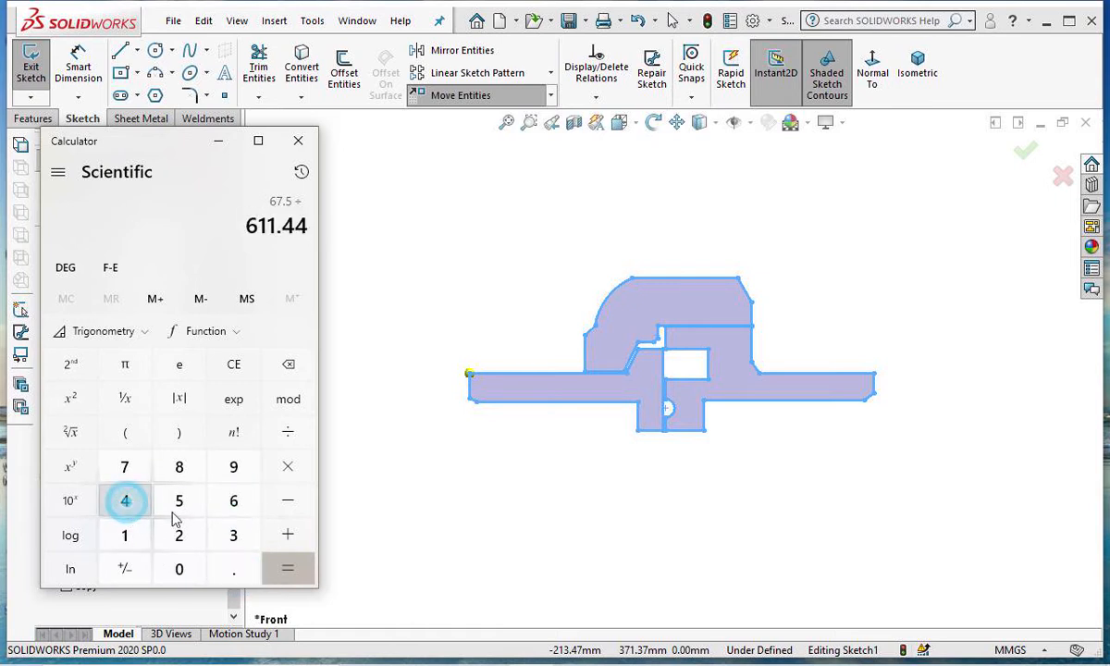
left_click(288, 574)
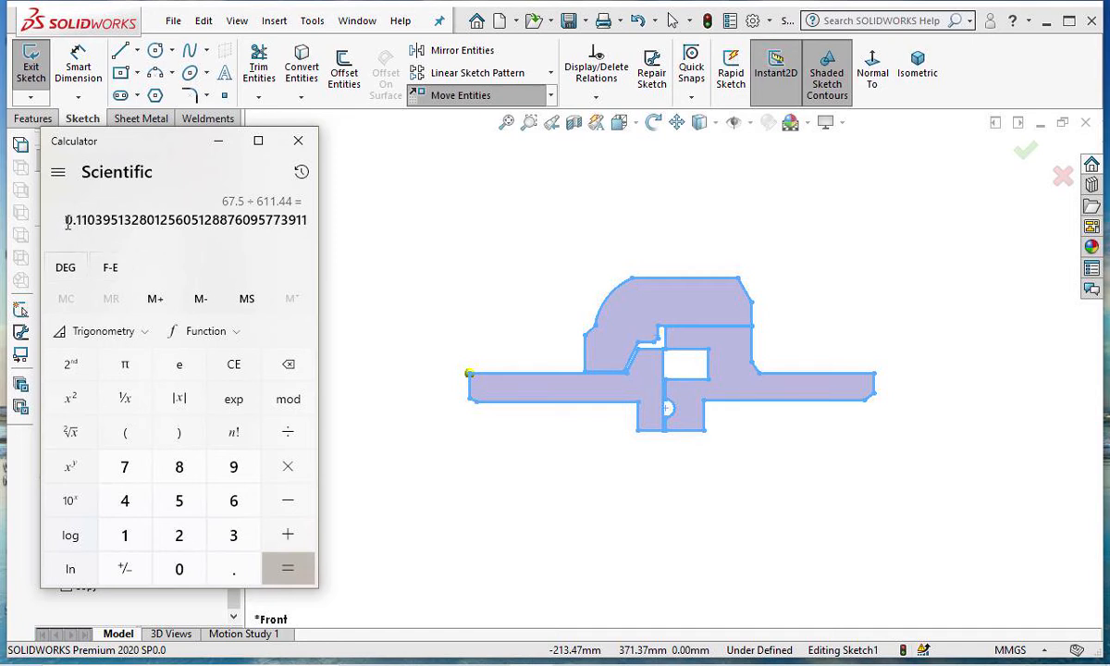
Copy the complete result of the division and close Calculator.
left_click_drag(67, 222, 264, 231)
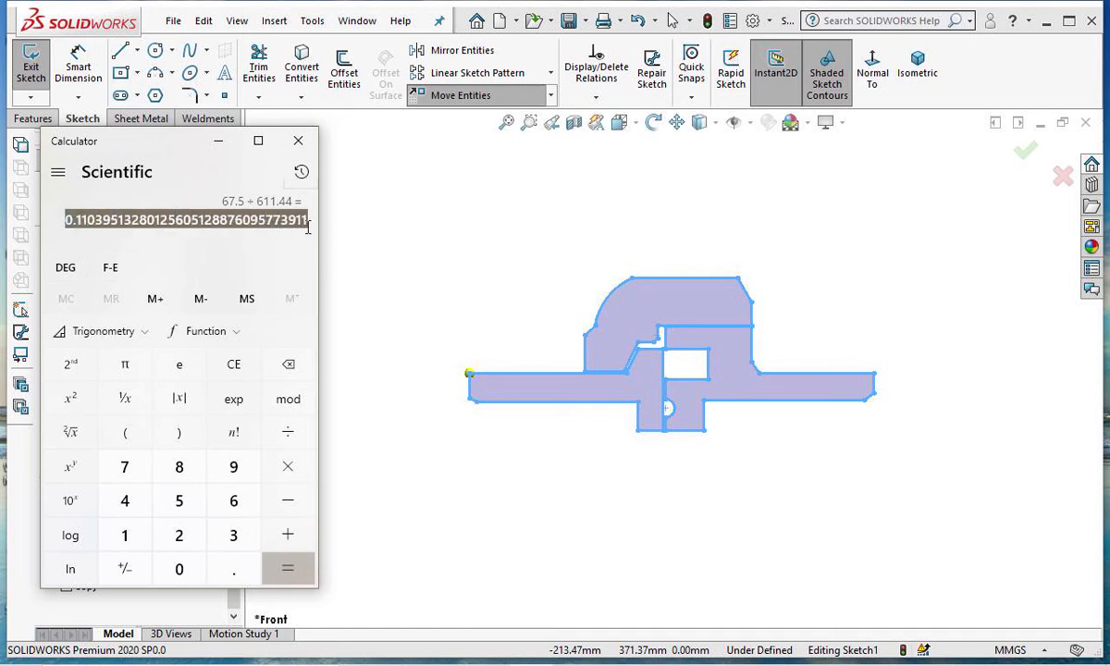
right_click(216, 222)
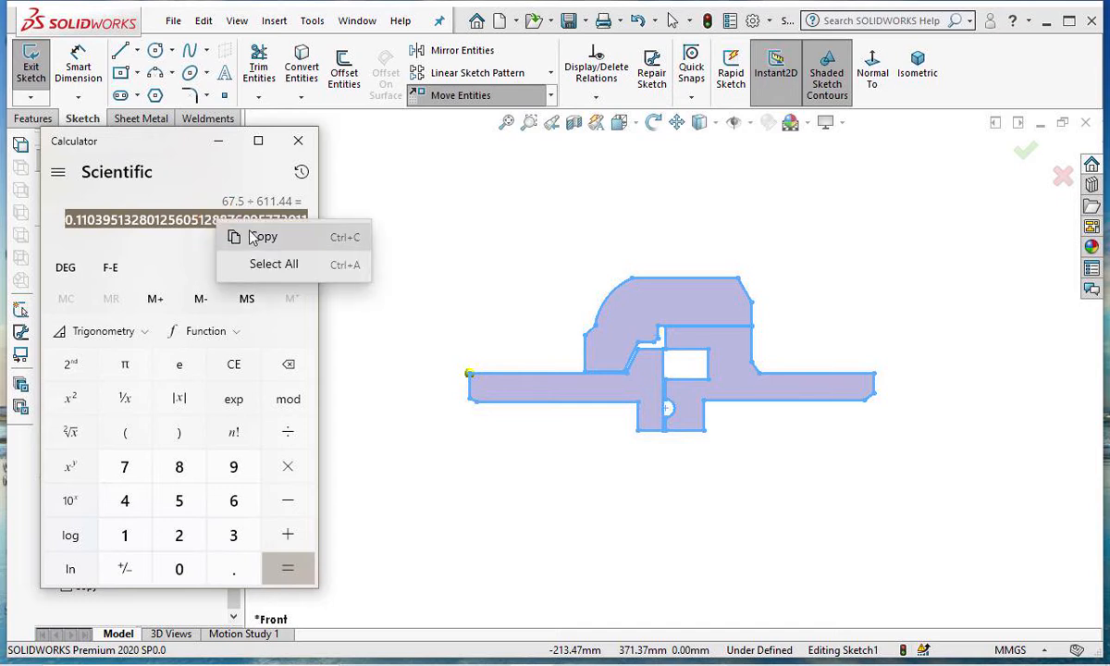
left_click(266, 239)
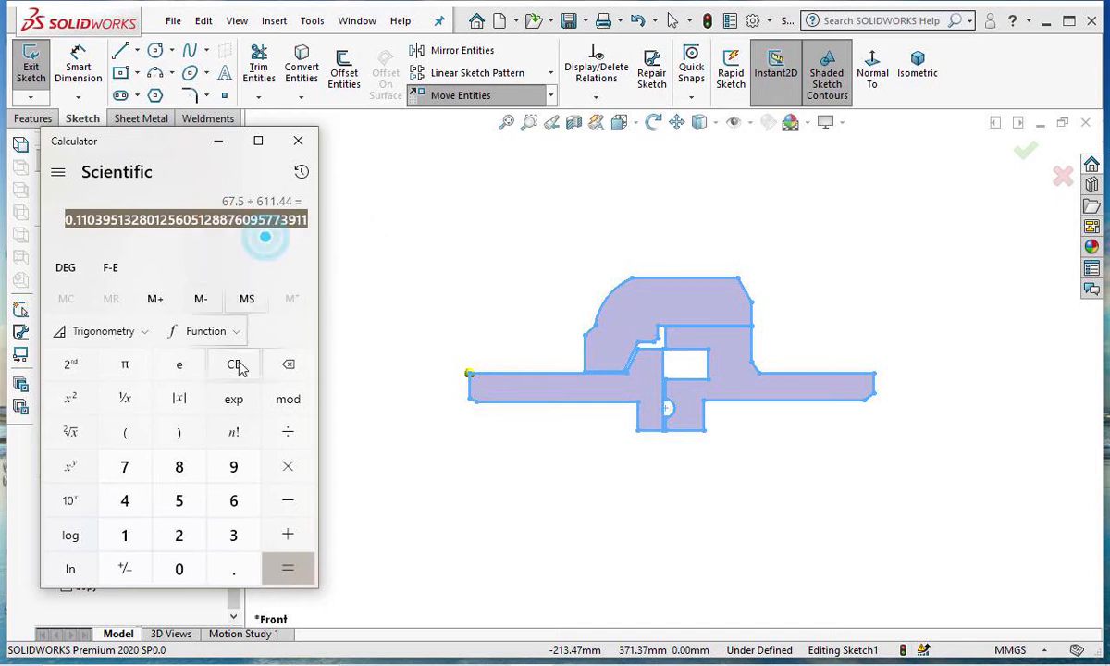
left_click(298, 141)
Paste the copied quotient as the scale factor, apply it to the profile and finish the Scale command.
double_click(99, 560)
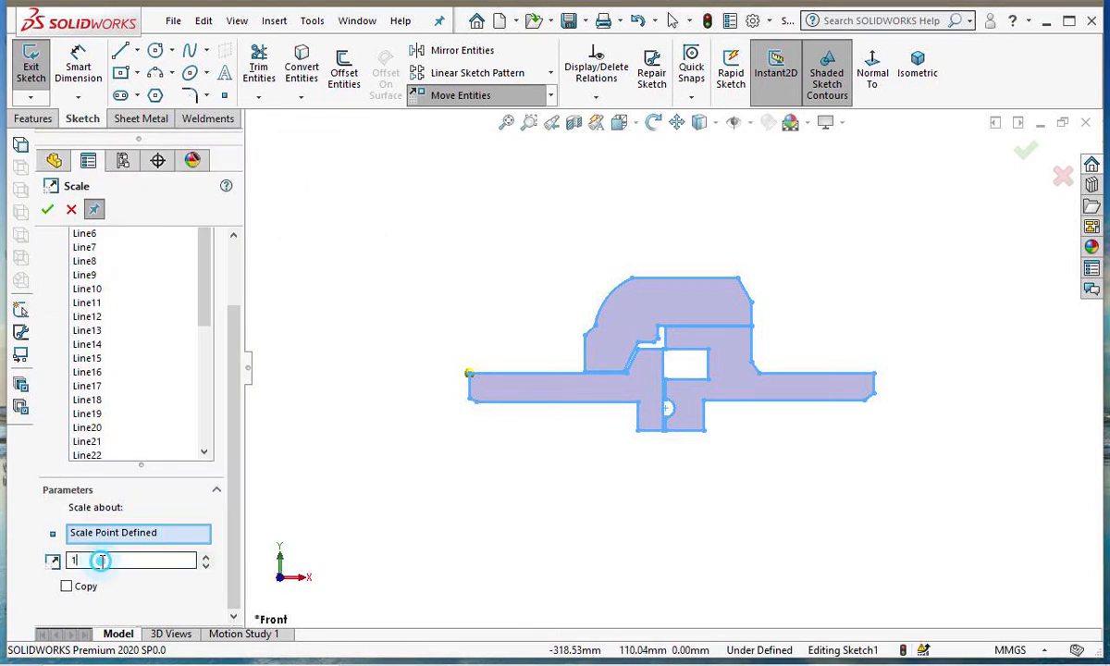
key("ctrl+v")
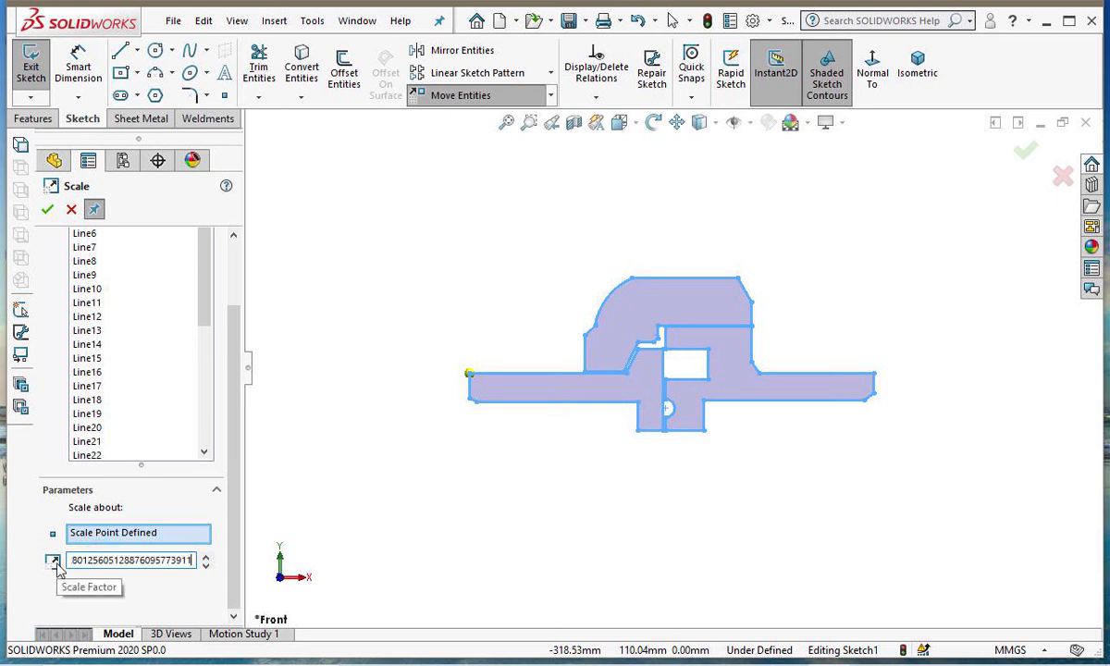
left_click(47, 209)
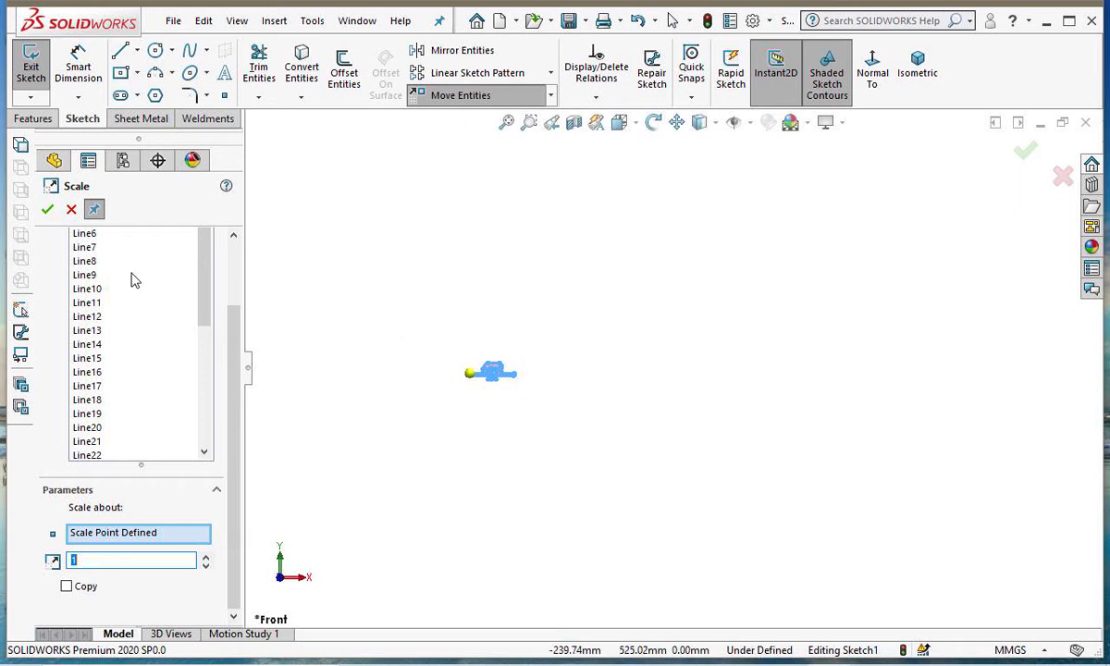
left_click(47, 210)
Check the scaled profile's overall length with a trial dimension between the upper corners of its two outer ends.
scroll(488, 392, "down", 10)
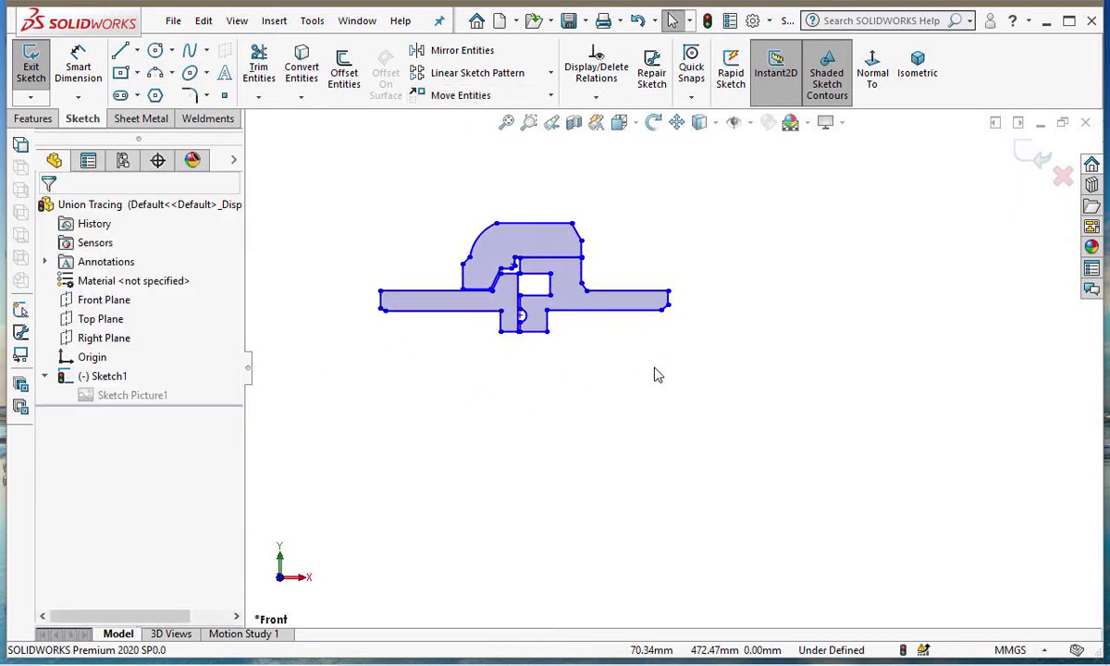
scroll(628, 174, "down", 1)
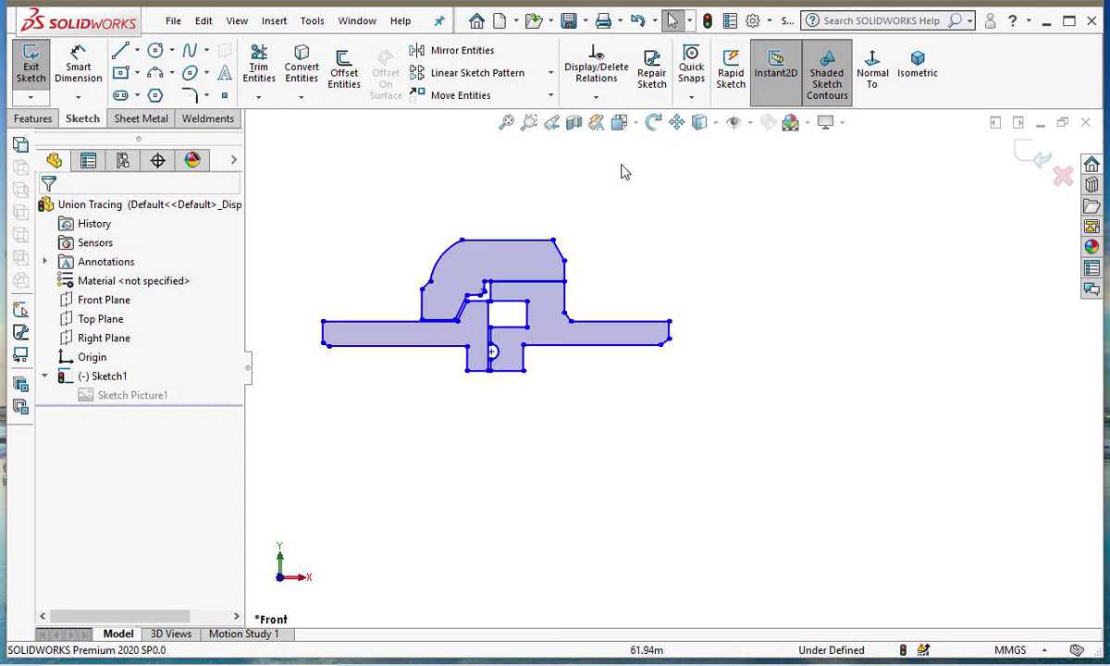
left_click(676, 122)
mouse_move(528, 223)
left_mouse_down()
mouse_move(622, 248)
mouse_move(624, 258)
left_mouse_up()
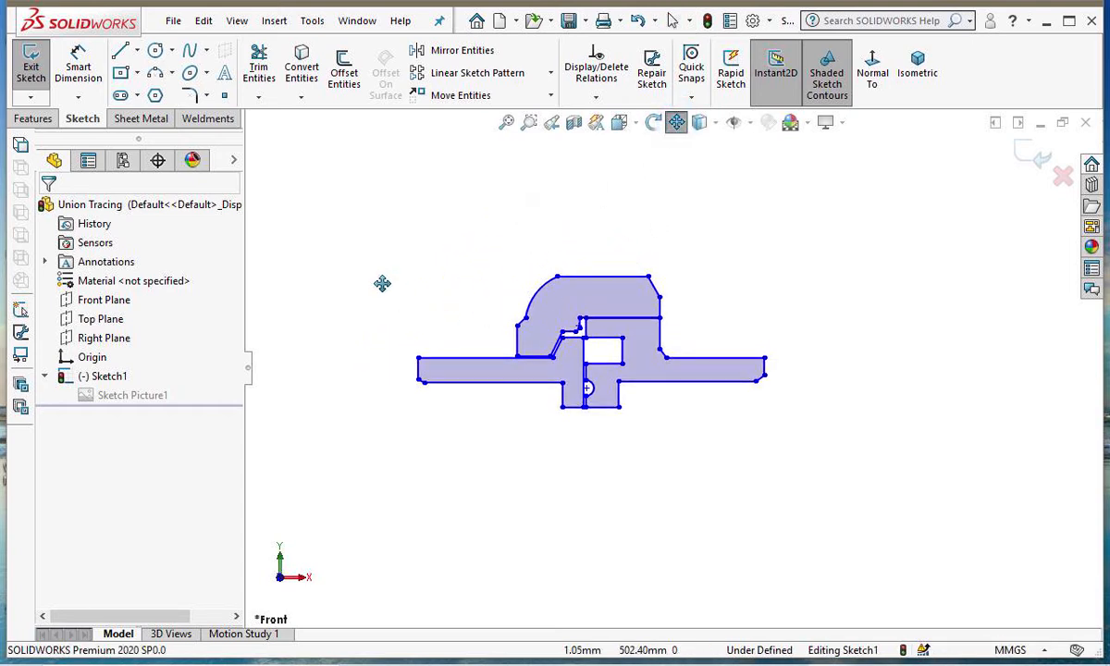
left_click(80, 68)
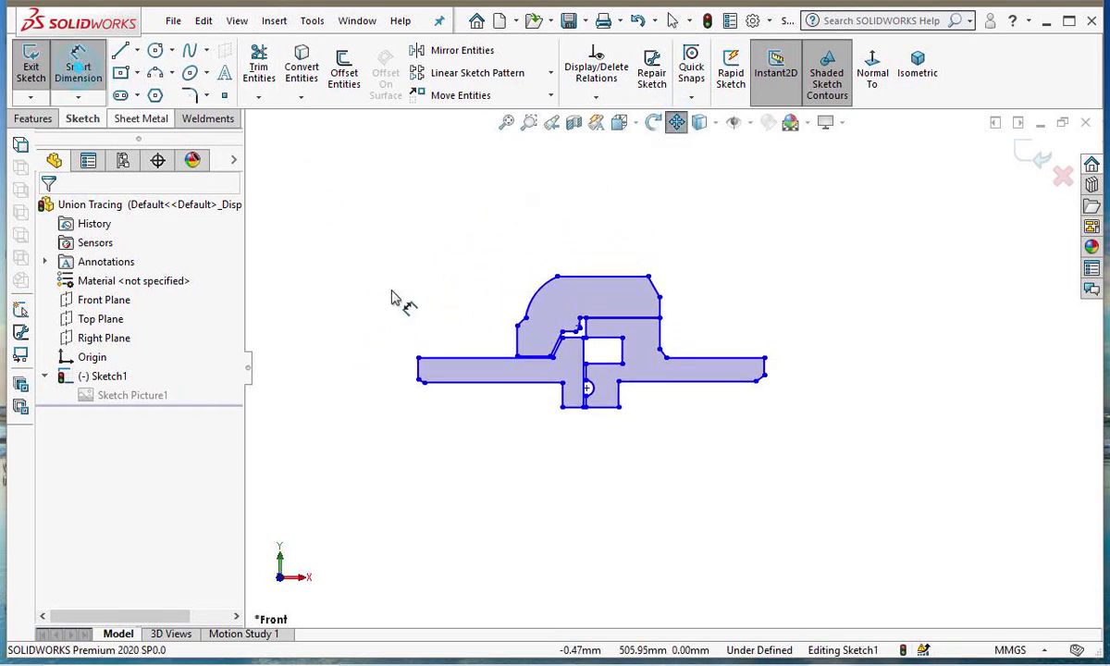
left_click(418, 358)
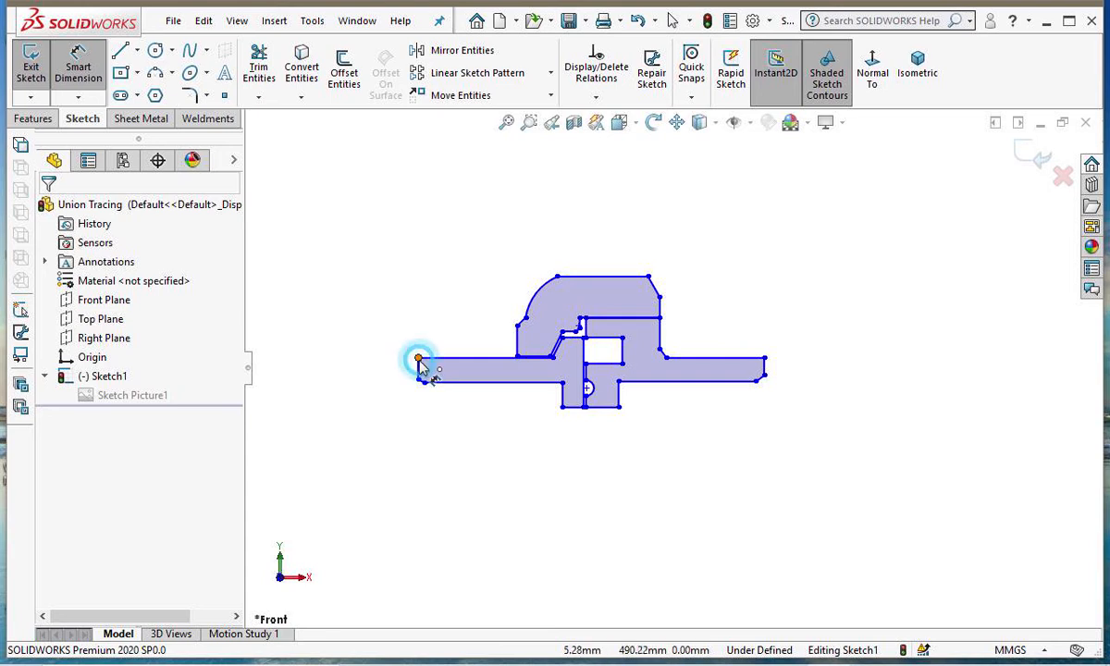
left_click(766, 360)
scroll(624, 231, "down", 3)
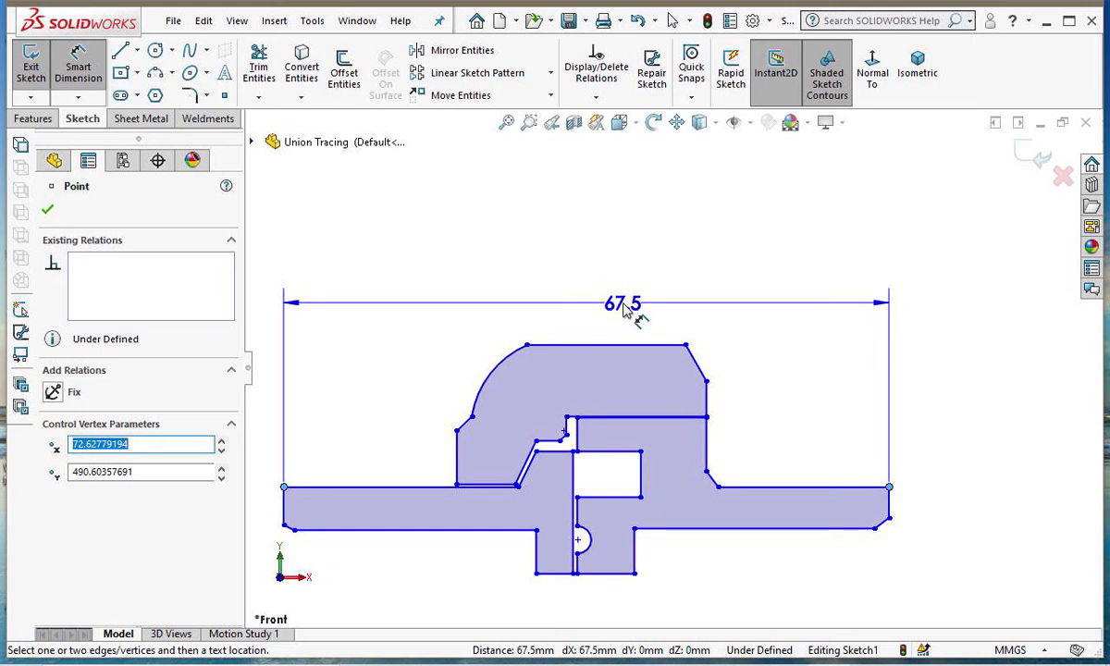
key("Escape")
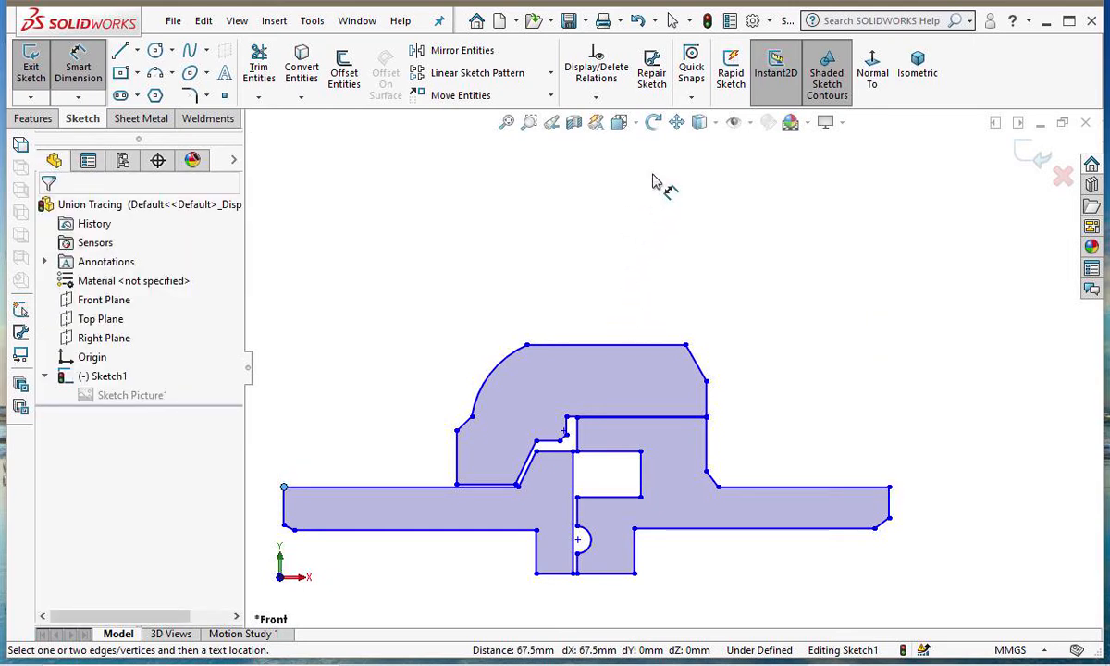
left_click(676, 122)
mouse_move(421, 300)
left_mouse_down()
mouse_move(519, 257)
mouse_move(481, 233)
left_mouse_up()
scroll(686, 526, "down", 2)
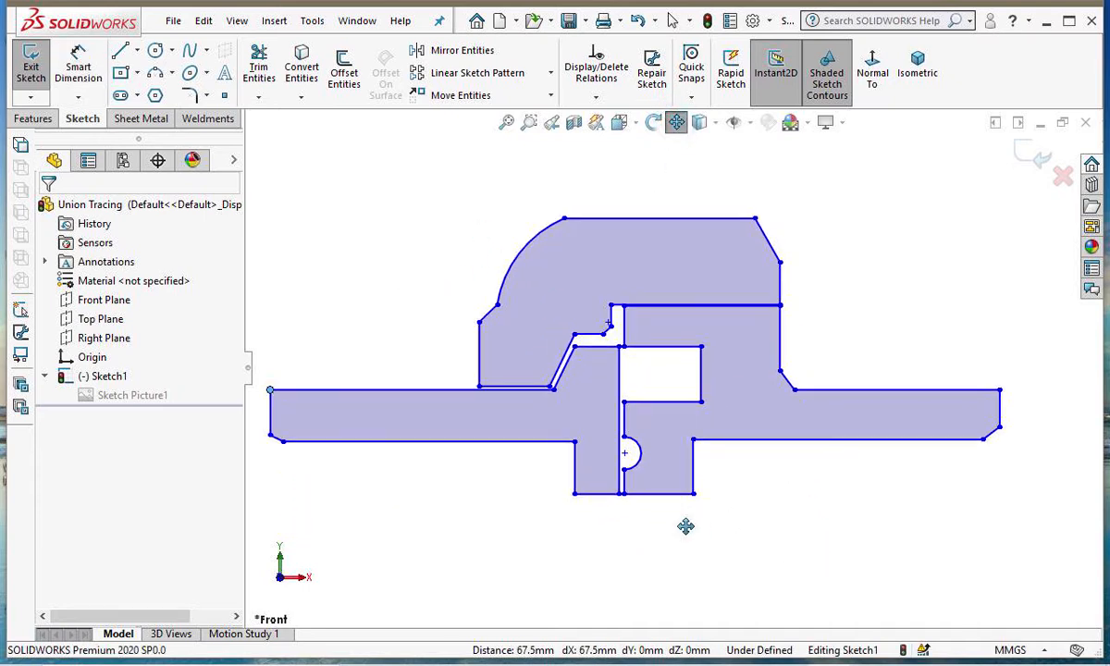
scroll(575, 376, "down", 4)
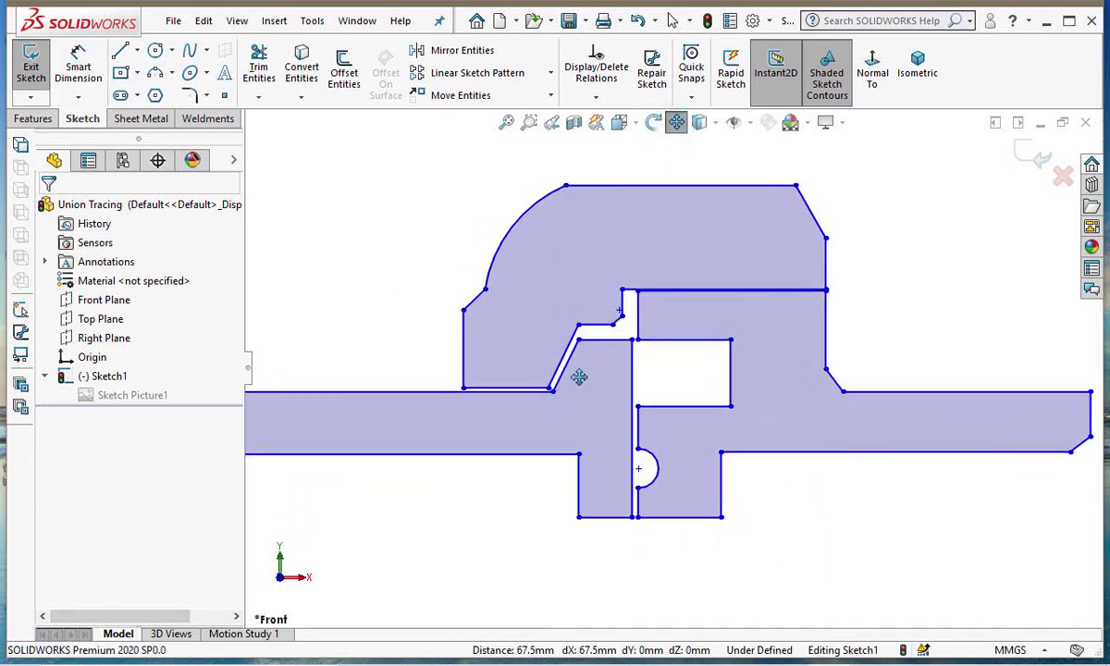
scroll(578, 377, "up", 3)
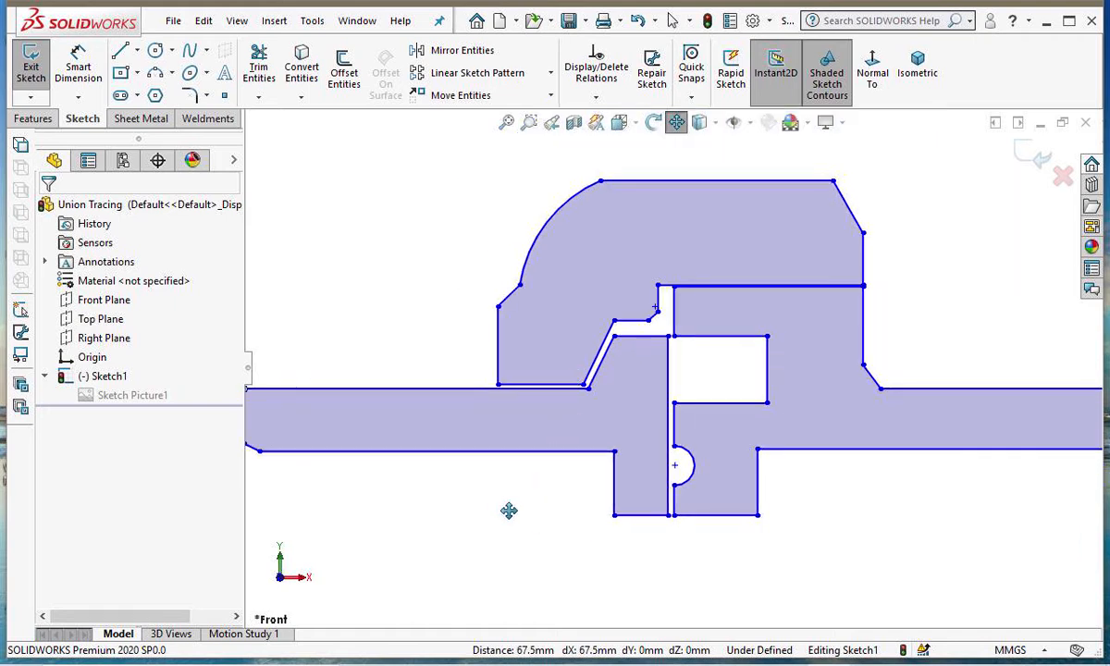
Check the wall thickness of the left pipe end with a trial dimension from its upper corner to the lower chamfer corner.
mouse_move(636, 571)
left_mouse_down()
mouse_move(510, 536)
mouse_move(709, 540)
left_mouse_up()
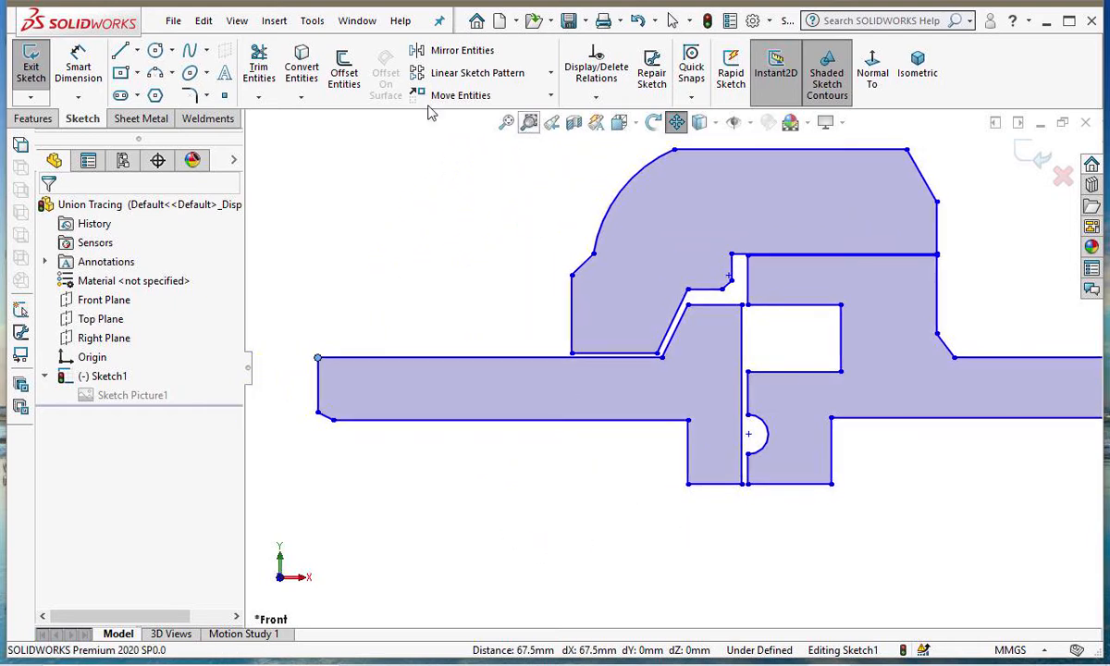
left_click(82, 69)
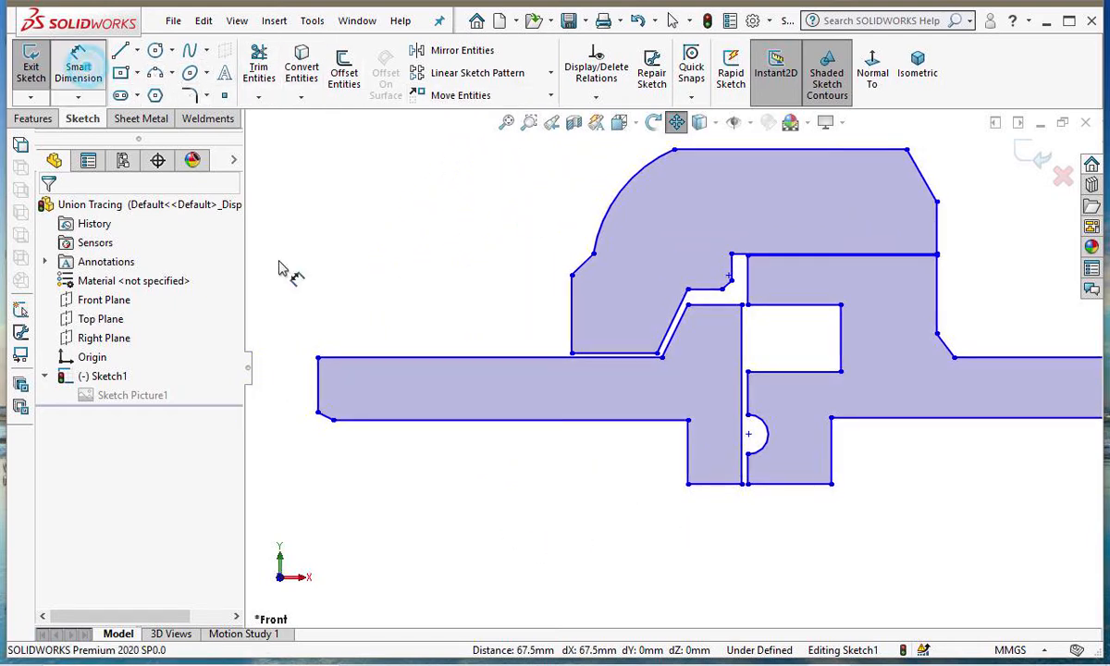
left_click(317, 358)
left_click(319, 413)
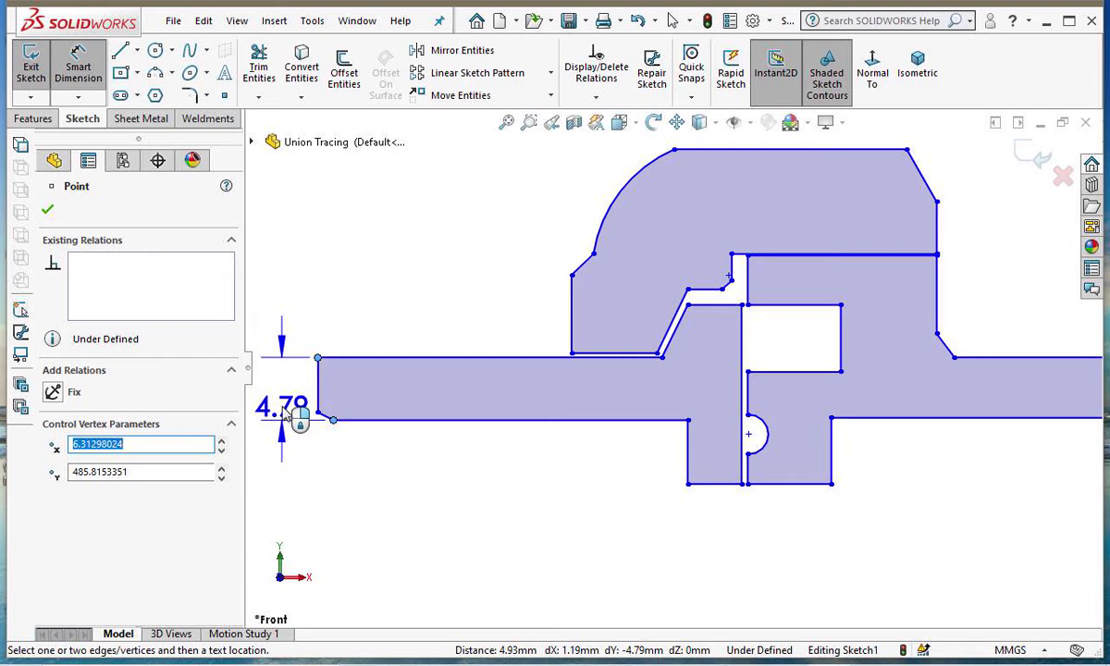
key("Escape")
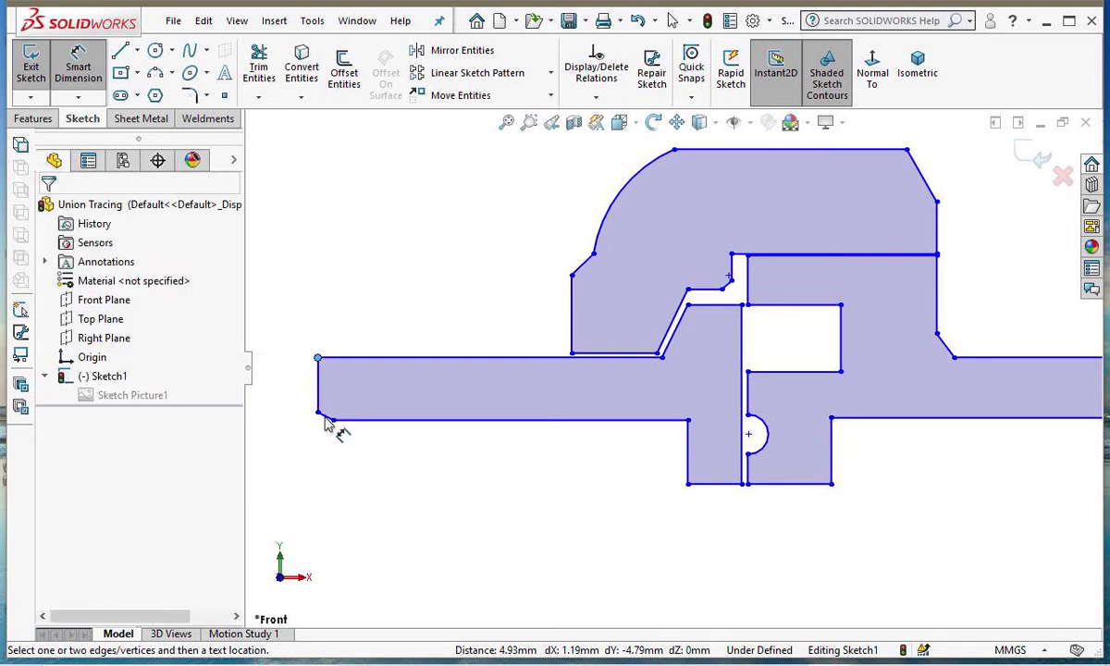
Check the wall thickness of the right pipe end the same way with a trial dimension.
left_click(676, 122)
left_click_drag(972, 273, 601, 278)
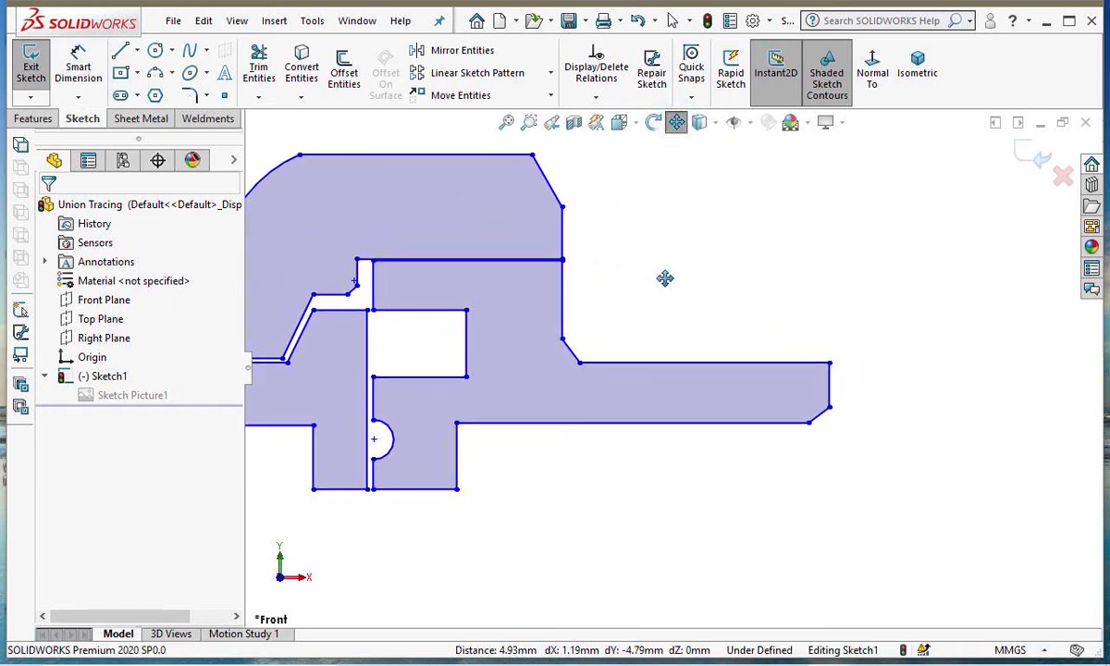
left_click(103, 80)
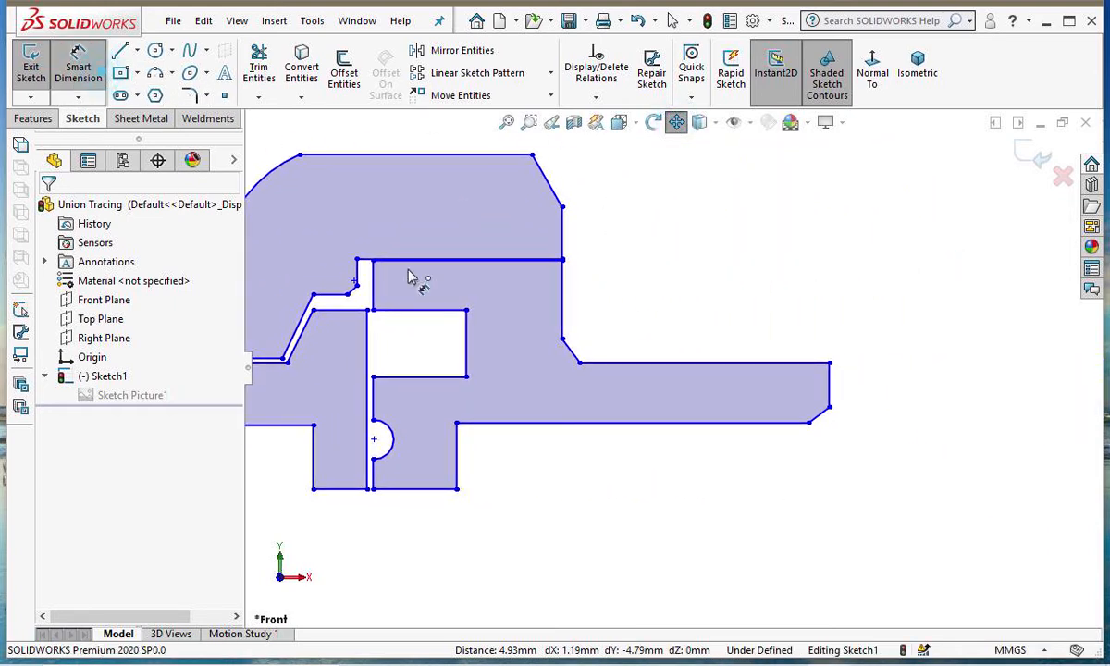
left_click(828, 364)
left_click(810, 422)
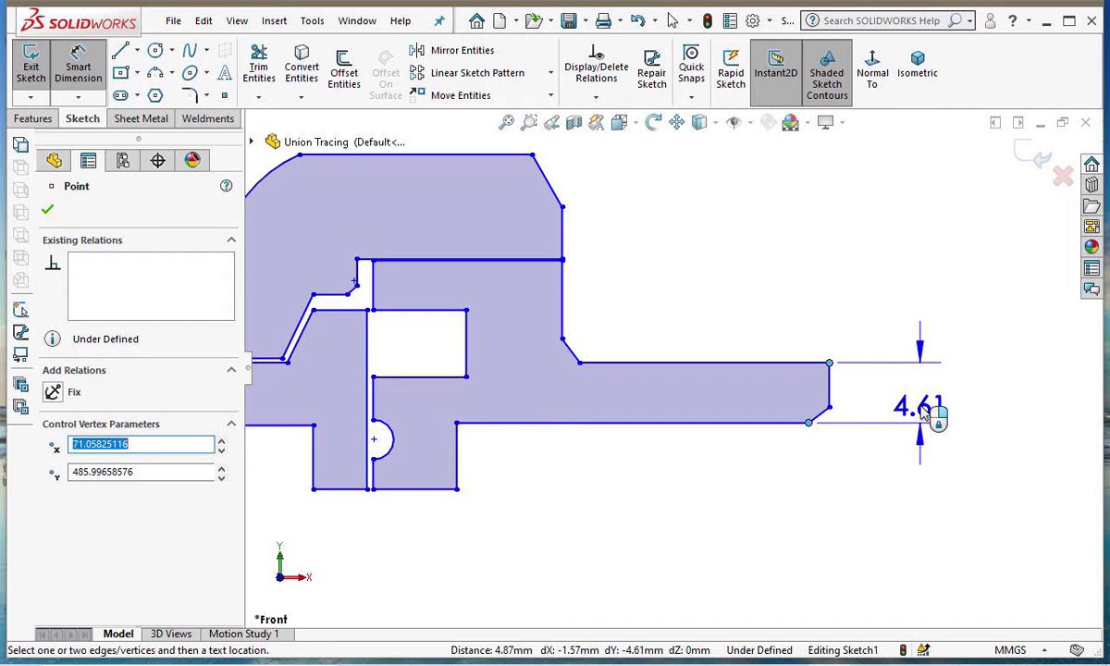
key("Escape")
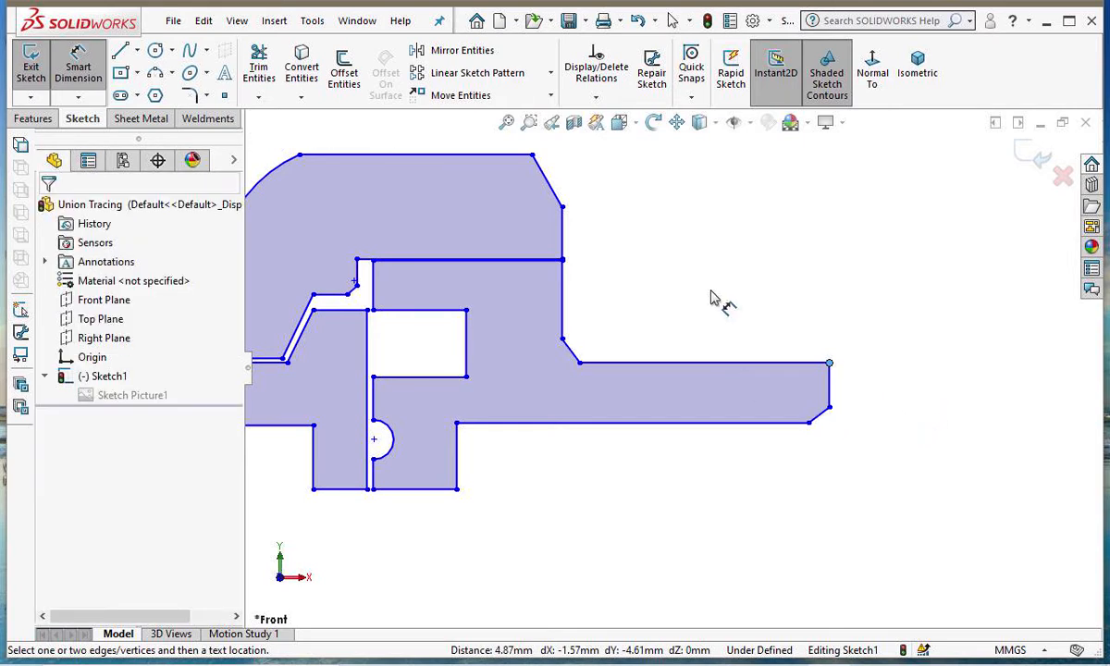
Dimension the right pipe end's wall thickness from its upper corner to the inner chamfer corner, accepting the offered value.
left_click(677, 122)
mouse_move(451, 183)
left_mouse_down()
mouse_move(815, 231)
mouse_move(555, 233)
left_mouse_up()
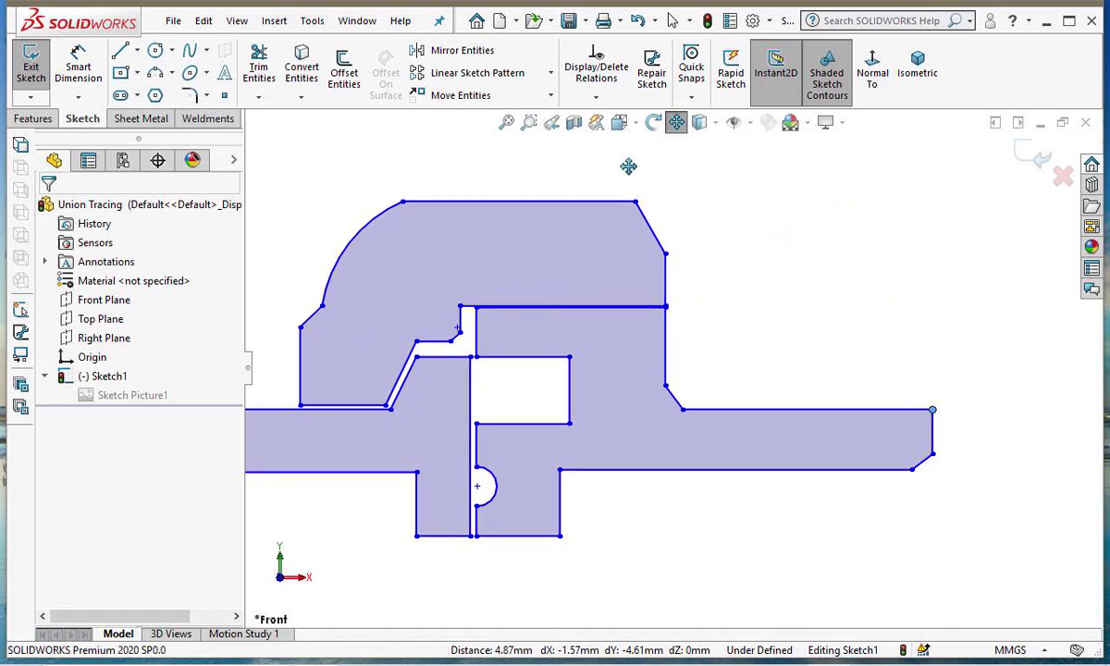
left_click(79, 70)
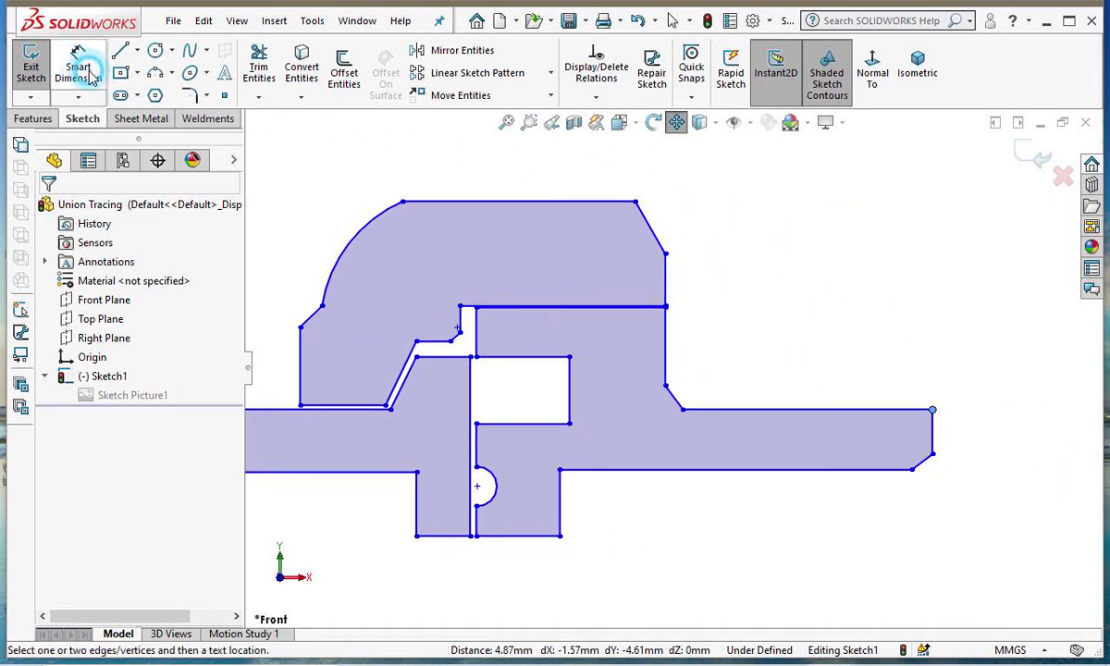
left_click(932, 455)
left_click(913, 469)
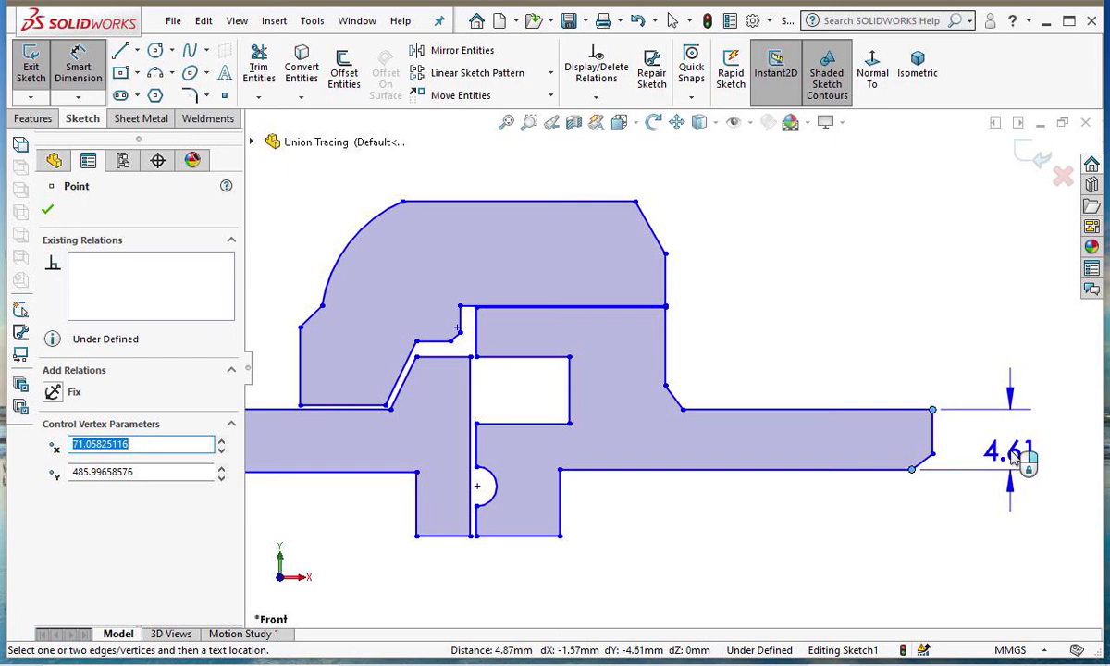
left_click(1008, 455)
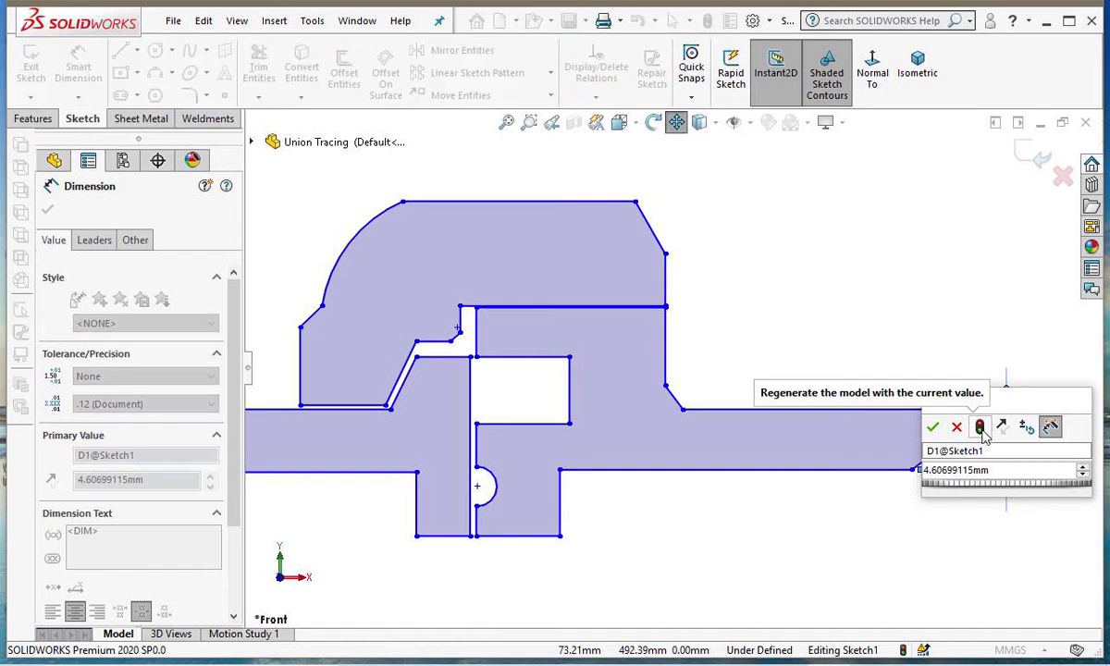
left_click(935, 427)
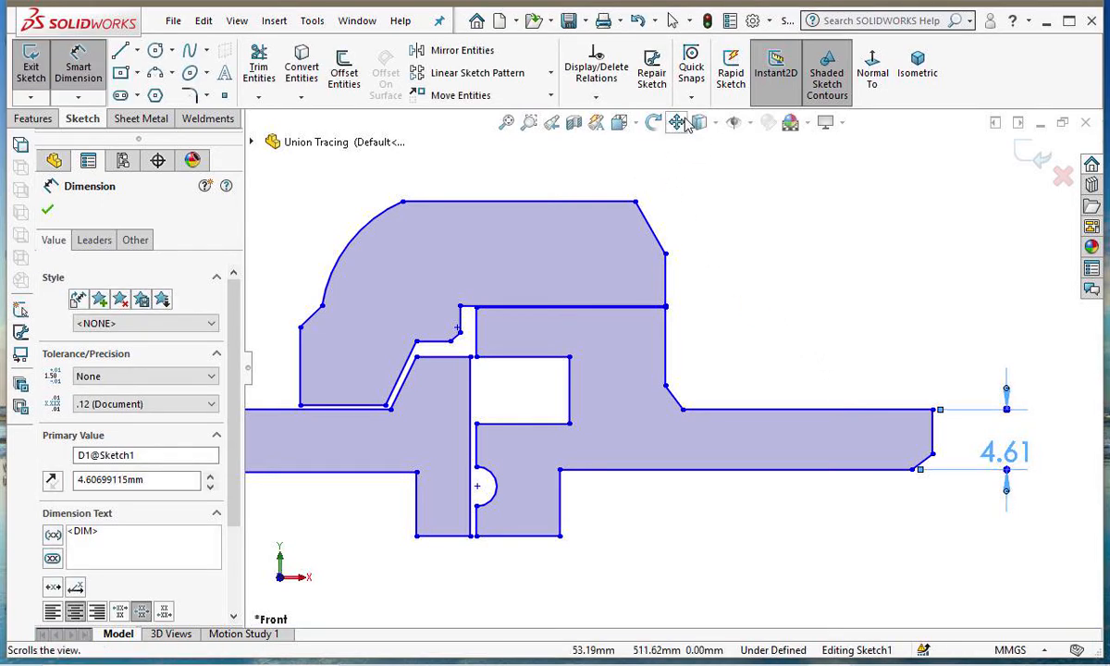
Dimension the left pipe end's wall thickness between its upper corner and inner chamfer corner and set it to 4.61 mm.
left_click(677, 122)
left_click_drag(521, 166, 868, 174)
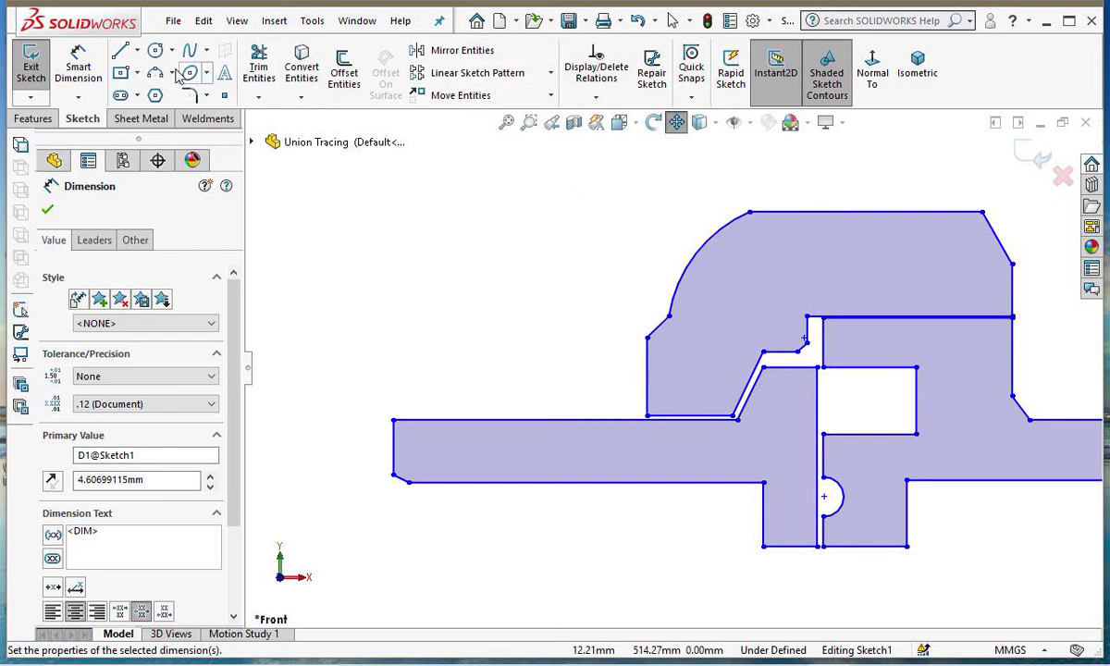
left_click(79, 69)
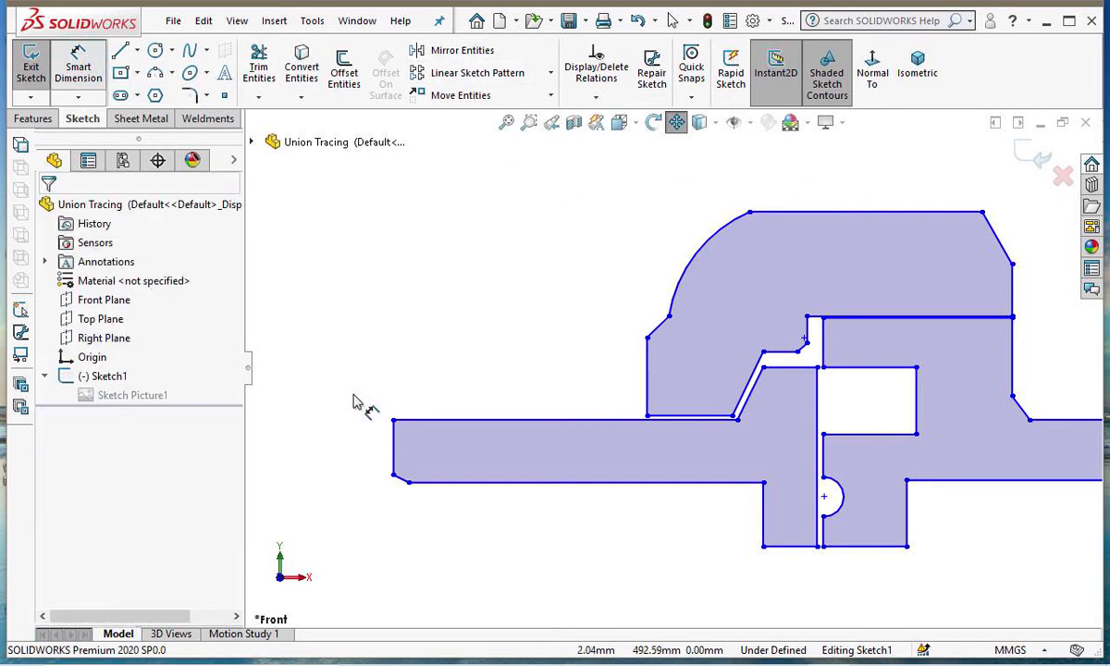
left_click(393, 421)
left_click(408, 481)
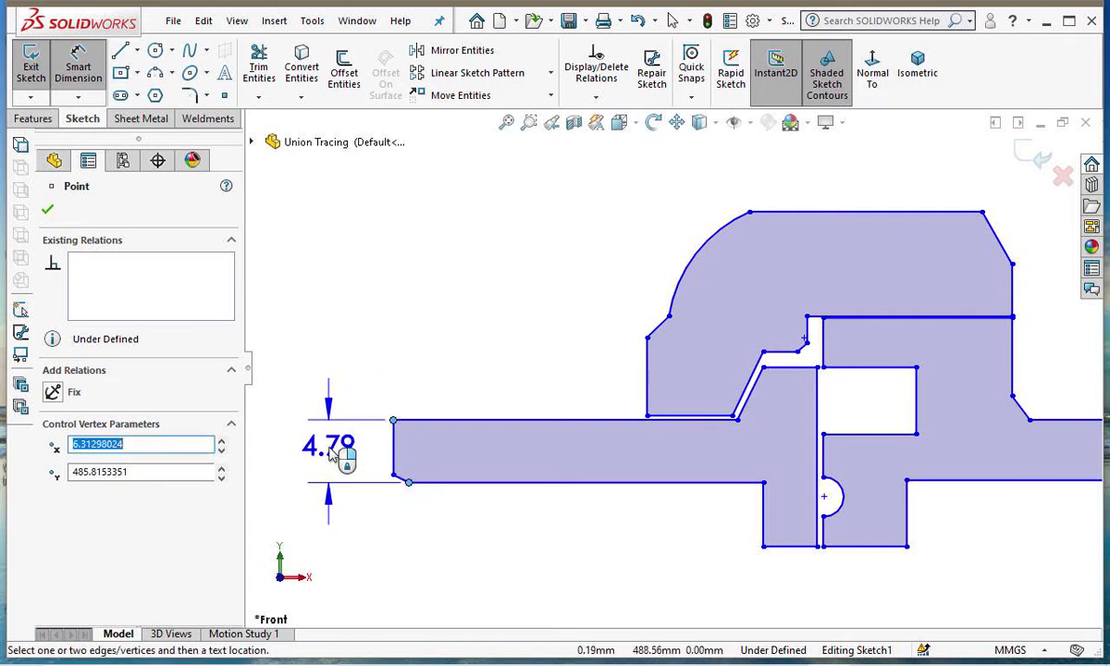
left_click(333, 457)
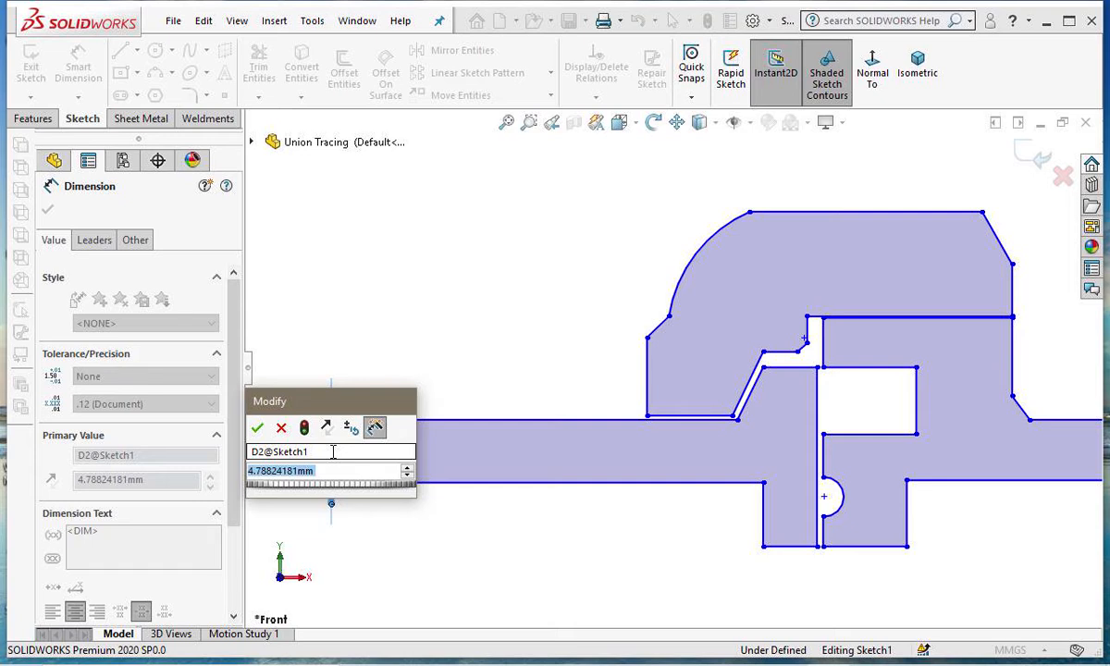
type("4.61")
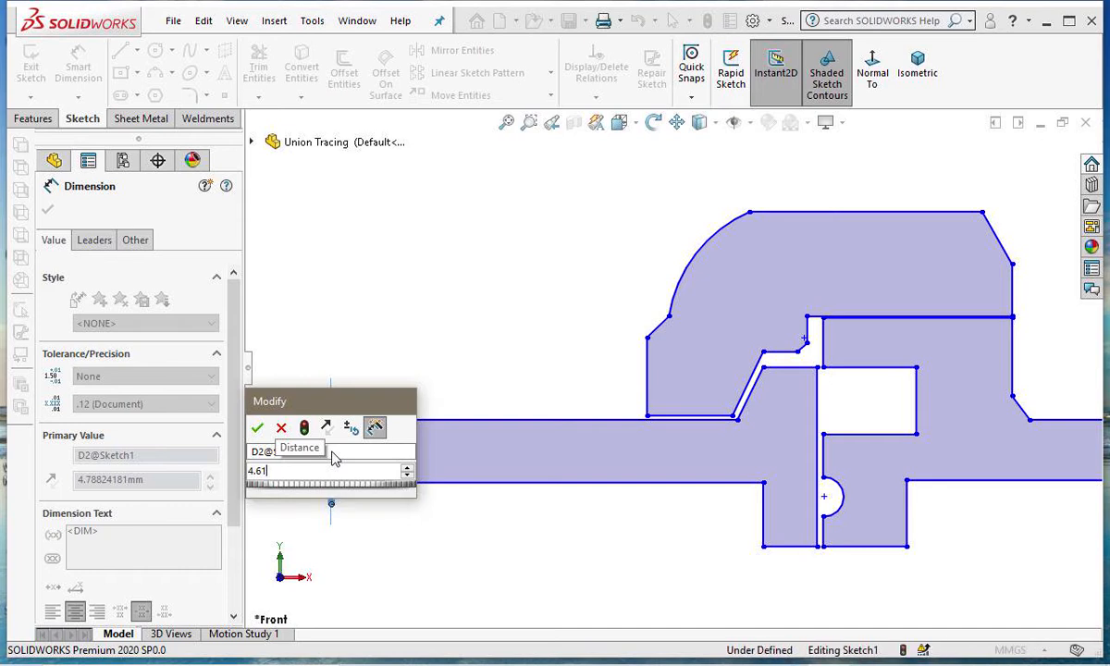
key("Escape")
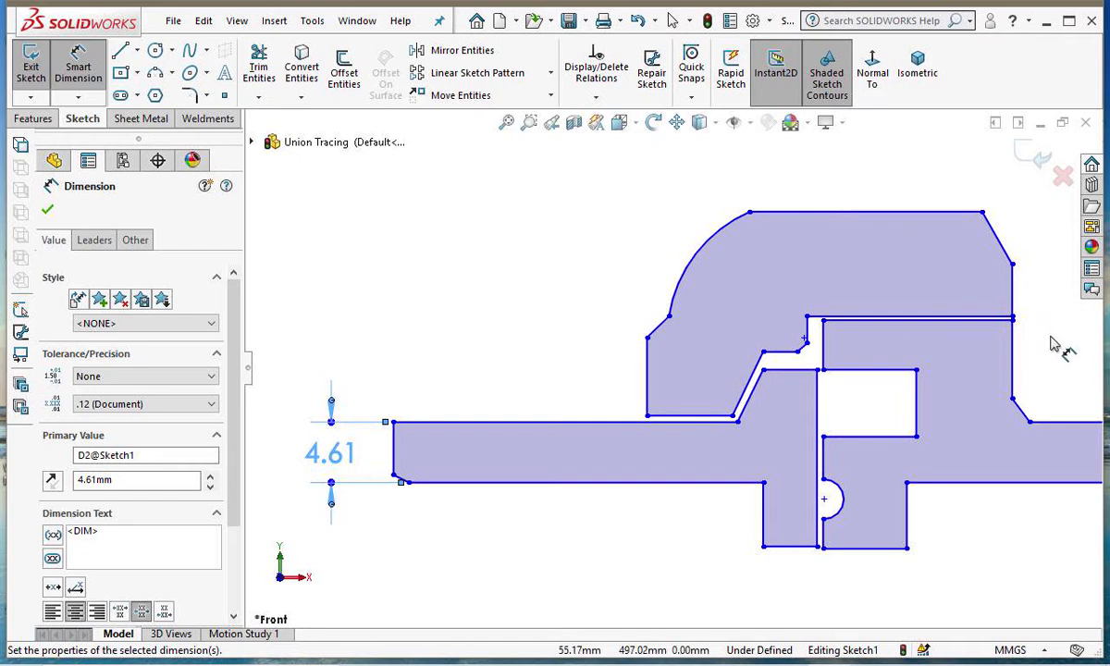
left_click(676, 122)
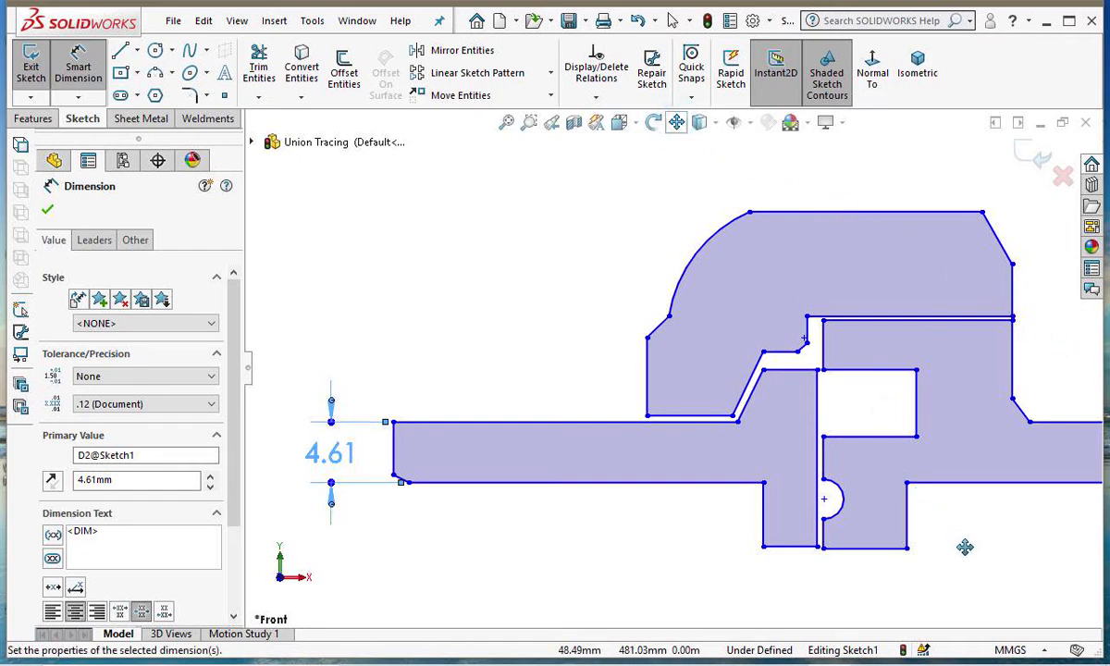
mouse_move(997, 564)
left_mouse_down()
mouse_move(858, 451)
mouse_move(806, 496)
left_mouse_up()
mouse_move(895, 497)
left_mouse_down()
mouse_move(798, 498)
mouse_move(1021, 483)
left_mouse_up()
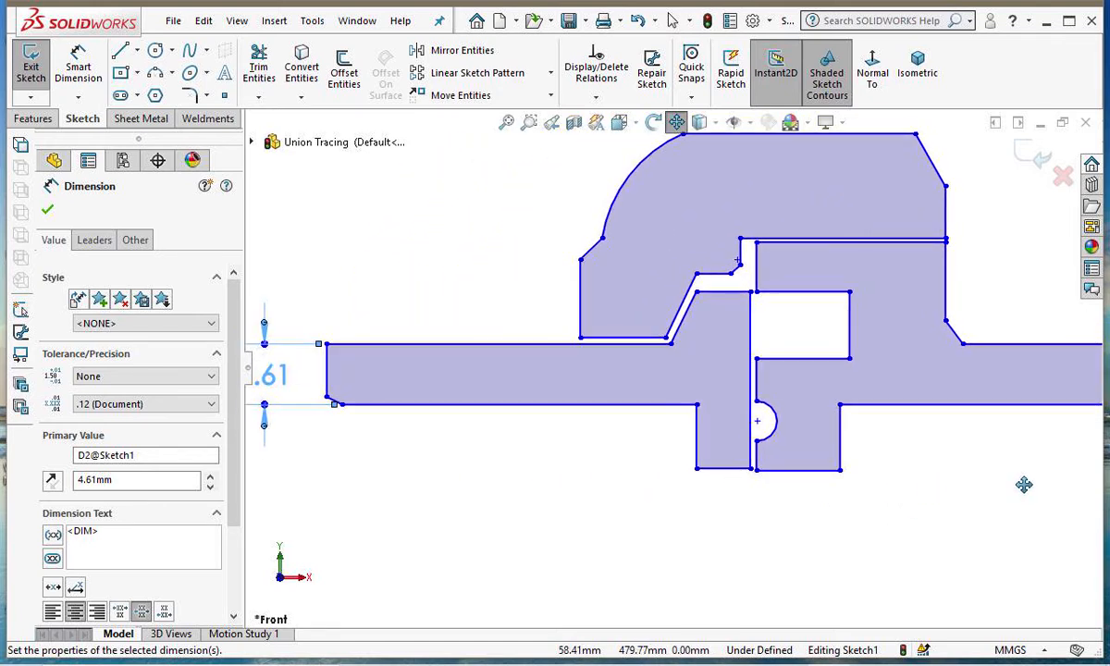
left_click(48, 209)
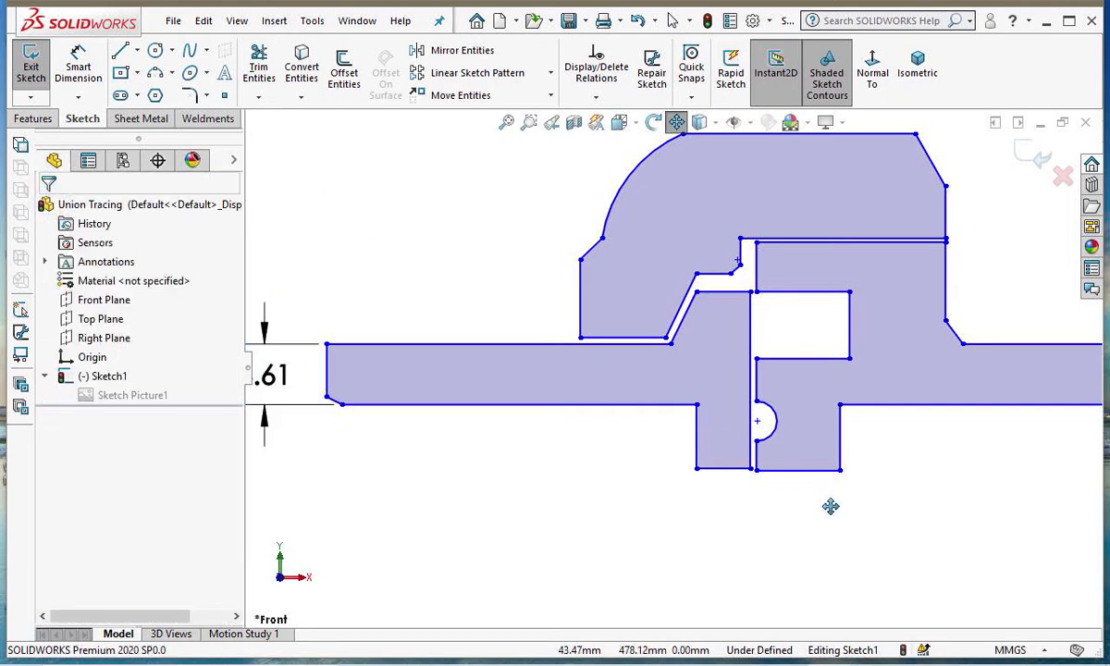
Make the bottom edges of the two adjoining inner flanges collinear.
key("z")
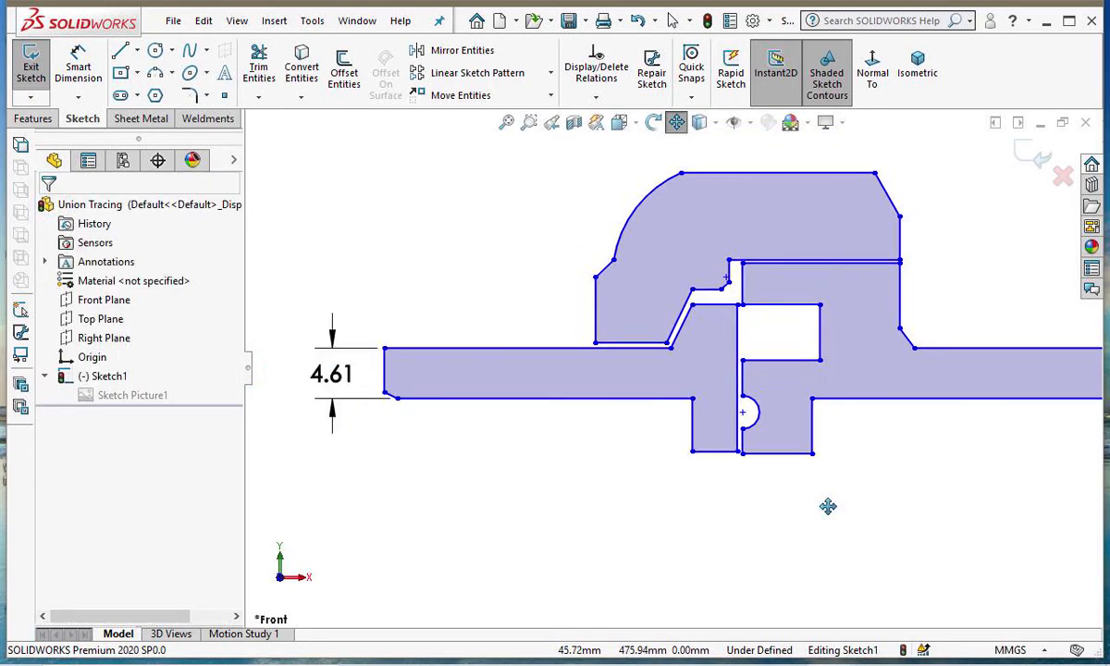
scroll(828, 506, "down", 1)
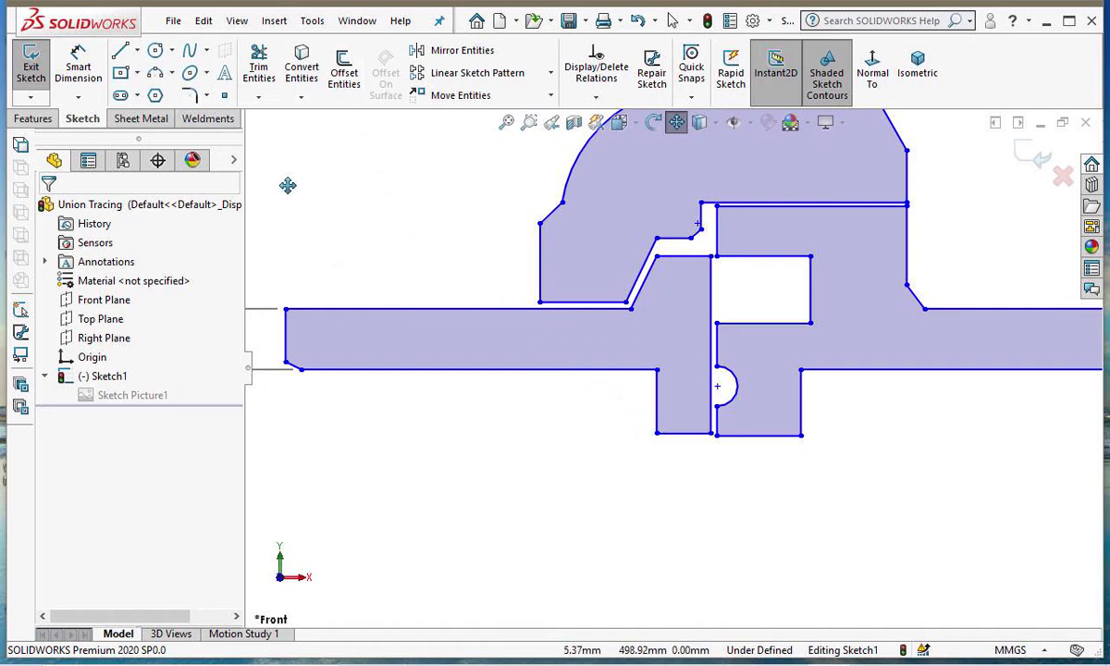
left_click(413, 196)
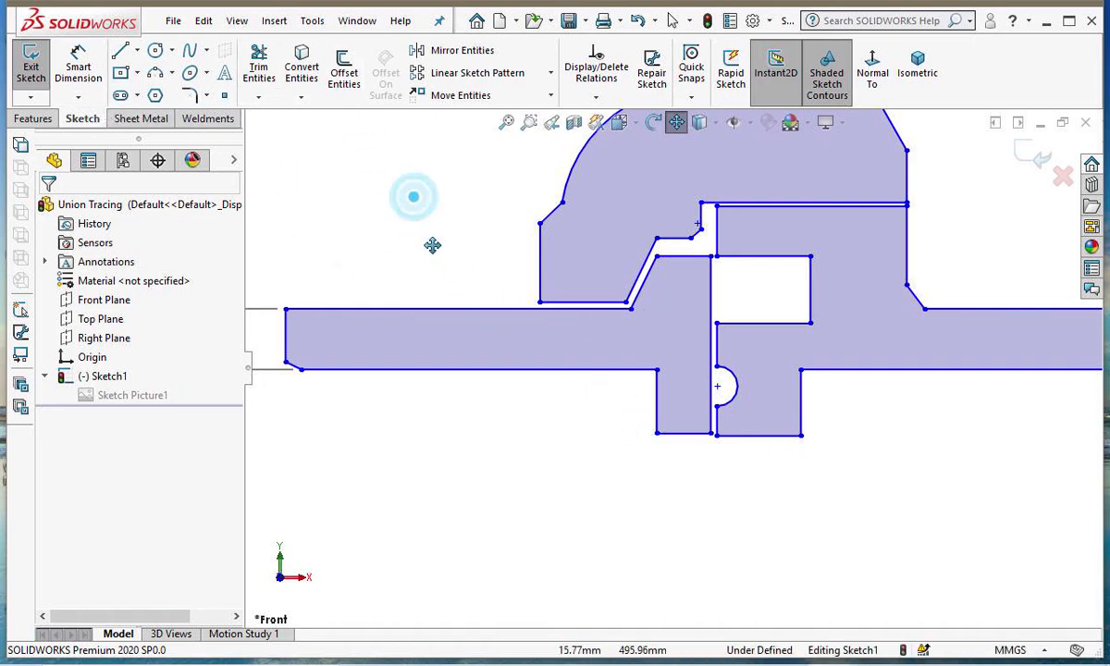
key("d")
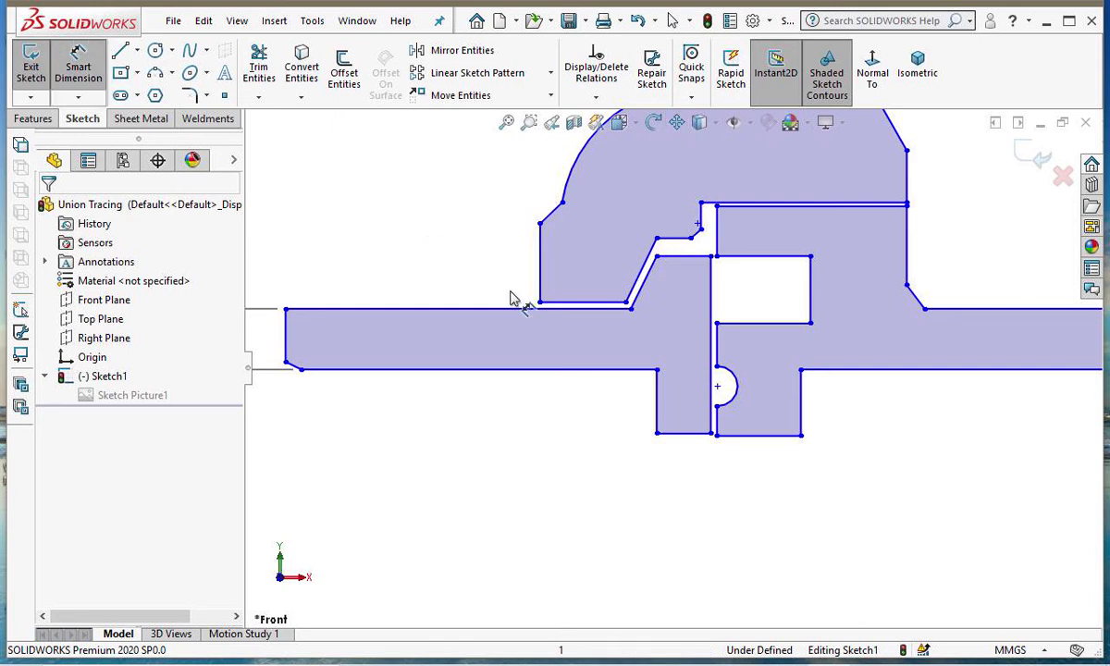
left_click(687, 433)
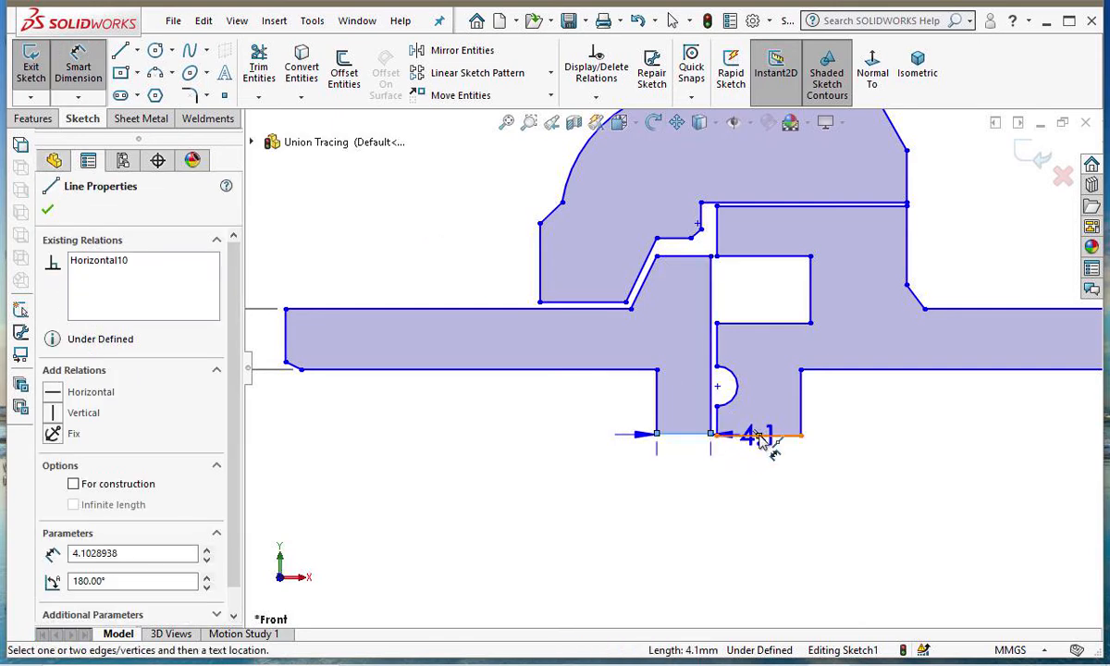
left_click(78, 71)
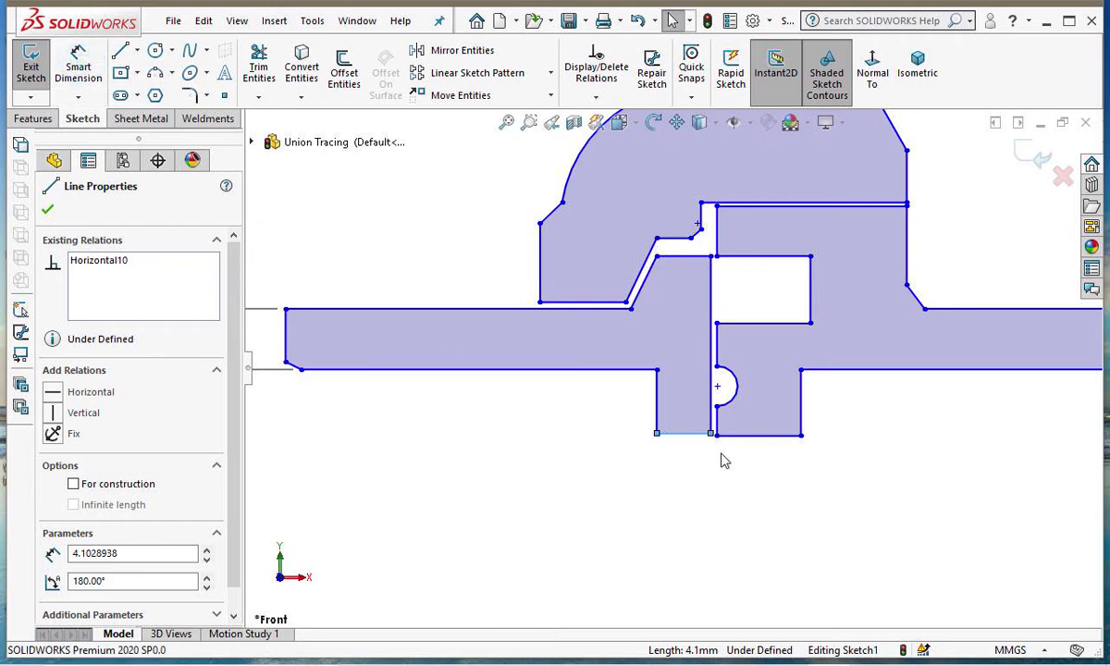
left_click(745, 434, "ctrl")
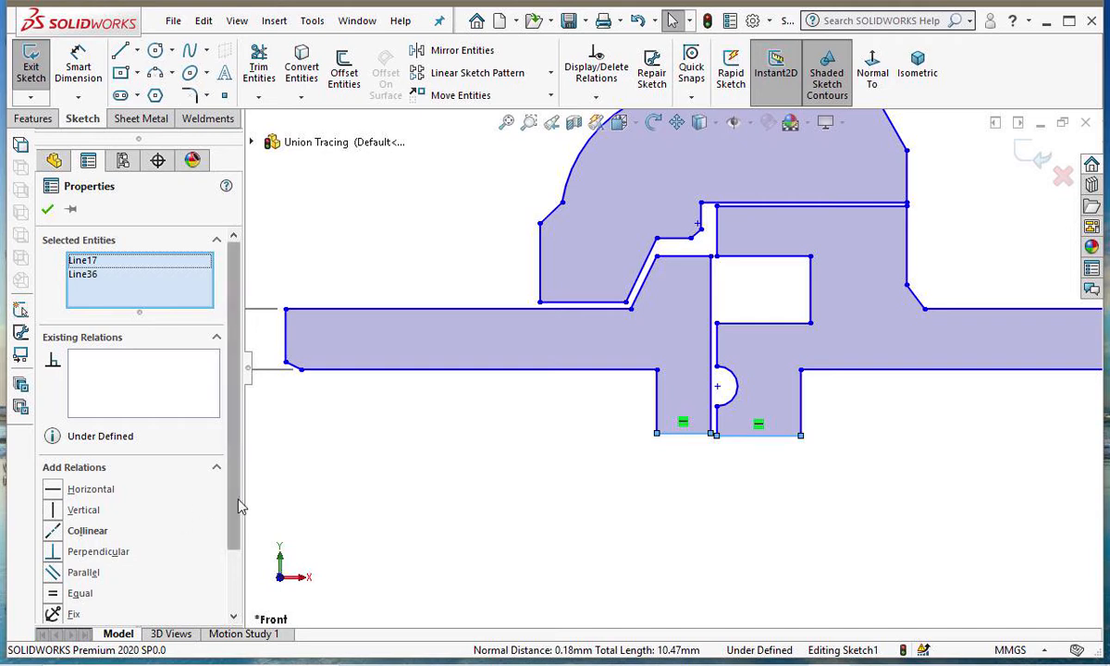
left_click(53, 530)
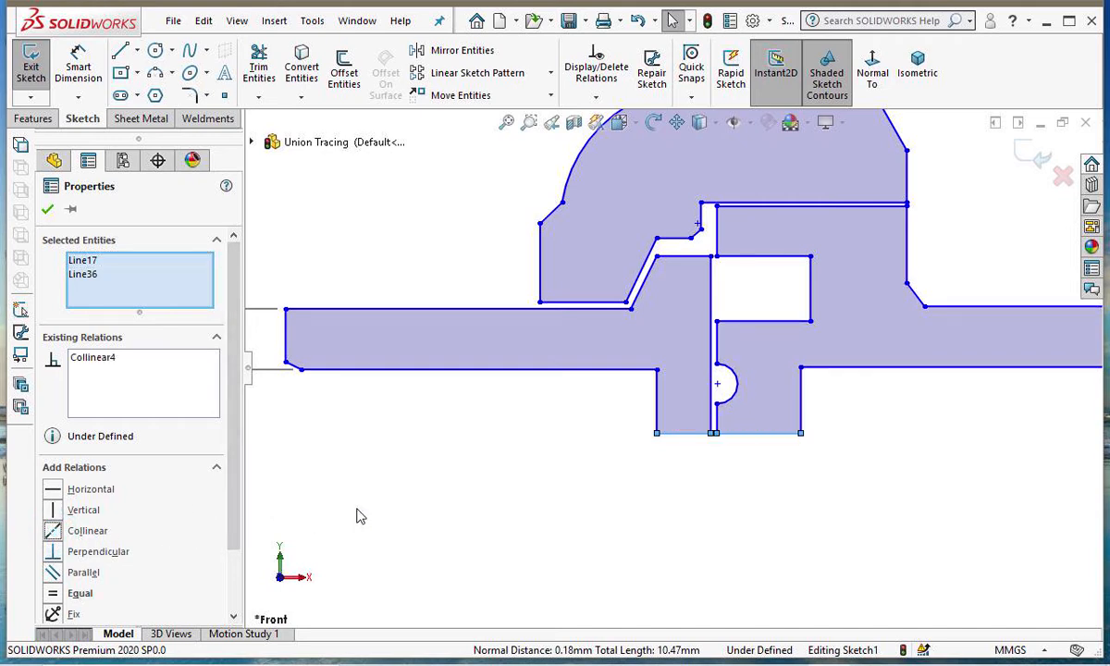
left_click(45, 212)
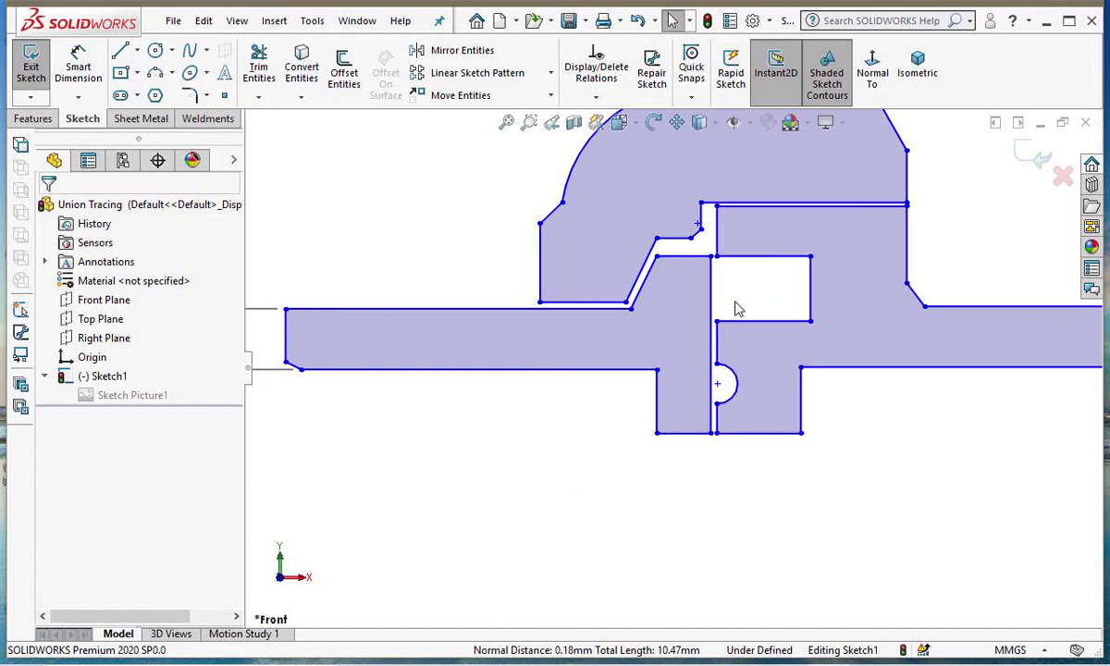
Make the slanted edge of the nut parallel to the facing slanted edge of the left pipe piece.
scroll(669, 301, "down", 2)
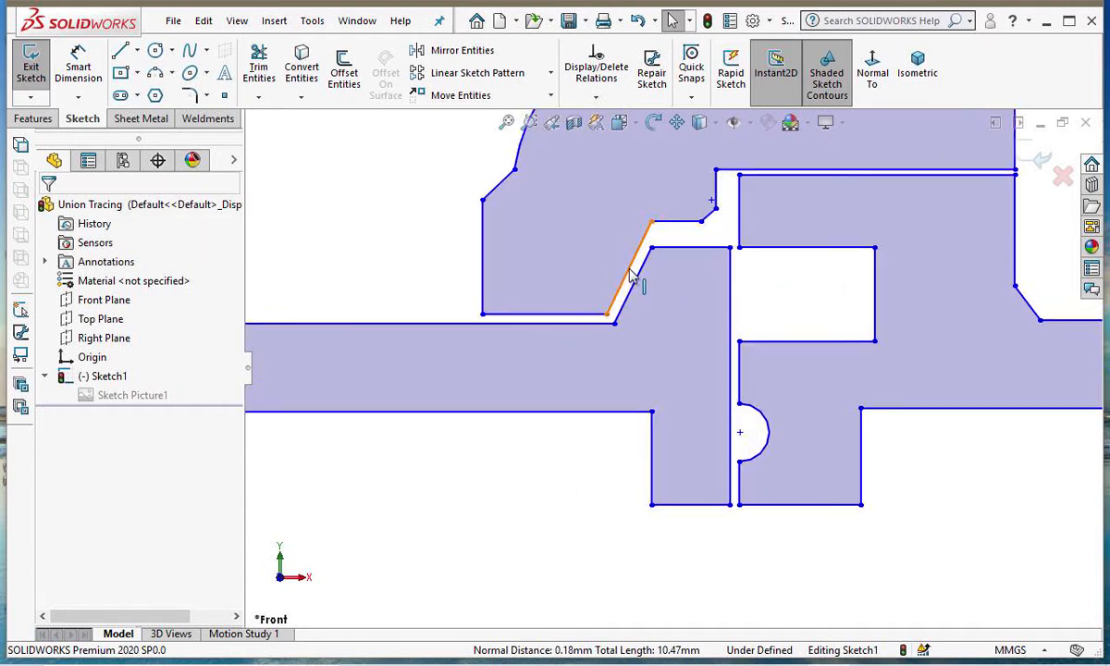
left_click(633, 285)
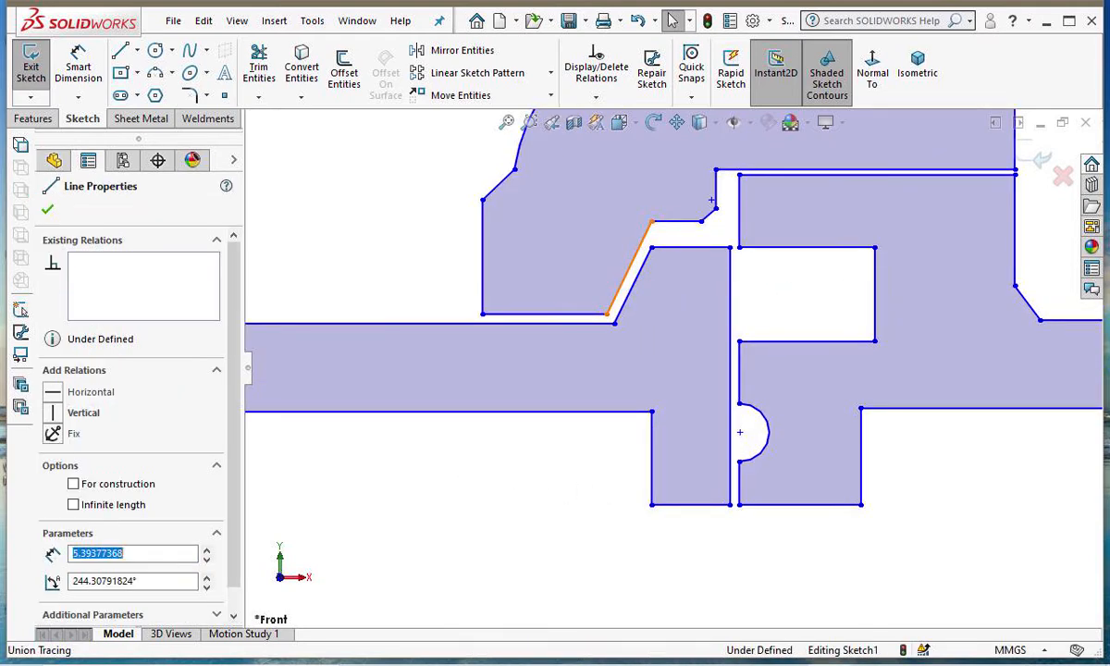
left_click(634, 286, "ctrl")
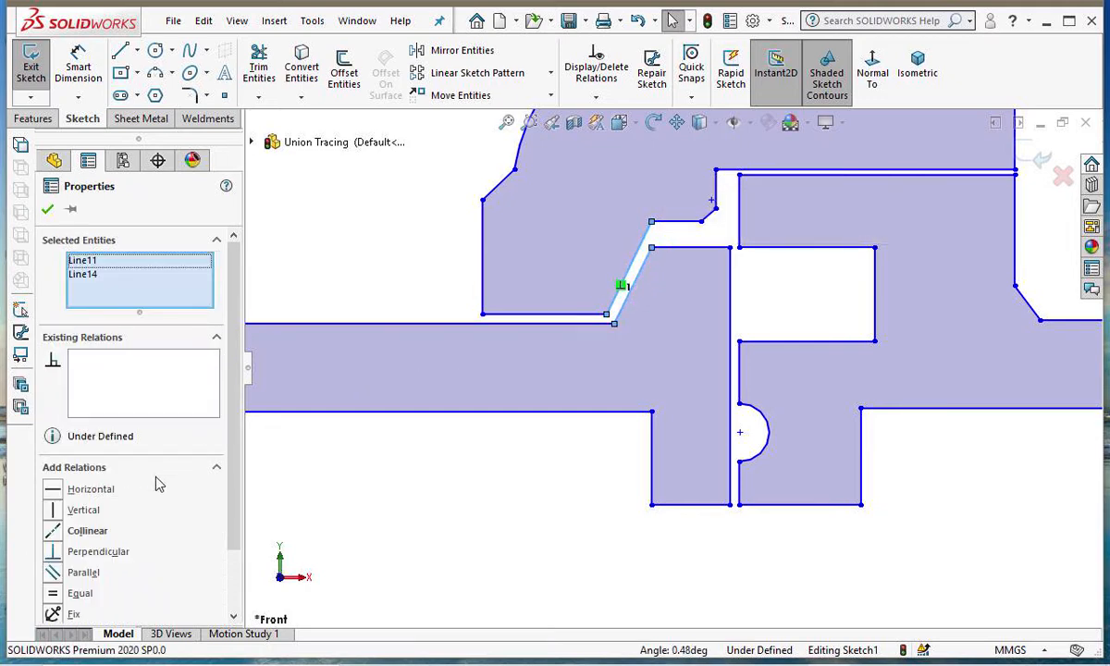
left_click(63, 574)
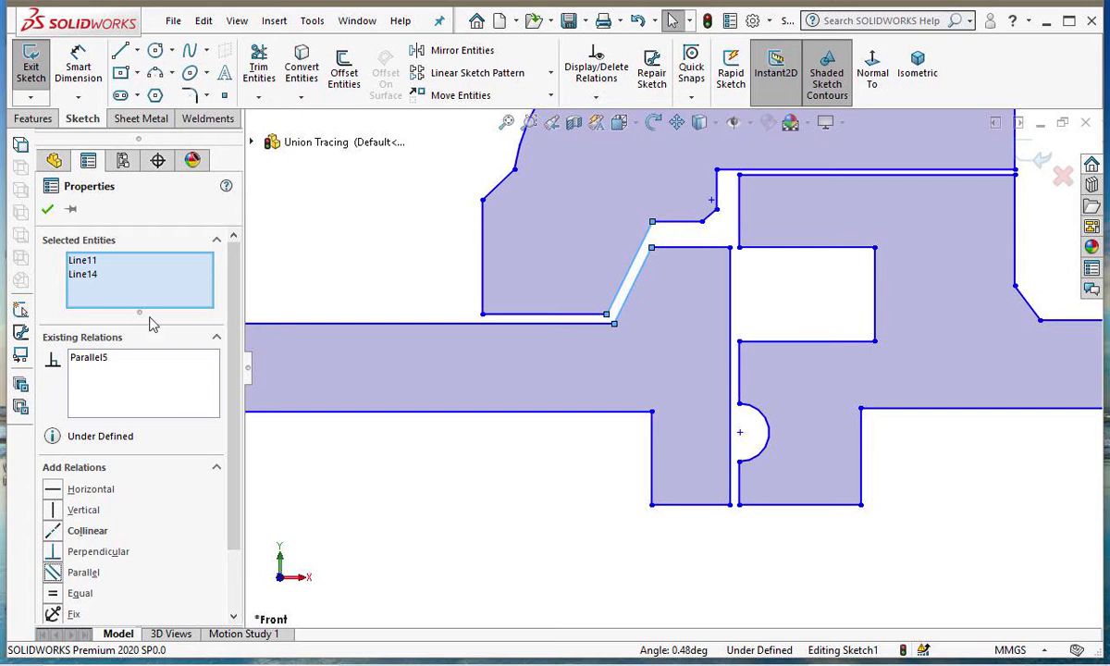
Make the three vertical edges of the right pipe piece that face the left piece collinear.
left_click(48, 210)
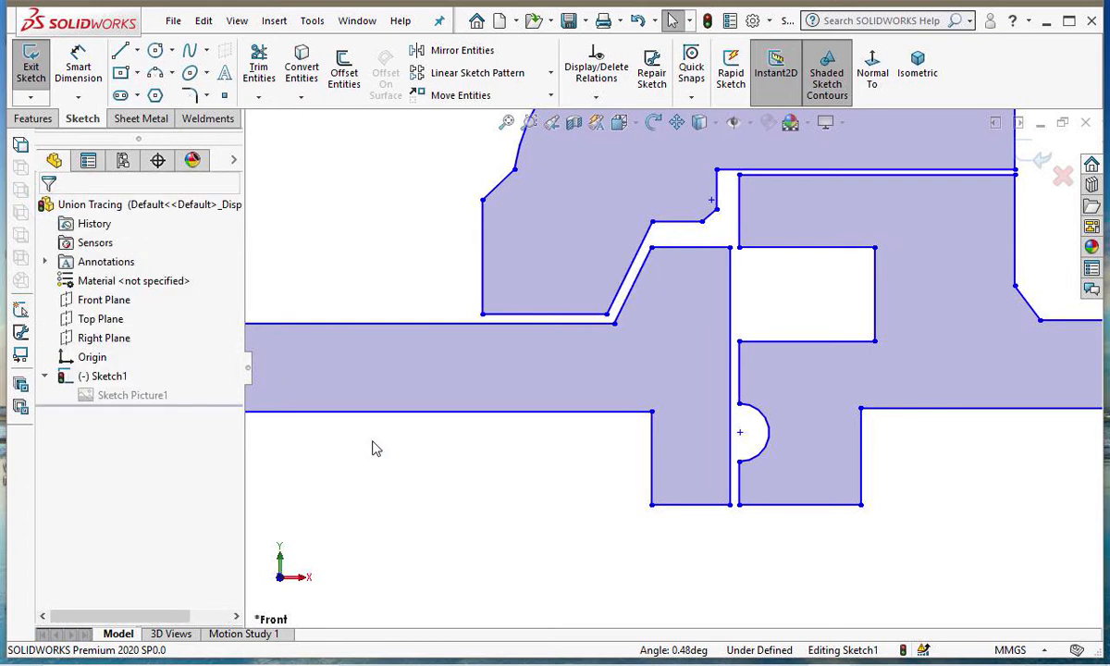
key("f")
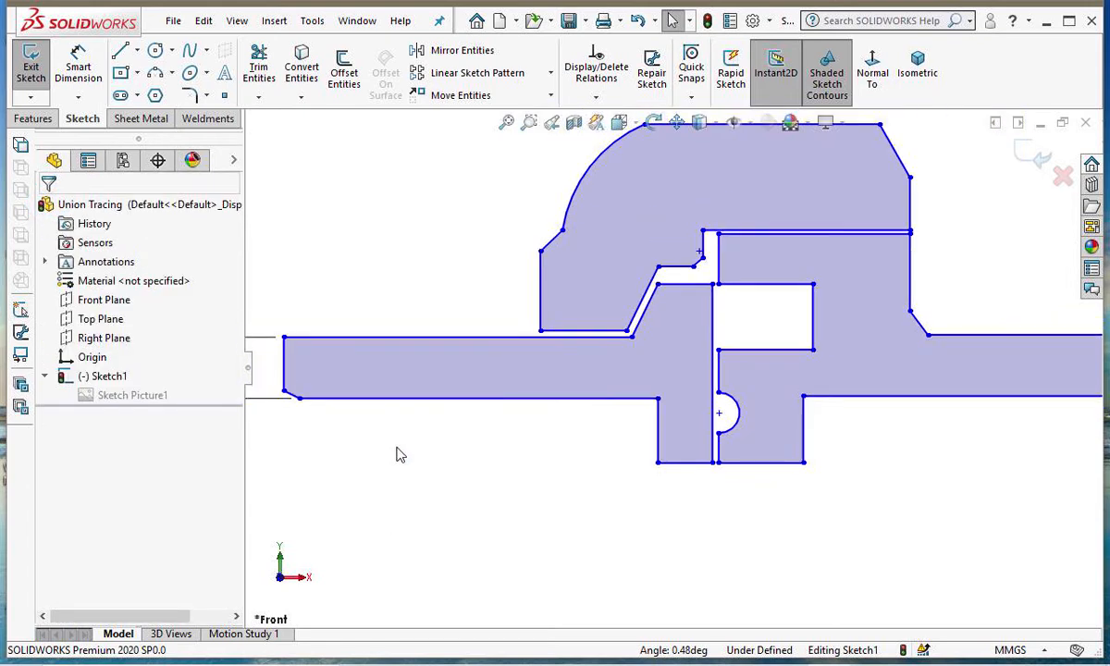
scroll(900, 426, "down", 2)
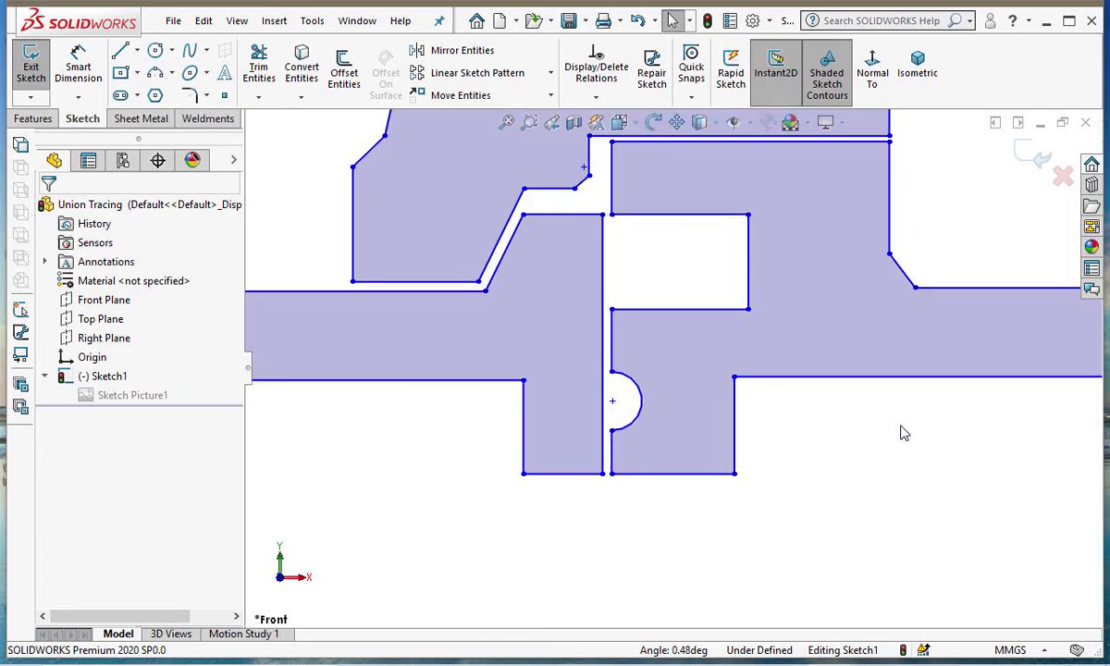
scroll(900, 425, "up", 3)
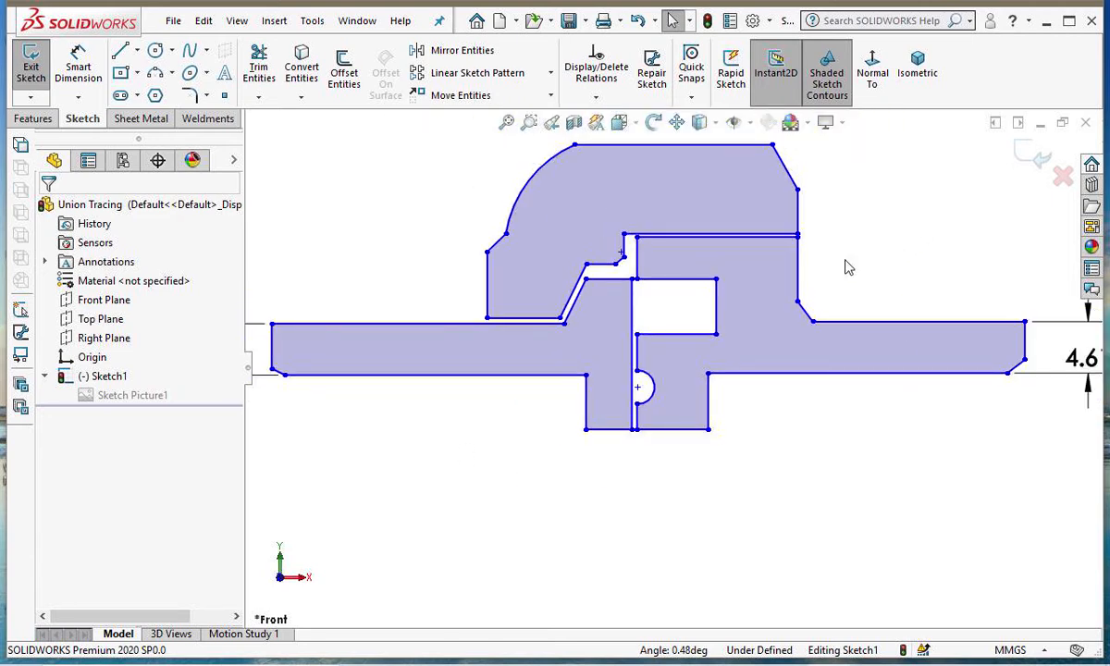
scroll(844, 273, "down", 1)
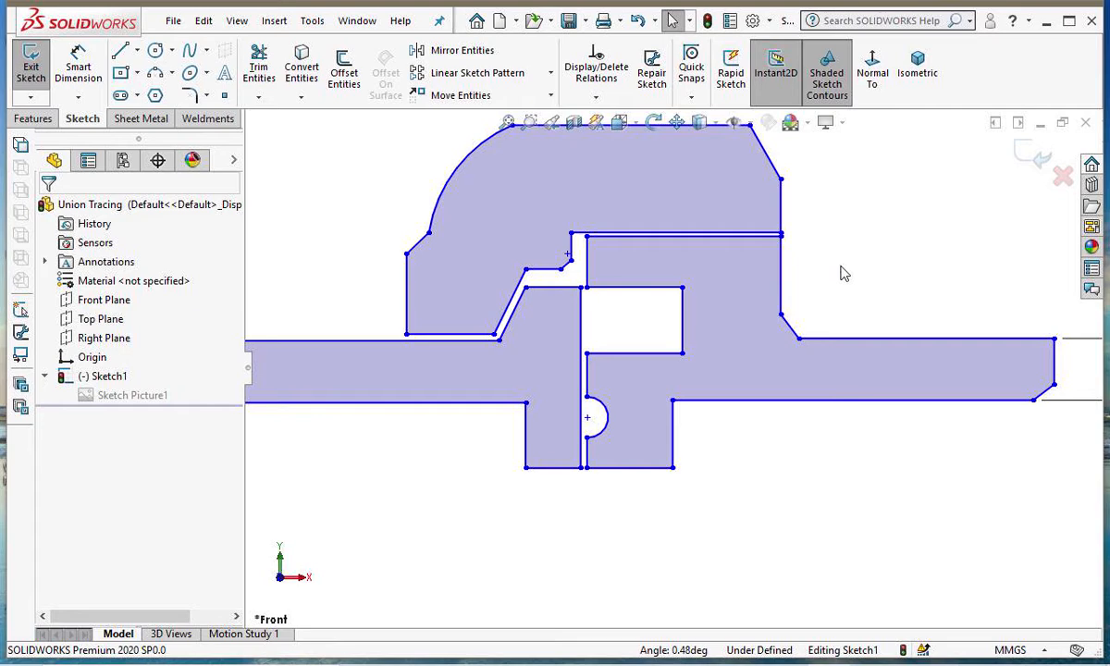
left_click(592, 277)
scroll(593, 600, "down", 2)
left_click(590, 592)
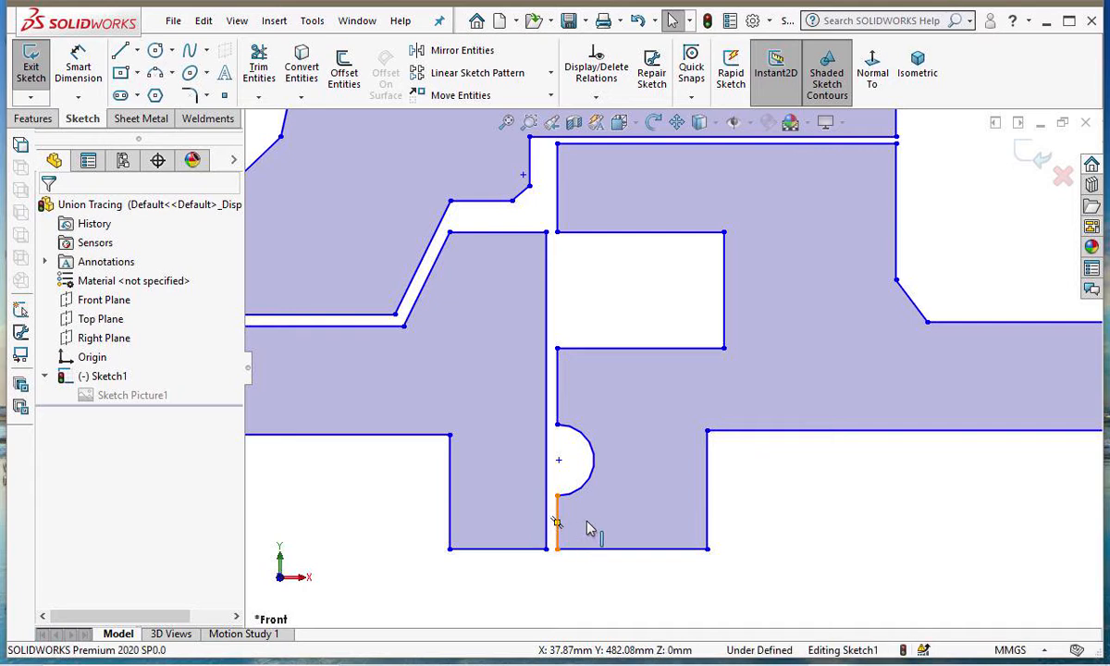
left_click(558, 523)
left_click(559, 403, "ctrl")
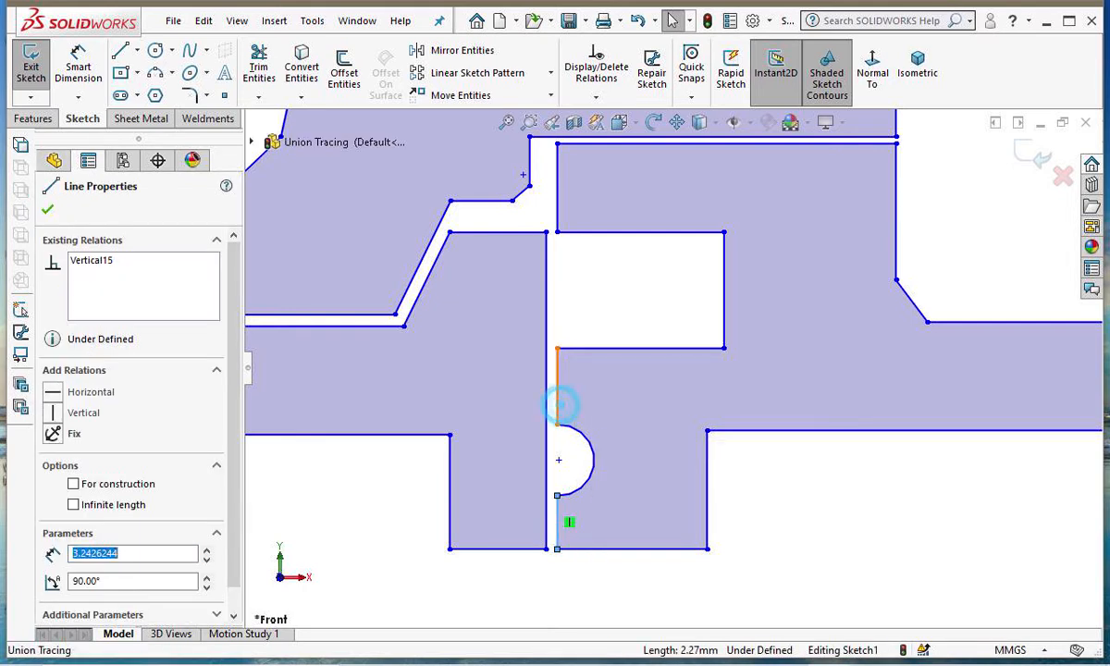
left_click(558, 222, "ctrl")
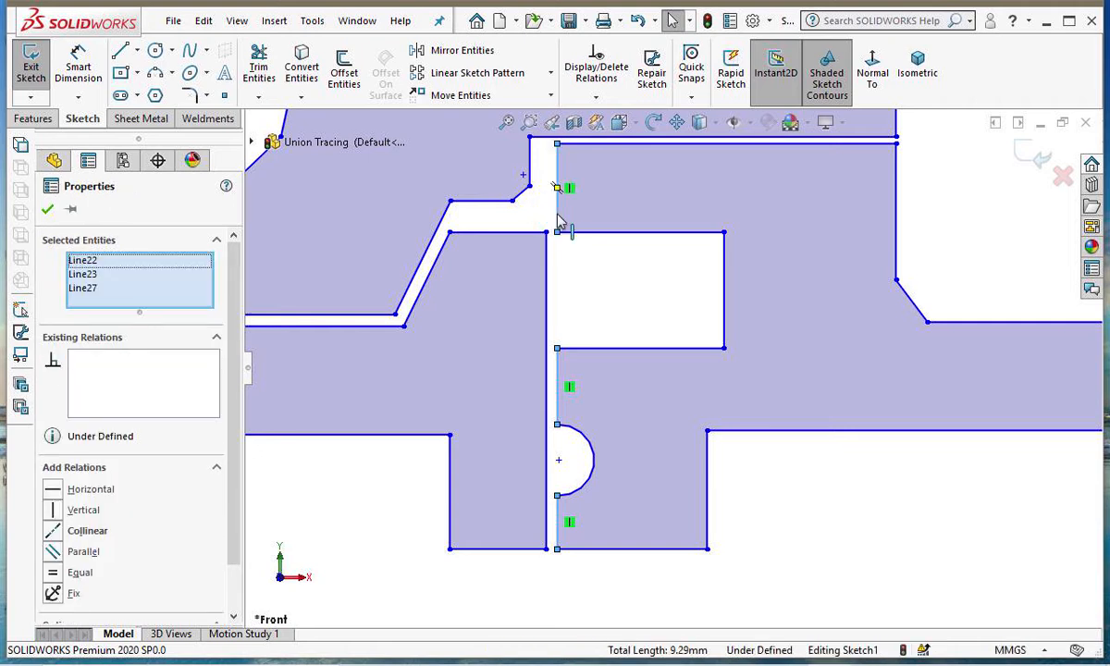
left_click(55, 534)
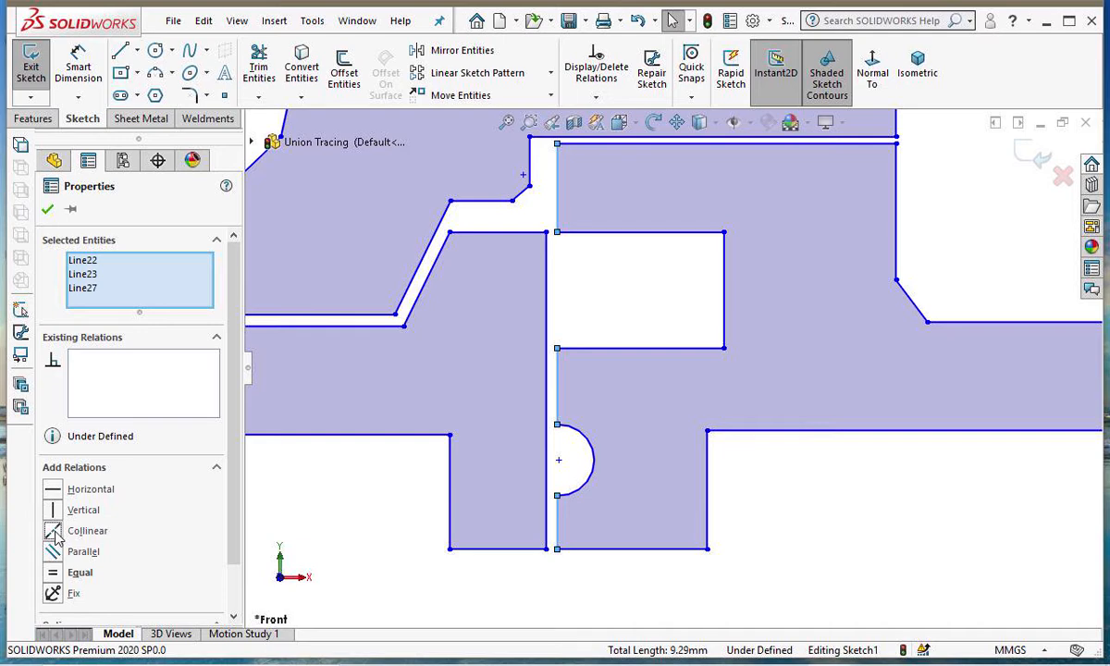
left_click(47, 209)
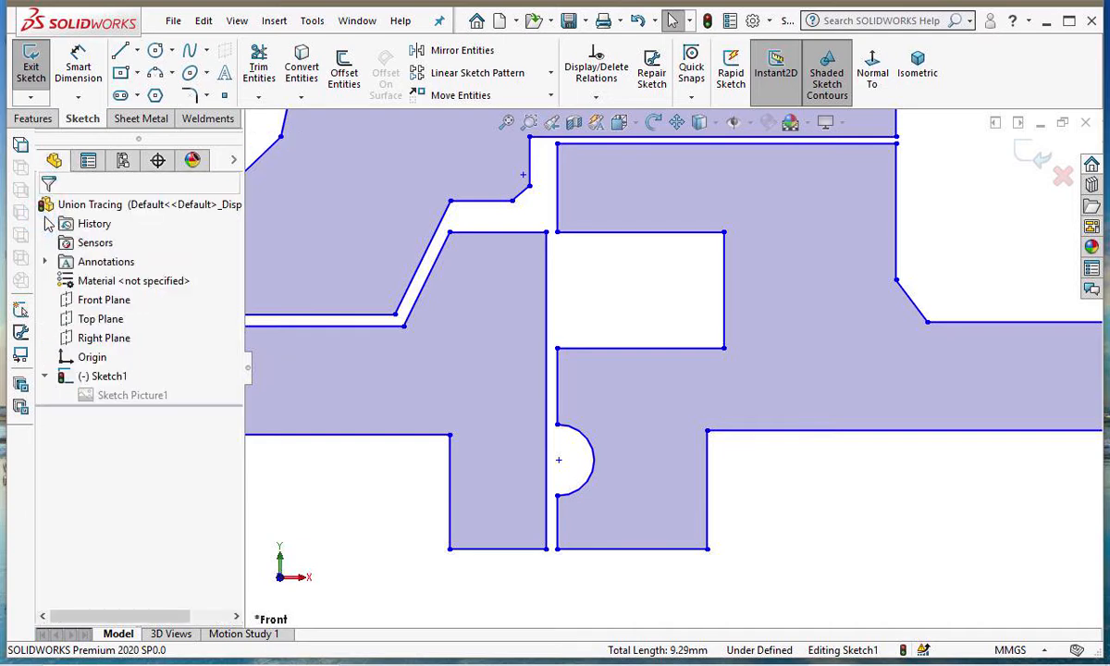
Dimension the angle between the left pipe end's inner chamfer and its lower horizontal edge and set it to 150°.
key("z")
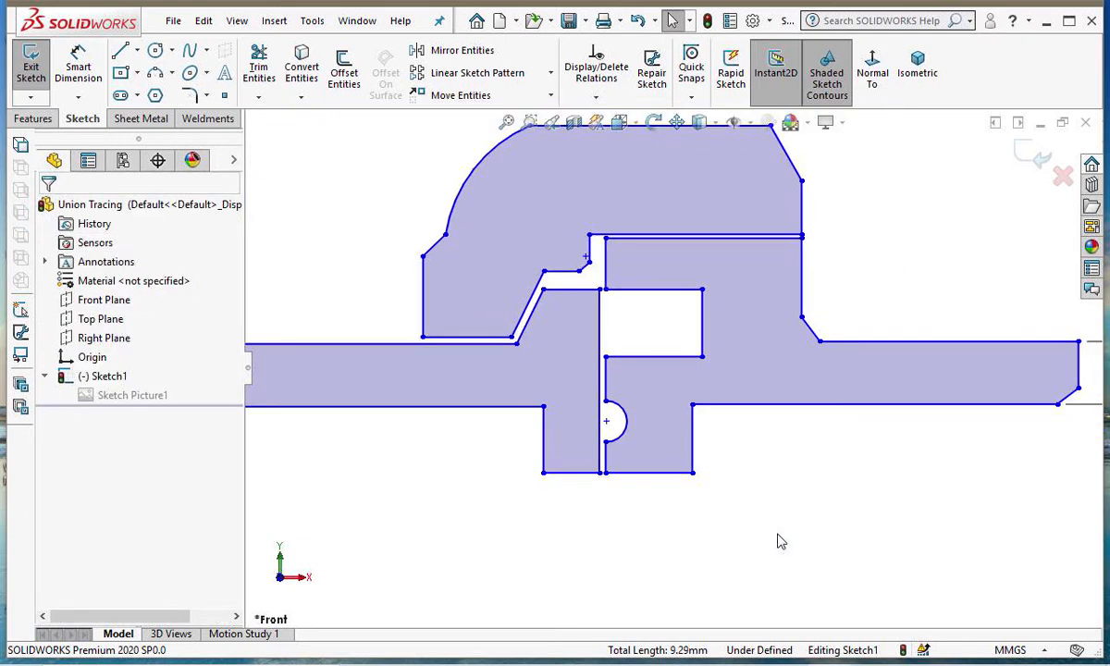
key("z")
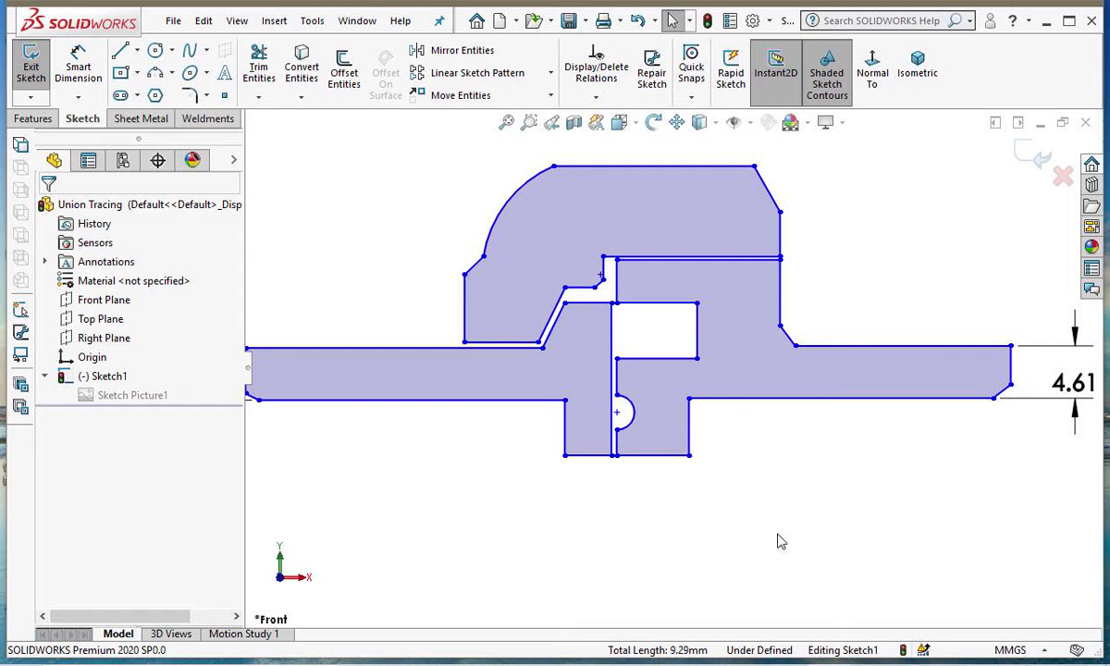
key("f")
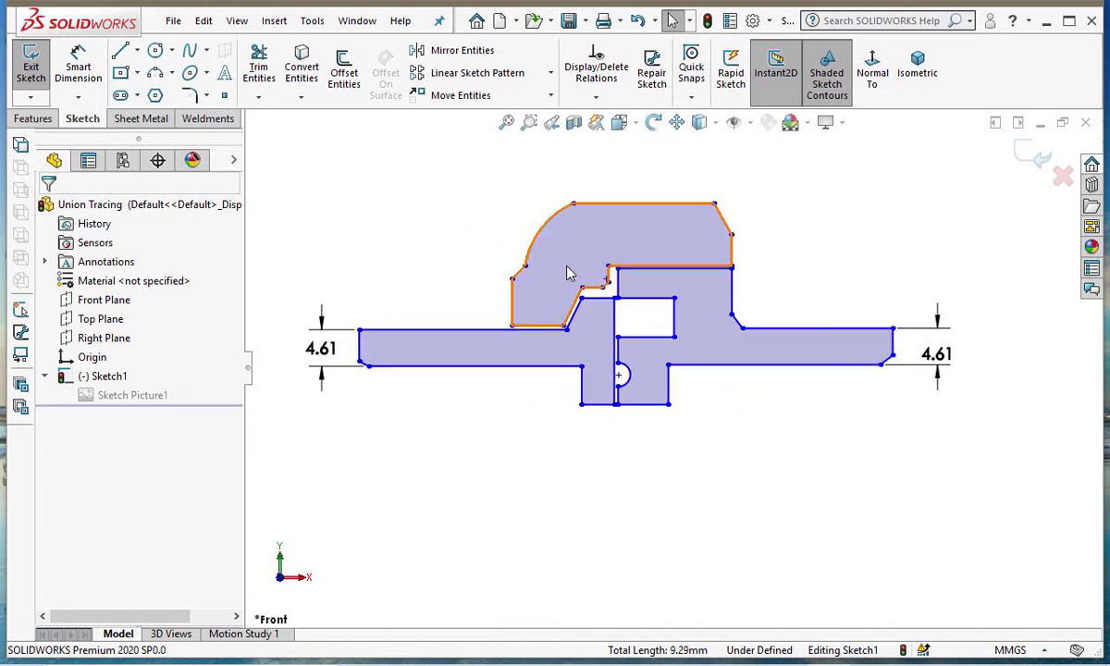
scroll(602, 289, "down", 3)
scroll(606, 295, "up", 2)
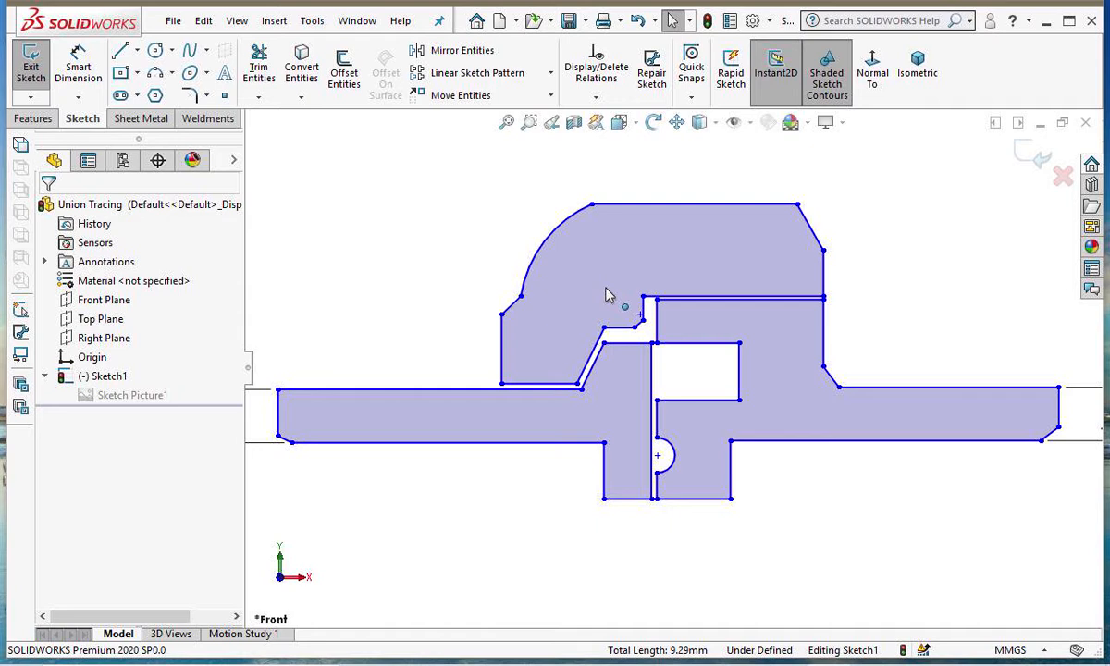
scroll(290, 490, "down", 3)
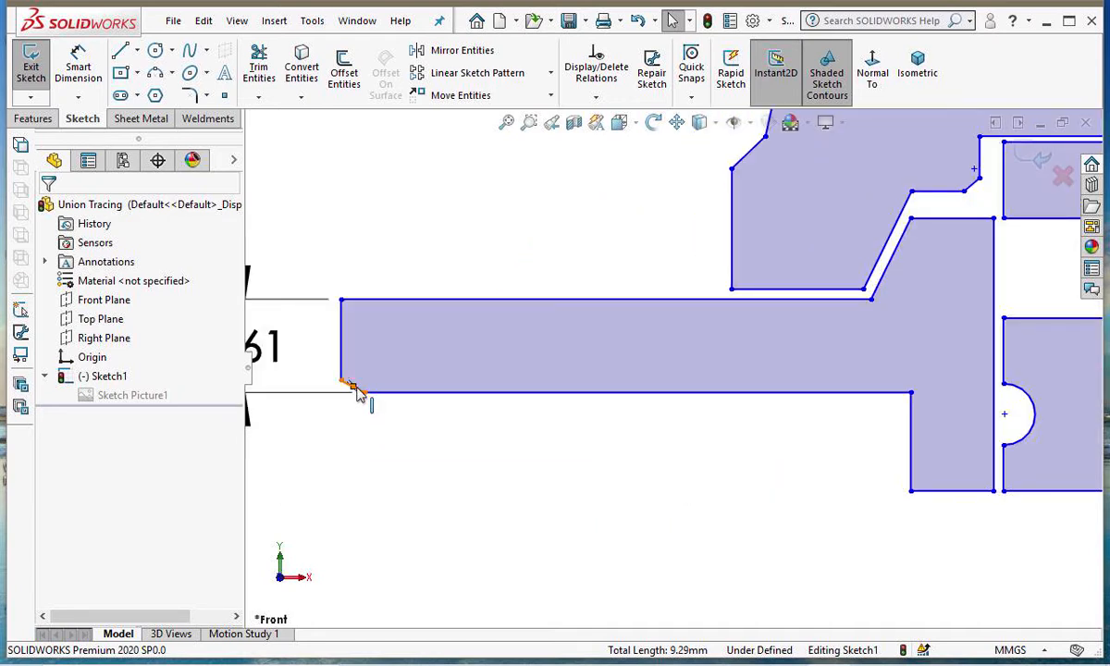
scroll(363, 402, "down", 2)
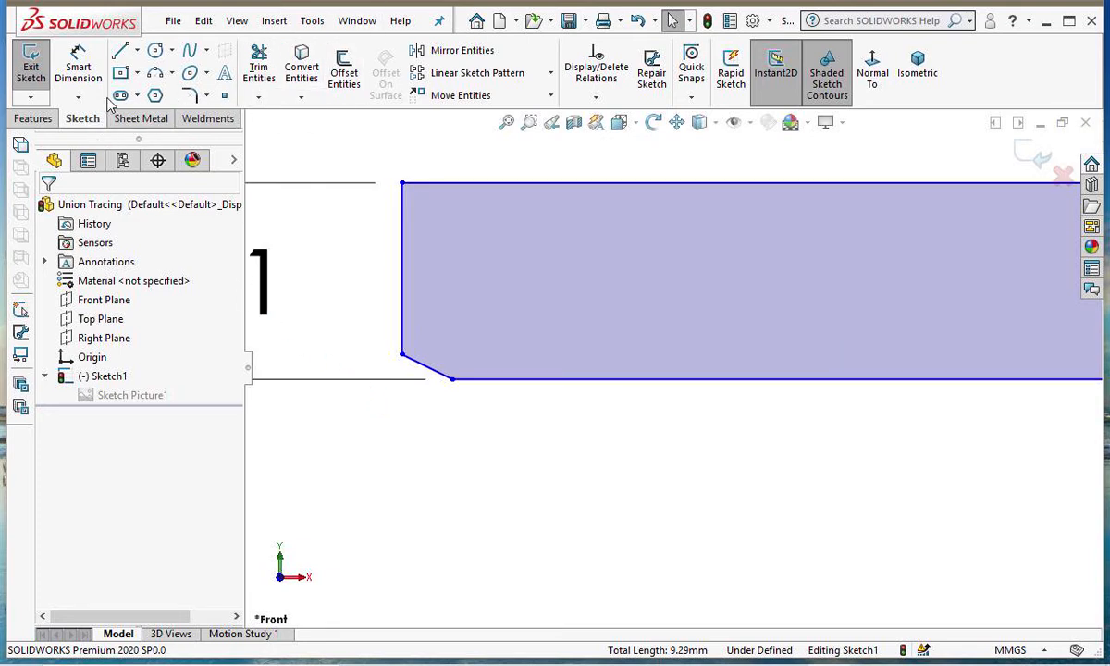
left_click(78, 65)
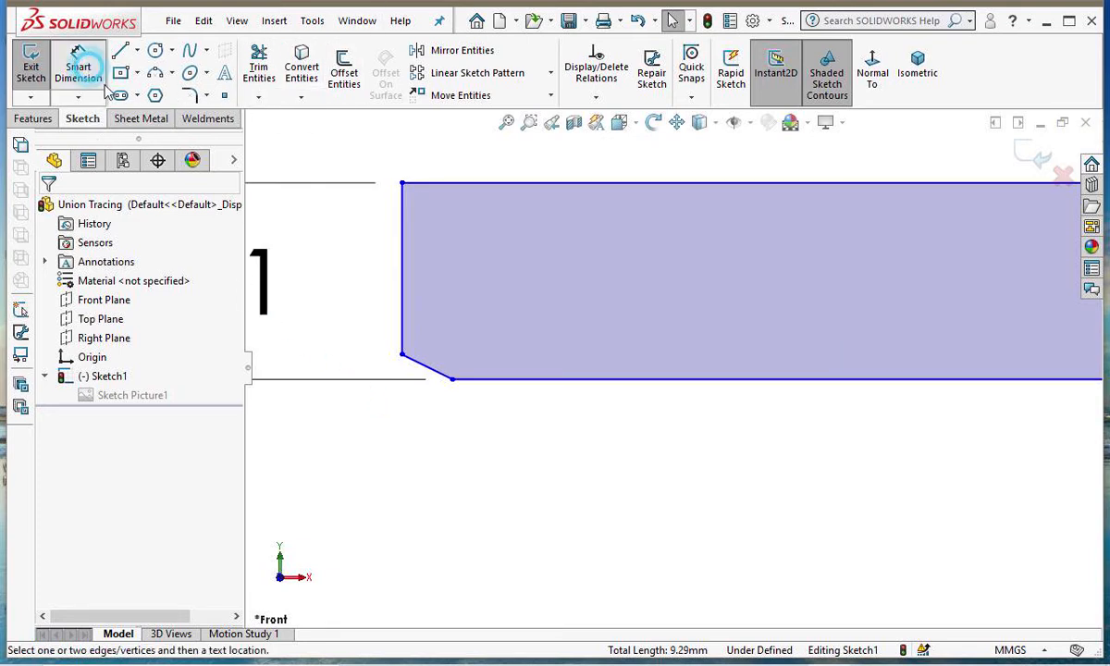
left_click(453, 377)
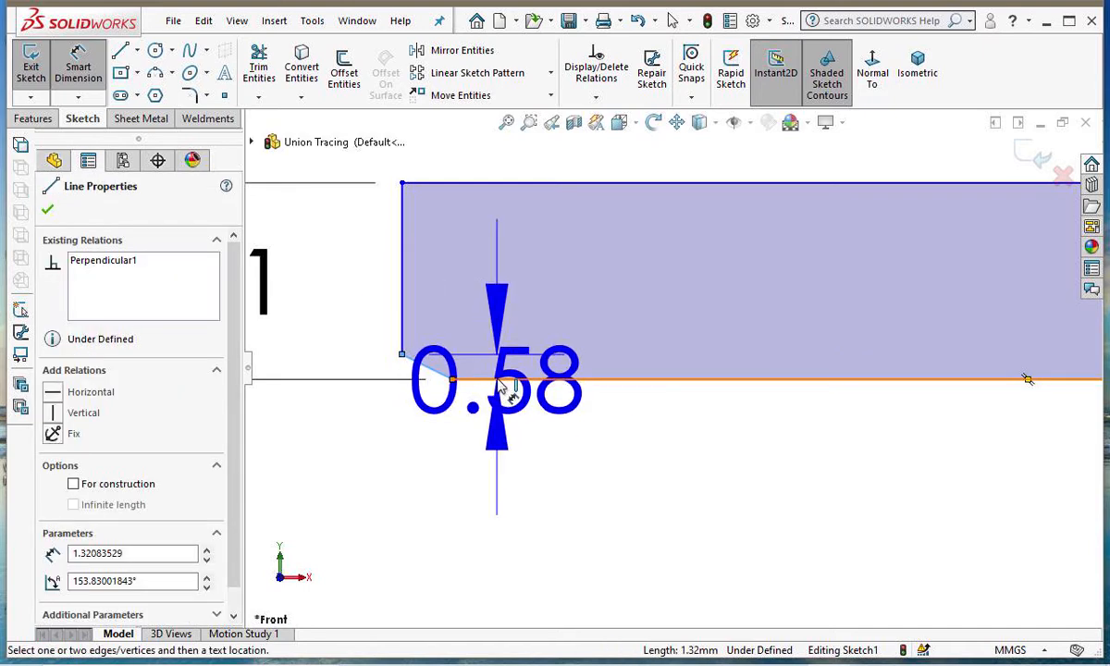
left_click(507, 381)
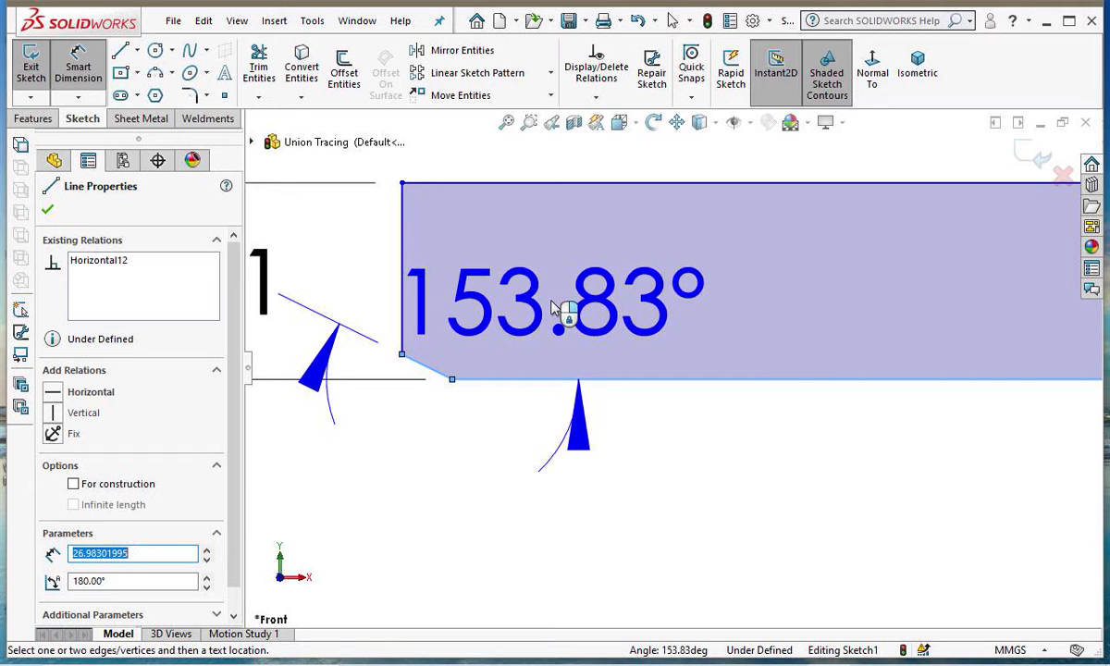
left_click(552, 308)
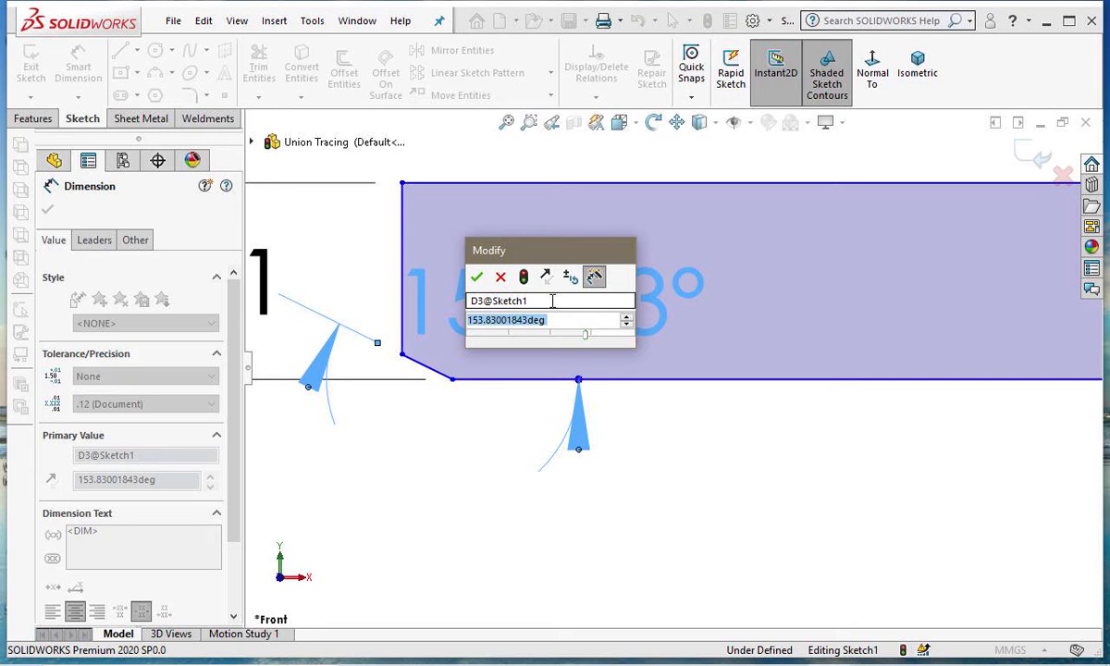
type("150")
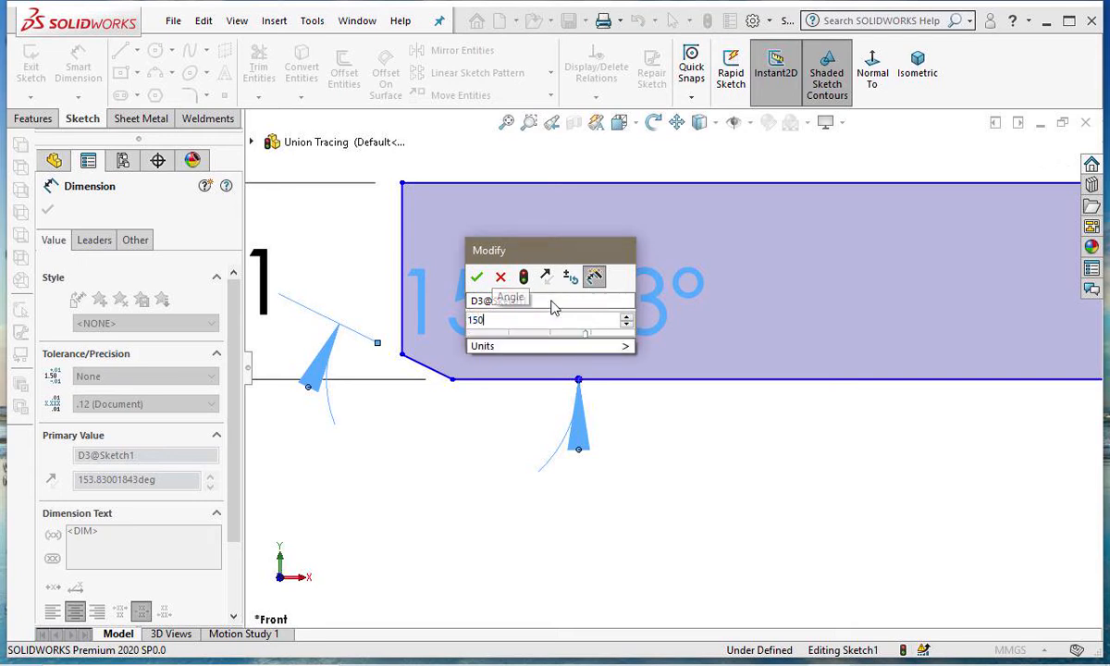
left_click(476, 276)
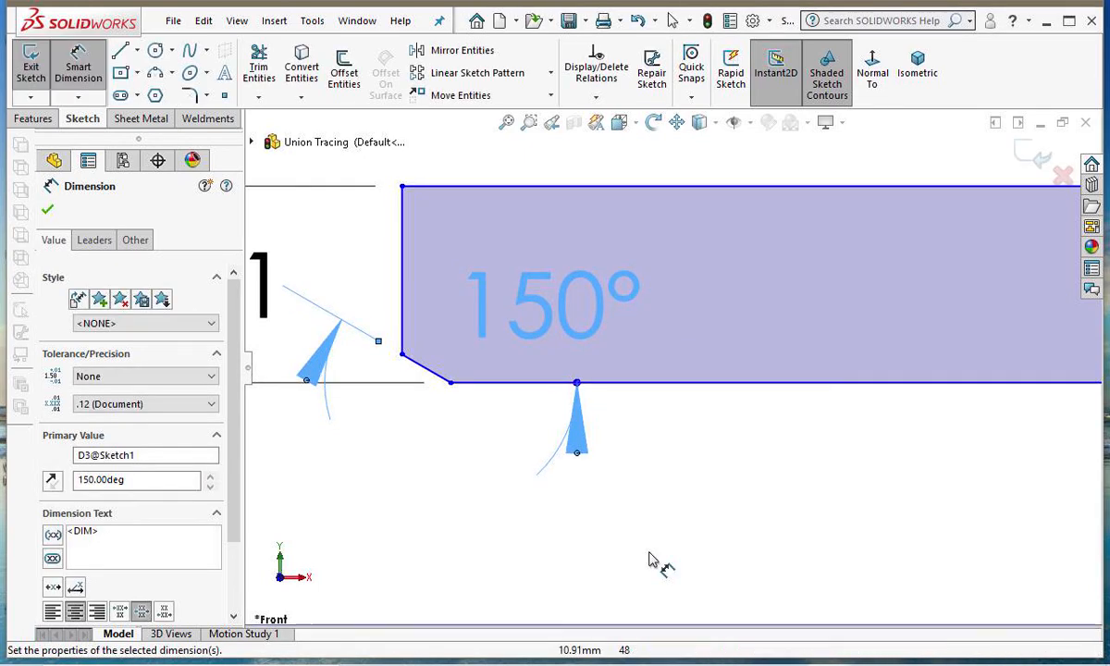
scroll(657, 513, "up", 3)
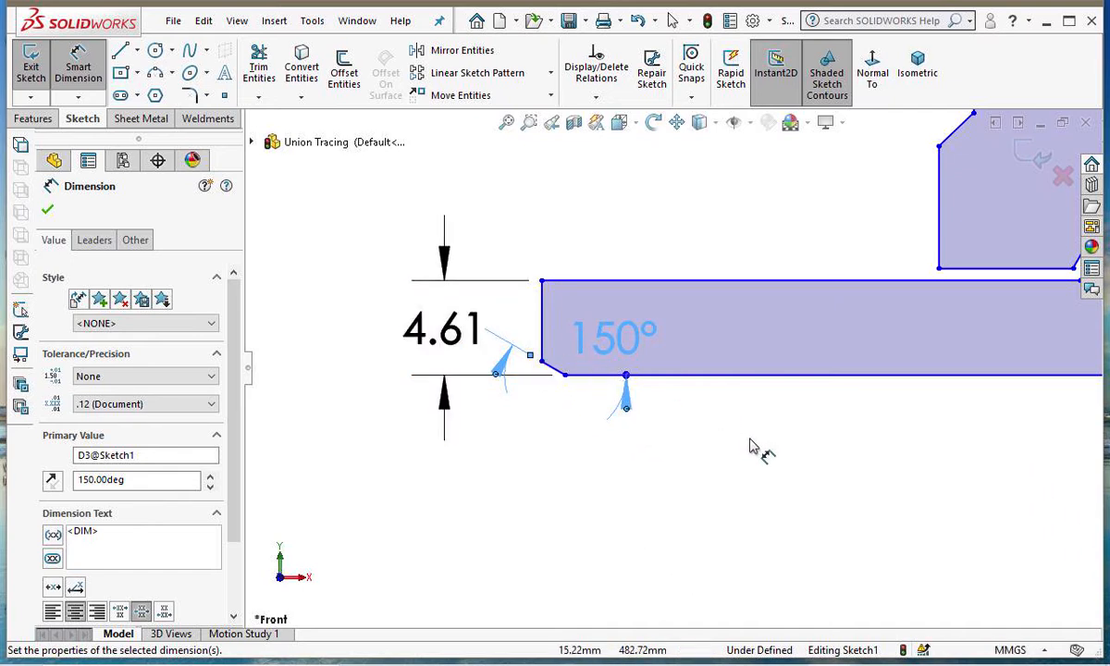
scroll(756, 449, "up", 1)
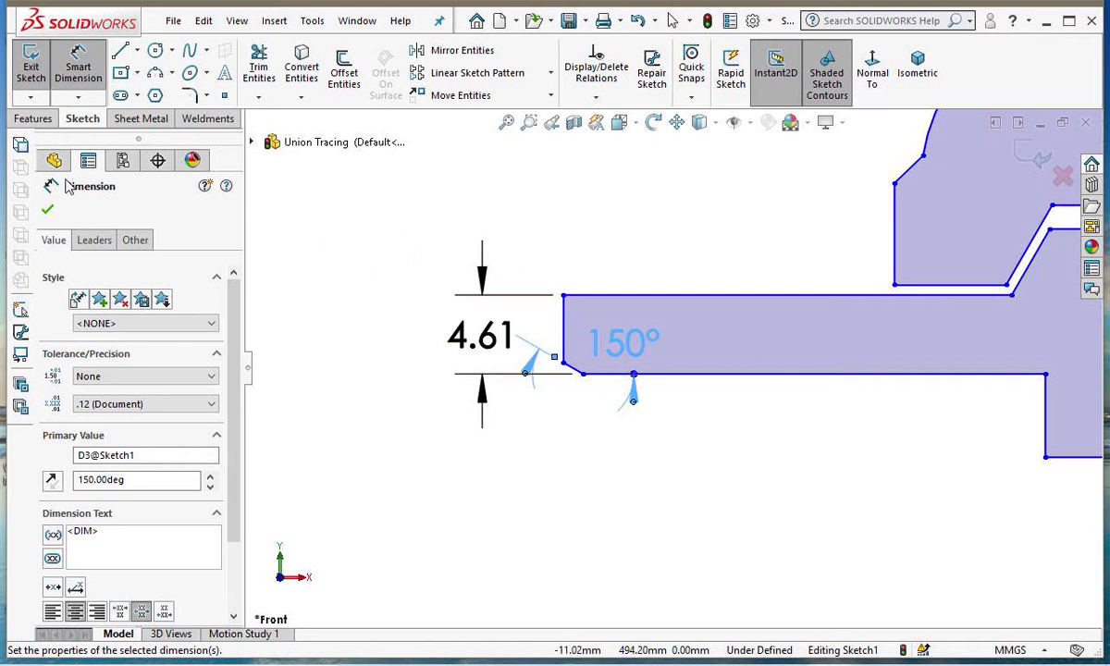
left_click(47, 209)
Dimension the angle between the right pipe end's inner chamfer and its lower horizontal edge and set it to 150°.
scroll(812, 485, "up", 3)
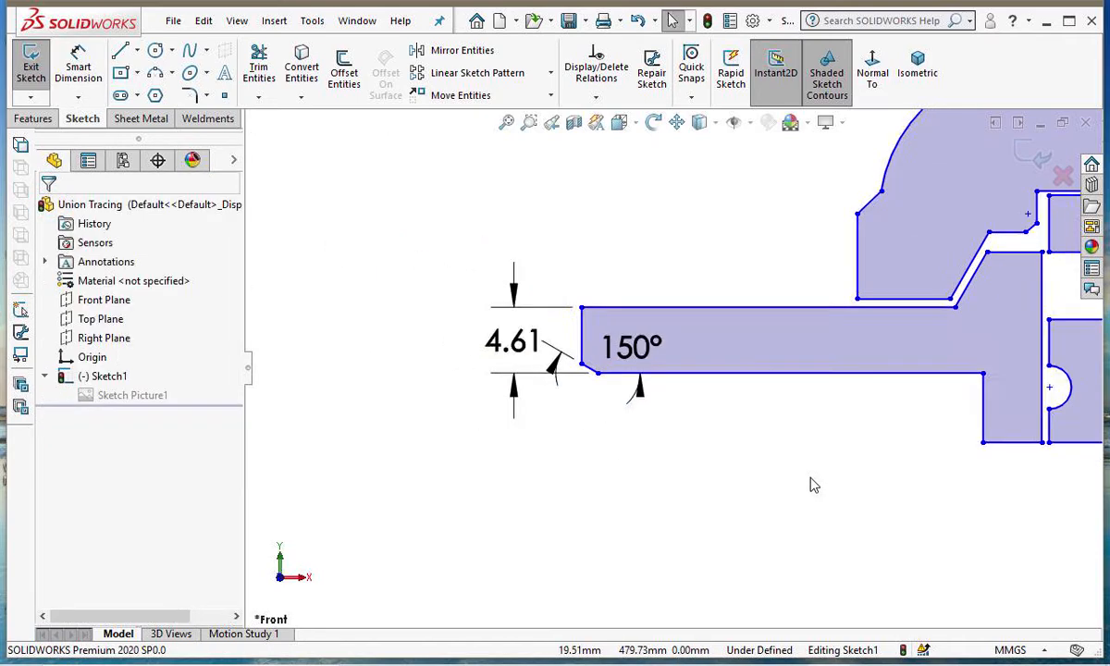
left_click(677, 126)
left_click_drag(795, 462, 409, 434)
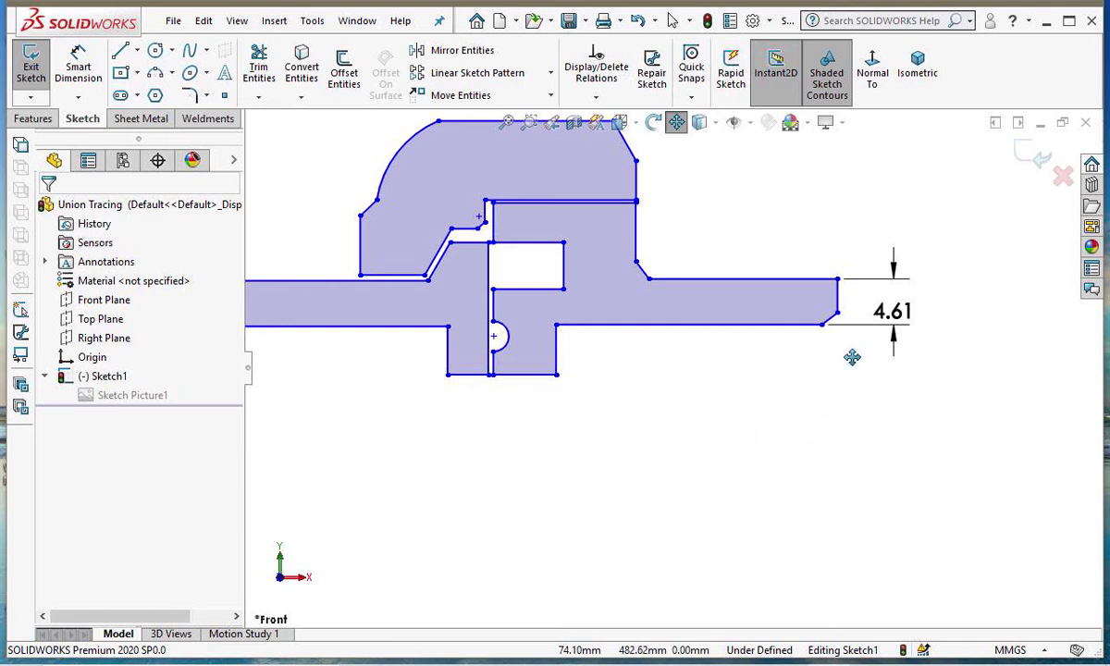
scroll(851, 357, "up", 1)
scroll(851, 357, "down", 1)
scroll(851, 358, "up", 3)
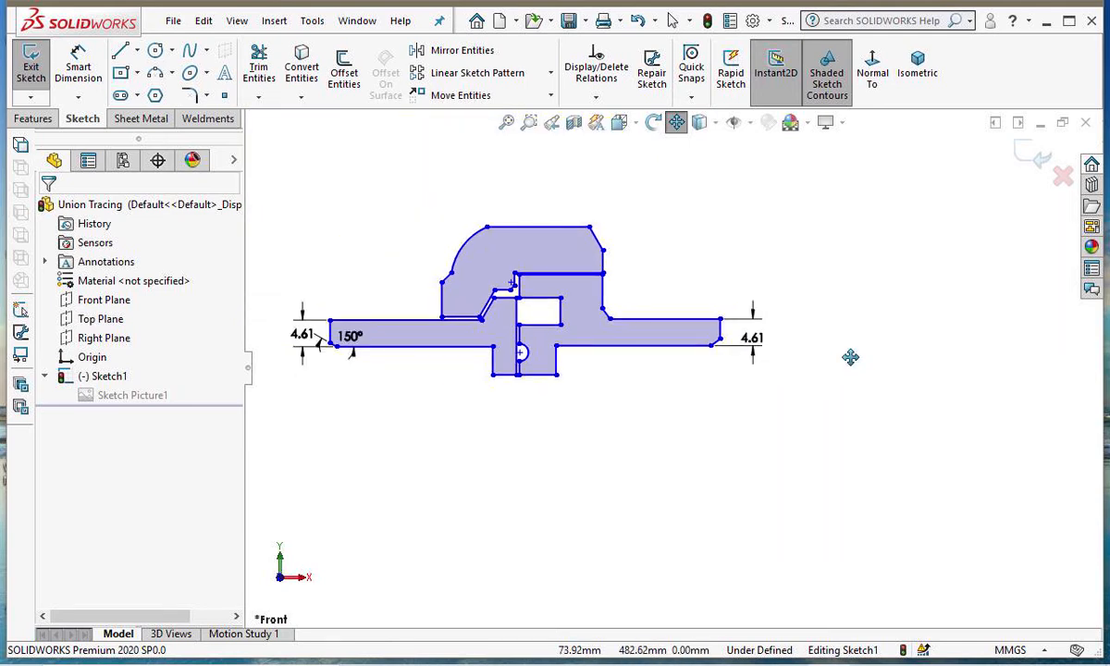
scroll(728, 356, "down", 3)
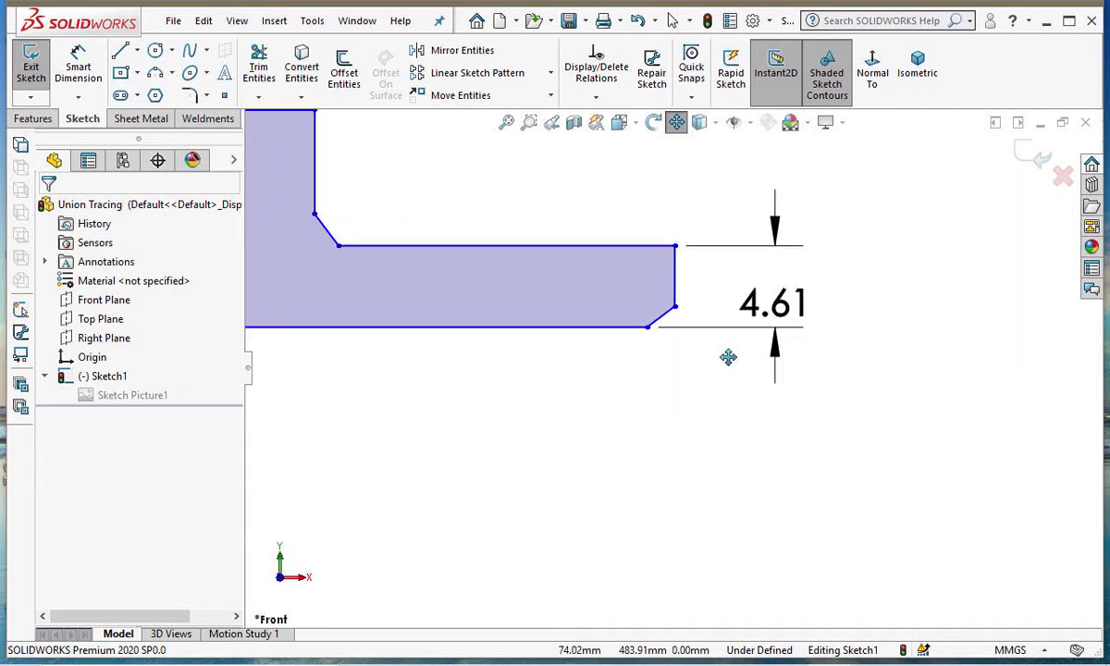
left_click(78, 69)
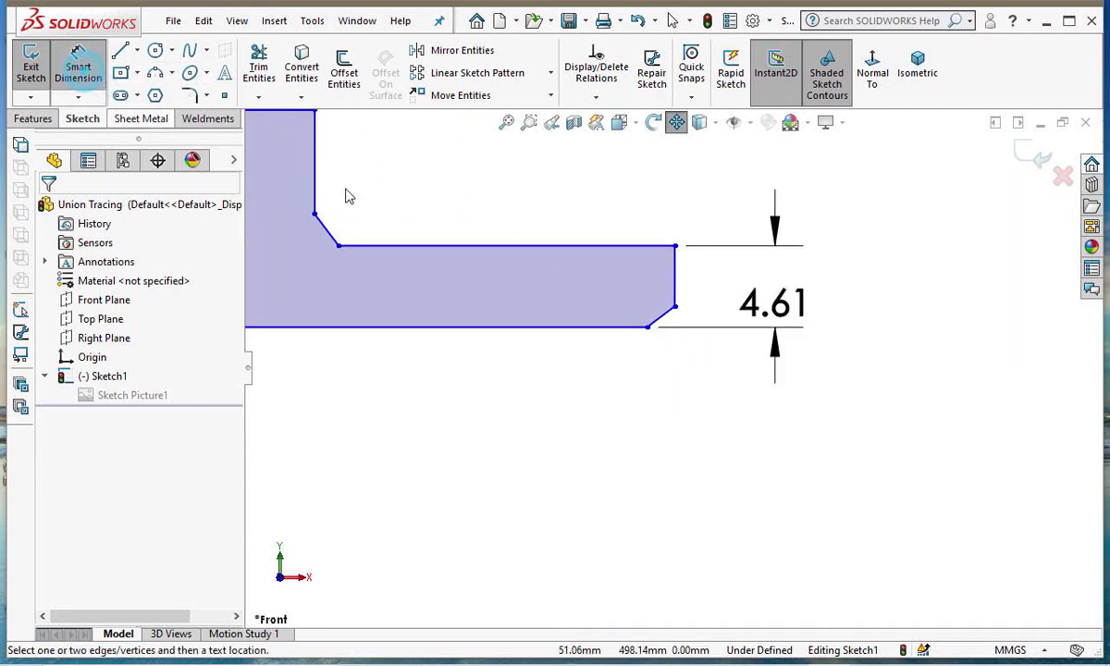
left_click(666, 319)
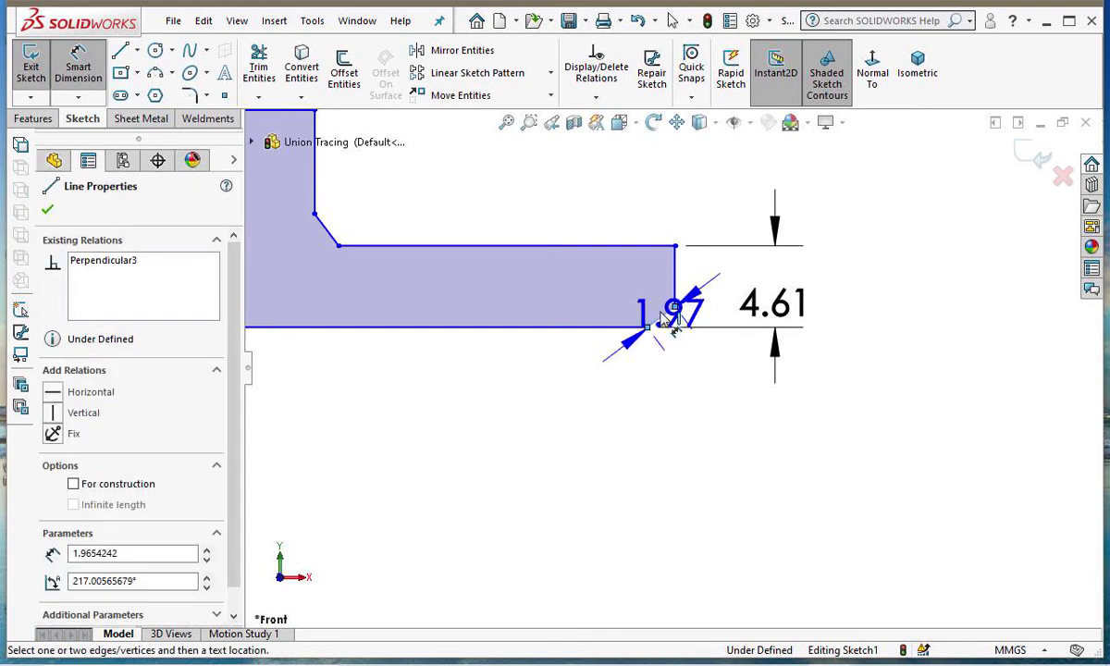
left_click(615, 327)
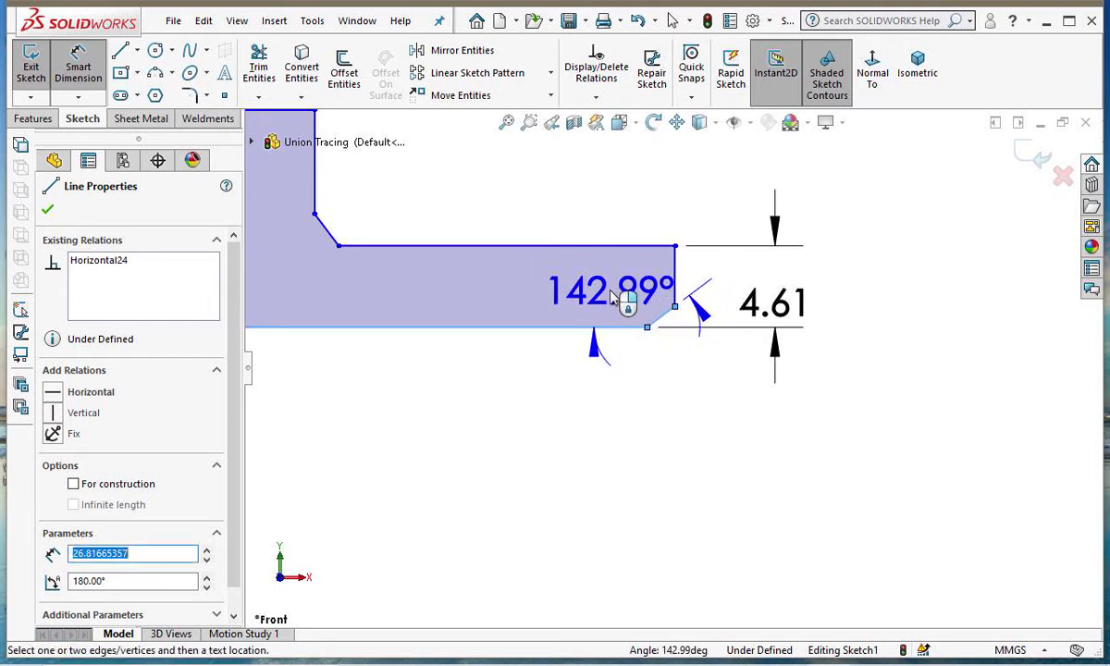
left_click(610, 294)
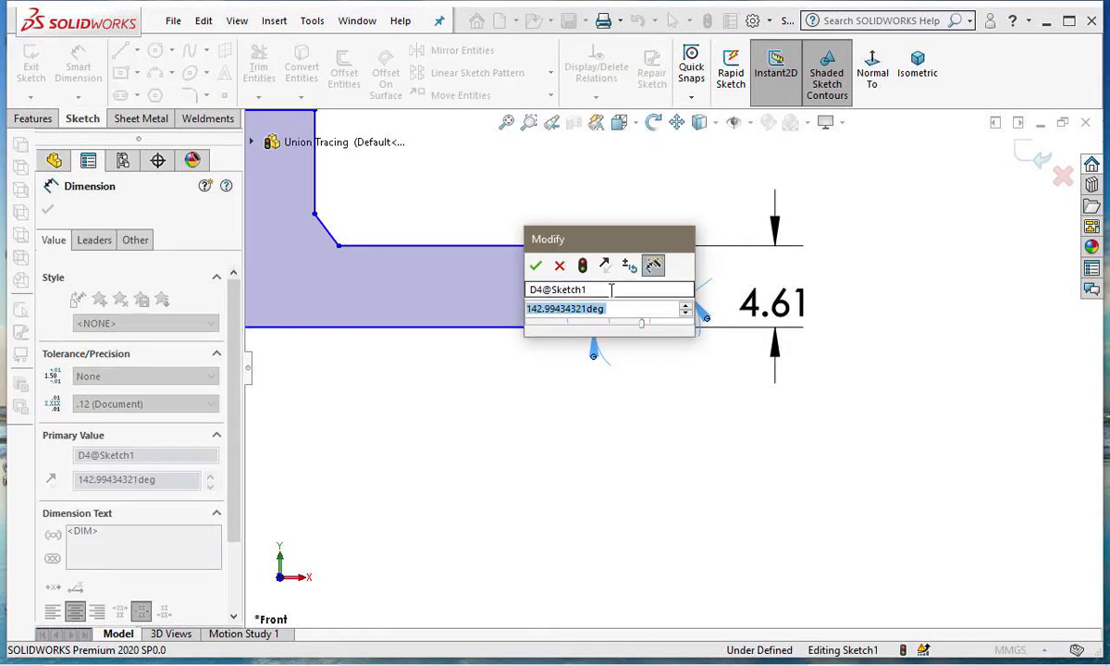
type("150")
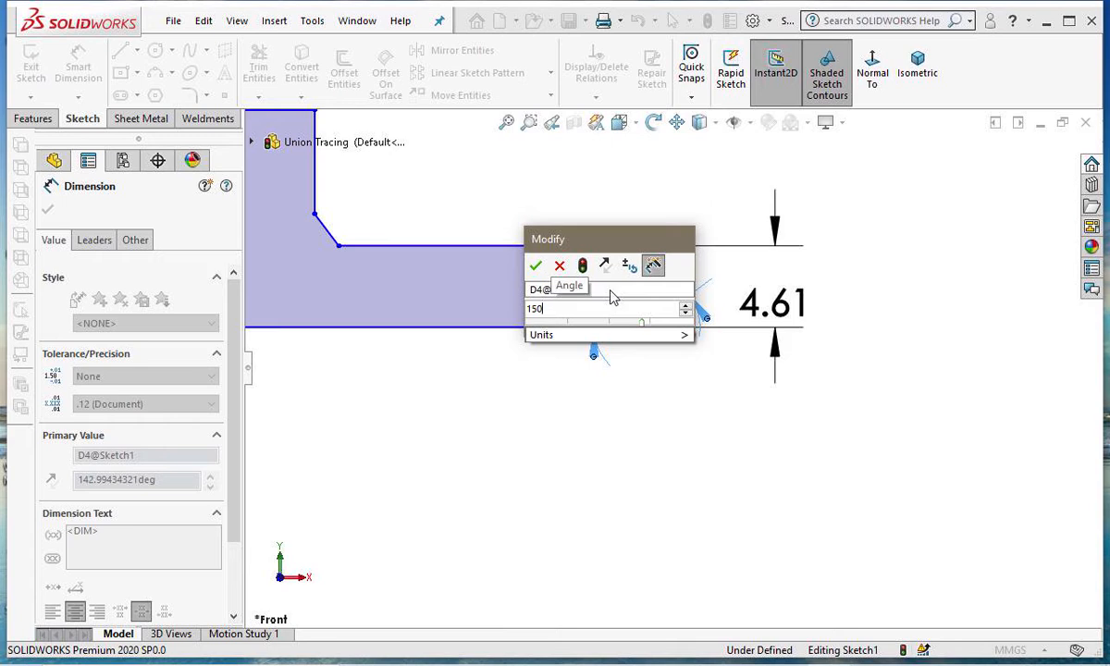
left_click(534, 266)
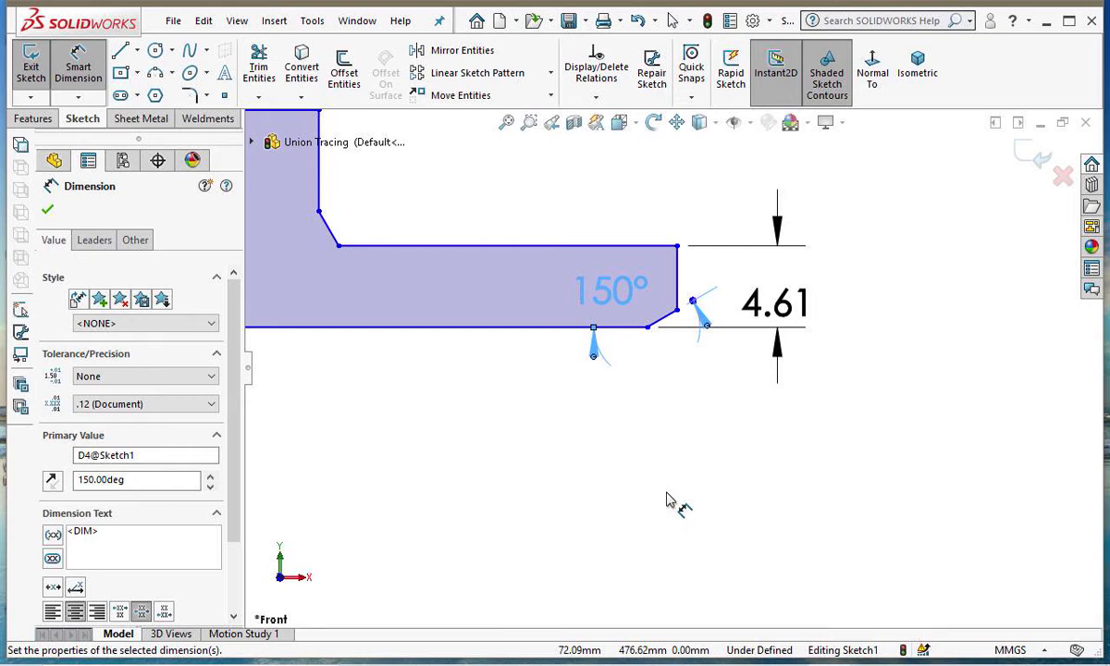
key("f")
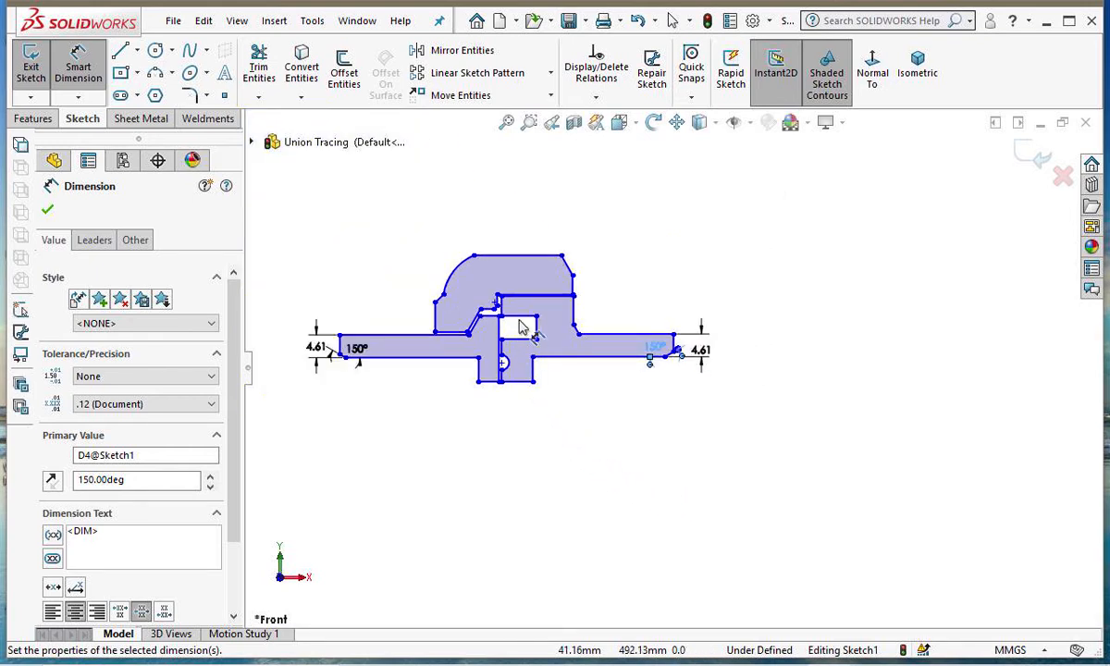
Dimension the angle between the nut's top edge and its slanted corner edge and set it to 120°.
scroll(531, 289, "down", 1)
scroll(531, 290, "down", 3)
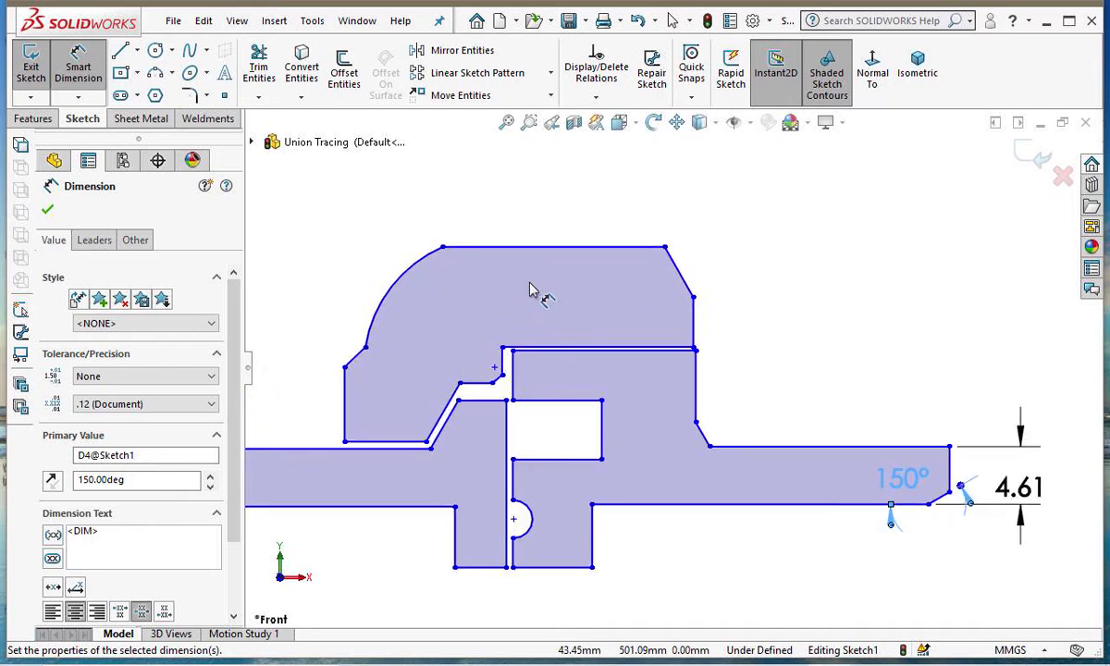
scroll(714, 291, "down", 3)
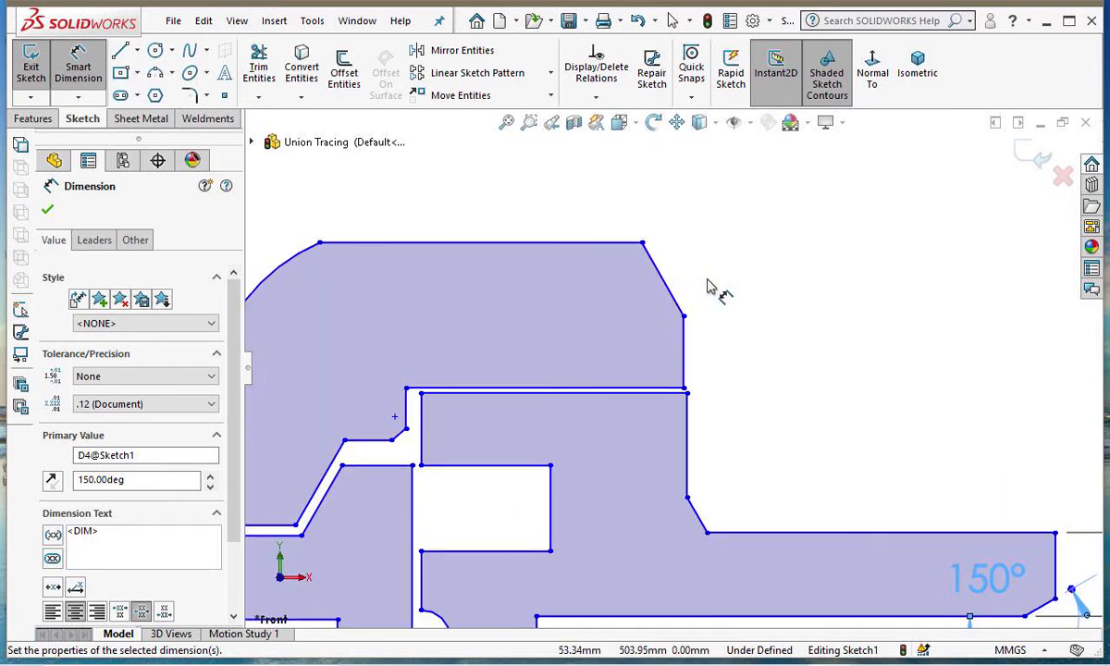
left_click(637, 244)
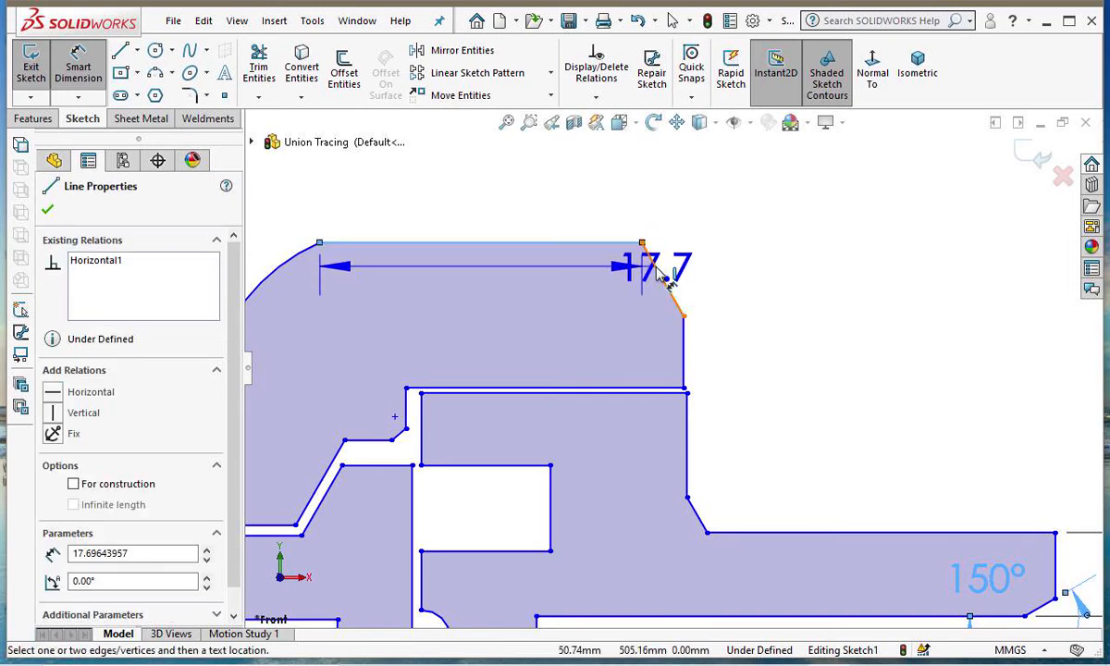
left_click(657, 272)
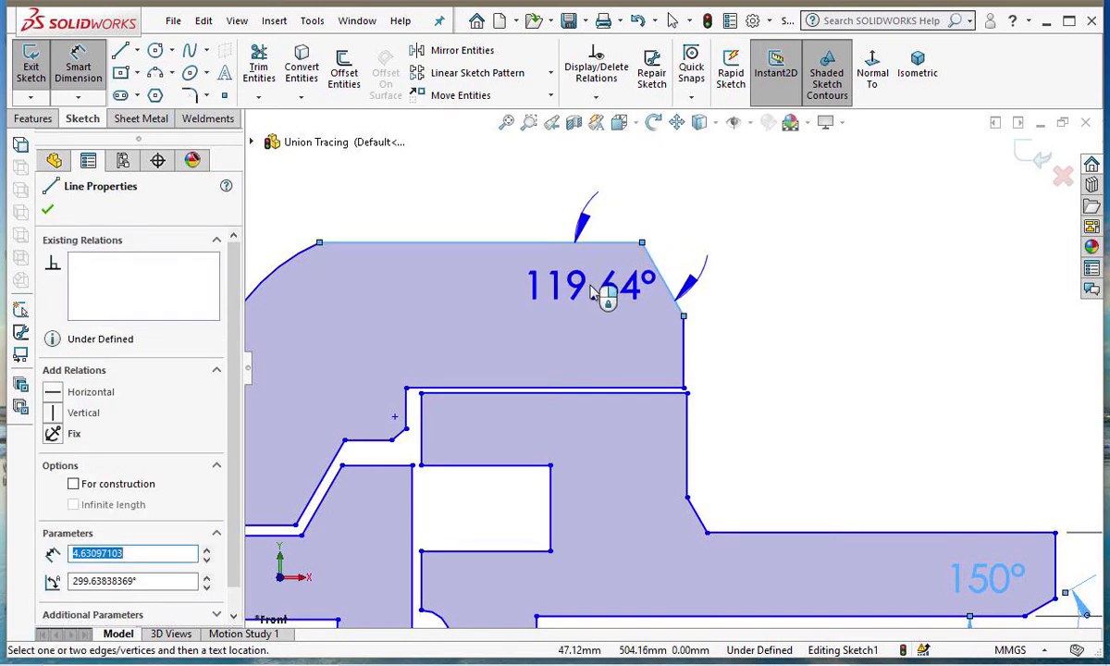
left_click(593, 291)
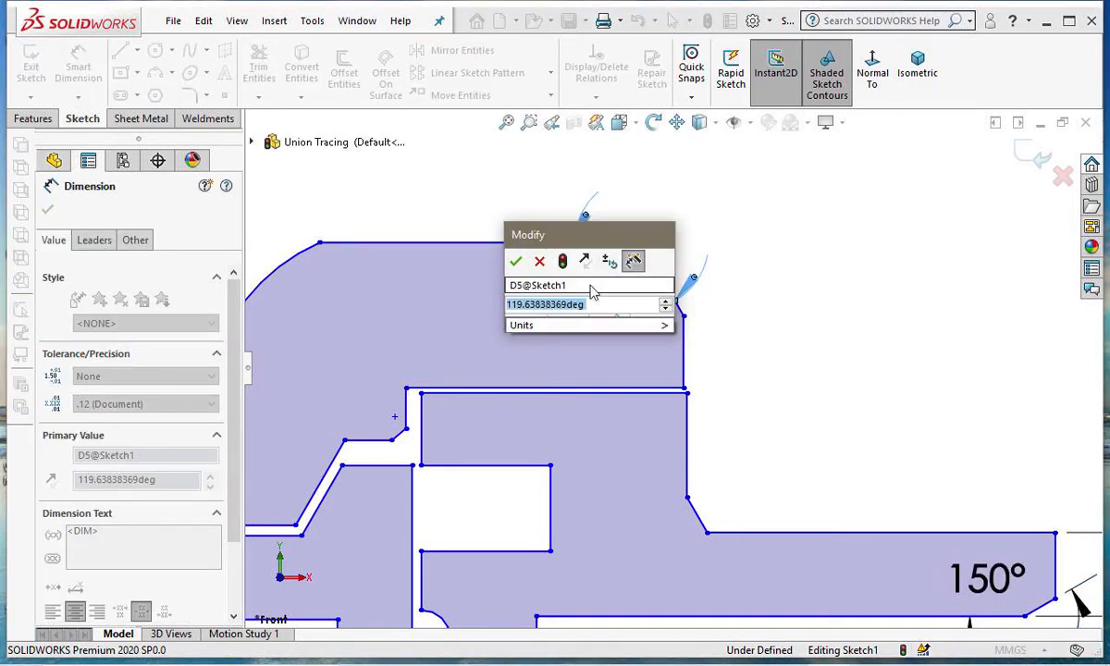
type("120")
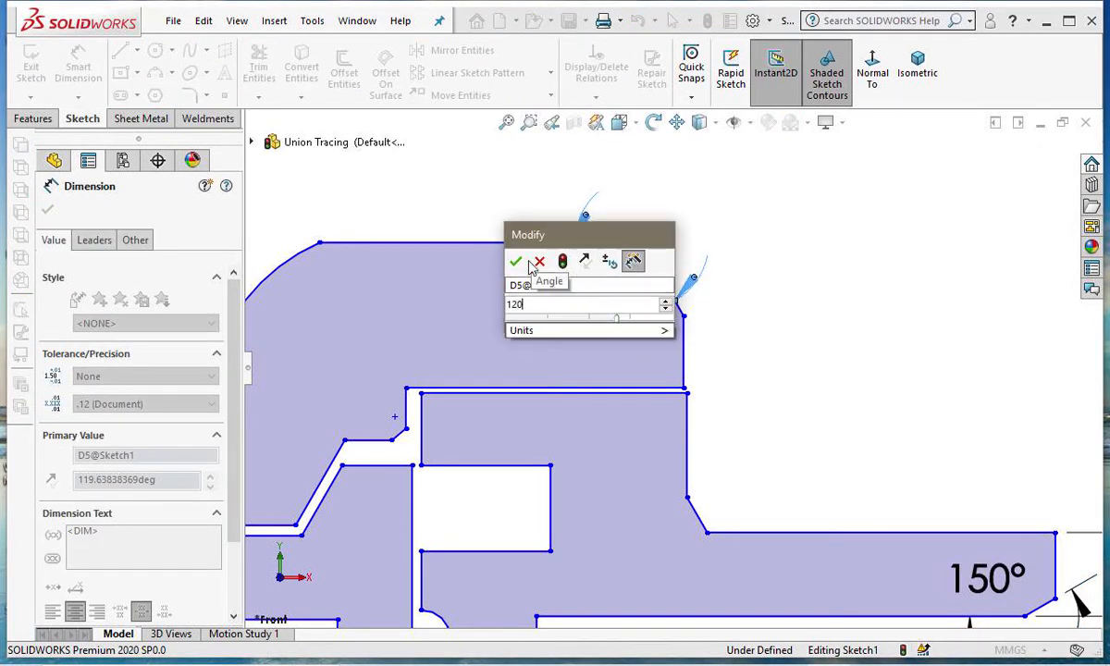
left_click(515, 262)
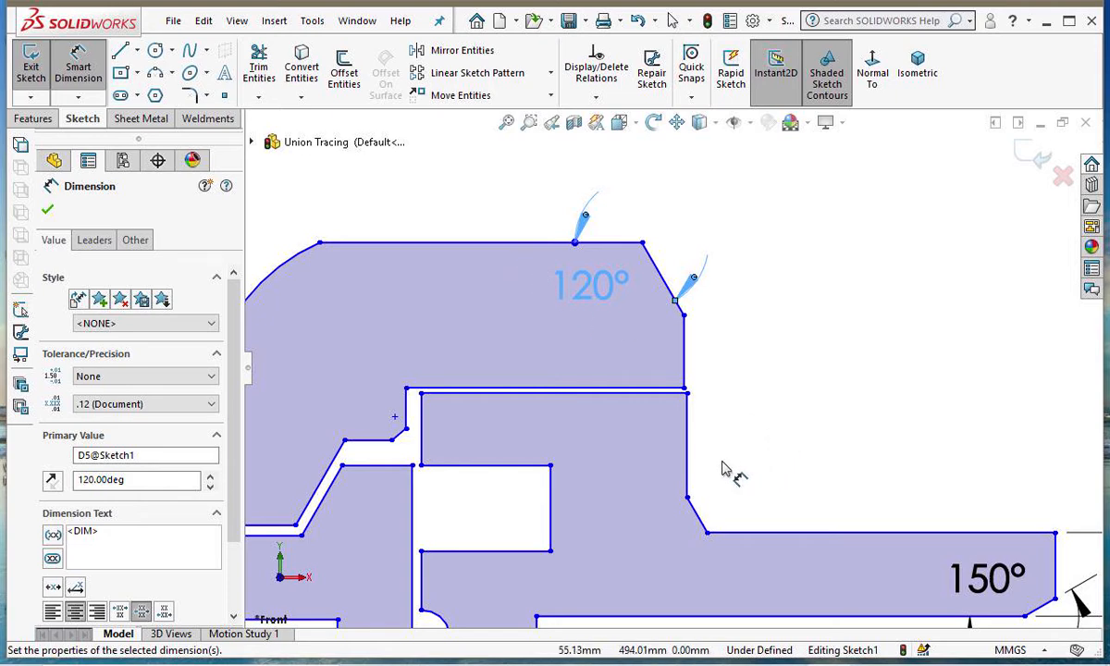
left_click(686, 453)
left_click(684, 364)
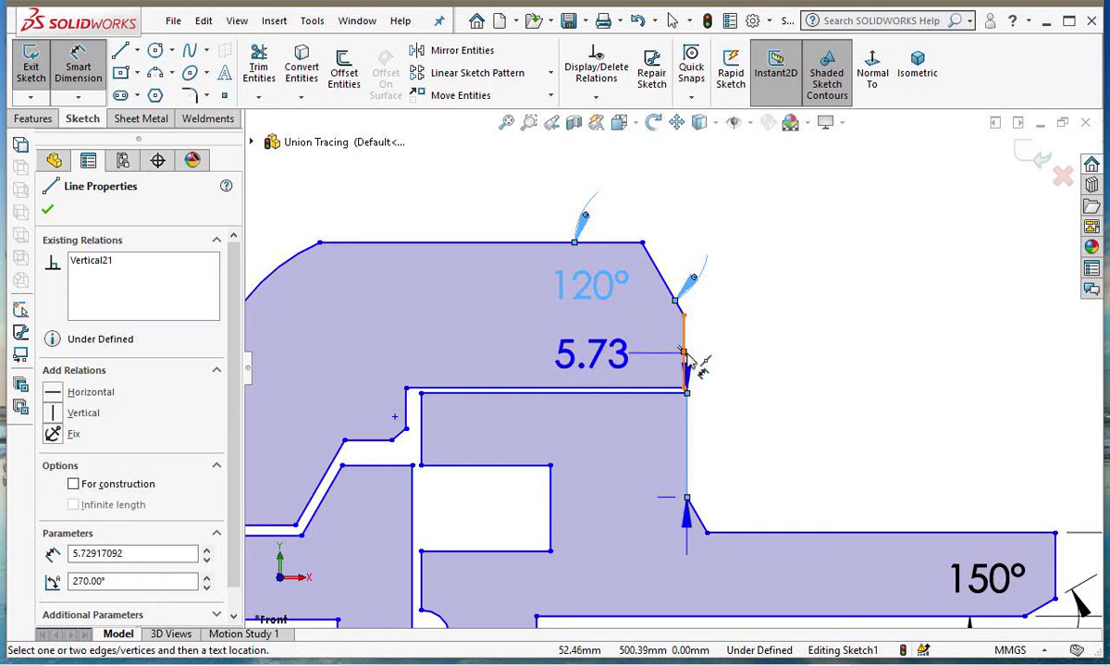
key("Escape")
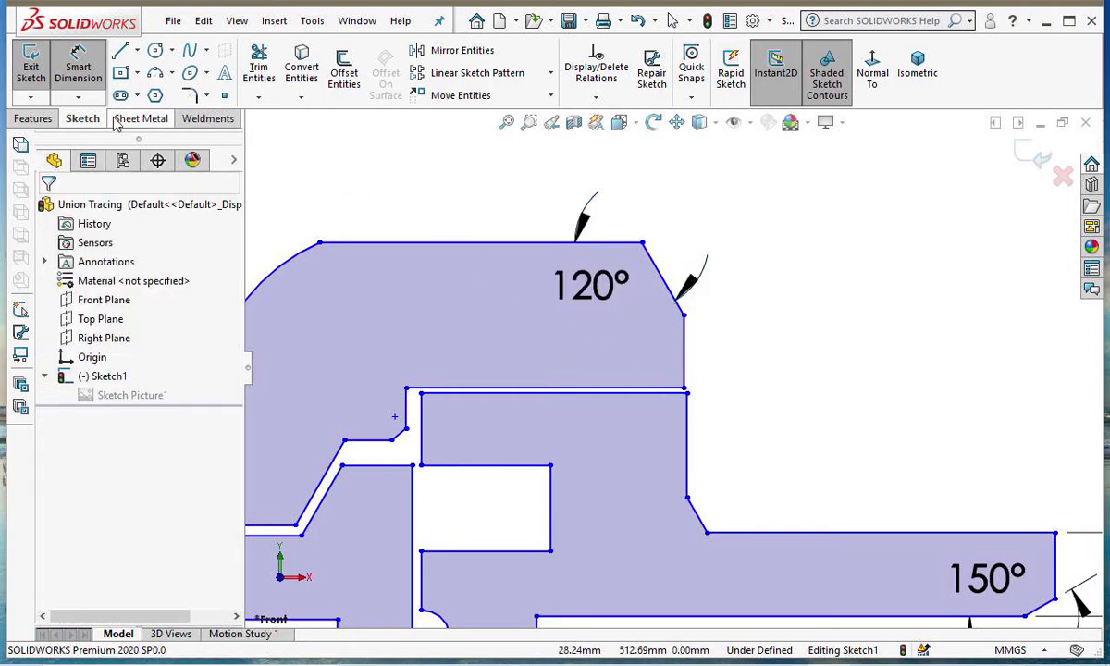
left_click(78, 67)
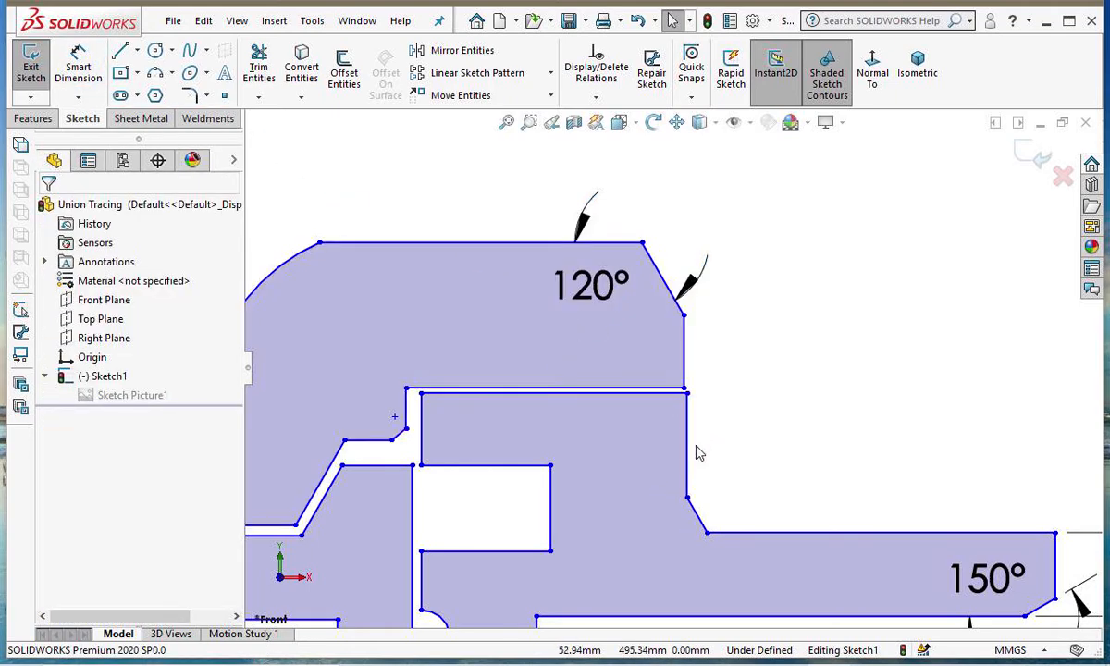
left_click(683, 354)
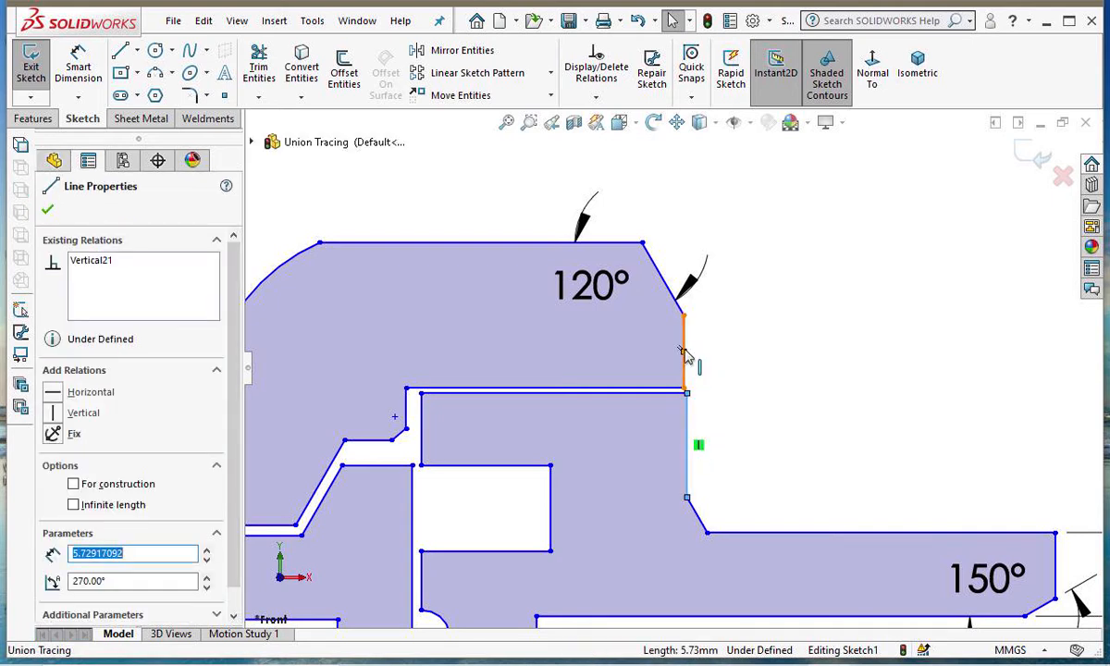
left_click(684, 351, "ctrl")
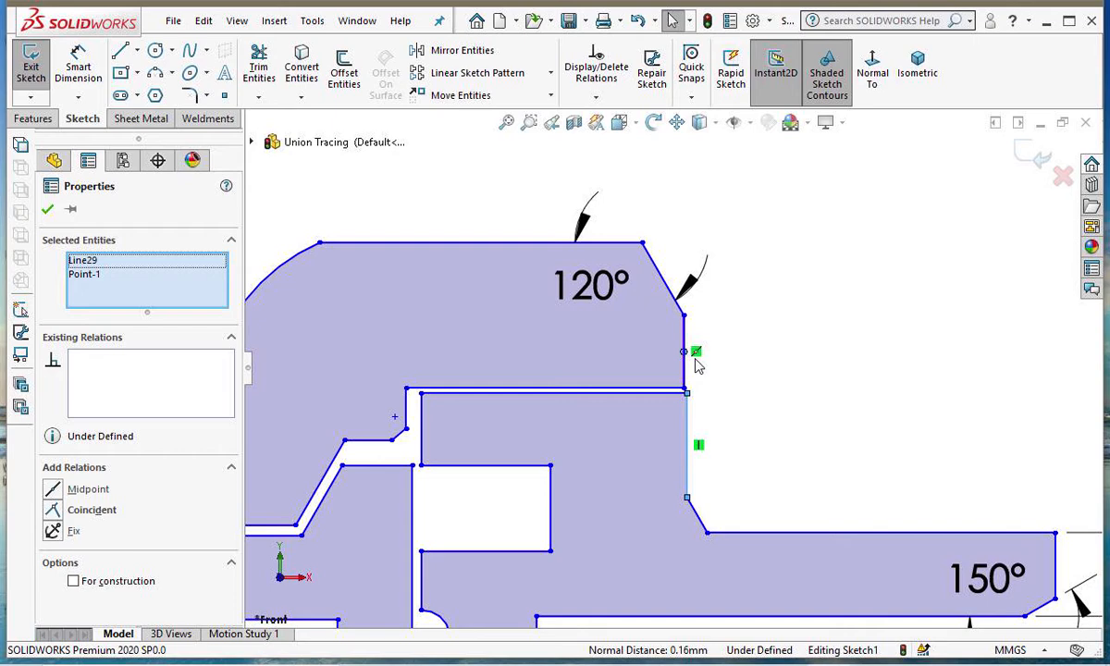
key("Escape")
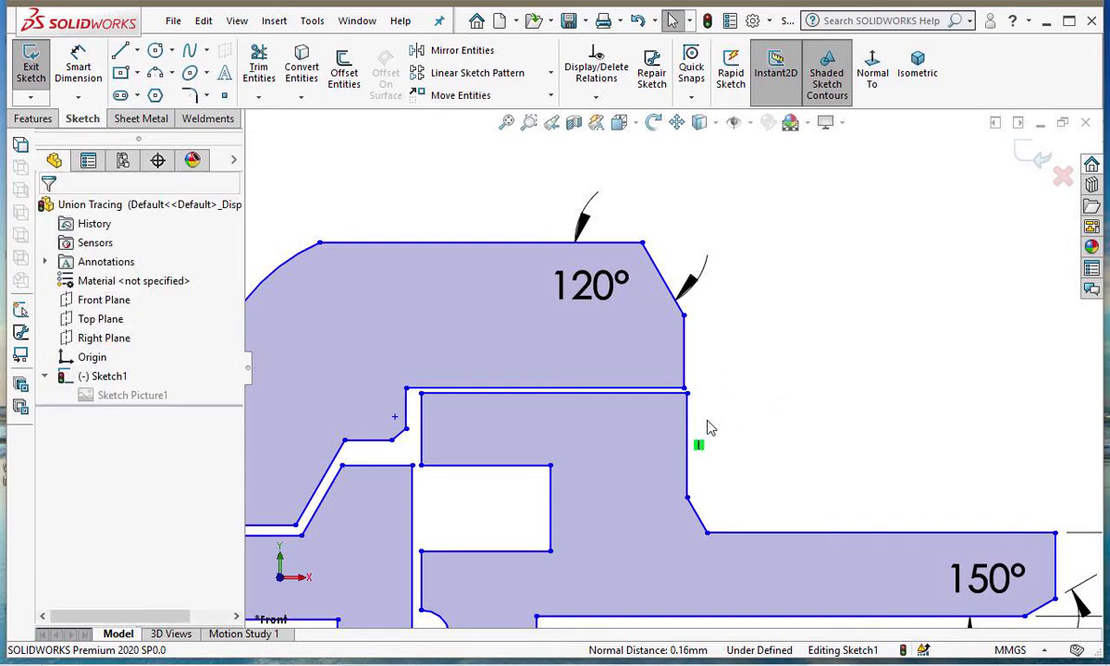
Make the nut's outer vertical edge collinear with the right pipe piece's vertical edge directly below it.
left_click(687, 442)
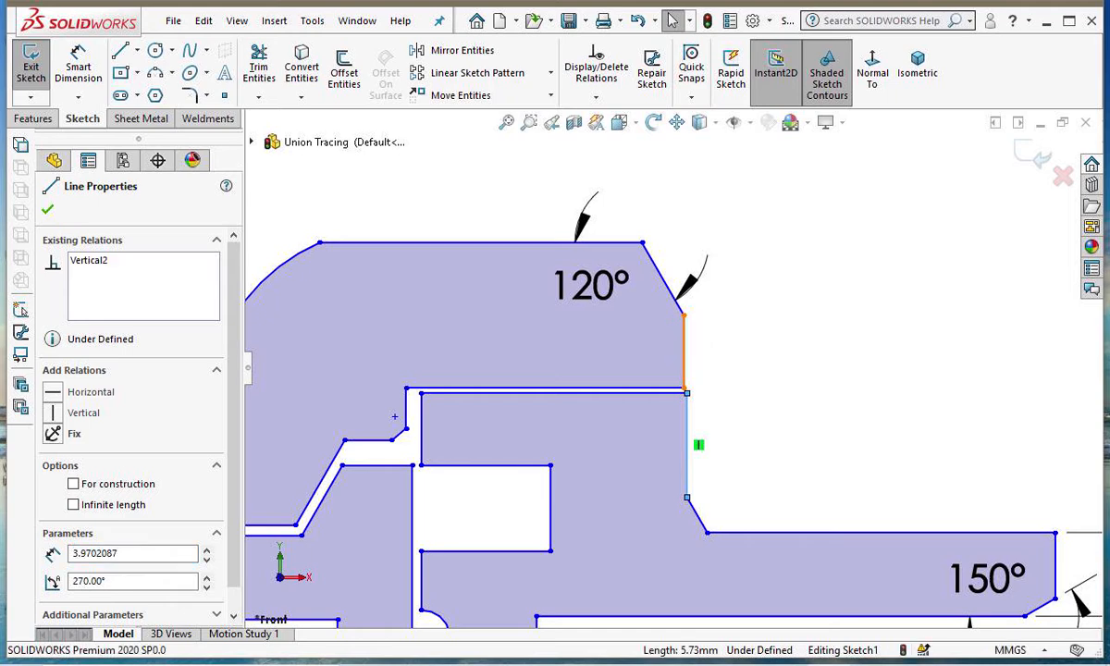
left_click(684, 341, "ctrl")
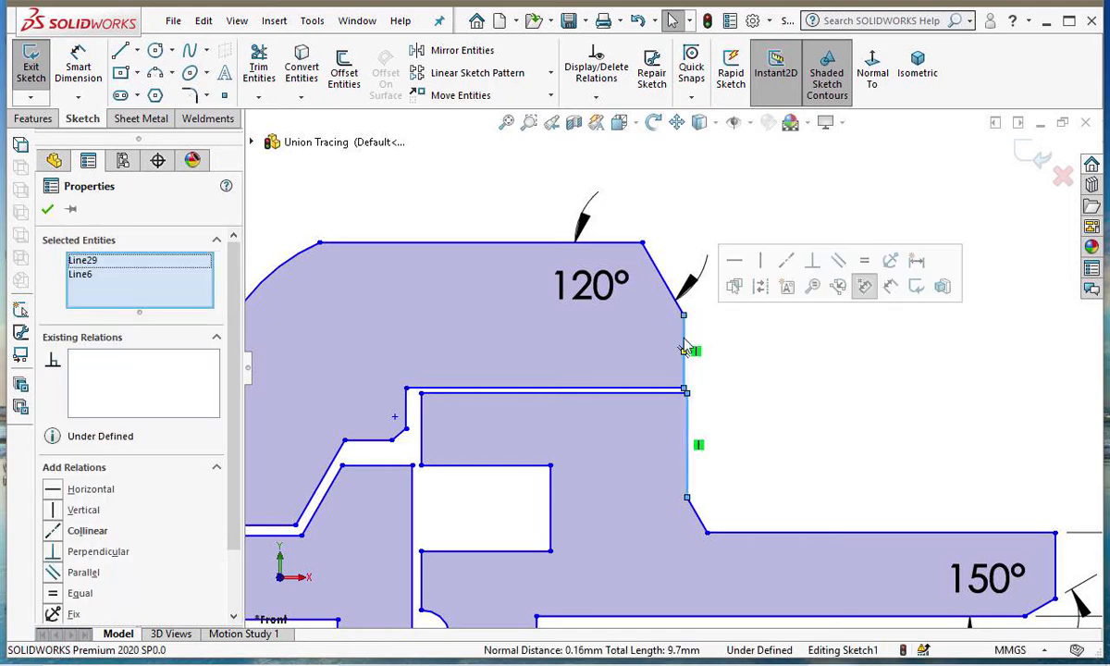
left_click(54, 531)
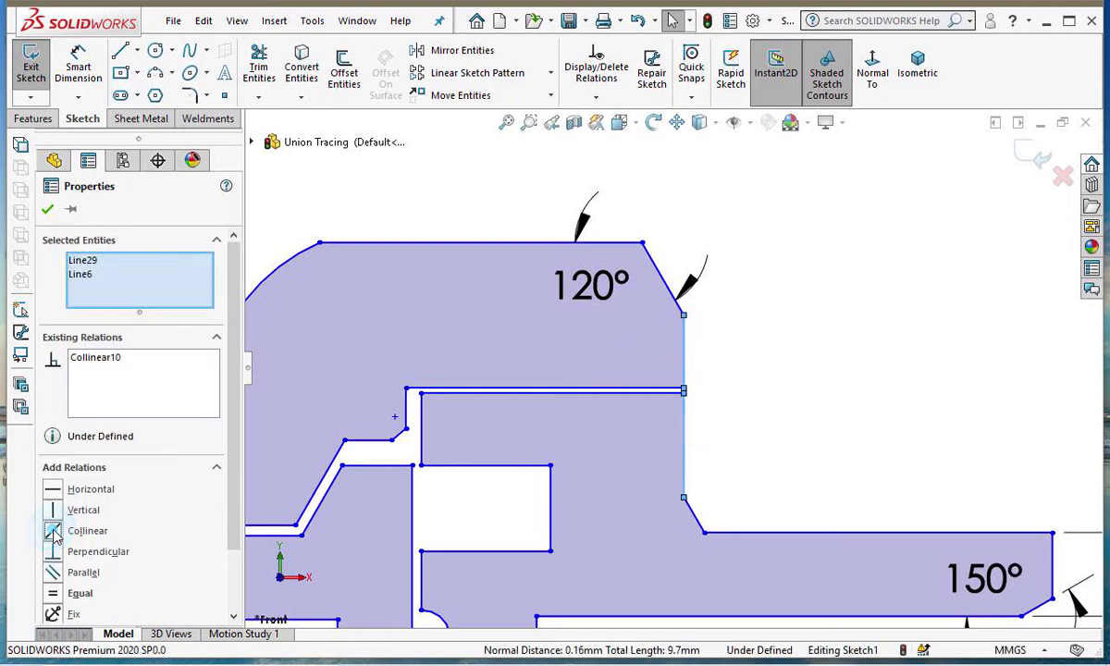
left_click(46, 212)
Run Fully Define Sketch on all entities with relations and dimensions enabled, and accept the calculated result.
scroll(580, 356, "down", 1)
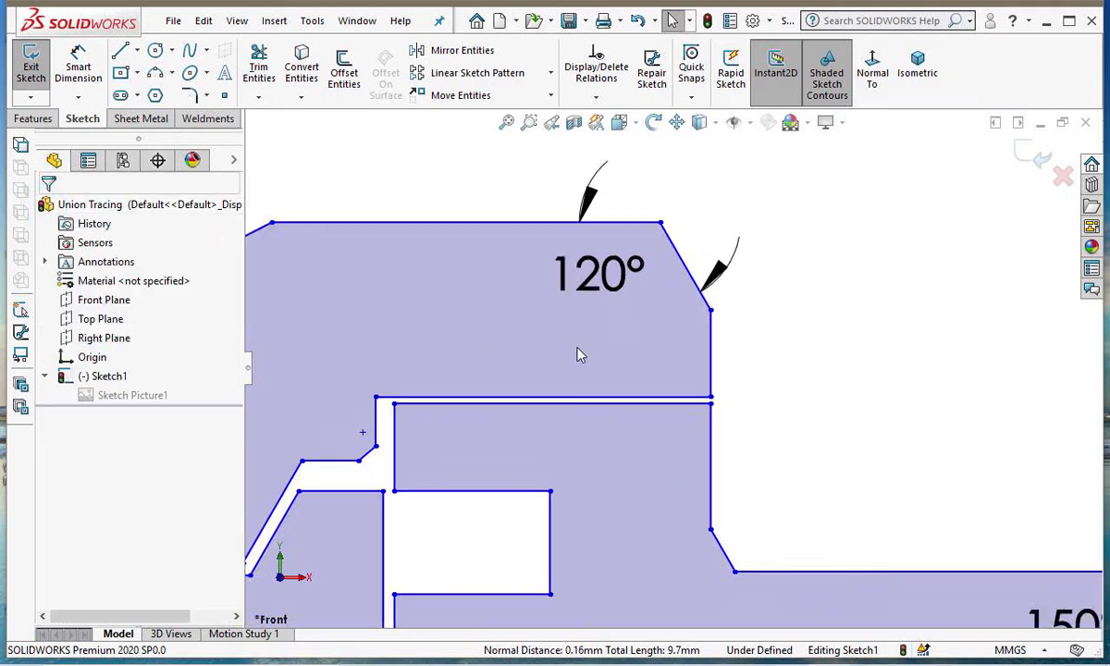
scroll(618, 499, "up", 6)
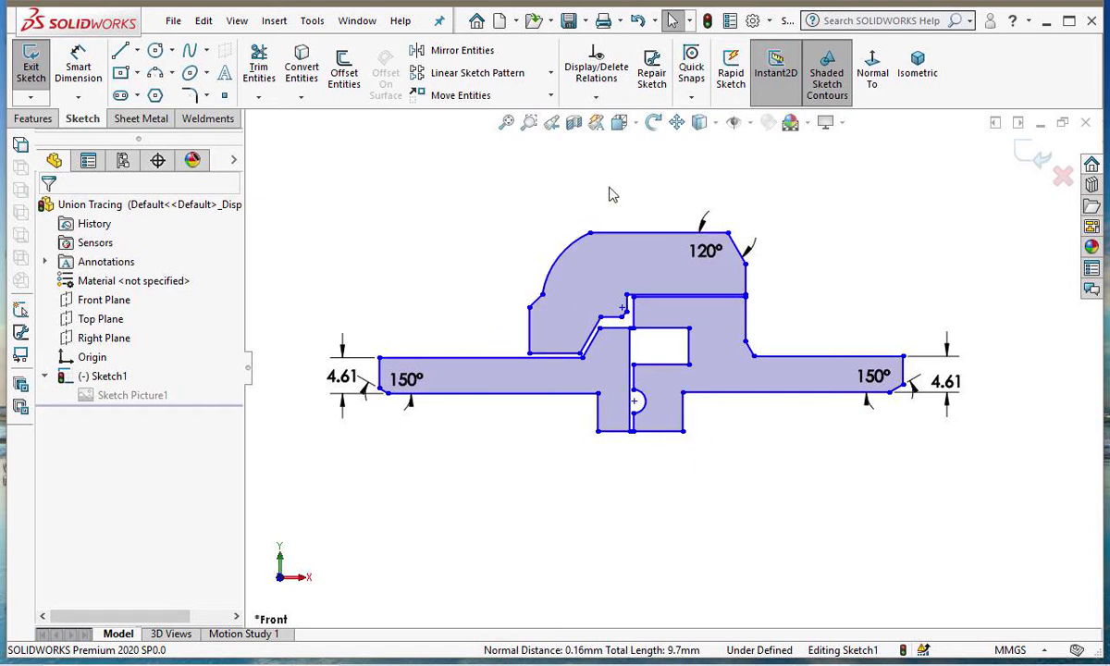
left_click(596, 97)
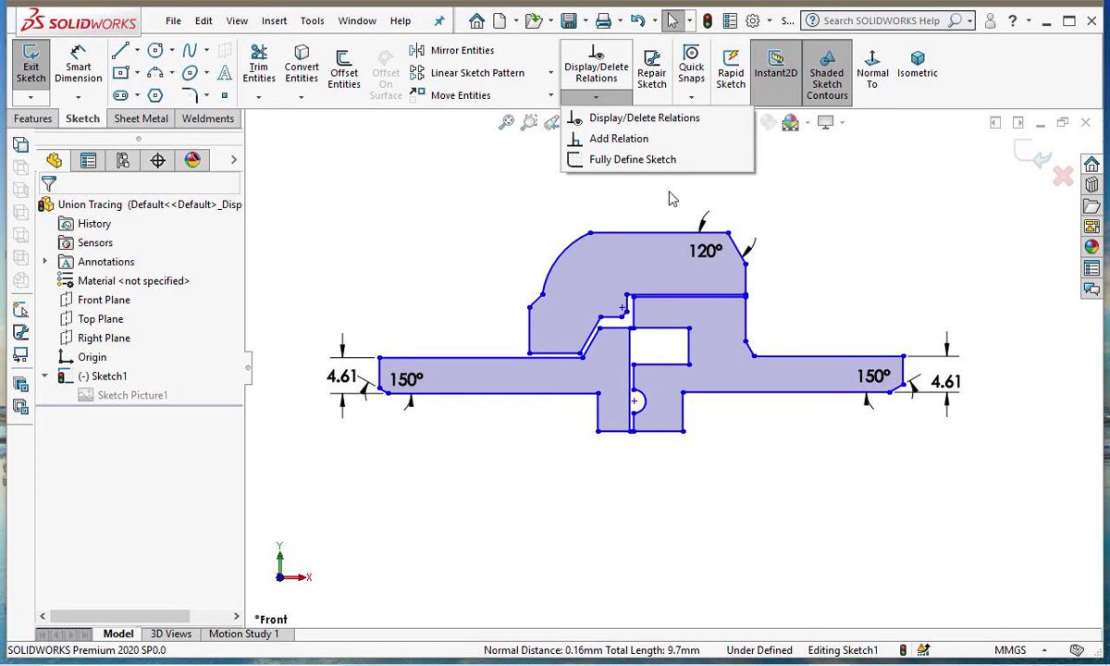
left_click(646, 162)
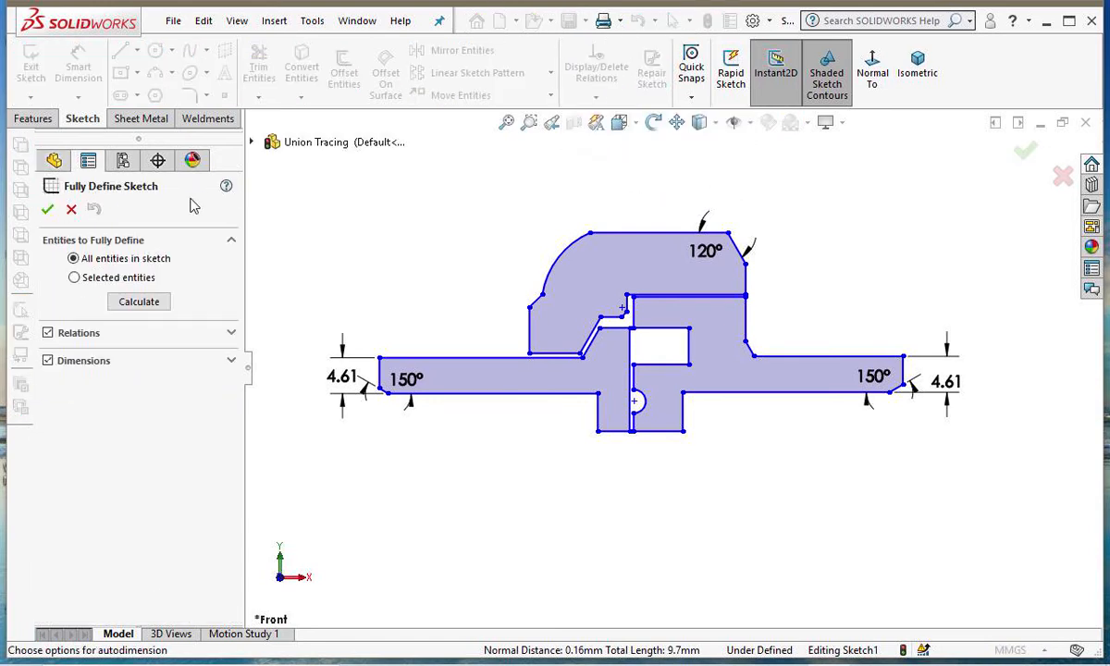
left_click(128, 302)
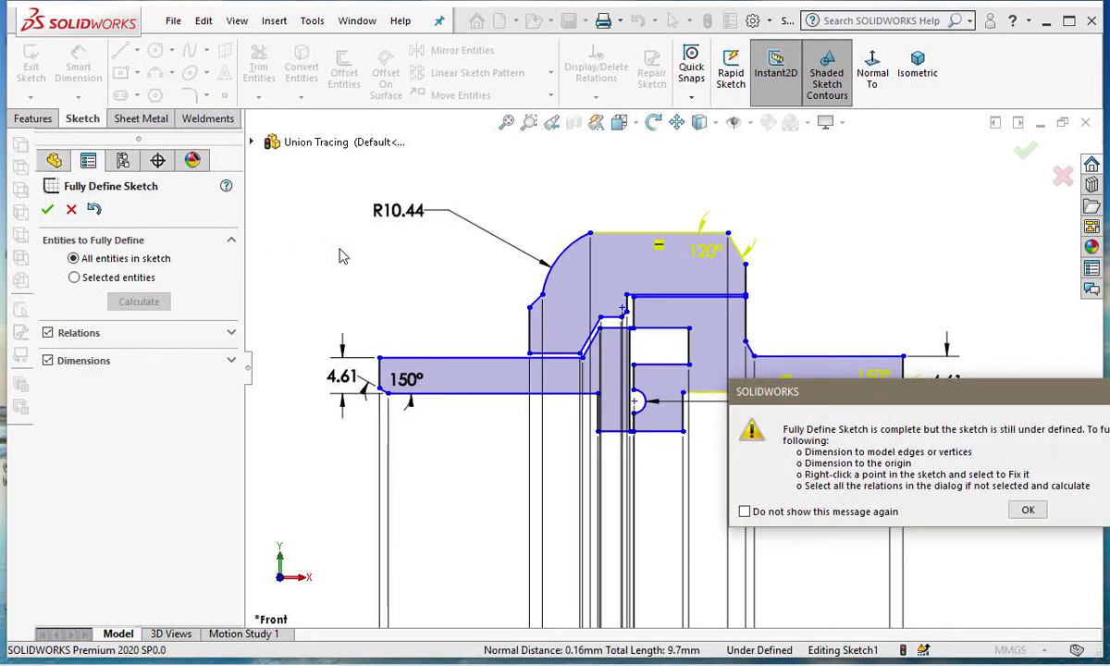
left_click_drag(891, 390, 661, 339)
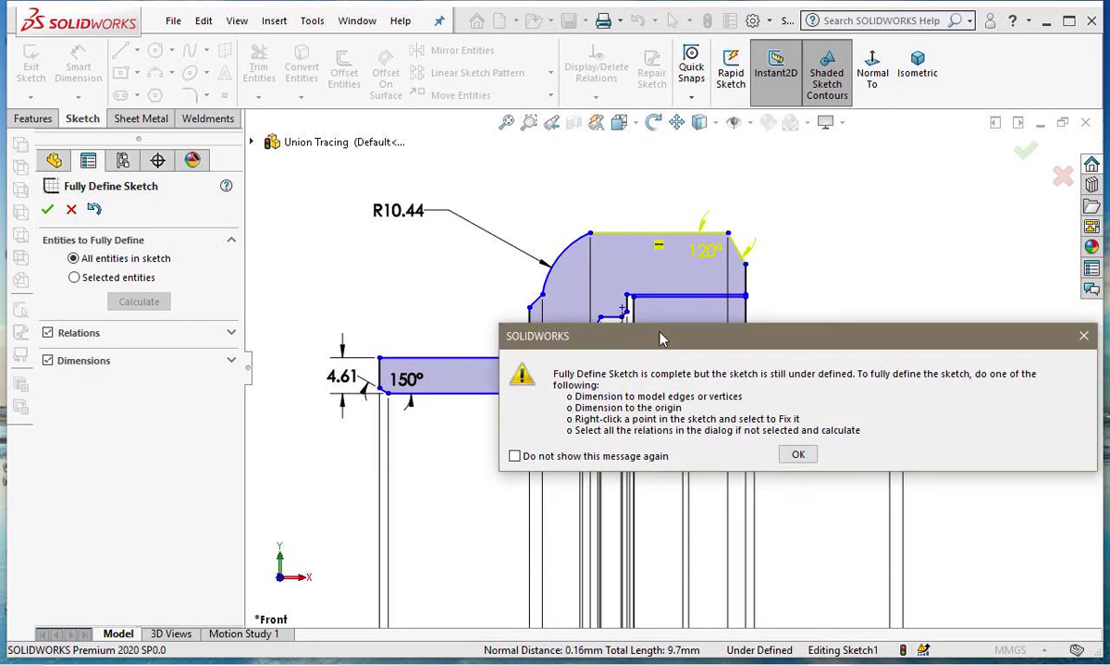
left_click(793, 458)
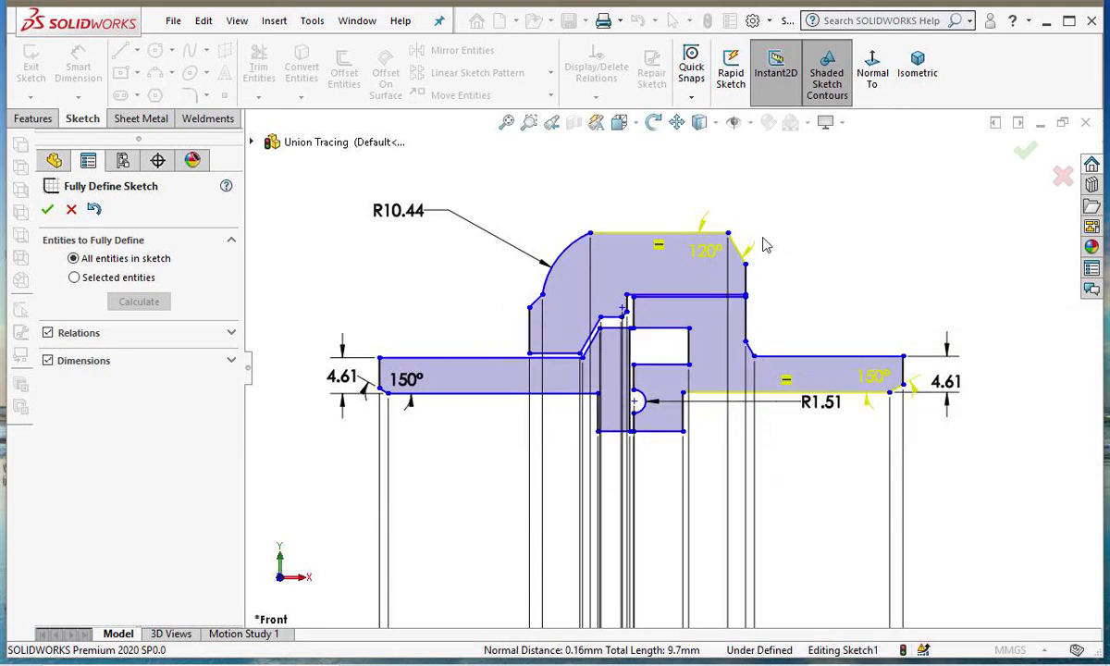
scroll(799, 251, "up", 1)
scroll(602, 326, "down", 5)
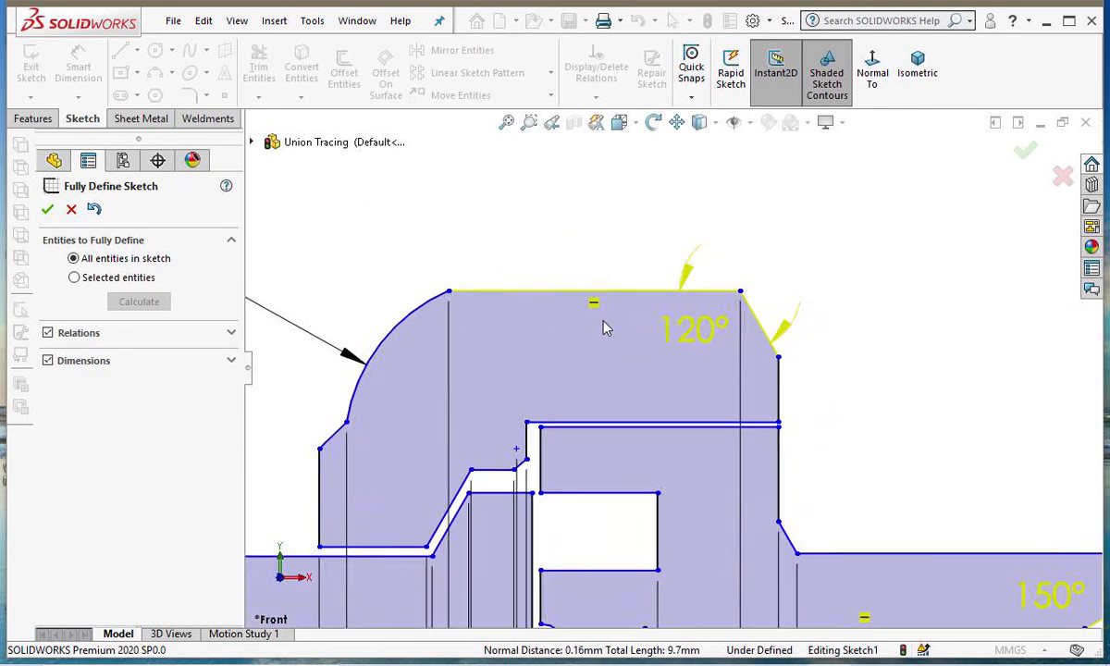
scroll(602, 326, "up", 1)
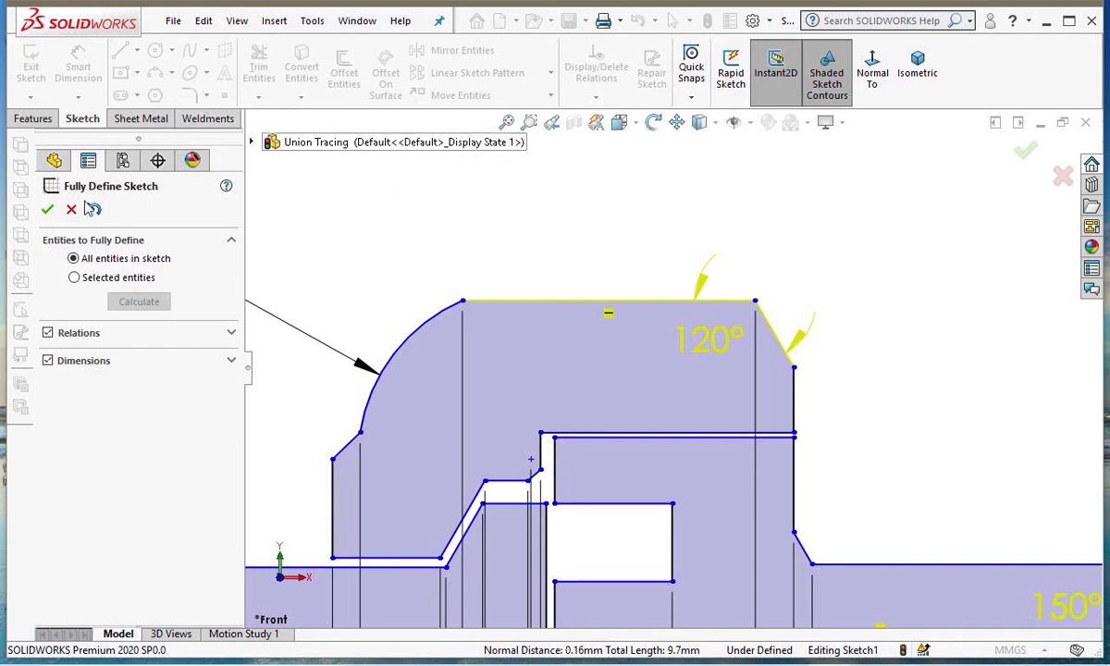
left_click(48, 210)
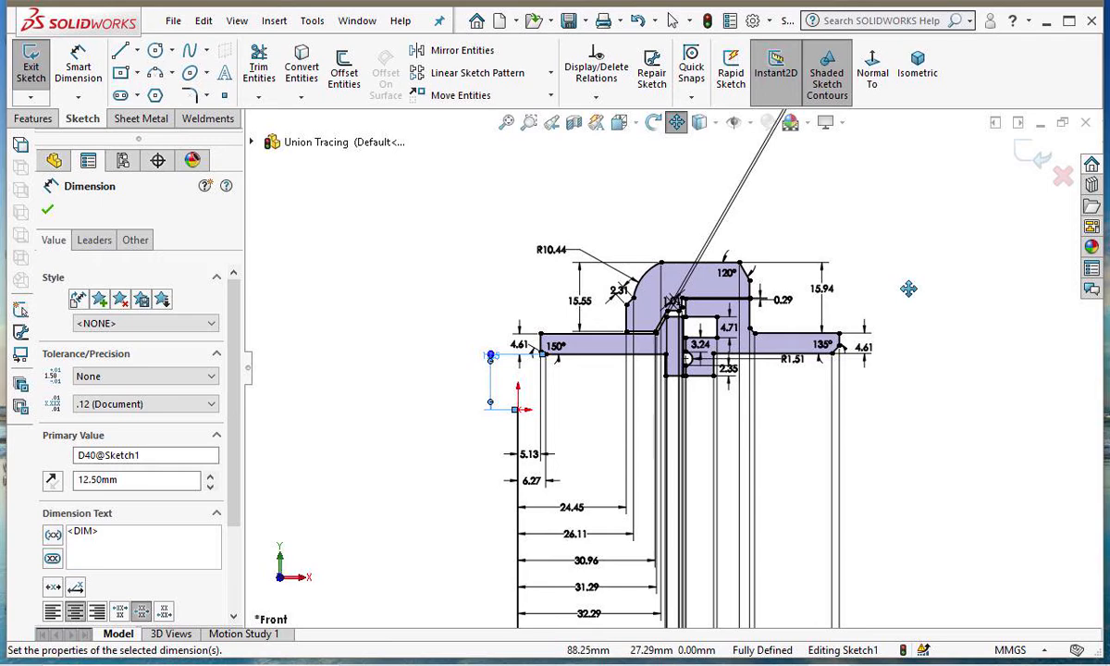
Sketch a horizontal line about 82 mm long from the origin, running below the whole union profile.
scroll(806, 361, "down", 3)
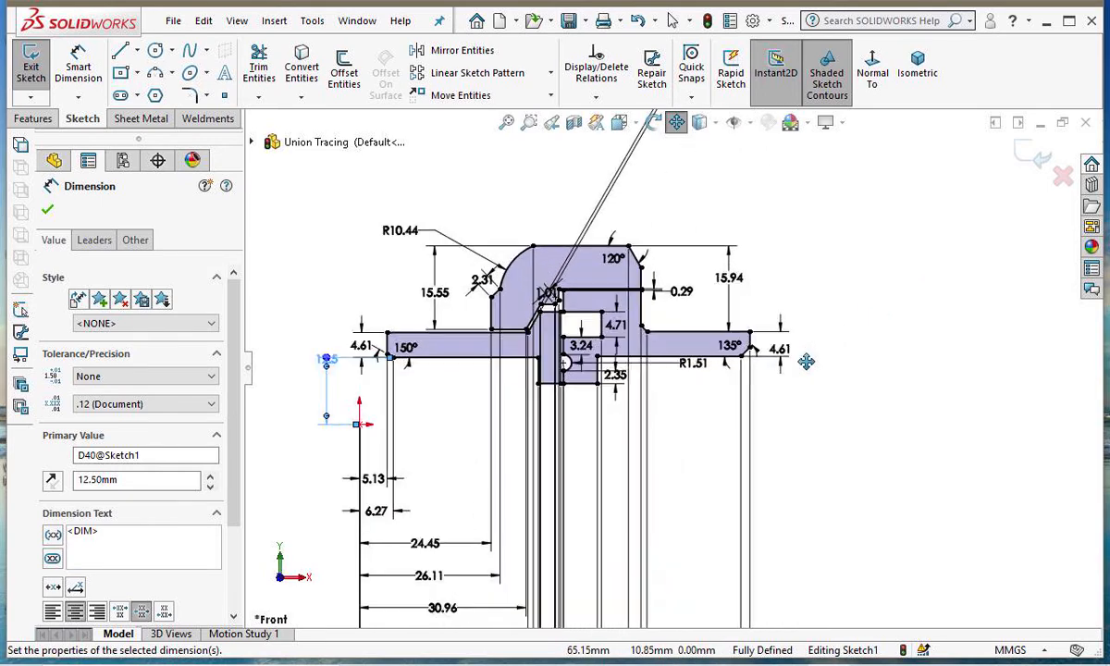
left_click_drag(691, 403, 812, 412)
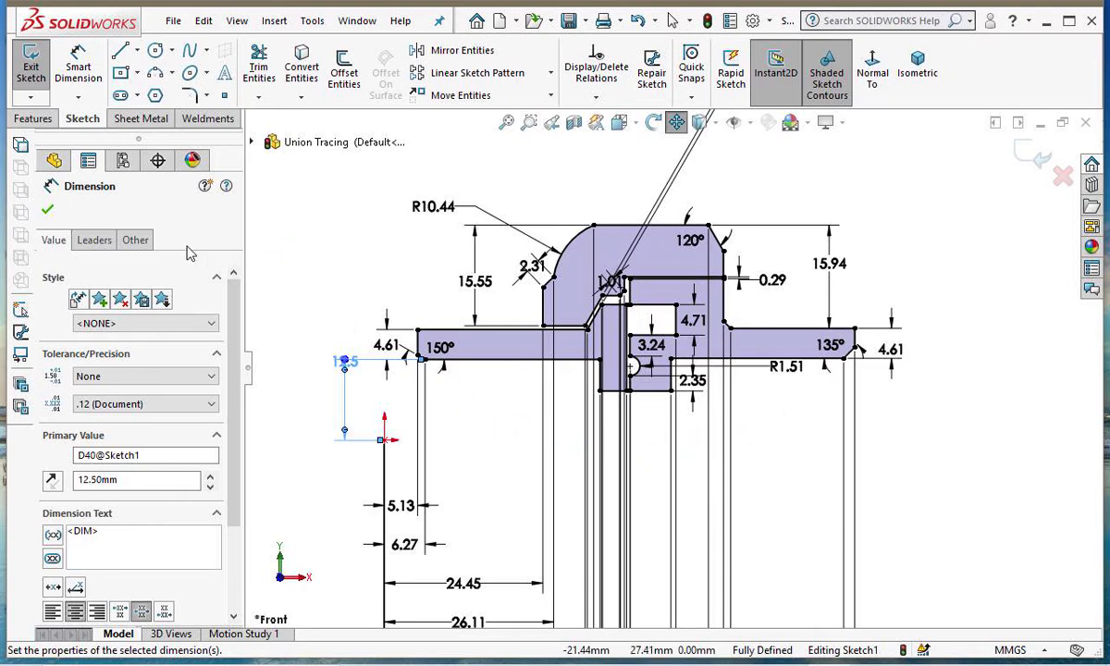
left_click(121, 50)
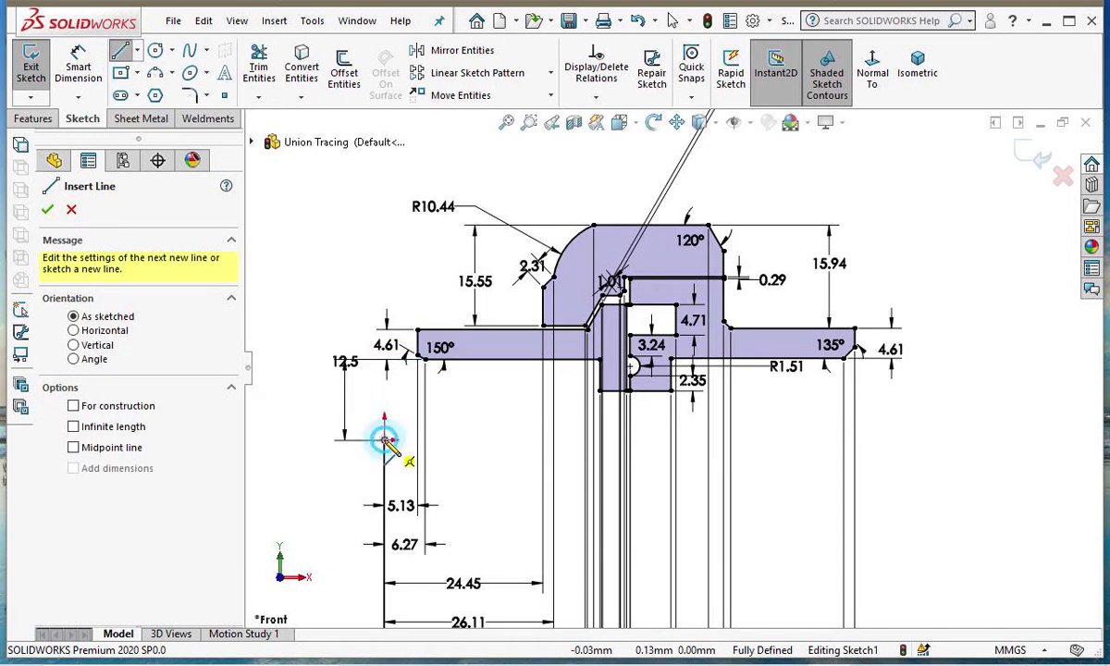
left_click(384, 440)
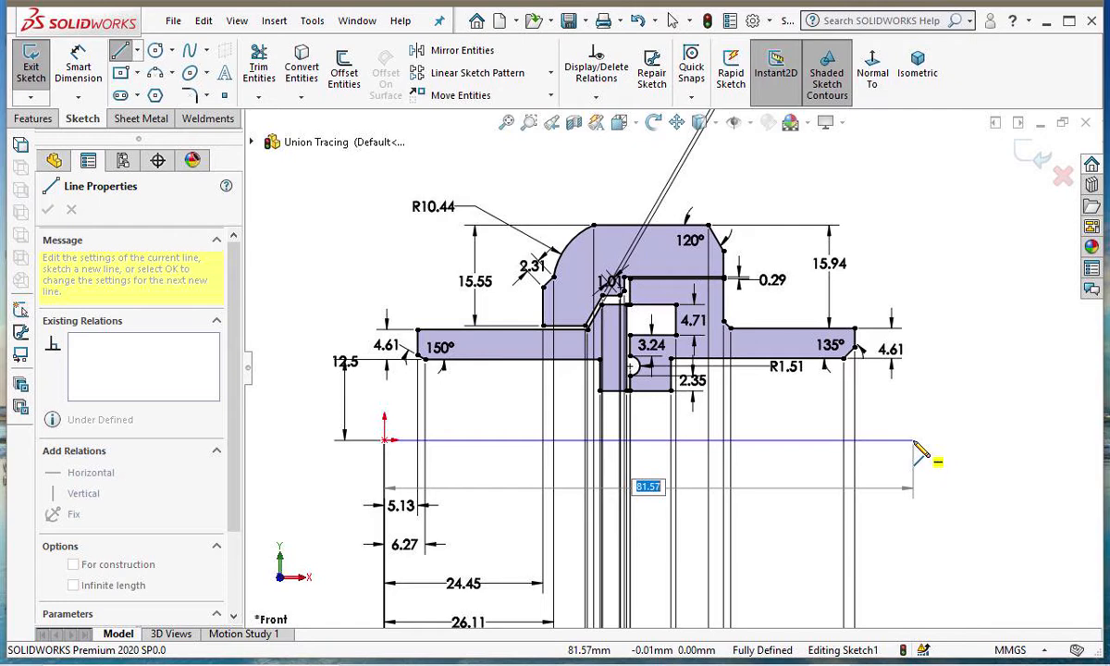
left_click(914, 440)
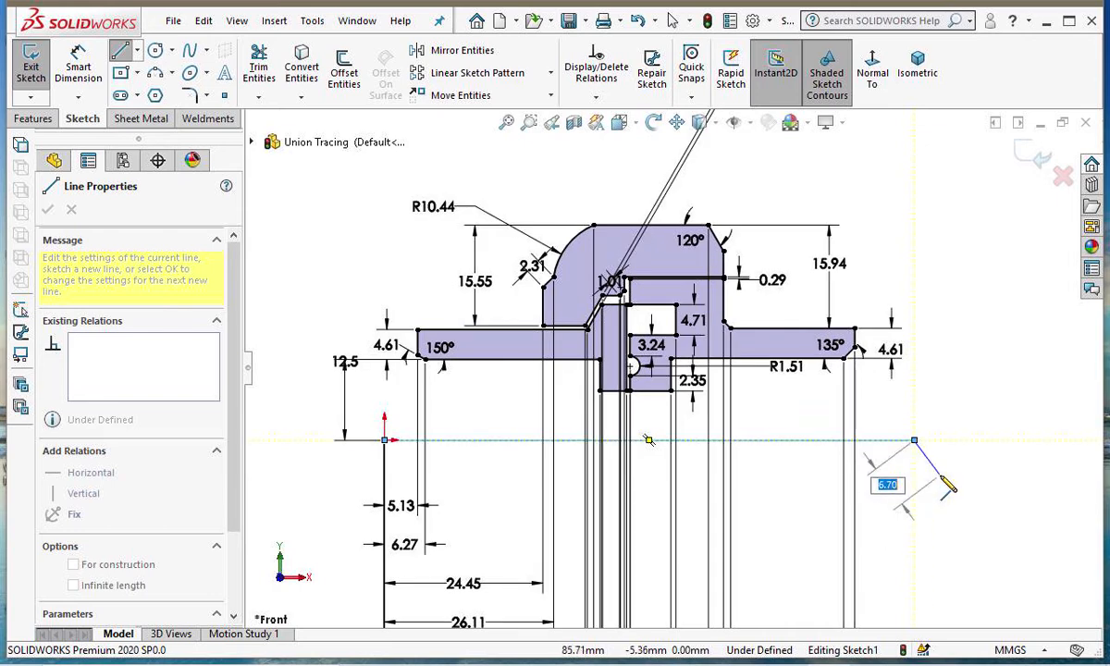
key("Escape")
key("Escape")
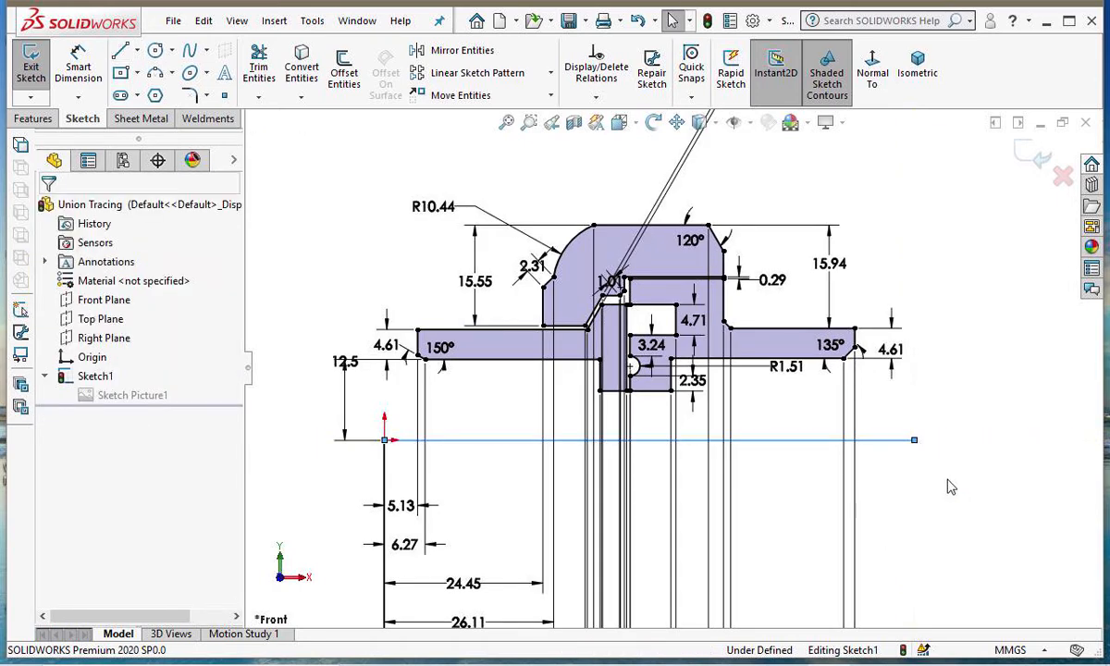
Turn the horizontal line from the origin into a construction line.
left_click(496, 441)
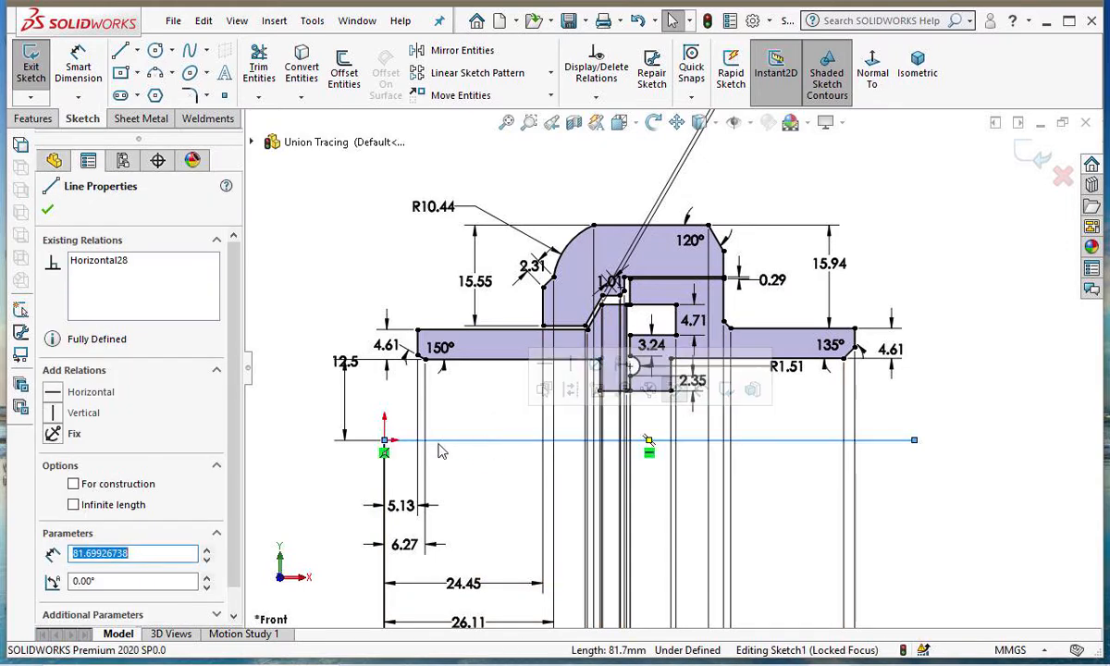
left_click(56, 396)
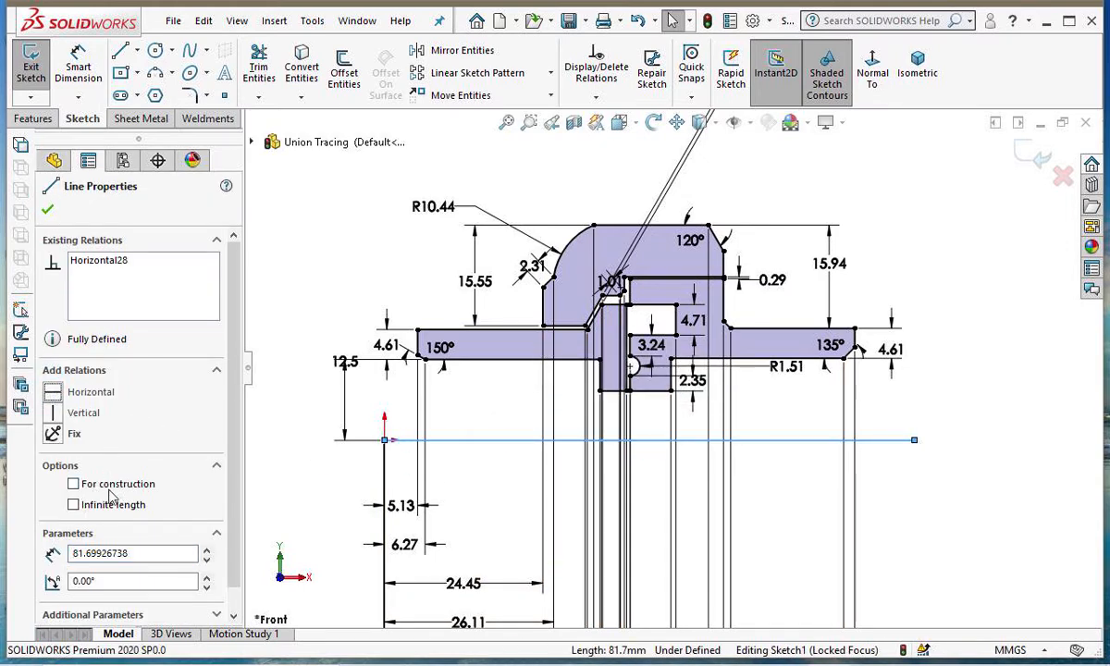
left_click(77, 487)
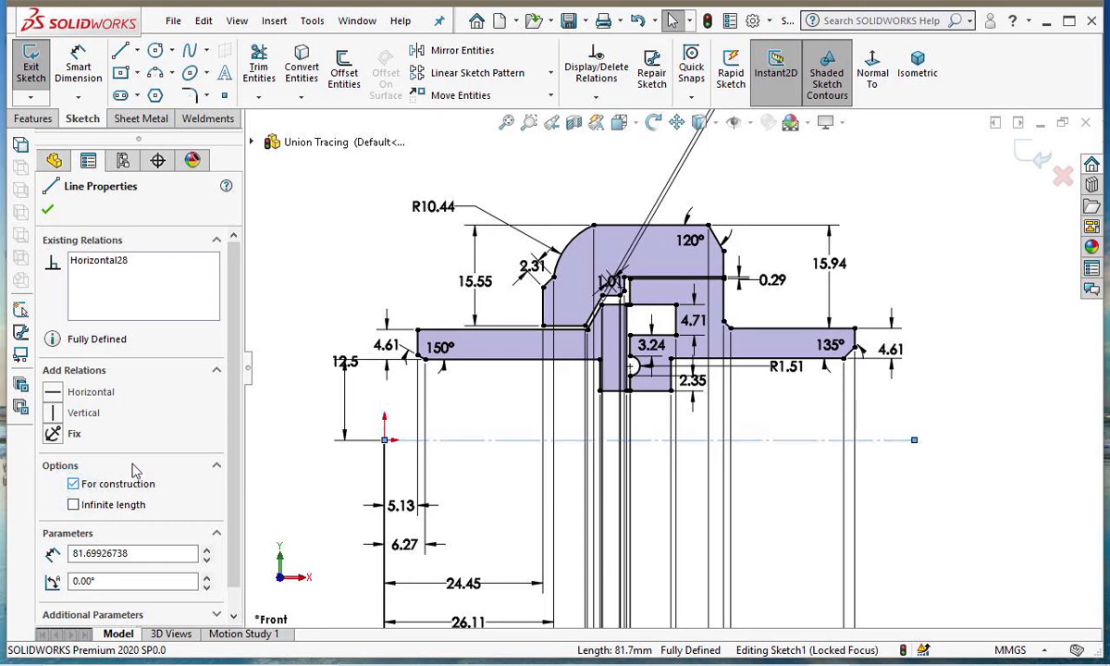
left_click(49, 211)
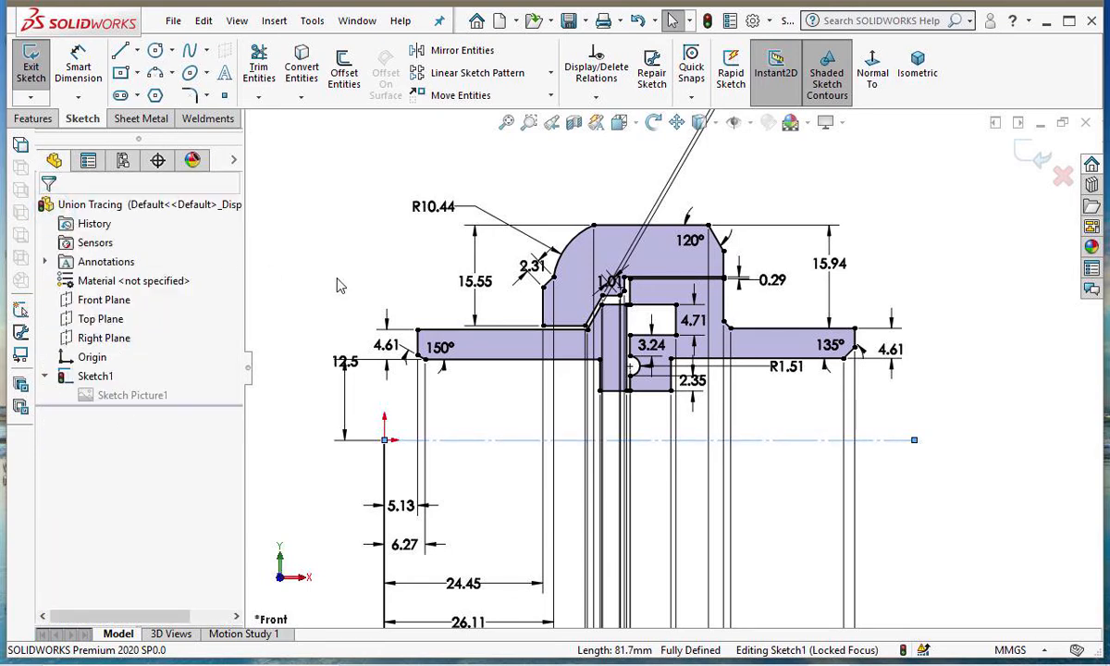
left_click(339, 286)
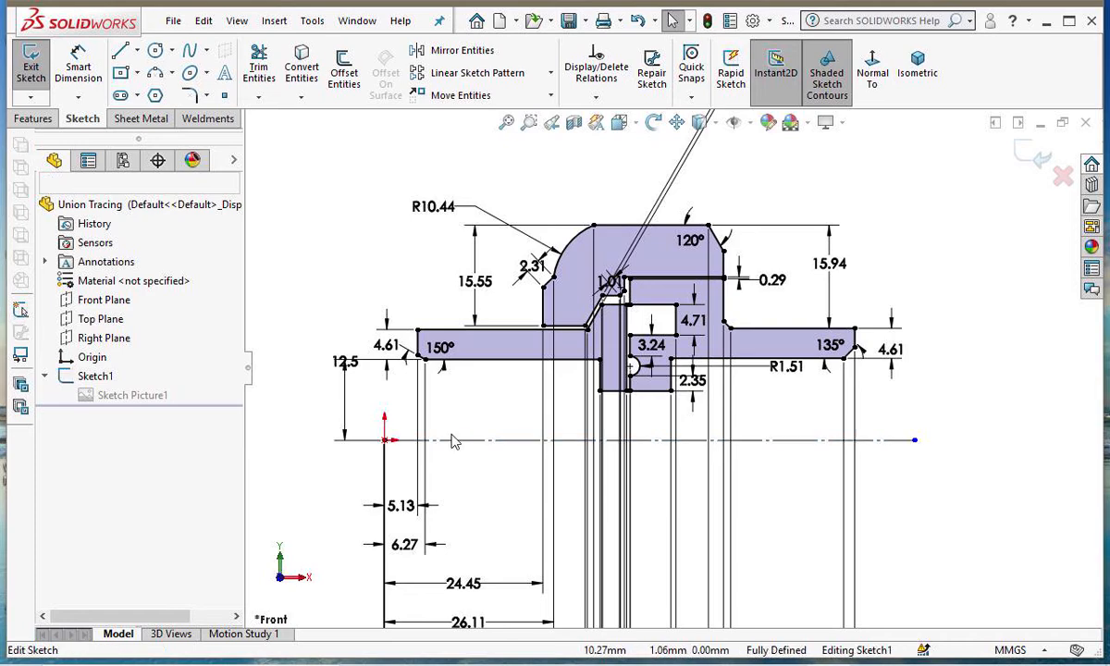
scroll(658, 440, "down", 3)
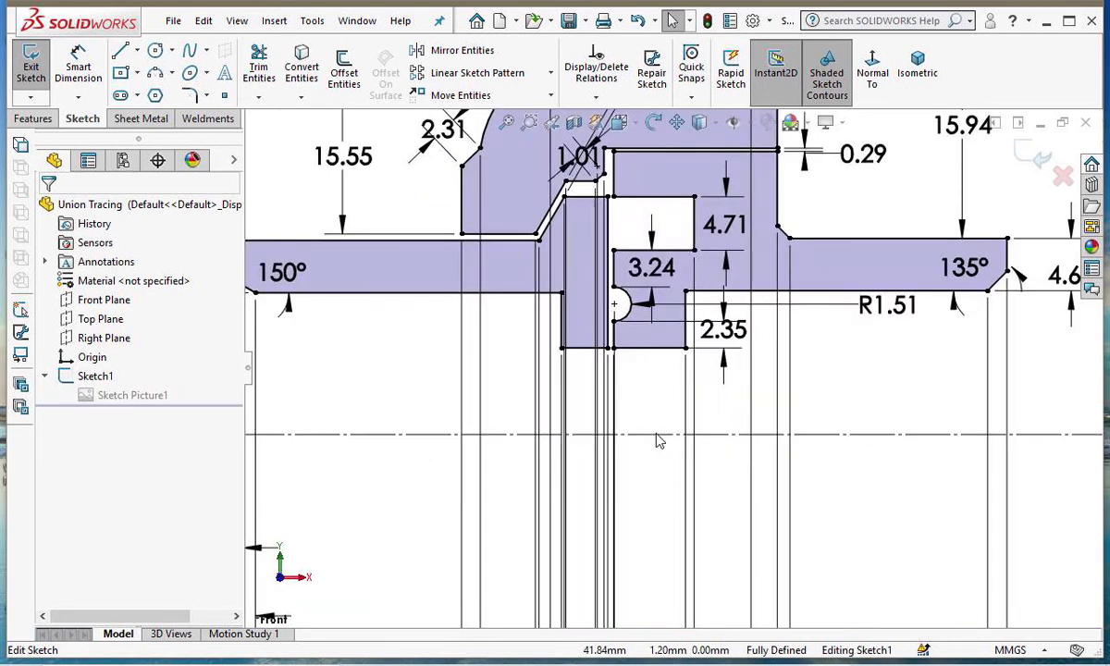
left_click(79, 69)
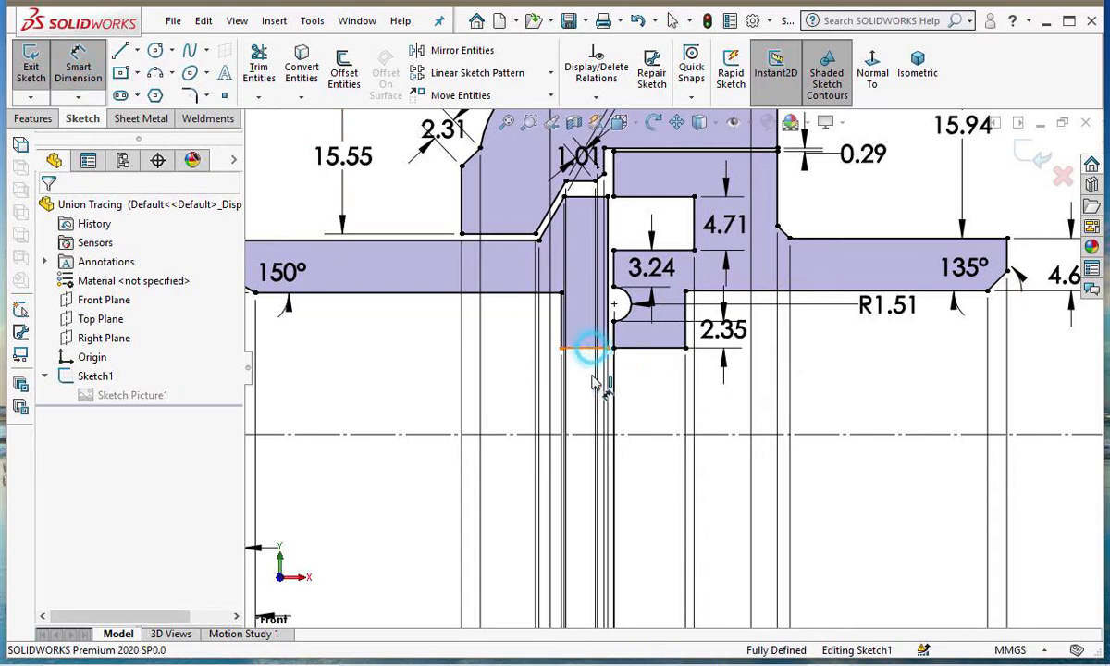
left_click(593, 440)
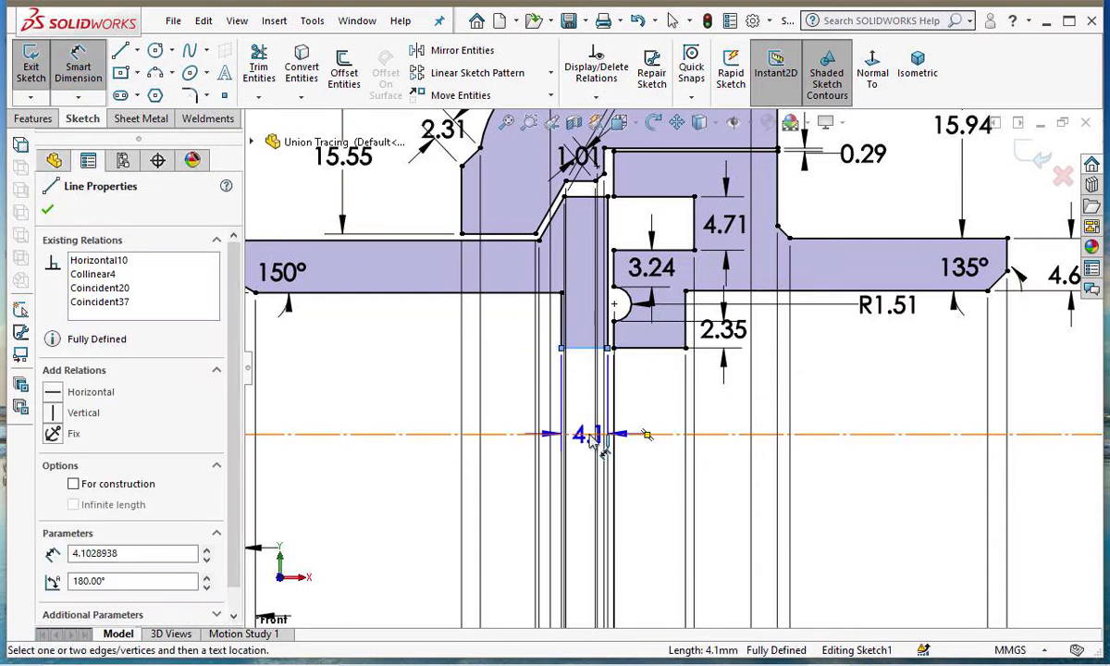
left_click(655, 435)
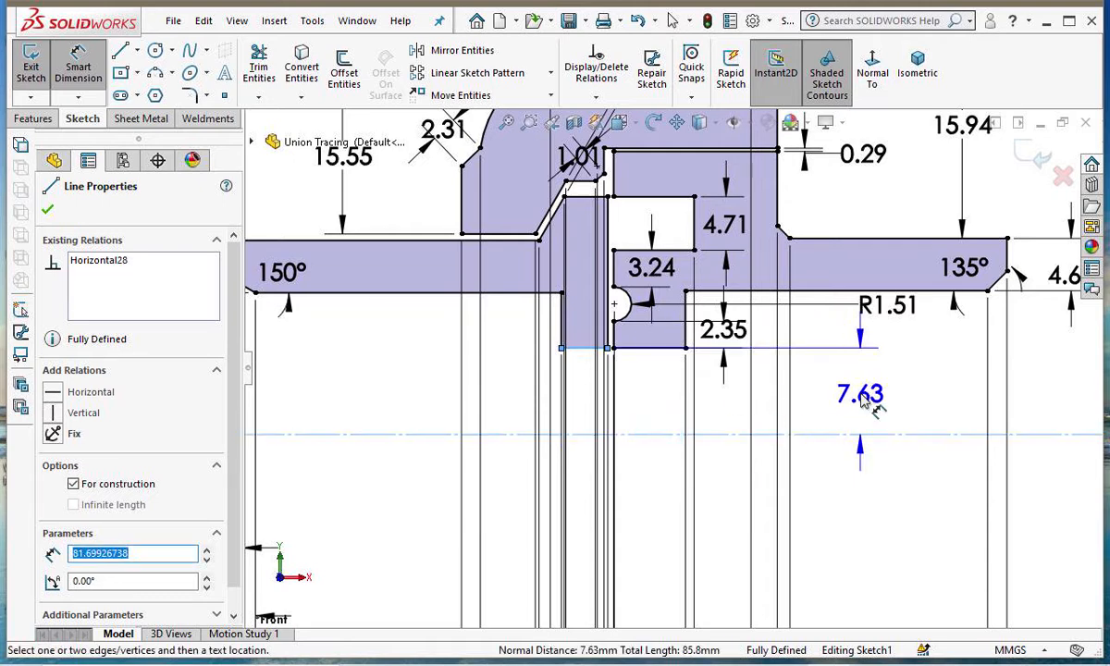
key("Escape")
scroll(545, 425, "down", 2)
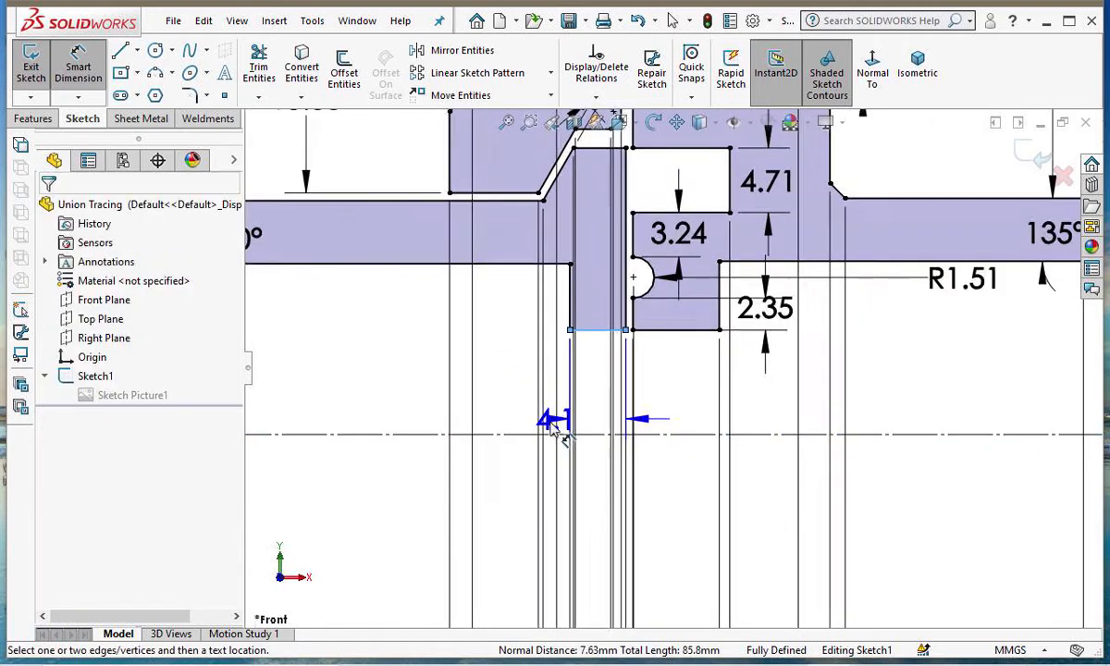
scroll(553, 428, "up", 4)
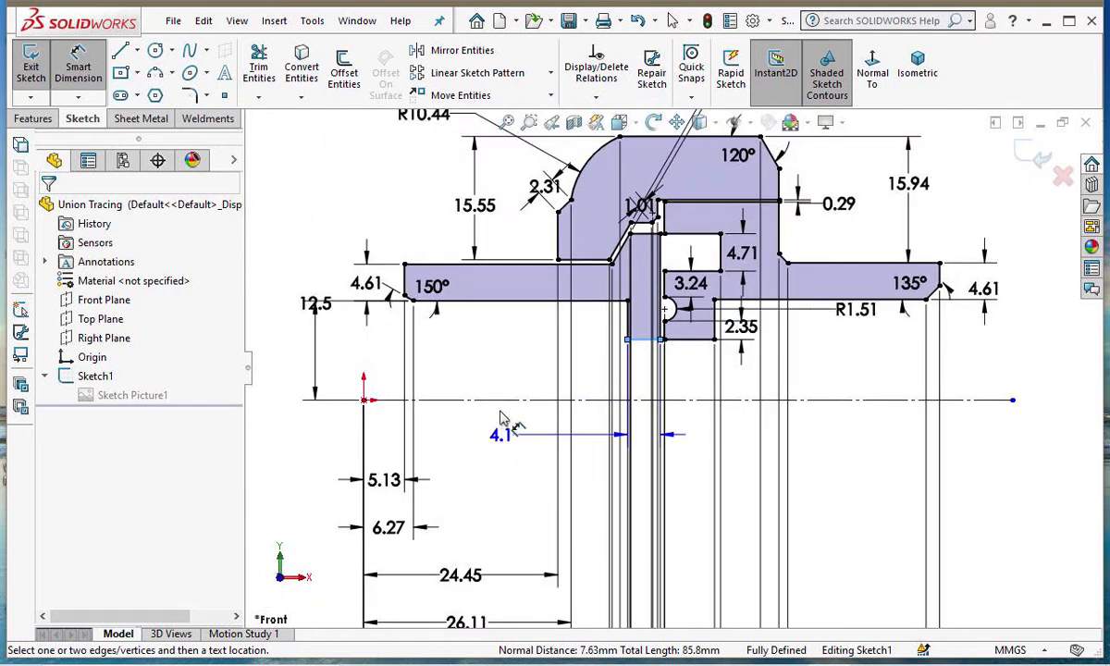
Replace the 12.5 mm vertical dimension with one from the origin to the bottom edge of the profile's inner collar, set to 12.5 mm.
left_click(79, 63)
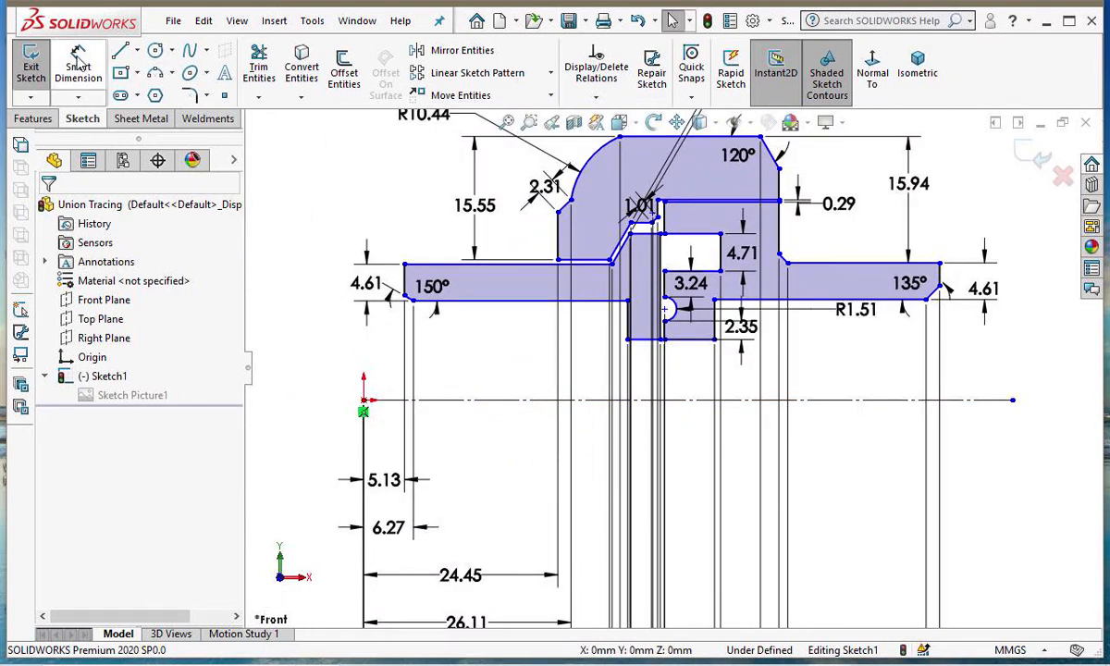
left_click(79, 63)
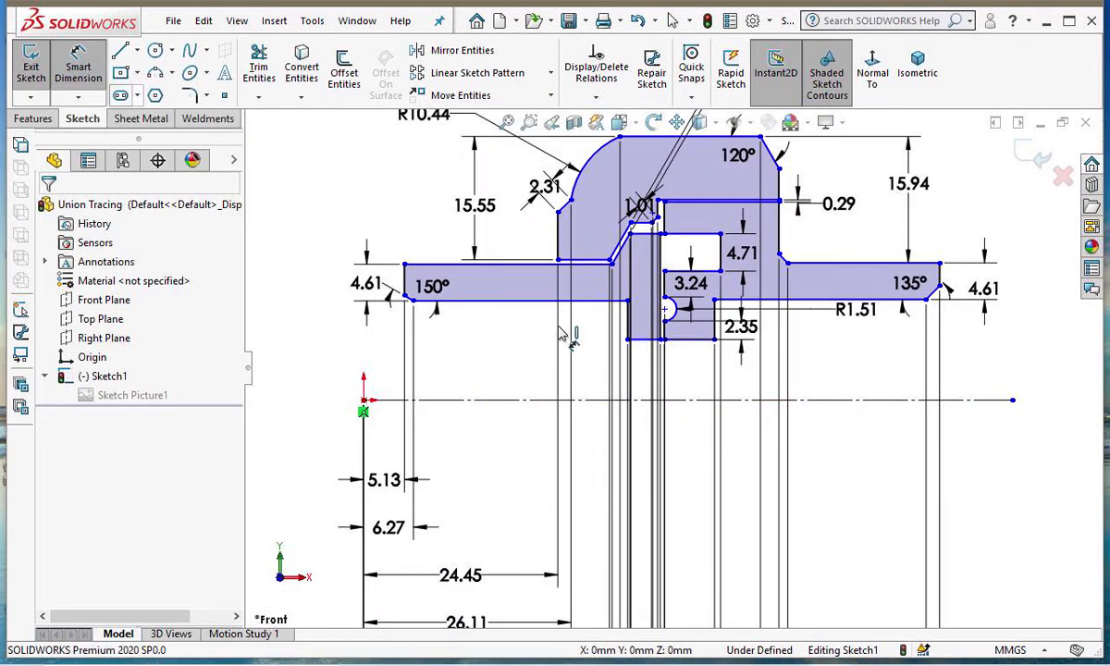
left_click(641, 339)
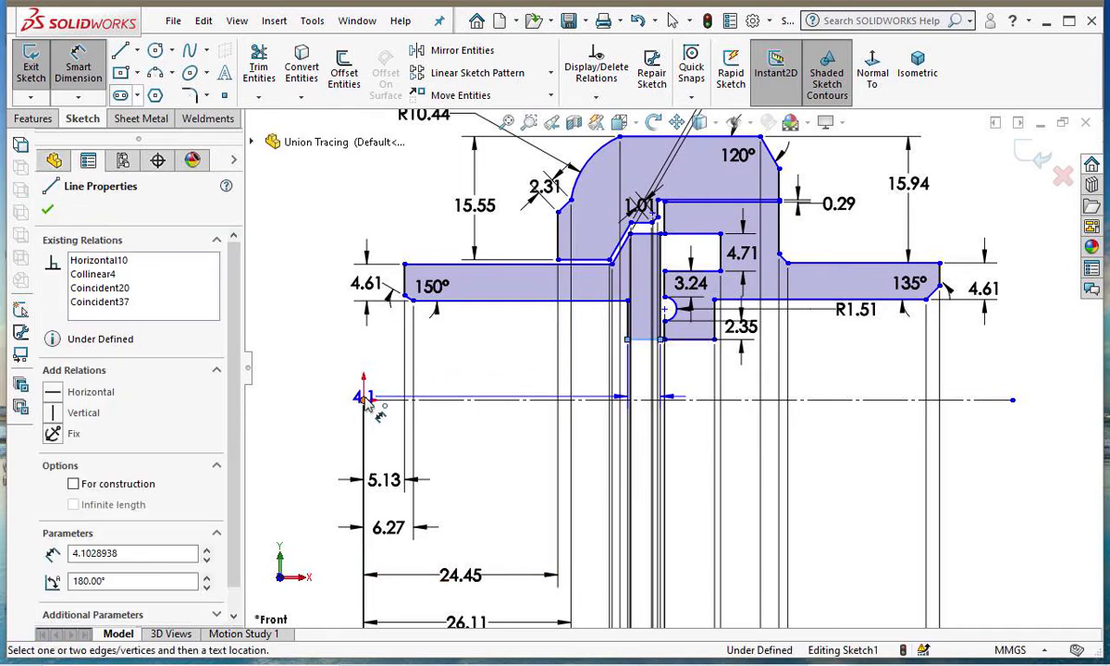
left_click(363, 399)
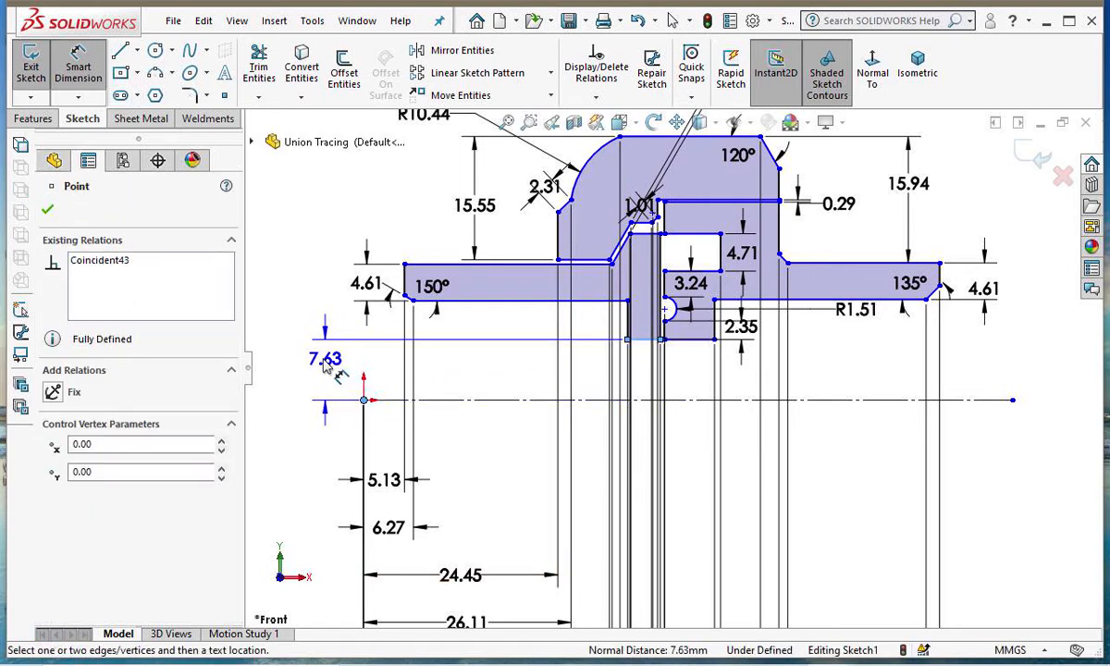
left_click(321, 366)
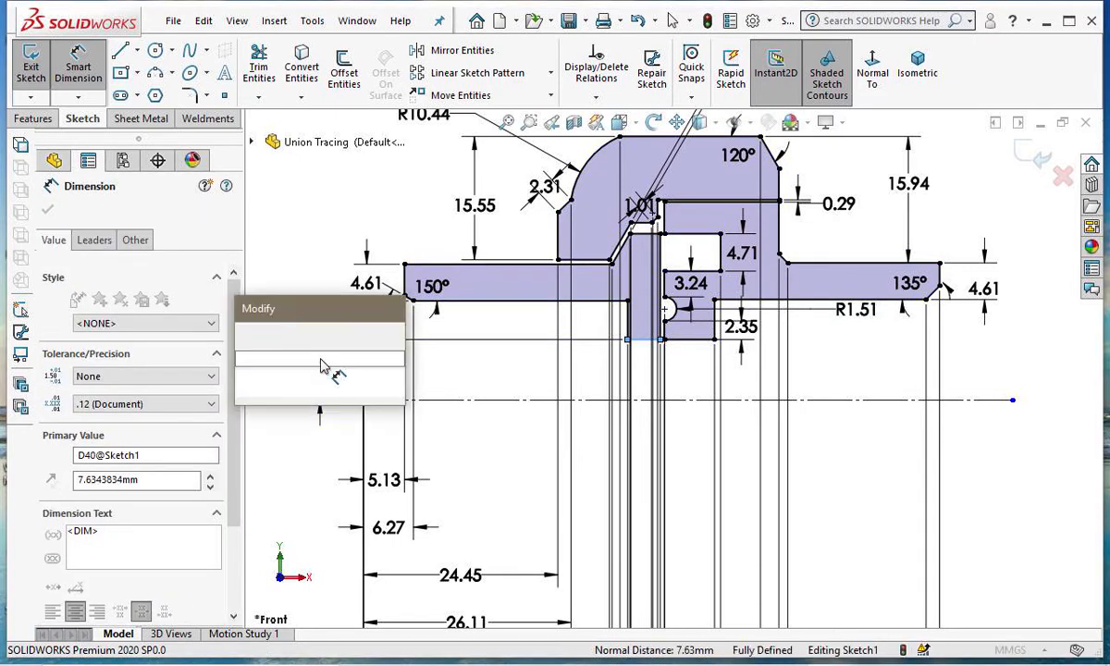
type("1")
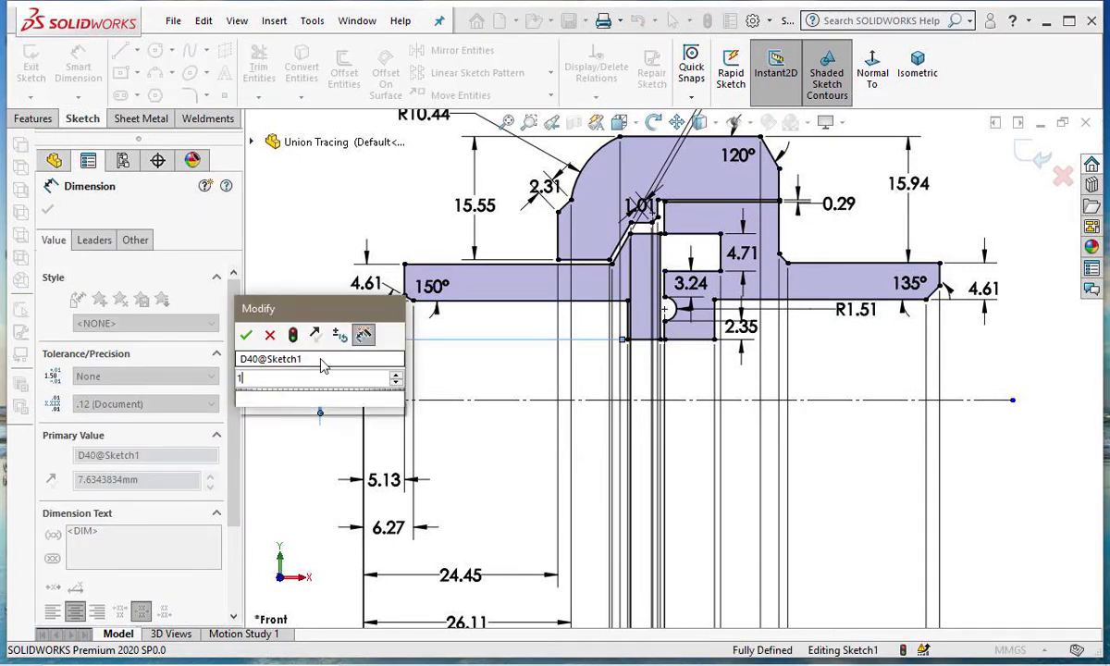
type("2.5")
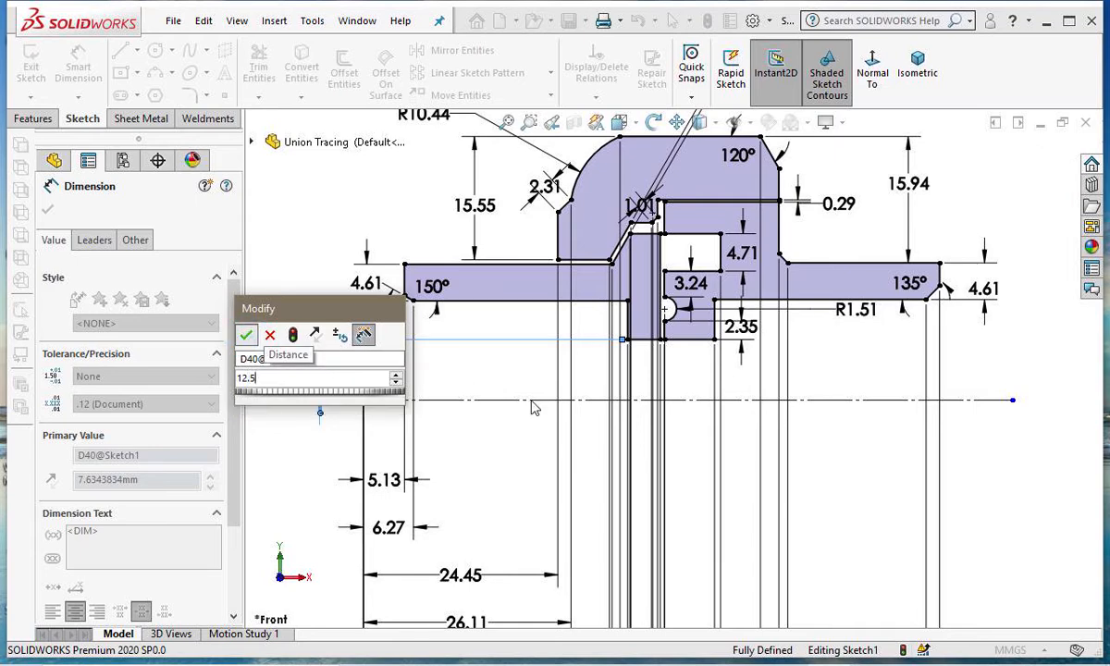
key("Escape")
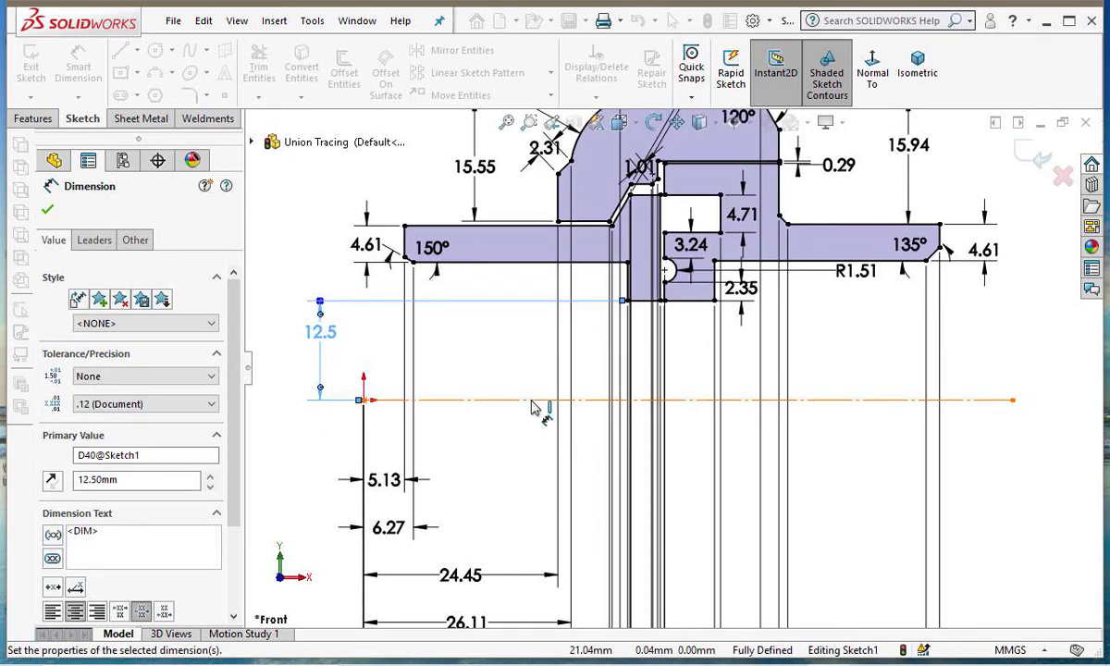
left_click(48, 211)
key("Escape")
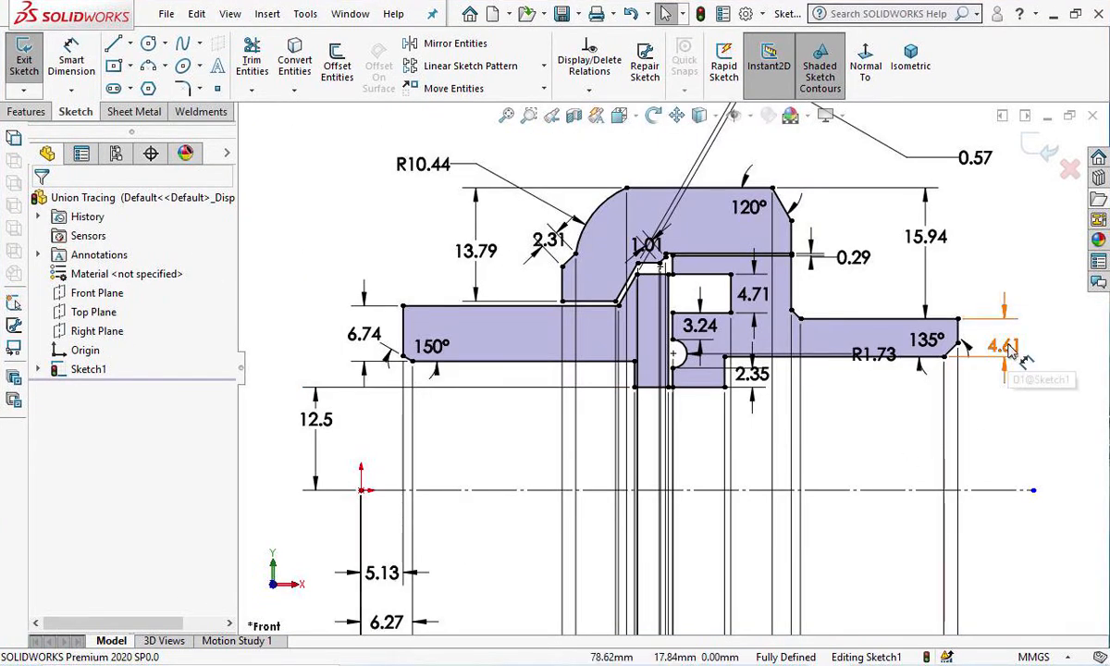
Set the right pipe piece's wall thickness to 5.16 mm and exit the sketch.
double_click(1009, 345)
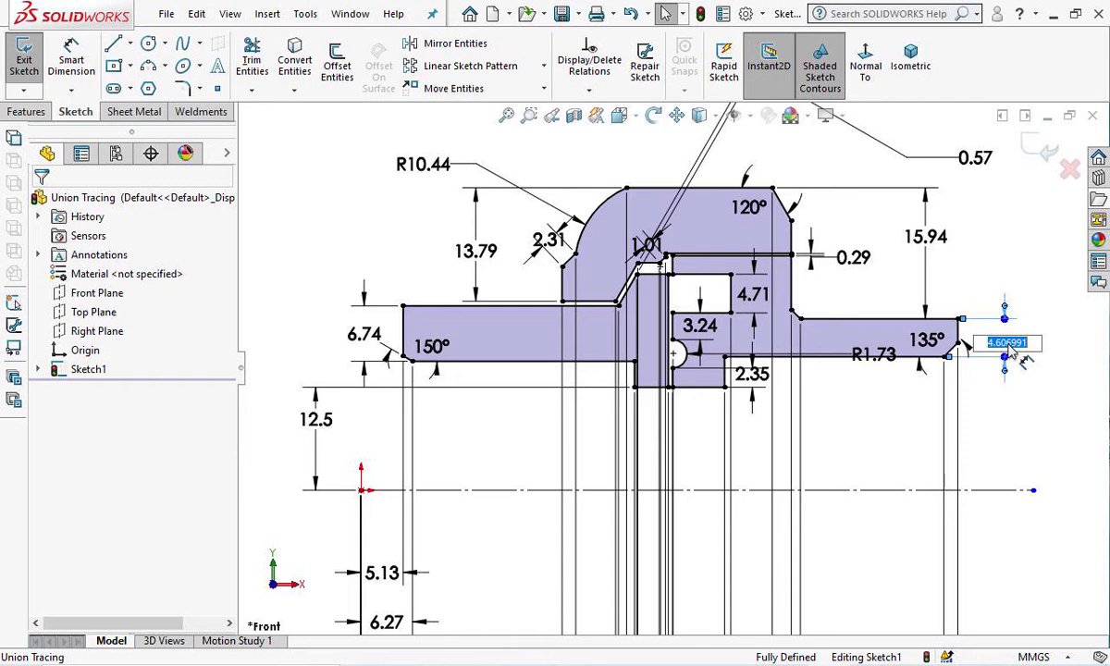
type("5.")
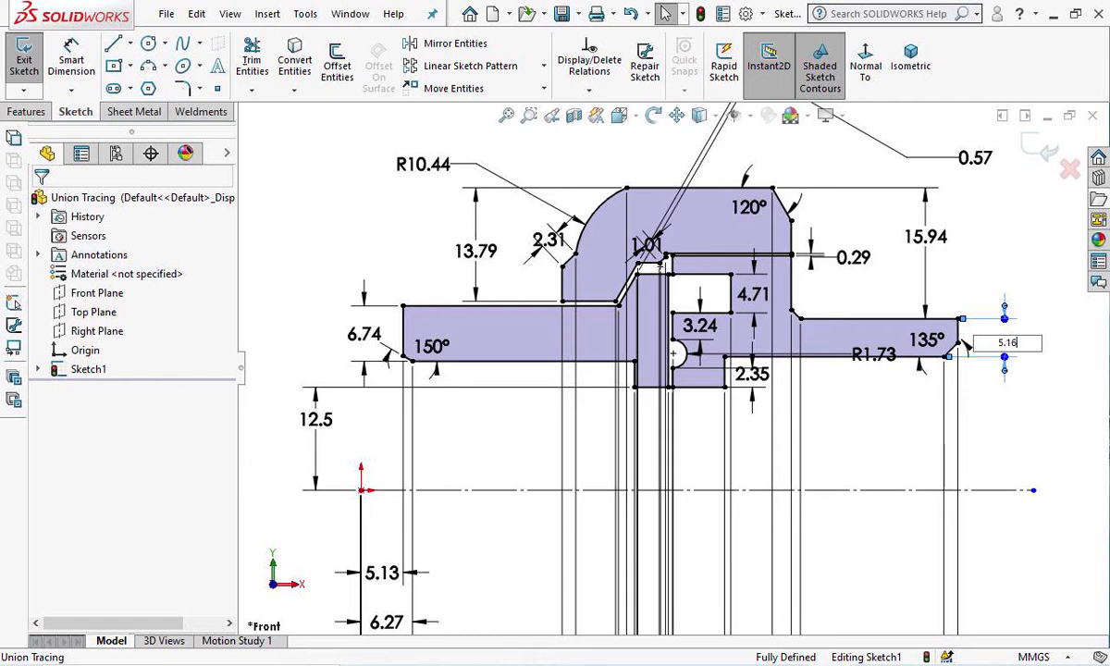
type("16")
key("Return")
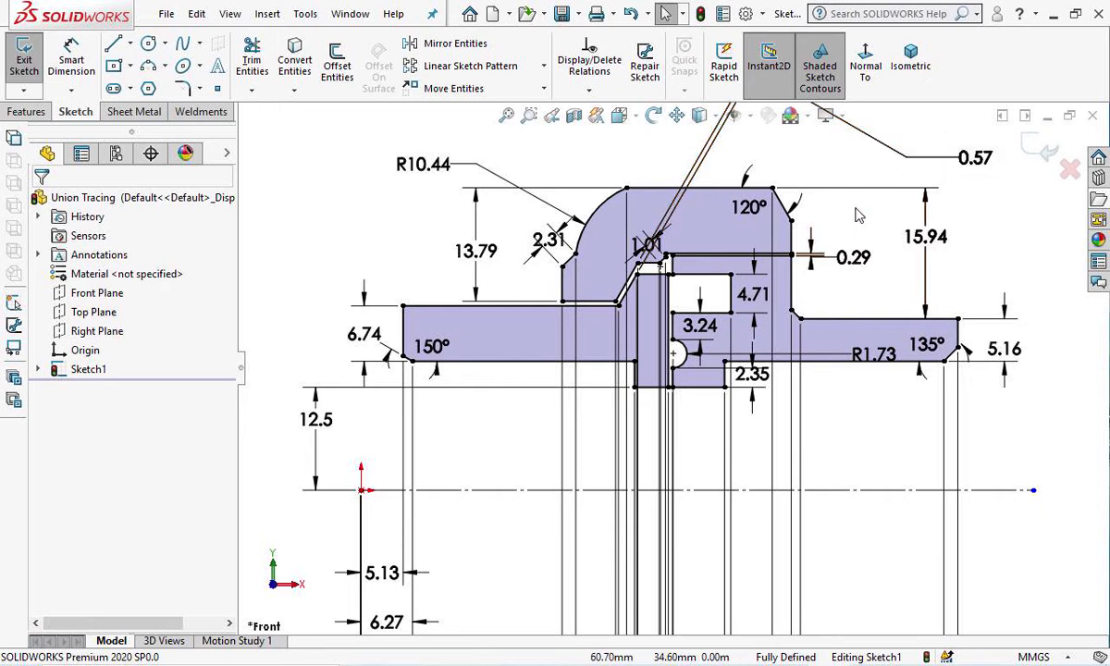
left_click(1039, 154)
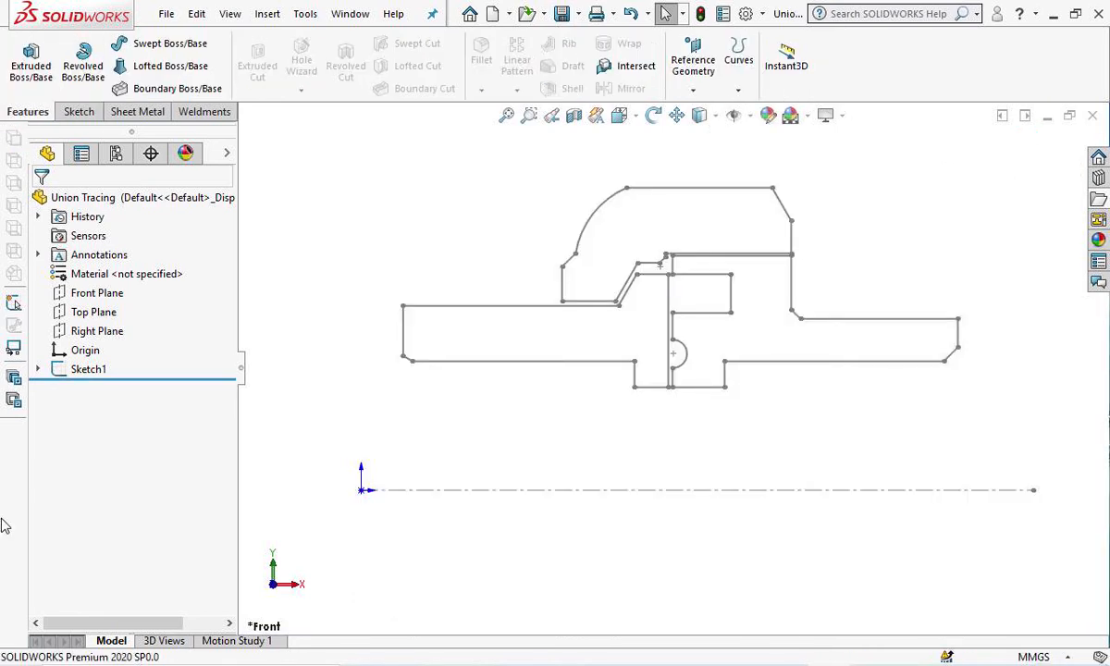
Revolve the union sketch 360 degrees about the horizontal construction line to create the solid bodies.
left_click(88, 369)
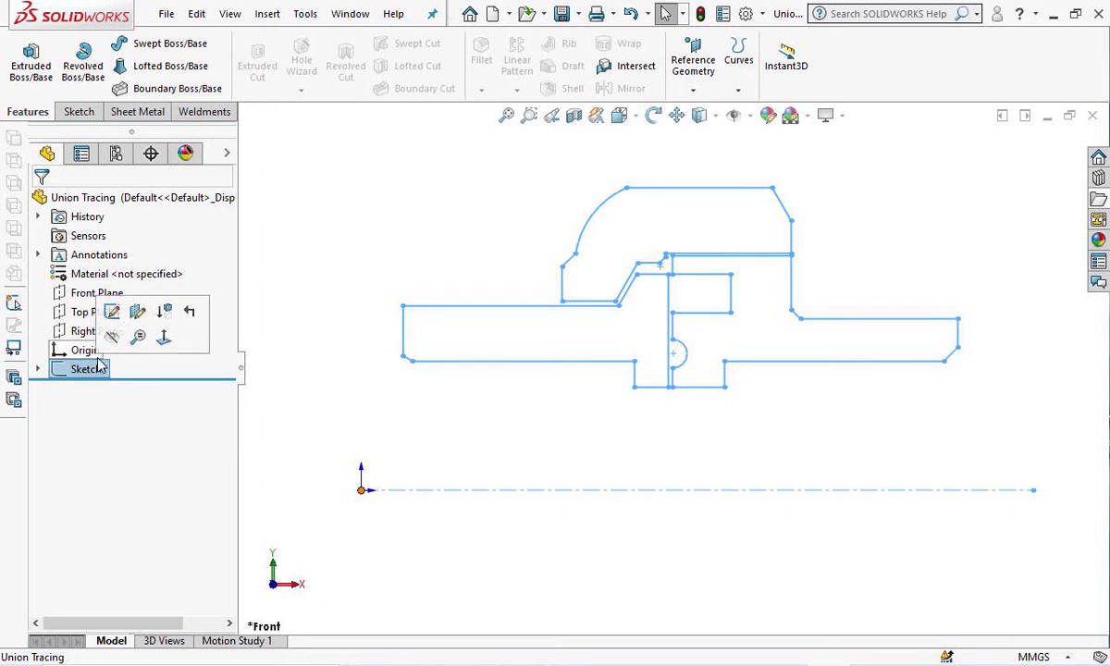
left_click(83, 71)
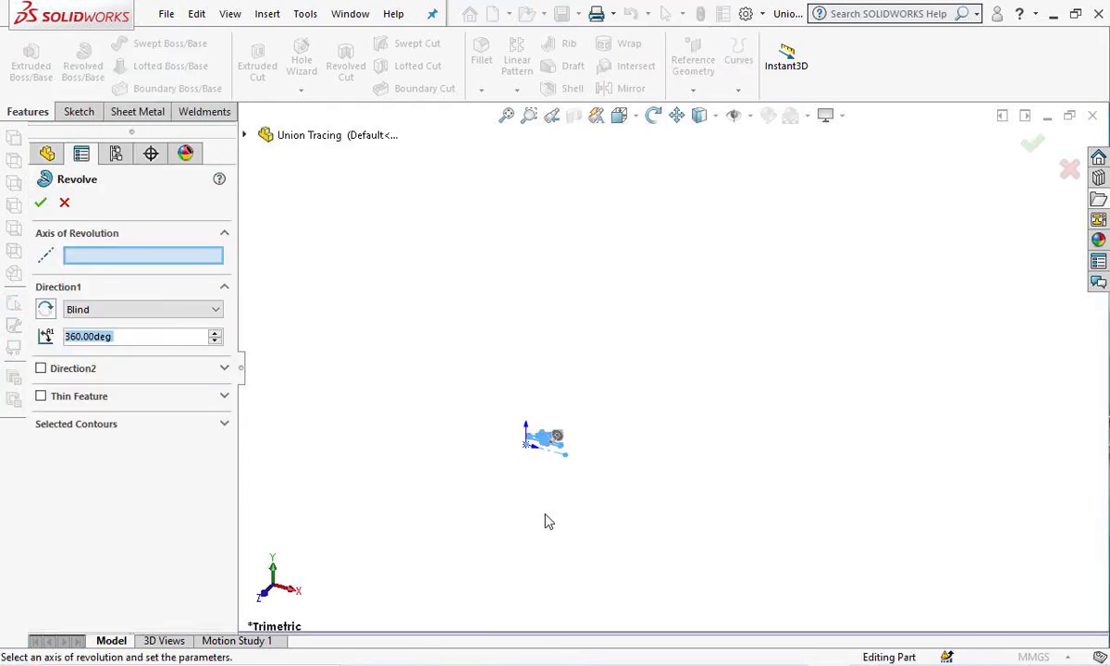
scroll(551, 446, "down", 6)
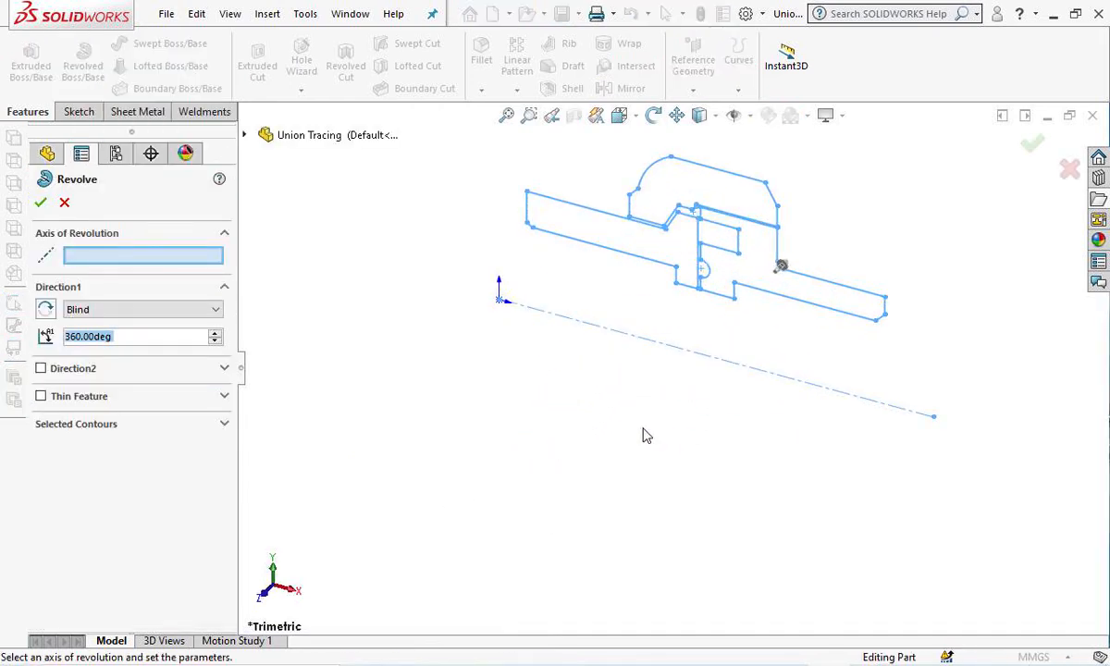
scroll(646, 436, "down", 3)
left_click(138, 255)
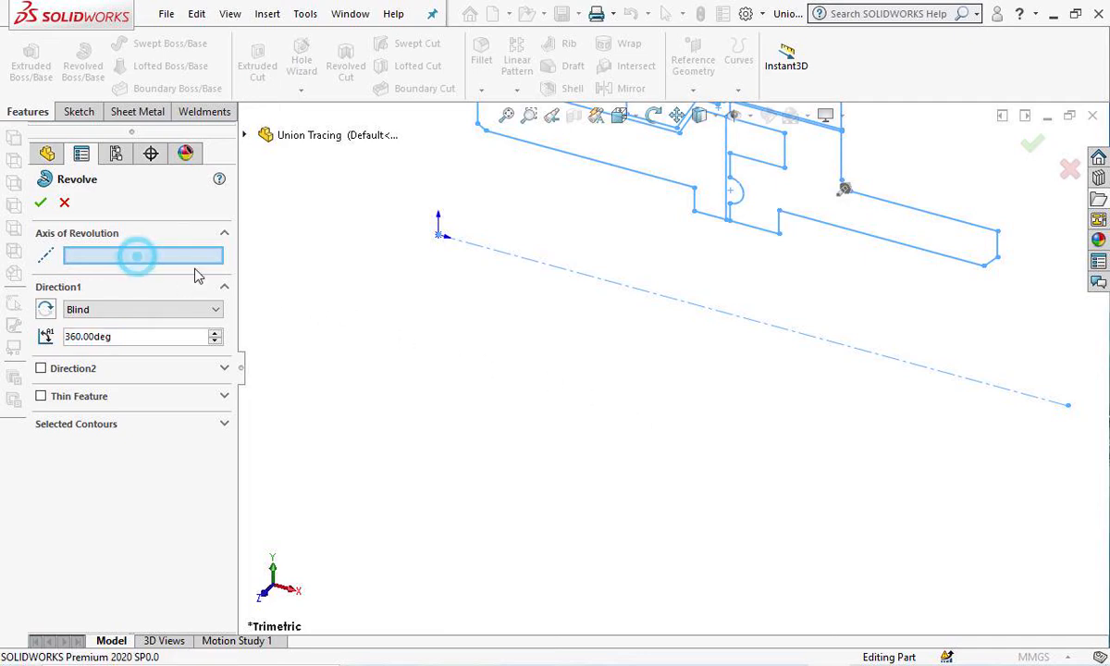
left_click(612, 279)
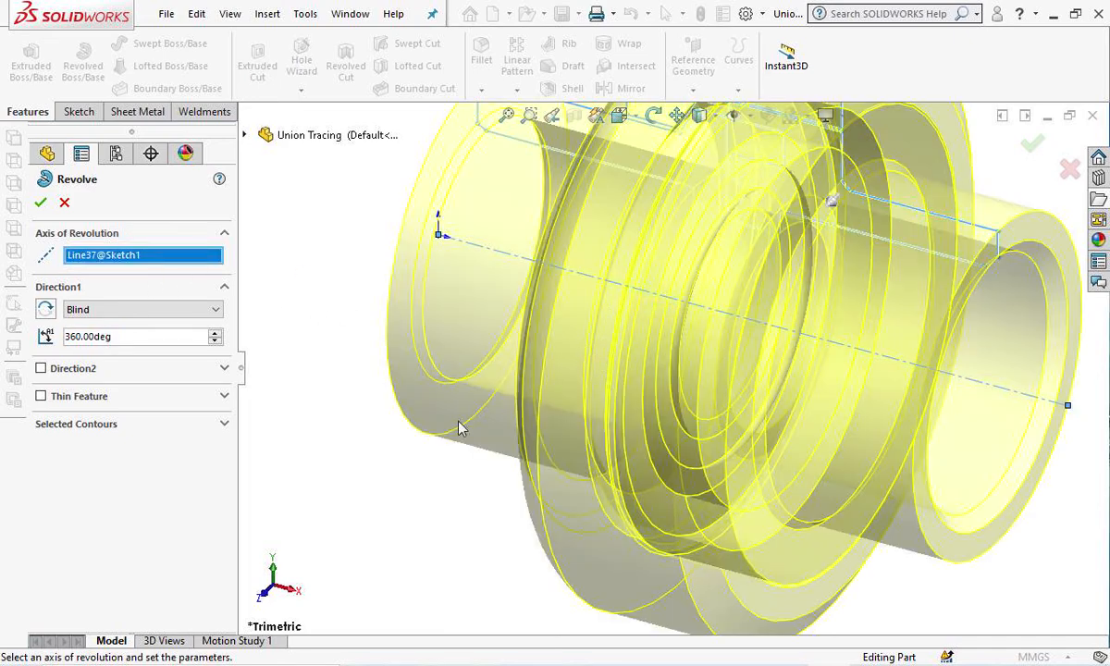
left_click(40, 204)
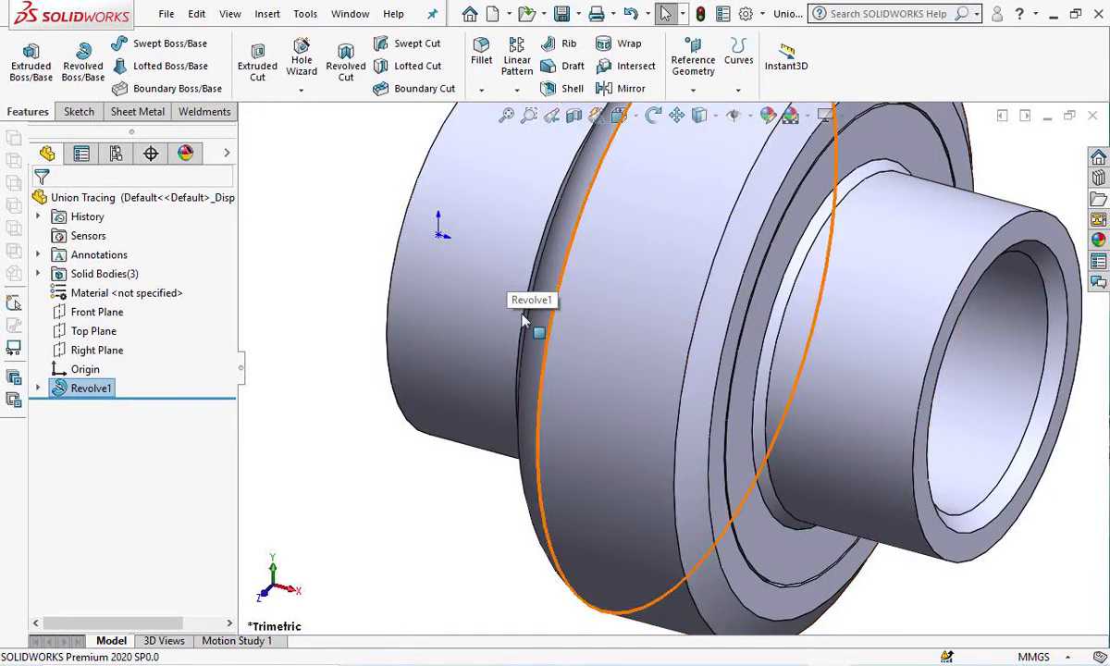
Hide the left and right pipe-end bodies, leaving only the union nut body shown.
key("f")
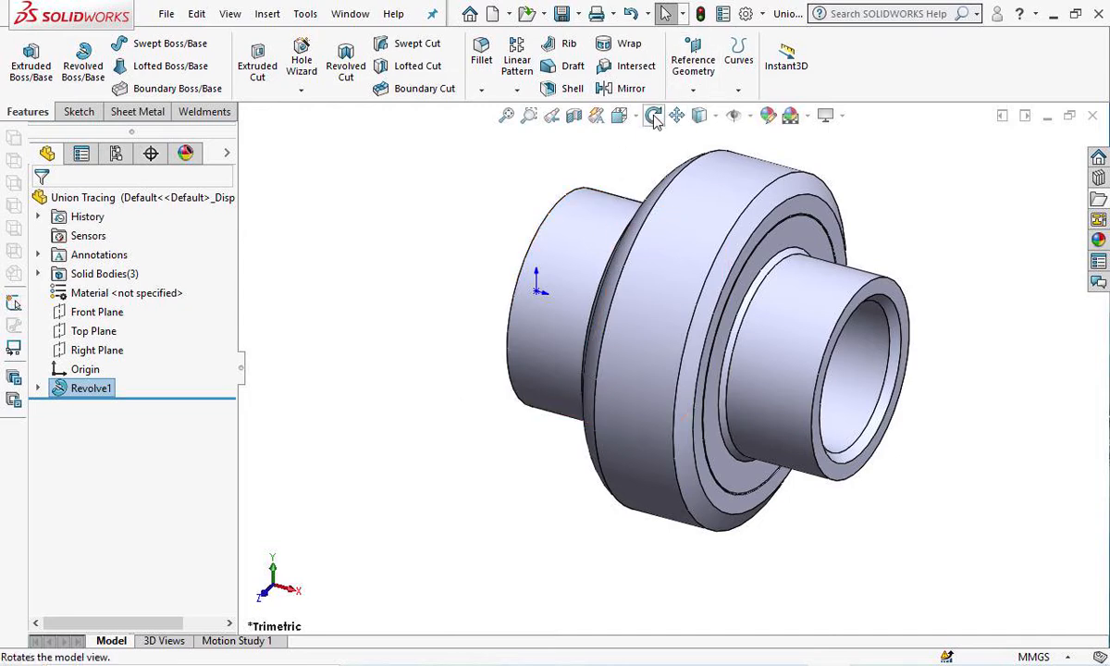
left_click(653, 115)
left_click_drag(524, 513, 572, 298)
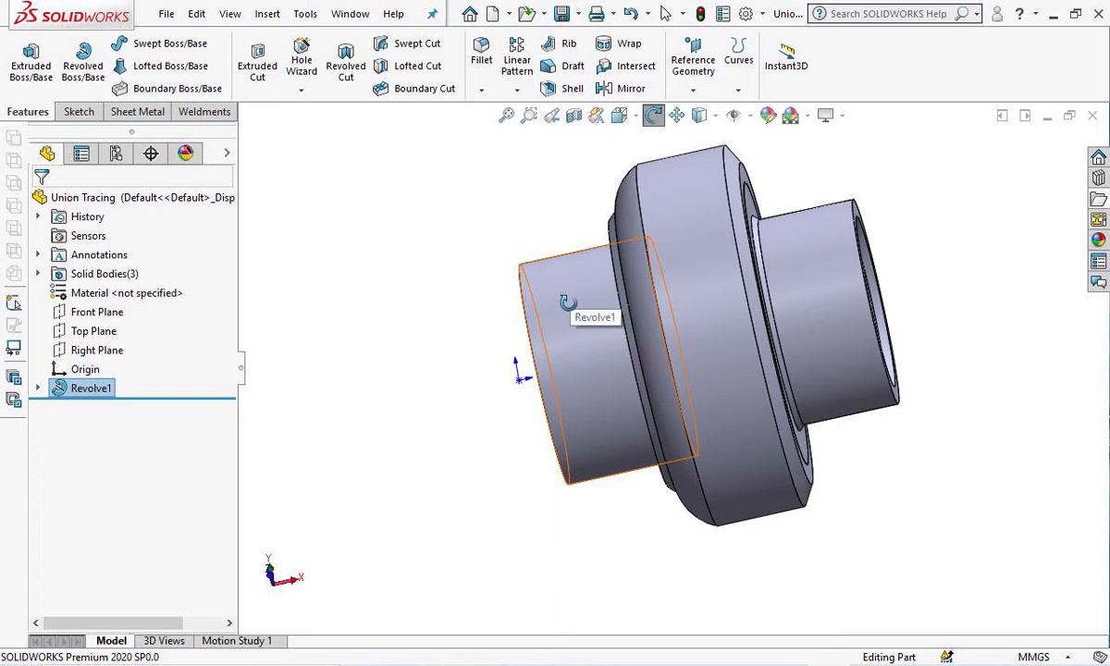
left_click(38, 274)
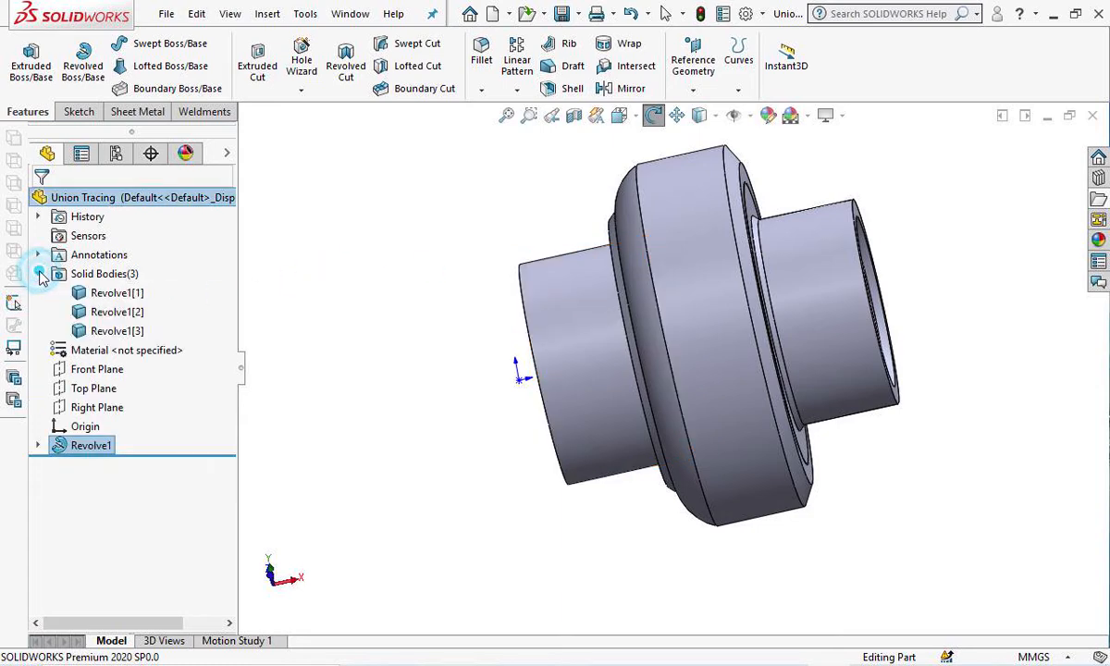
left_click(117, 294)
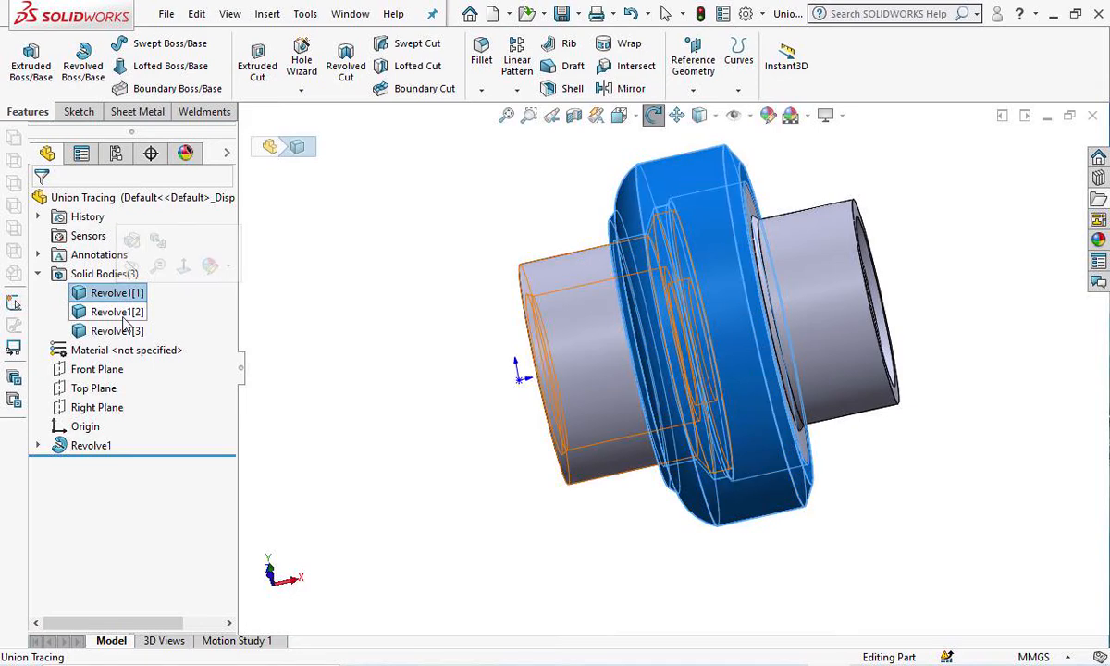
right_click(123, 315)
left_click(138, 293)
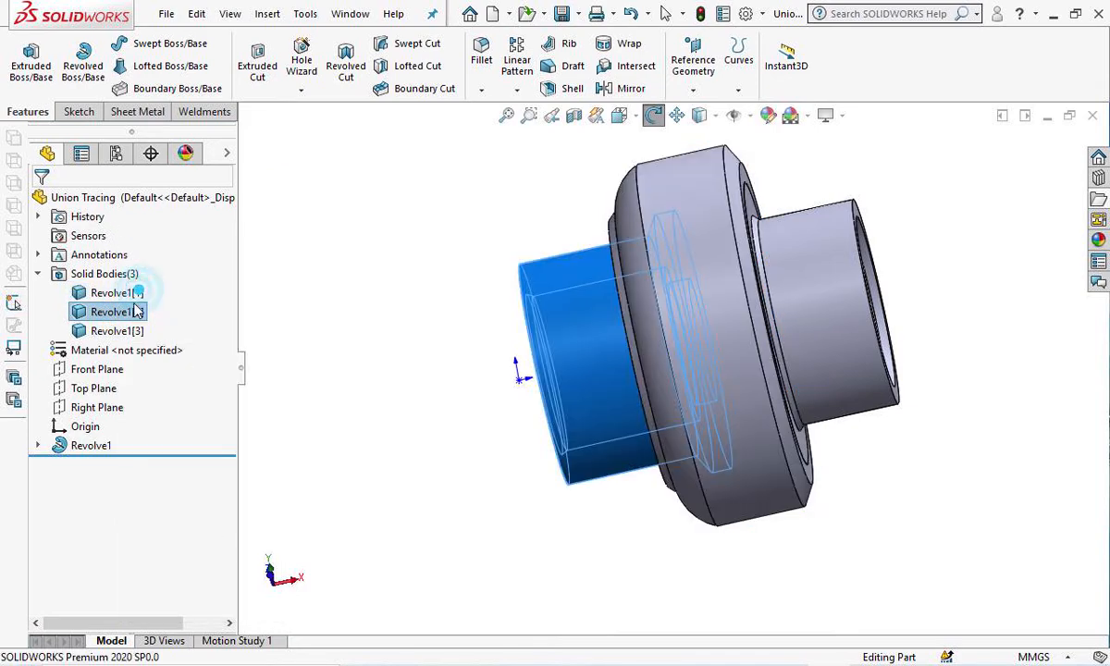
right_click(117, 335)
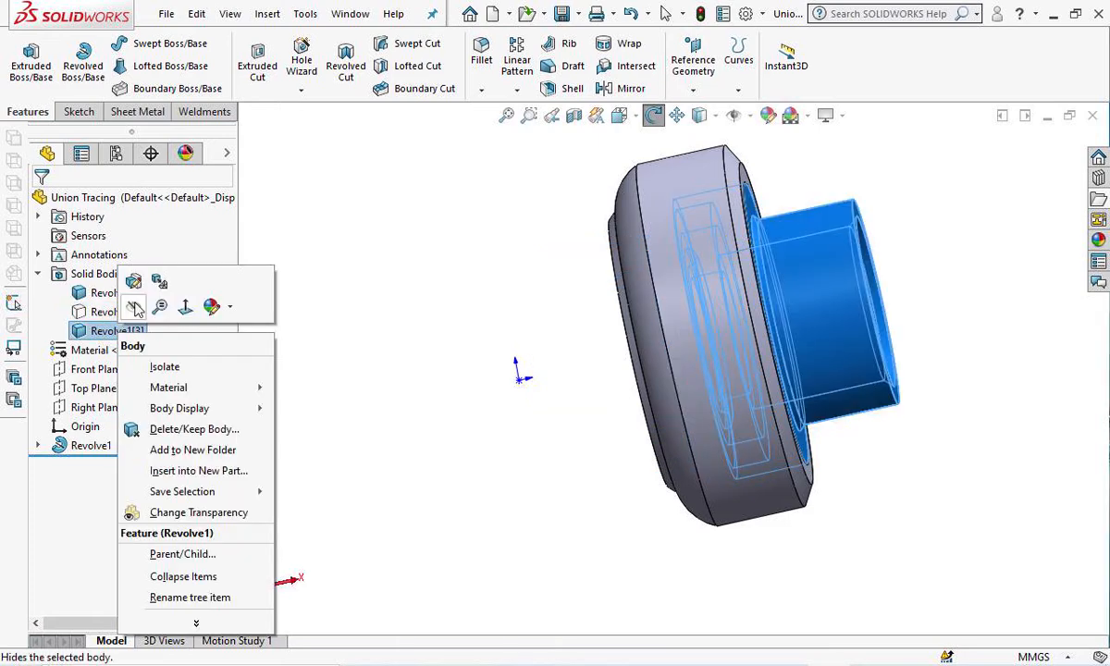
left_click(132, 307)
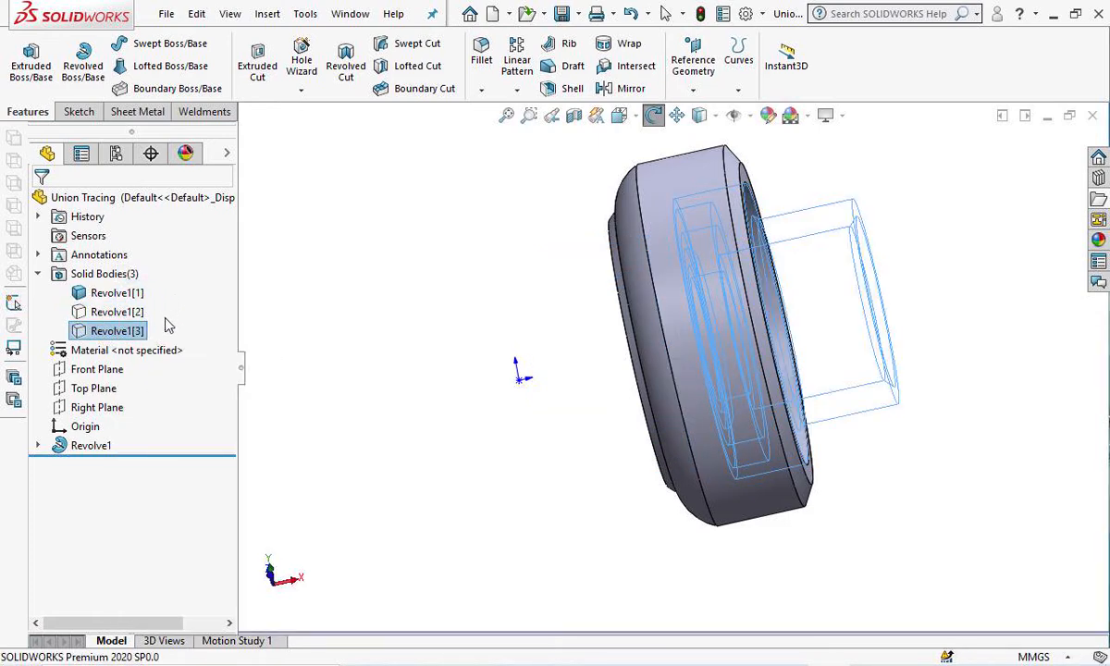
left_click_drag(439, 251, 483, 311)
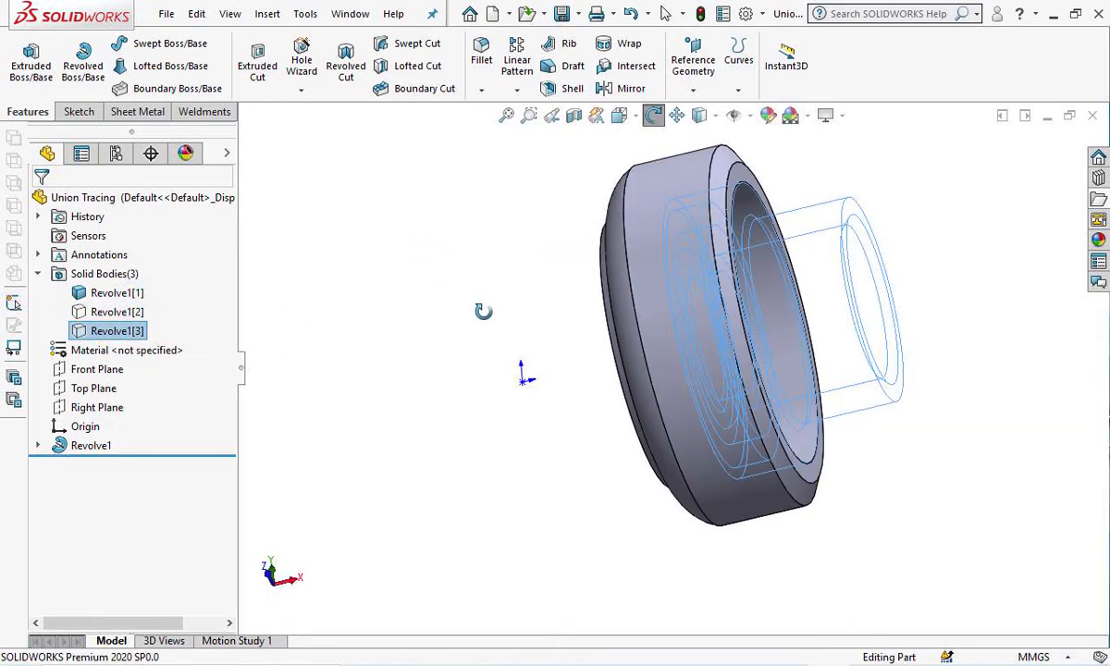
Show the right pipe-end body instead of the union nut and inspect it from both ends.
left_click_drag(364, 233, 456, 256)
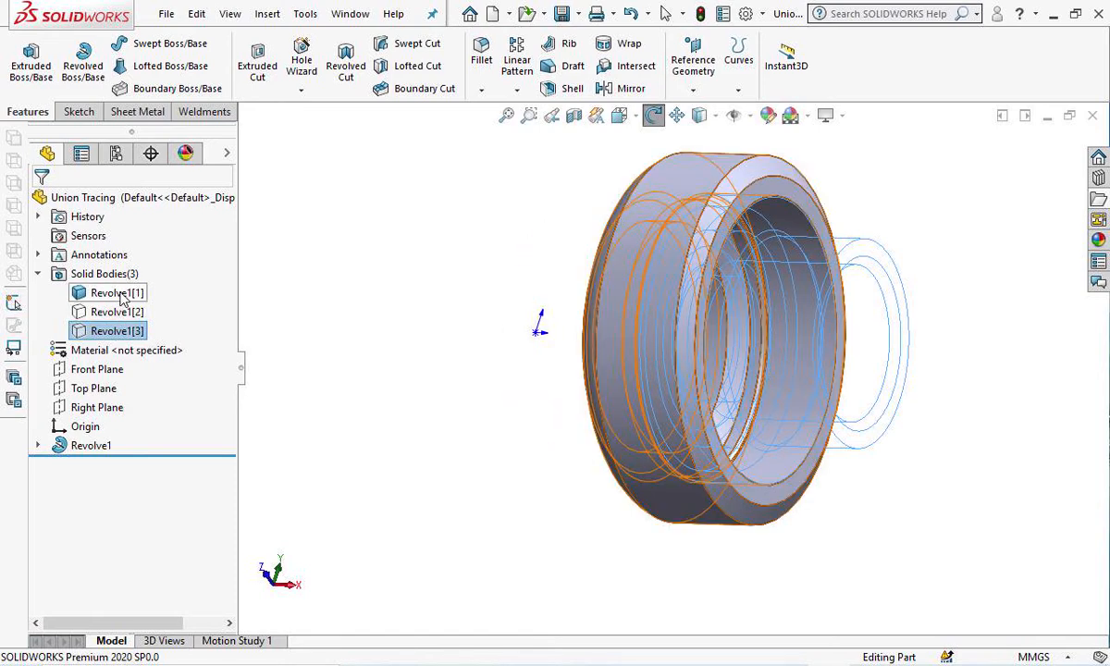
right_click(118, 329)
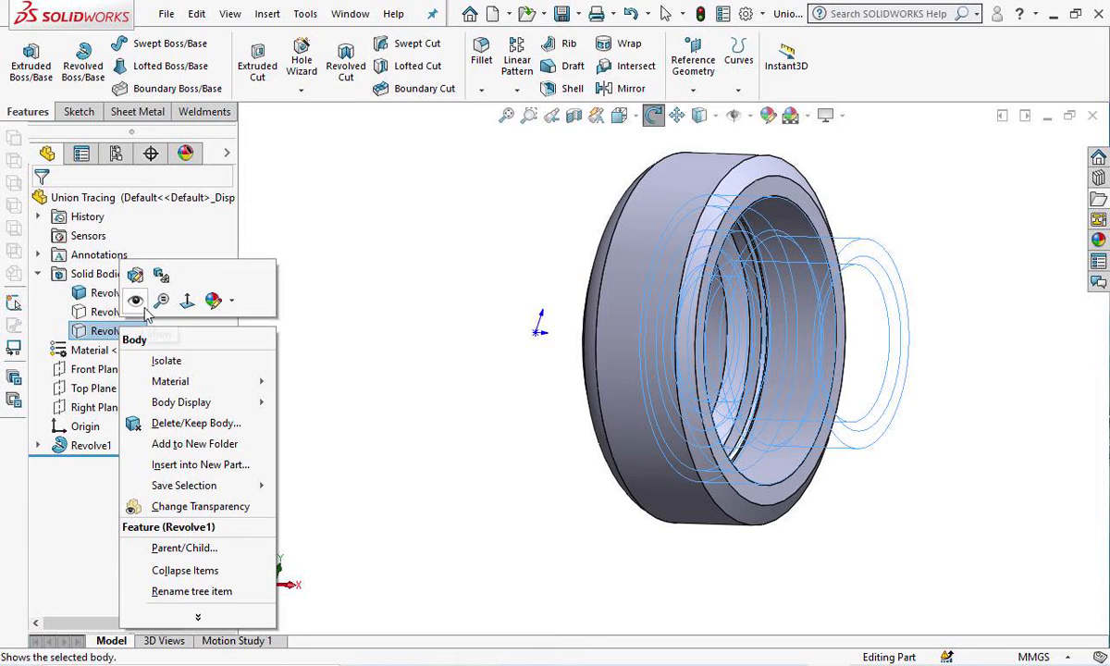
left_click(136, 305)
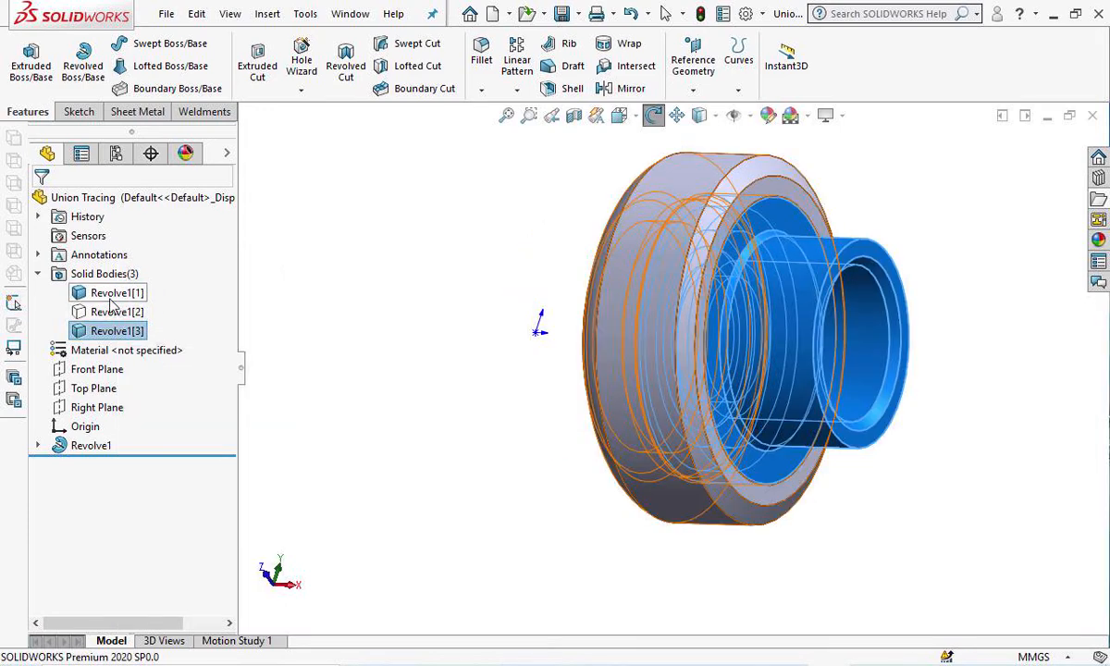
right_click(116, 294)
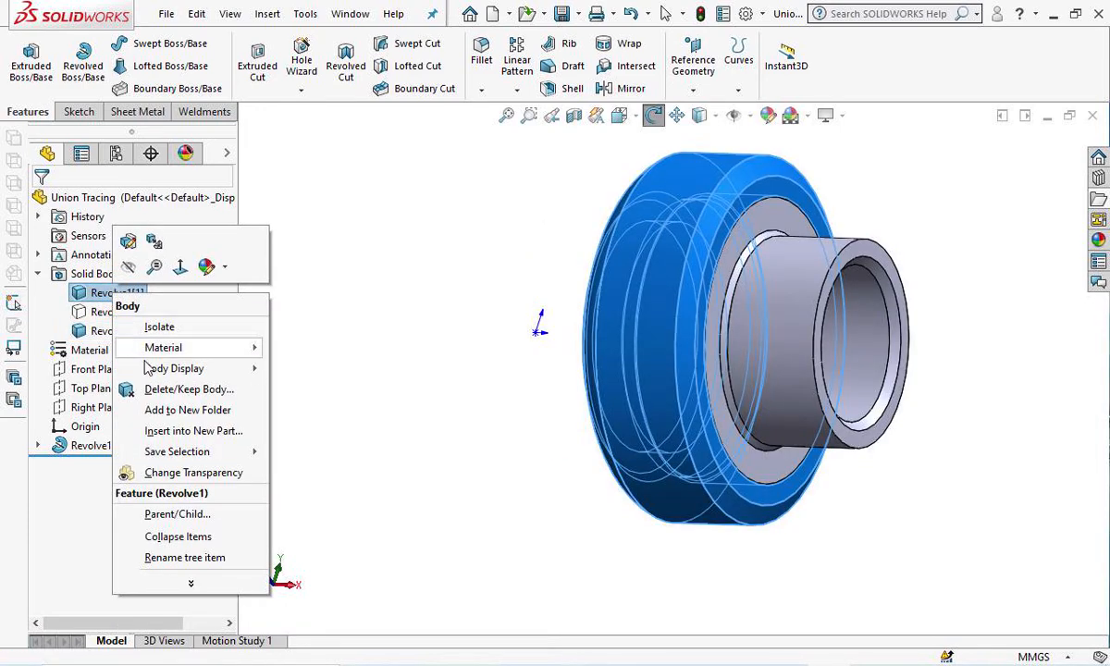
left_click(129, 271)
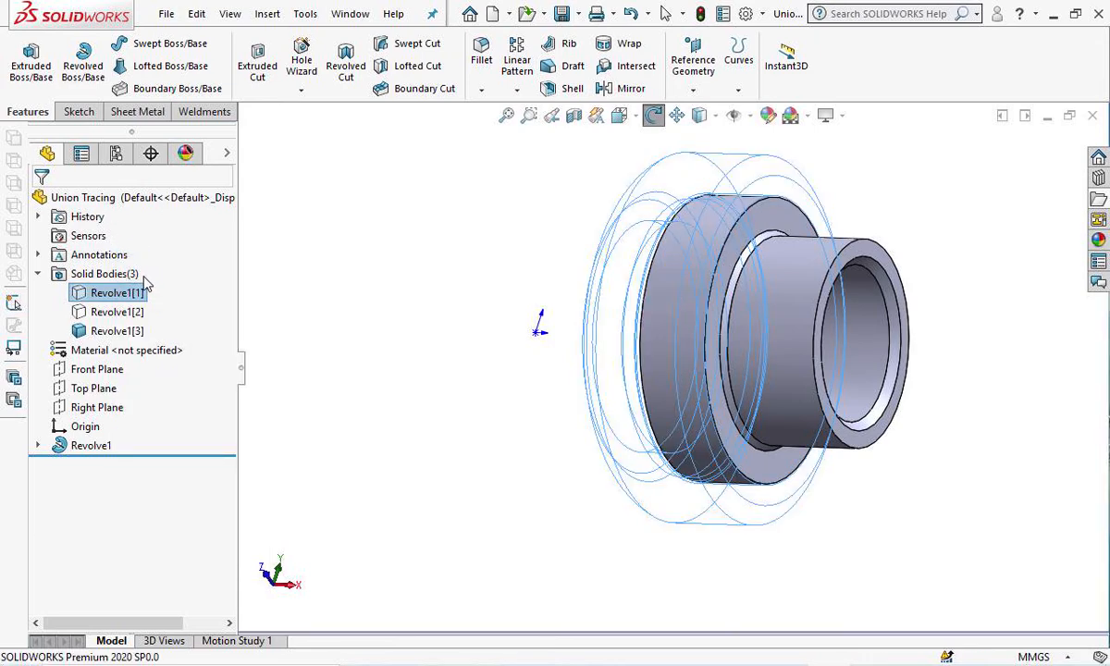
left_click_drag(645, 159, 627, 335)
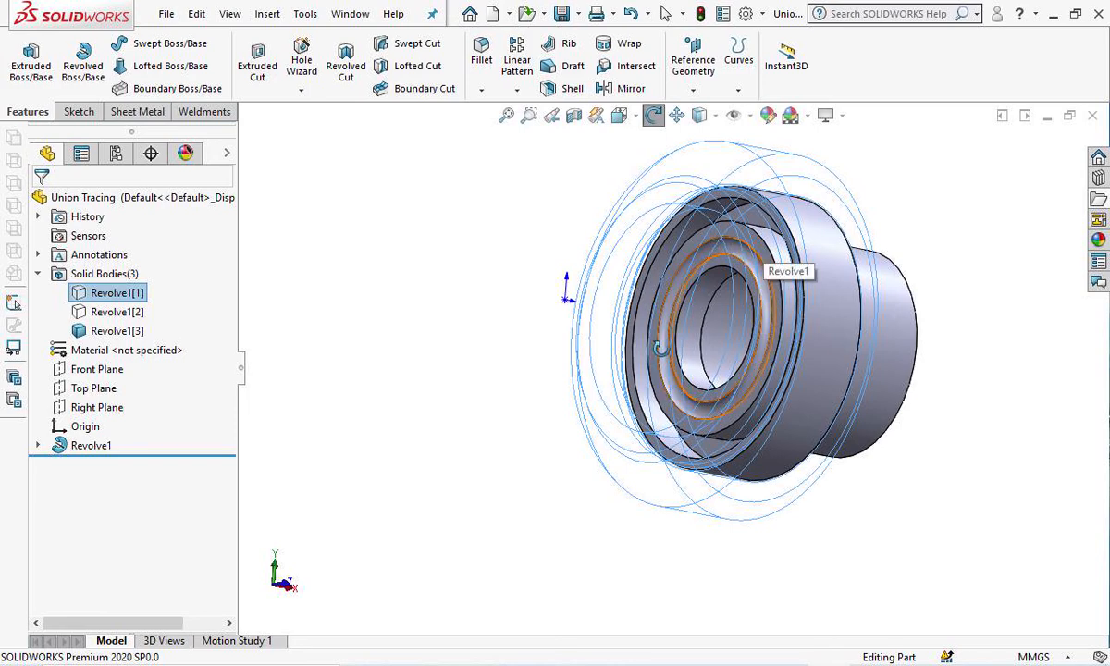
left_click_drag(812, 282, 924, 344)
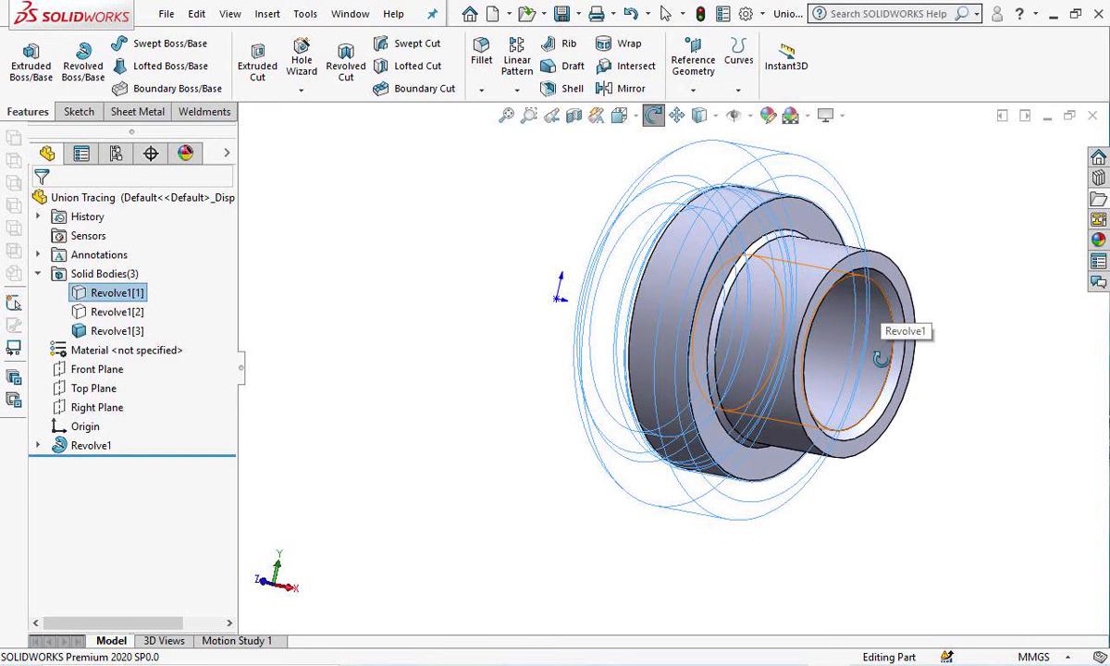
left_click_drag(881, 359, 443, 292)
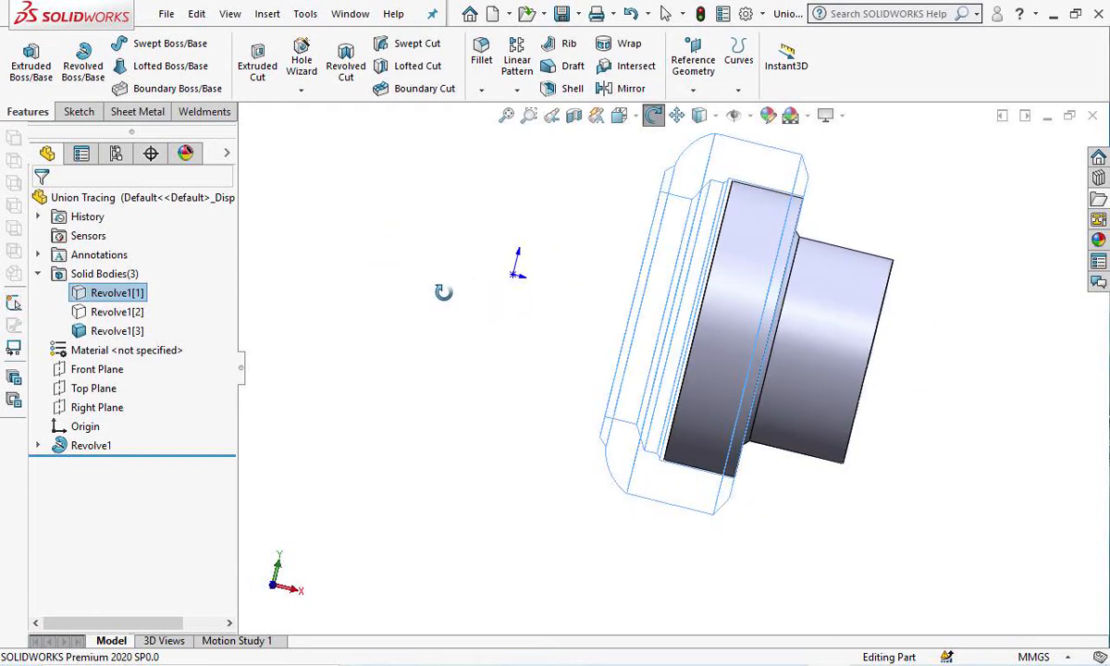
Show the left pipe-end body, hide the right pipe-end body, and inspect the left one from several angles.
left_click(116, 312)
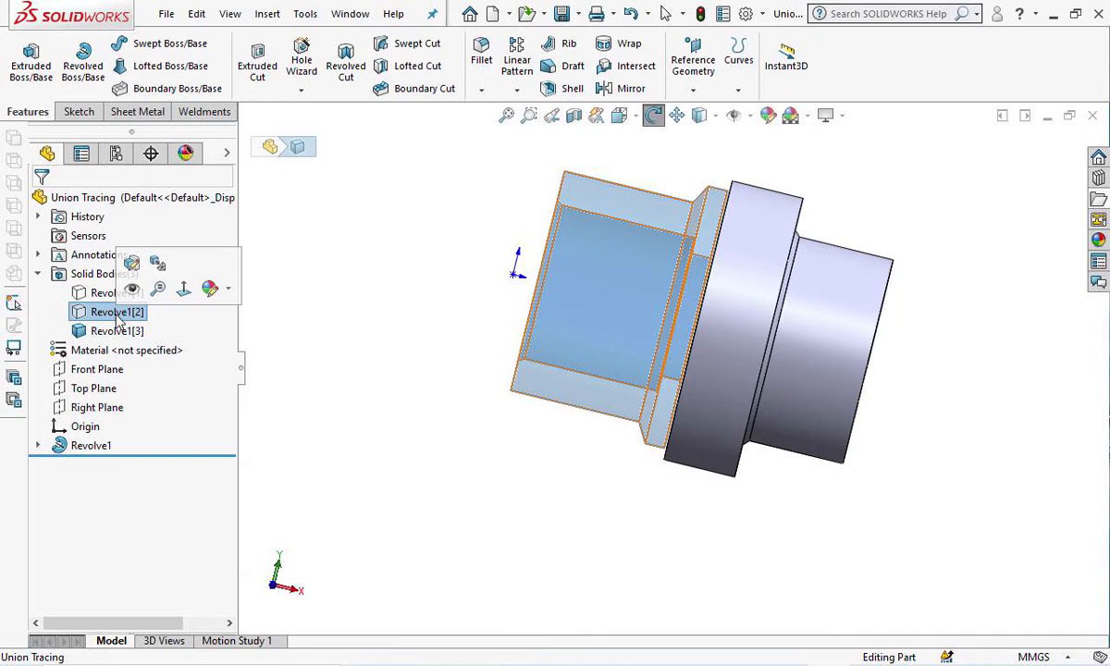
right_click(117, 316)
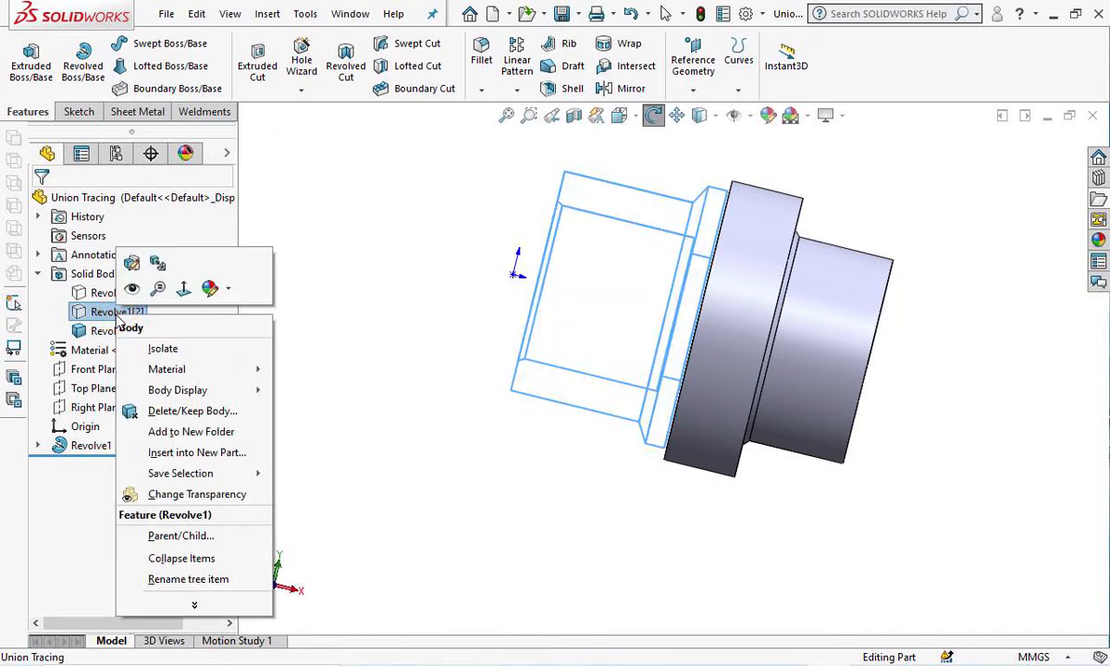
left_click(134, 291)
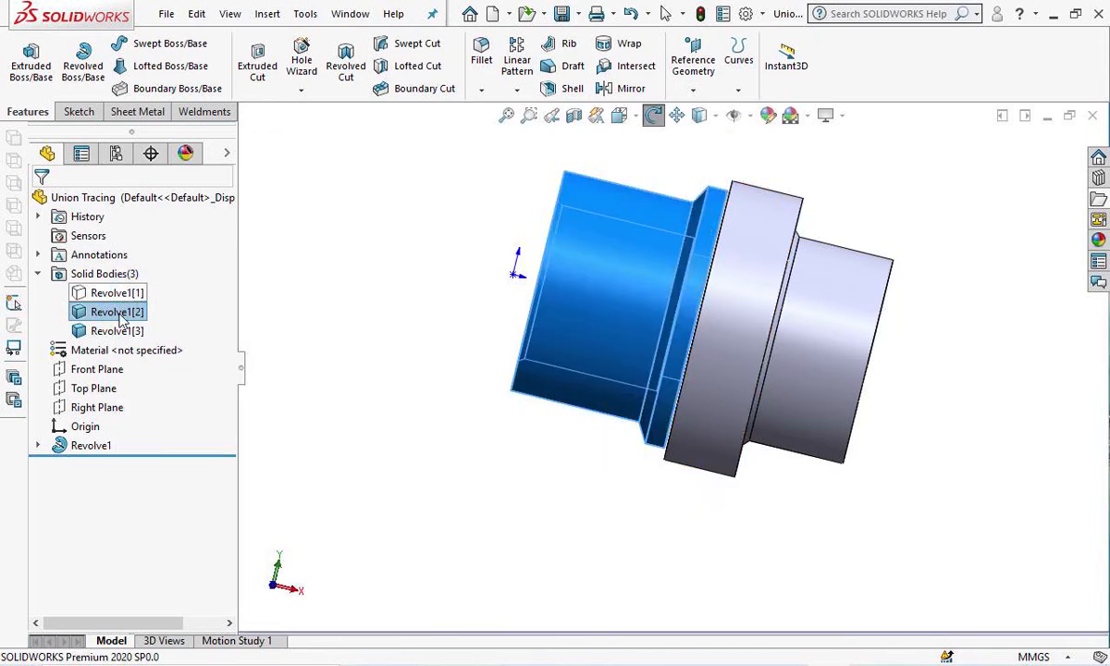
right_click(114, 331)
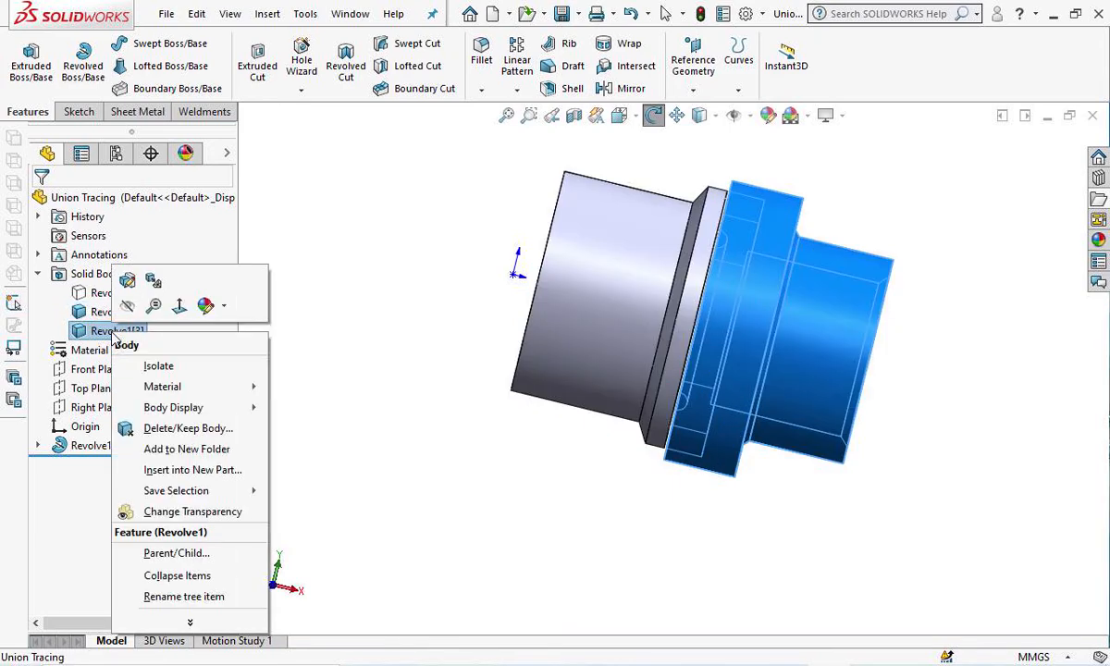
left_click(127, 285)
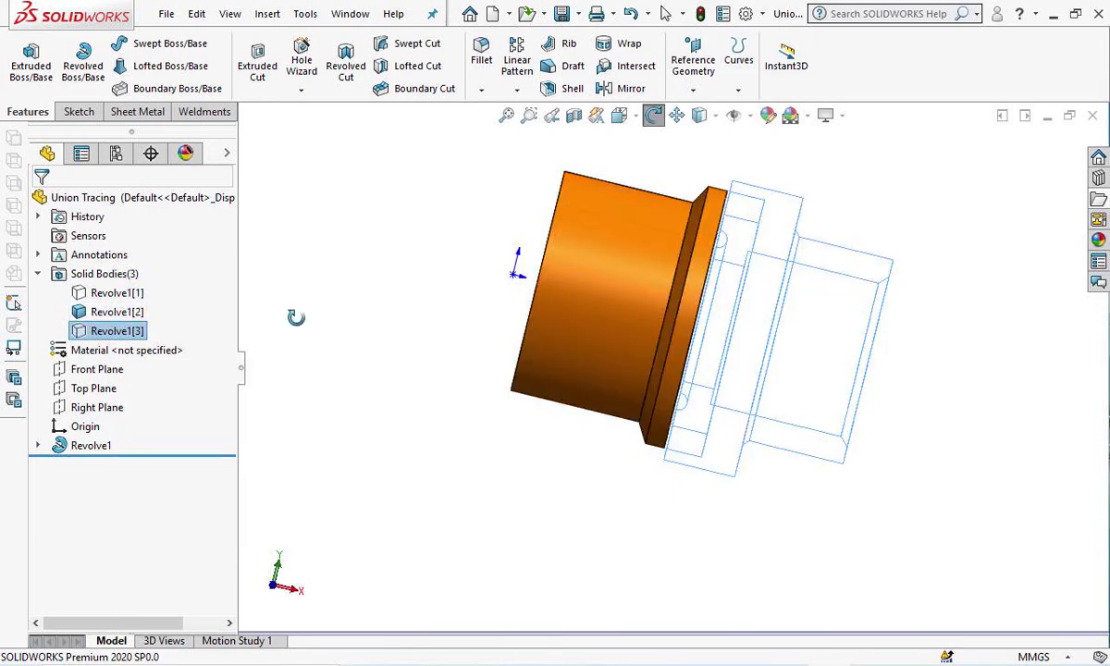
left_click_drag(449, 275, 946, 275)
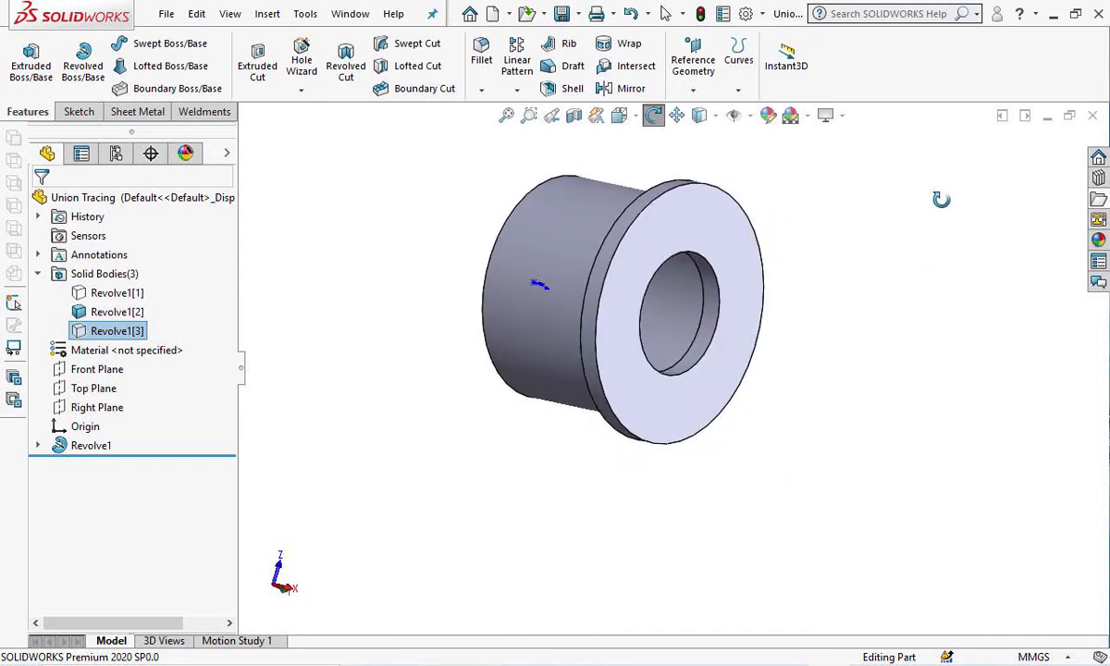
left_click_drag(939, 198, 980, 207)
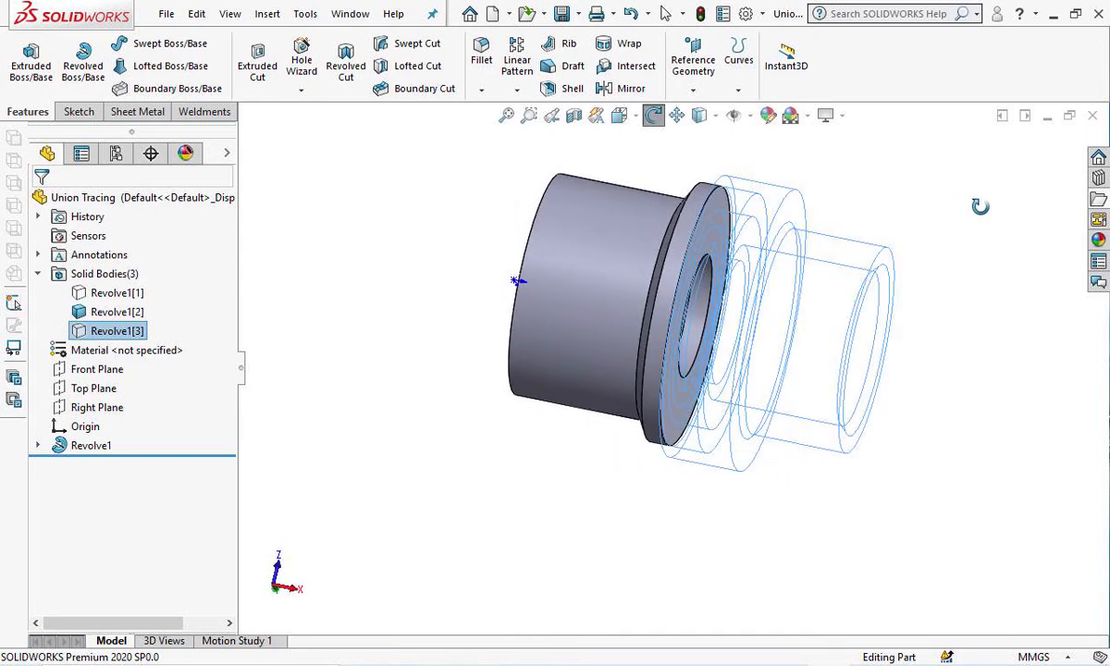
left_click_drag(891, 462, 891, 252)
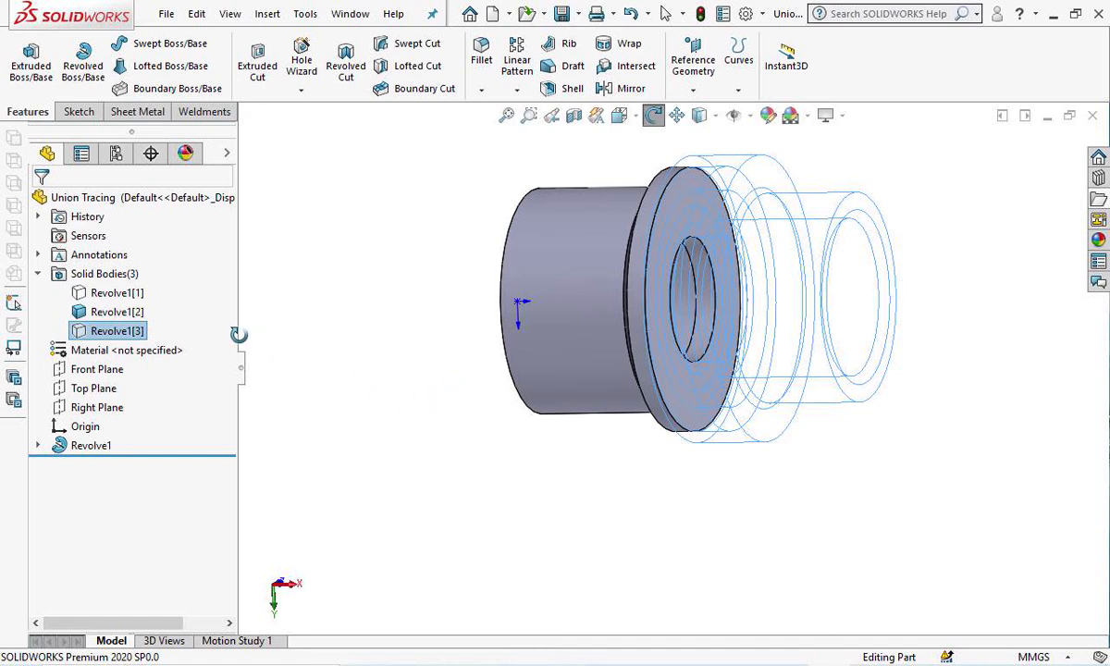
Show the right pipe-end and union nut bodies again and inspect the complete union from both ends.
right_click(120, 335)
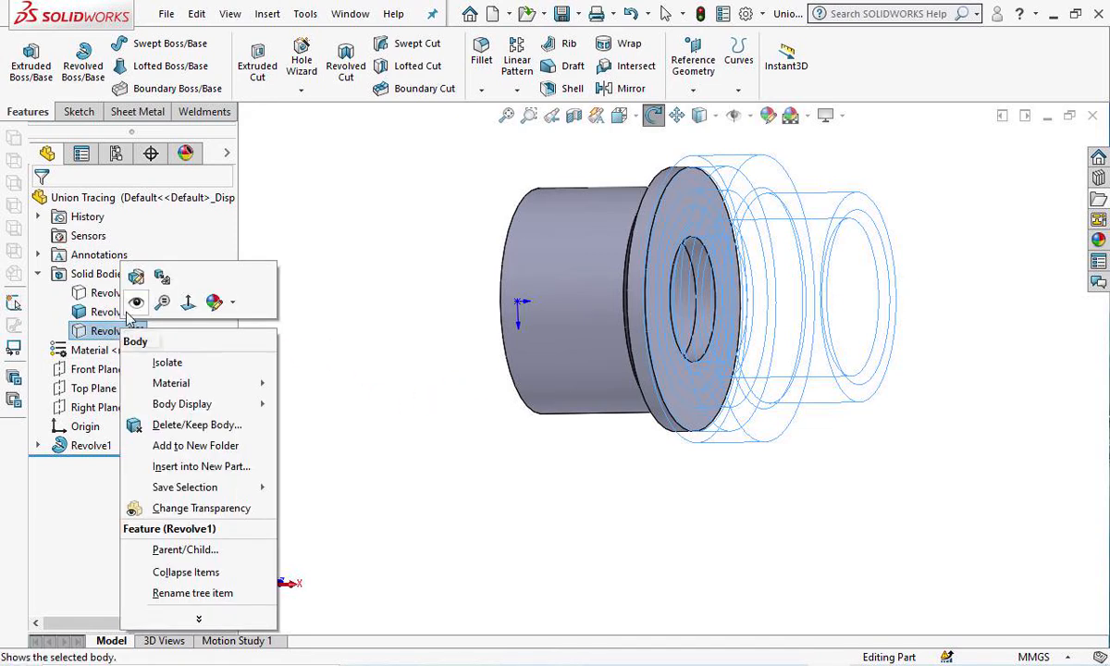
left_click(104, 300)
right_click(114, 293)
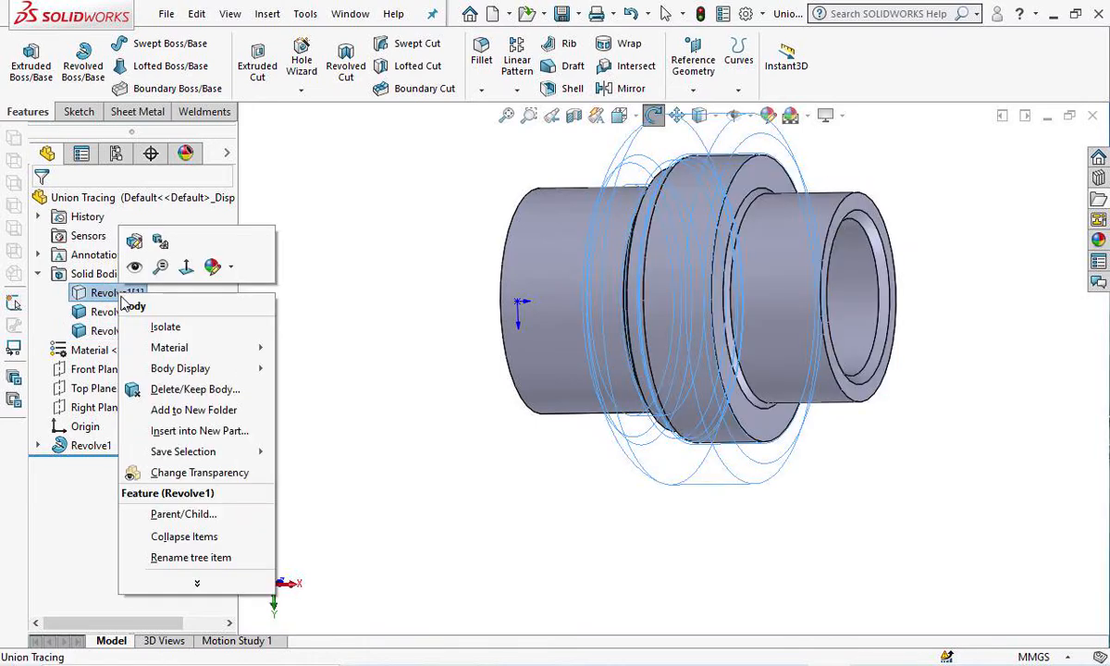
left_click(136, 272)
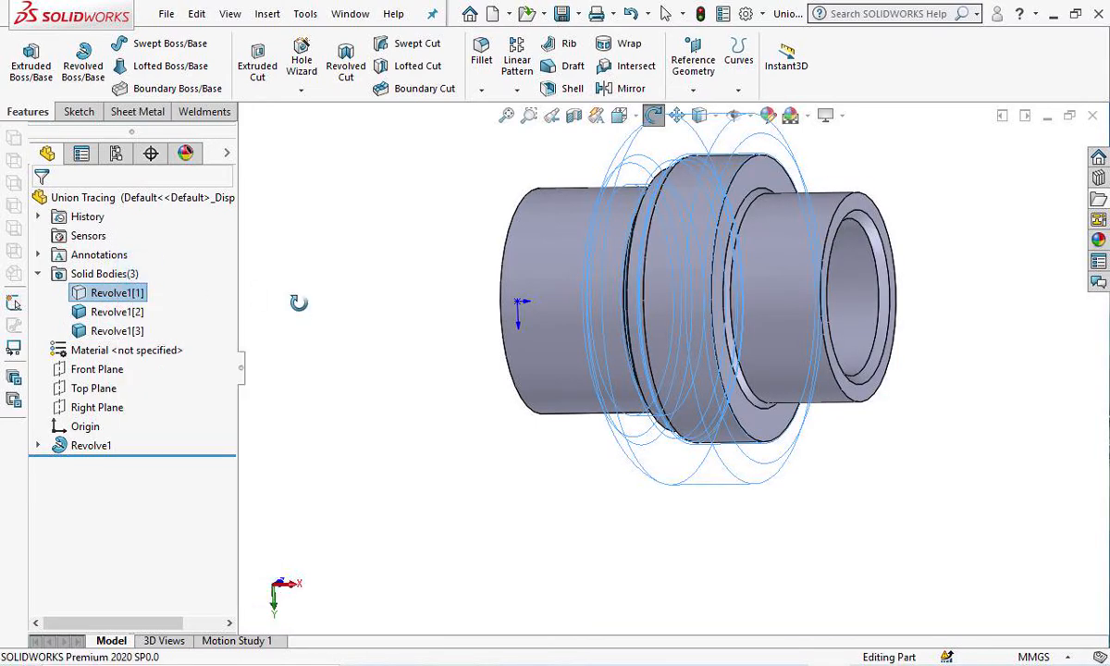
left_click_drag(411, 322, 389, 342)
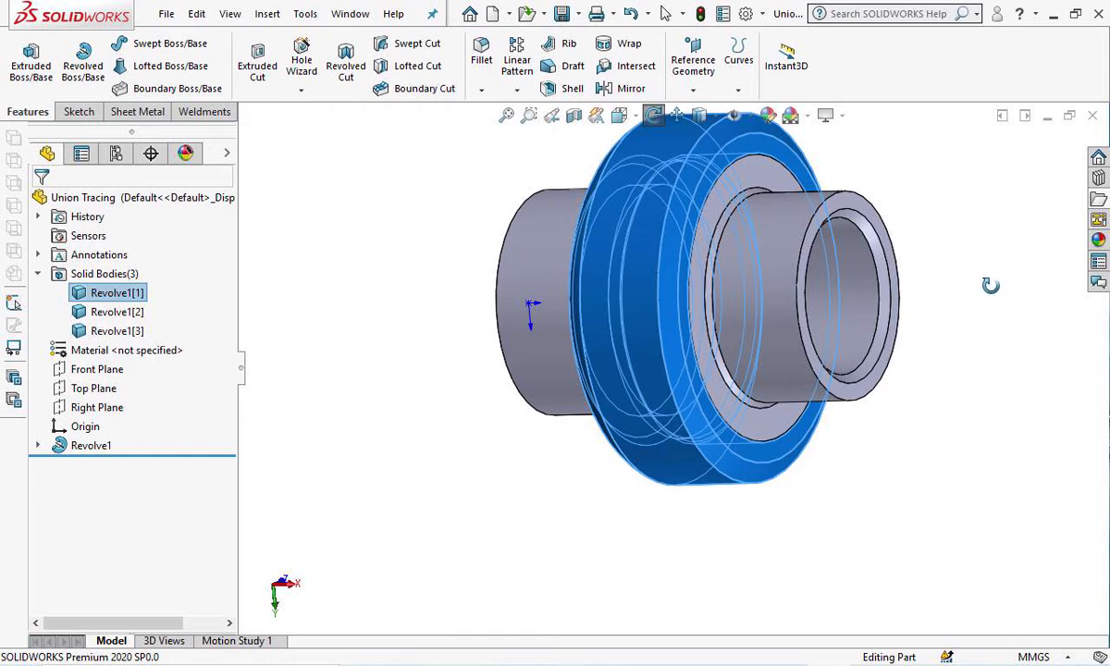
left_click_drag(916, 327, 921, 269)
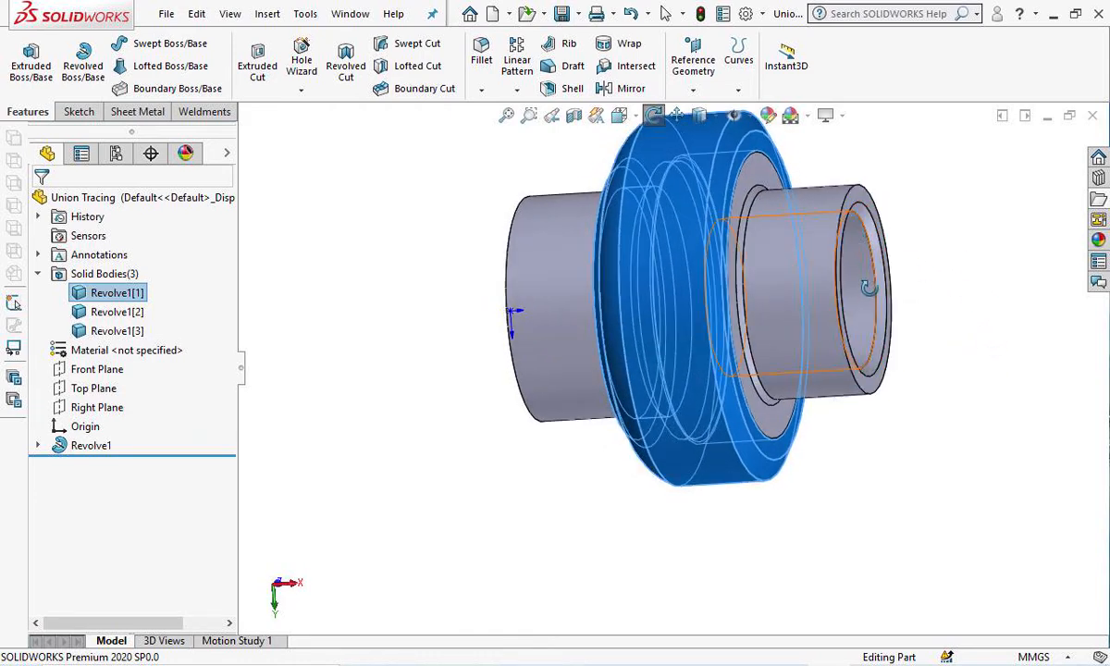
left_click_drag(471, 340, 516, 396)
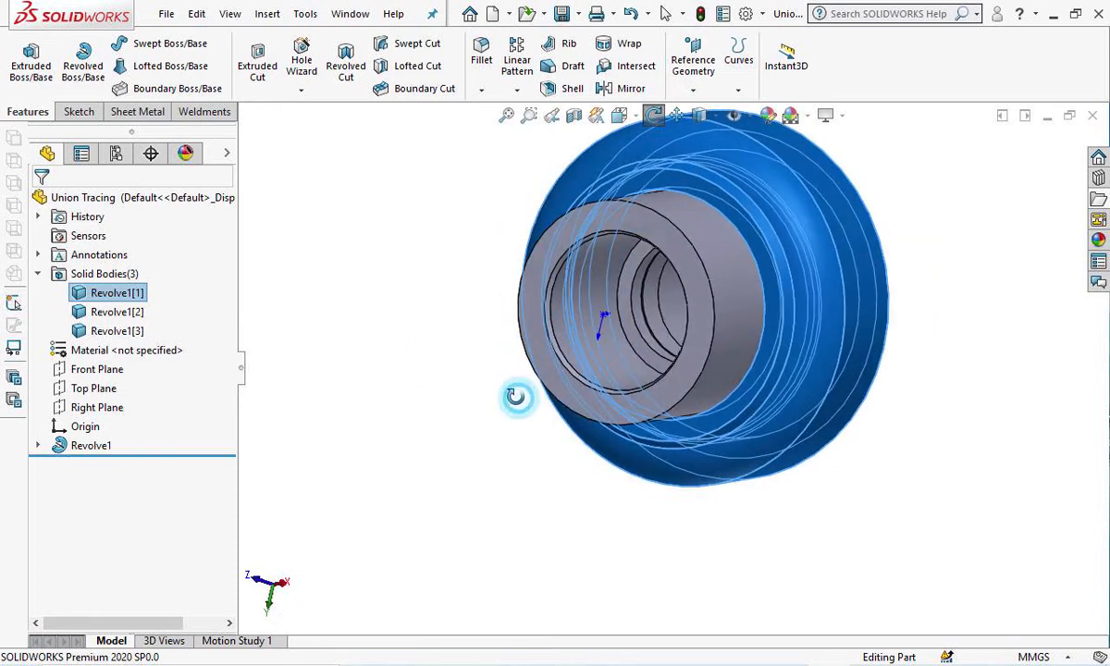
left_click_drag(955, 519, 848, 456)
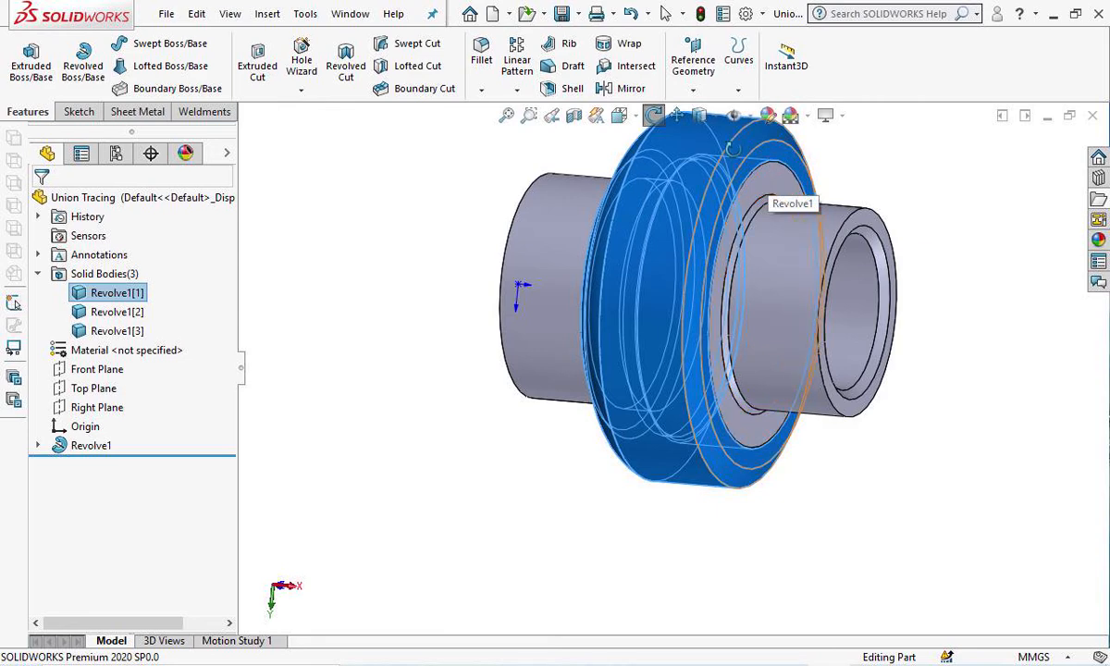
left_click(788, 191)
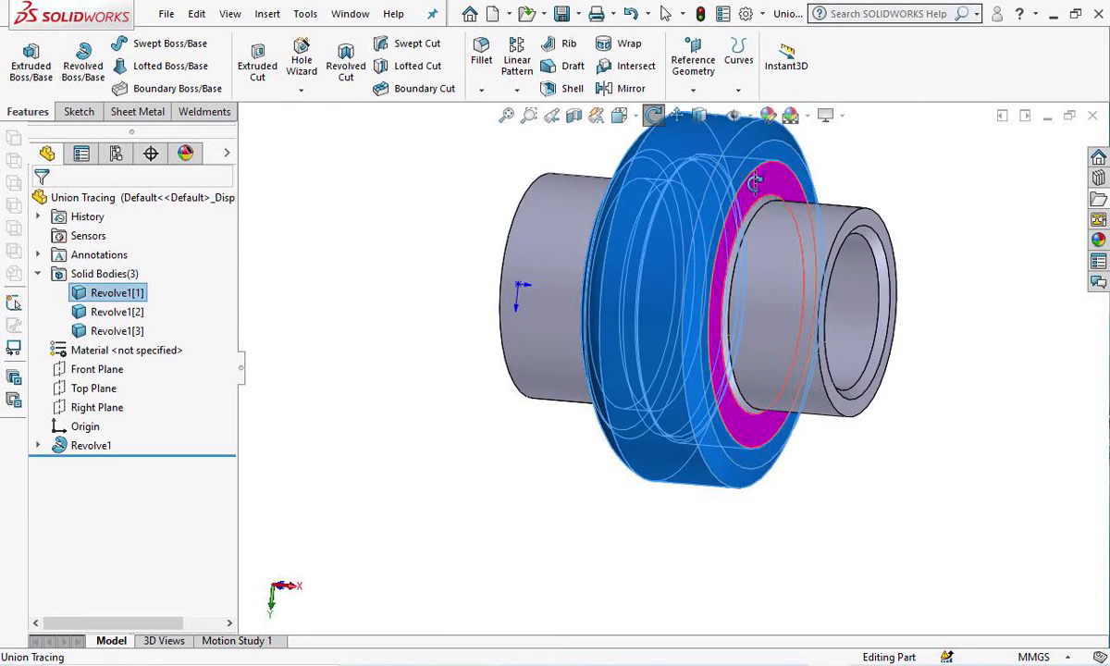
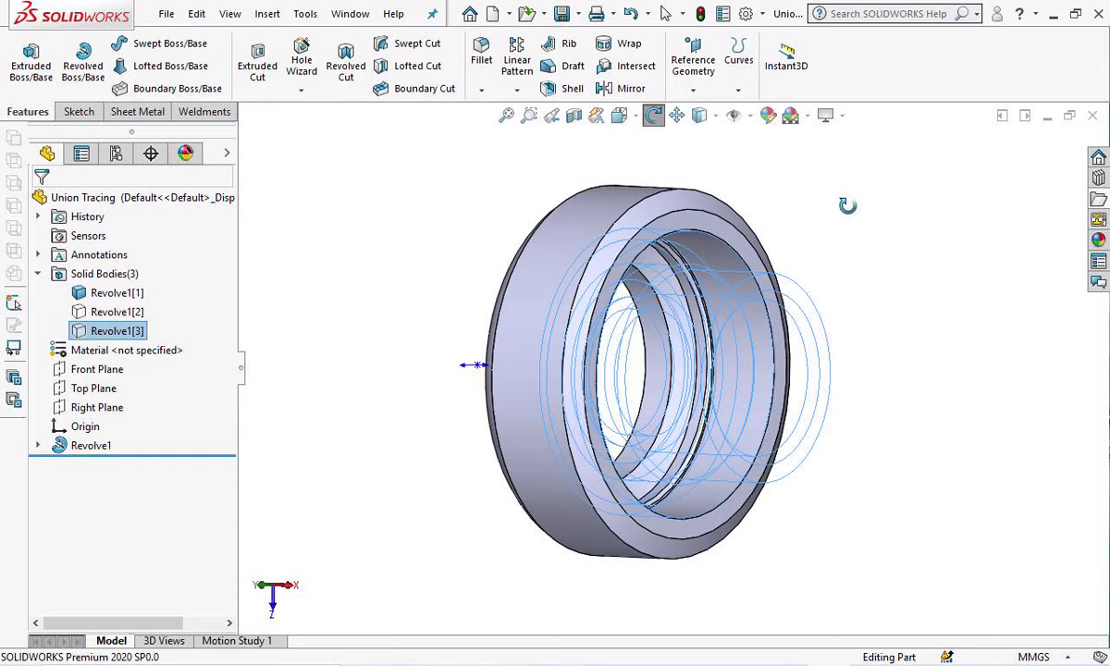
Start a Thread feature on the union nut, using the inner circular edge of its wide opening as the thread location.
left_click(301, 92)
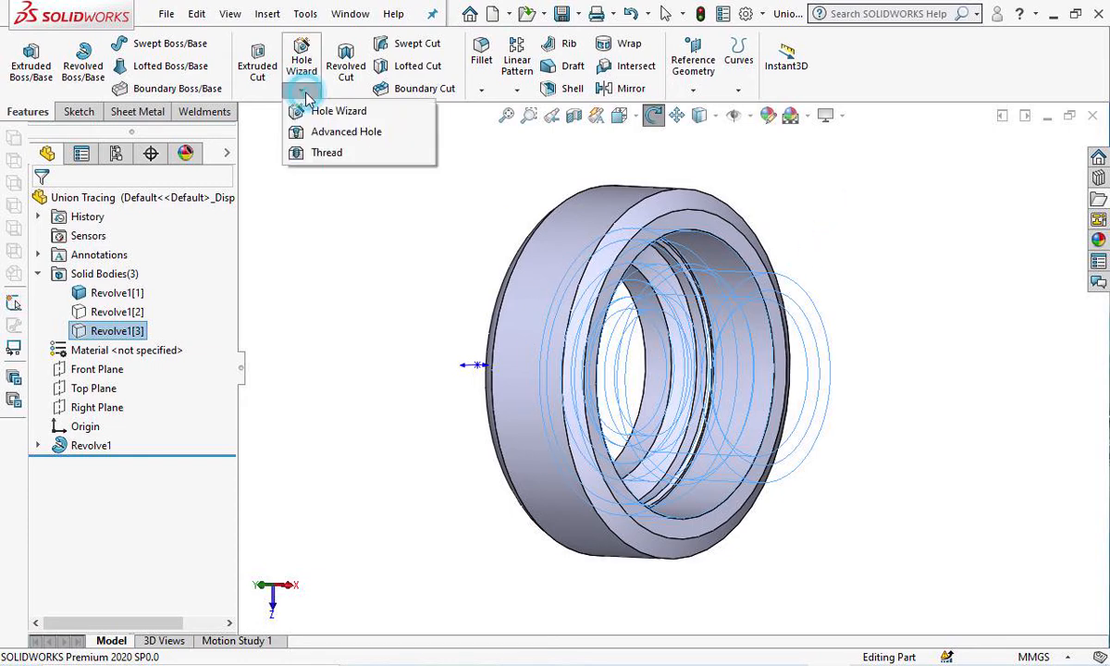
left_click(329, 154)
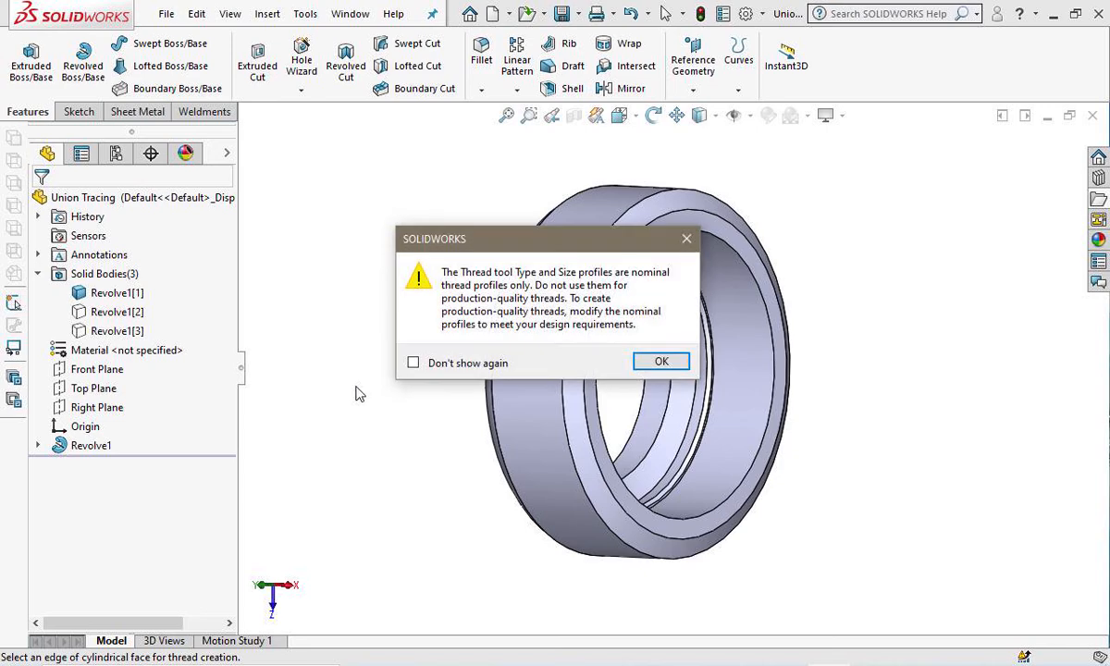
left_click(660, 361)
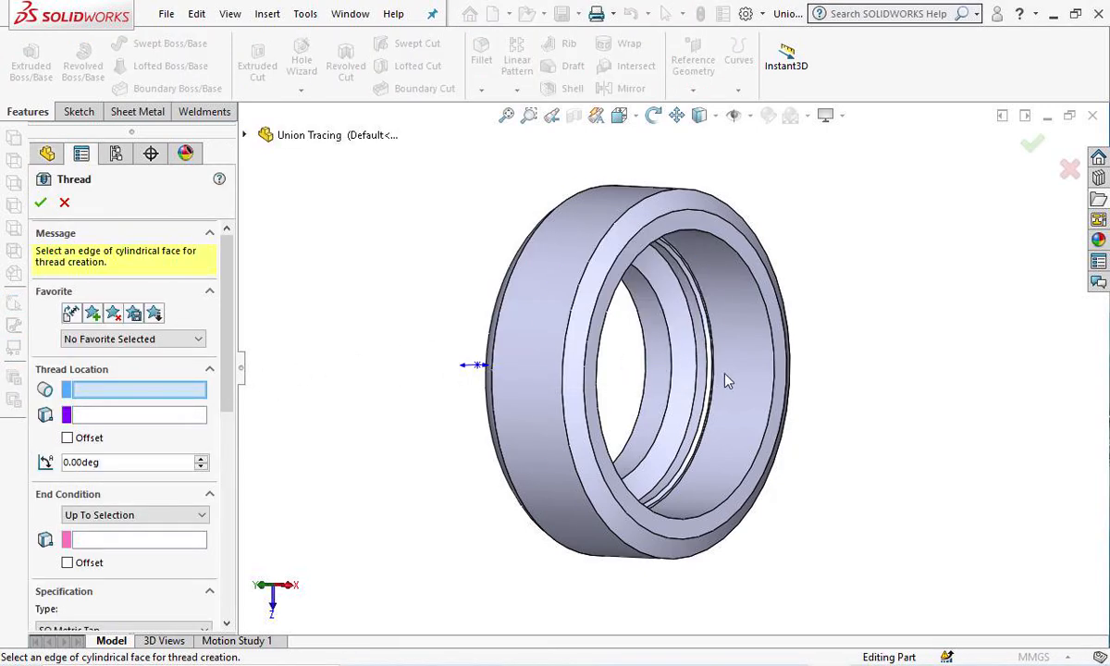
left_click(775, 348)
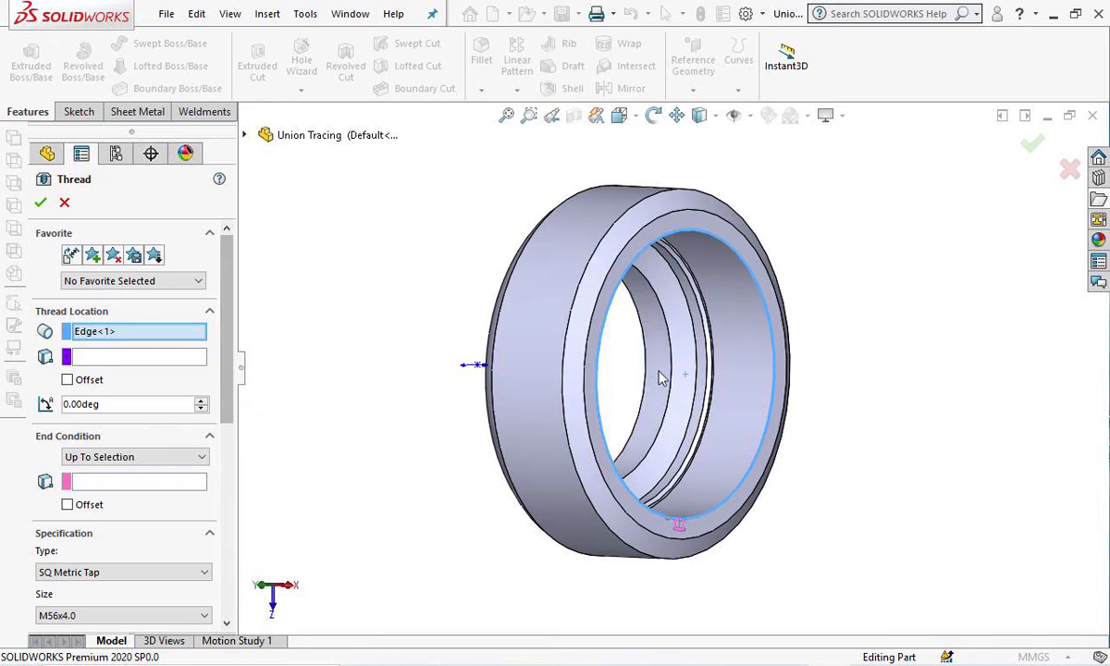
scroll(734, 382, "down", 2)
scroll(734, 382, "down", 3)
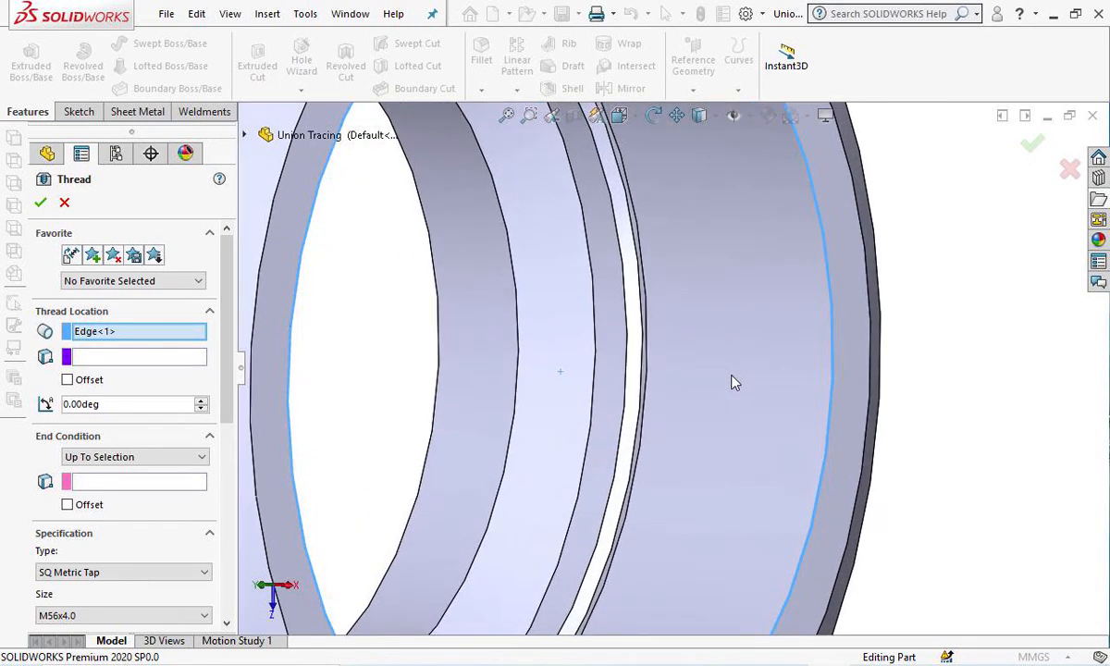
scroll(734, 382, "down", 3)
scroll(734, 382, "up", 2)
scroll(733, 382, "up", 5)
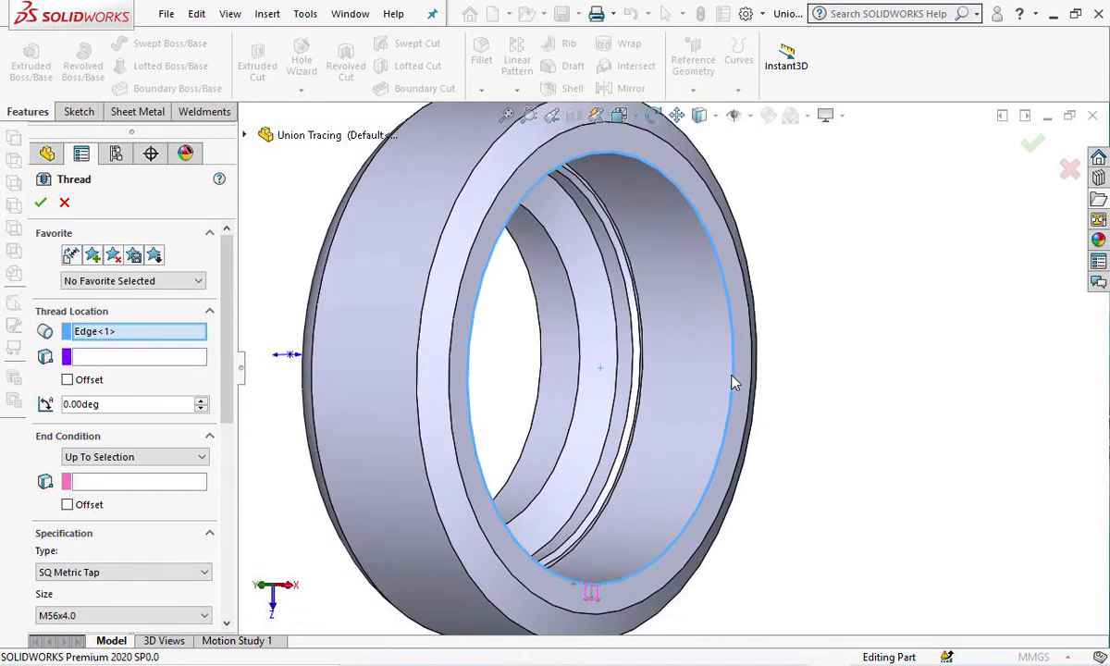
scroll(734, 382, "down", 3)
scroll(733, 383, "up", 3)
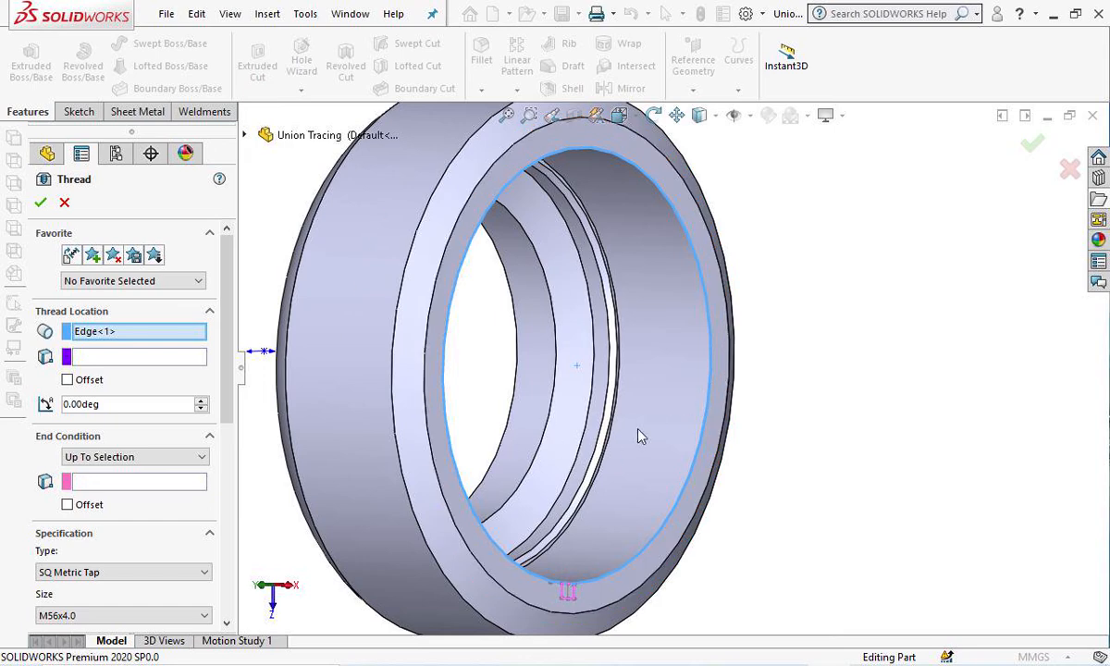
Set the thread's end condition up to the circular edge at the inner end of the bore.
left_click(157, 482)
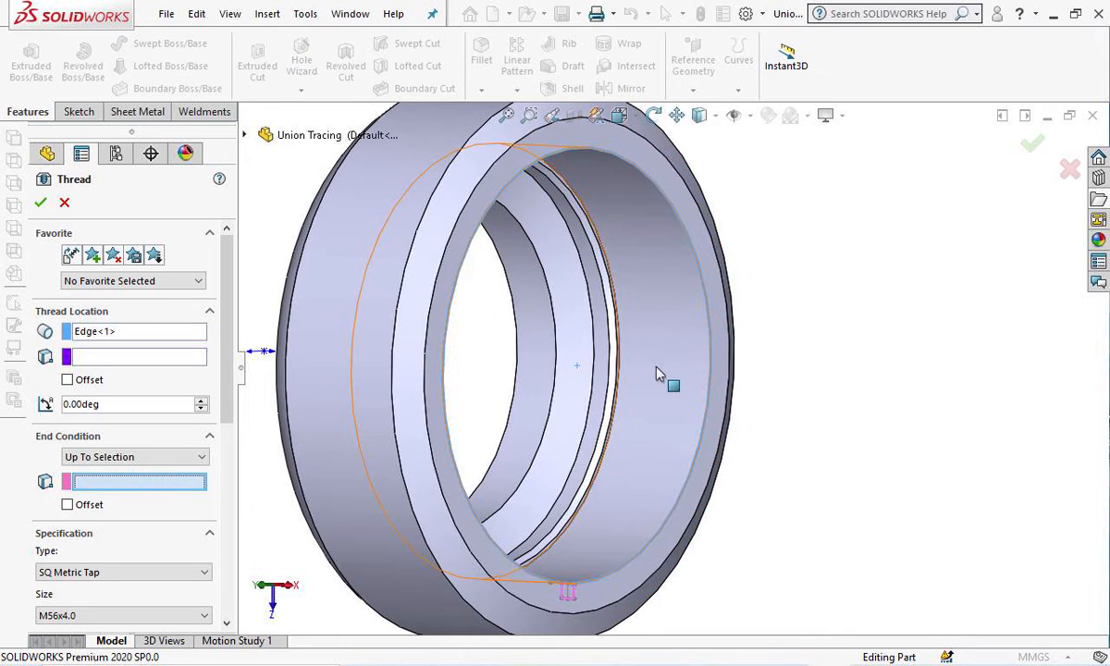
scroll(615, 351, "down", 3)
left_click(585, 378)
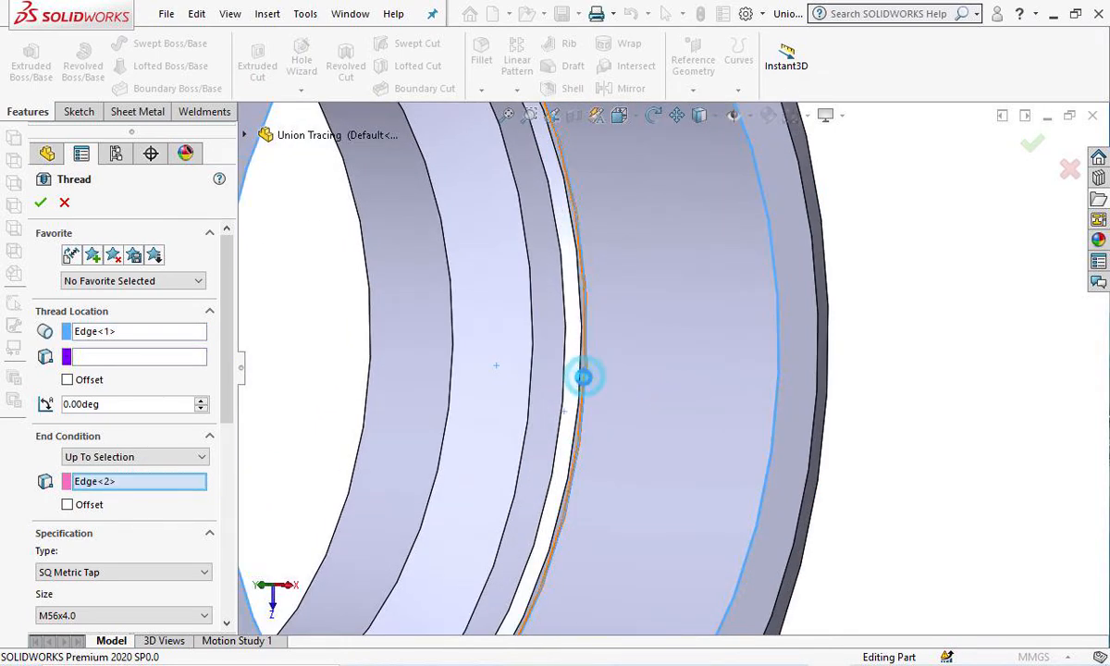
scroll(543, 460, "down", 2)
scroll(543, 460, "up", 3)
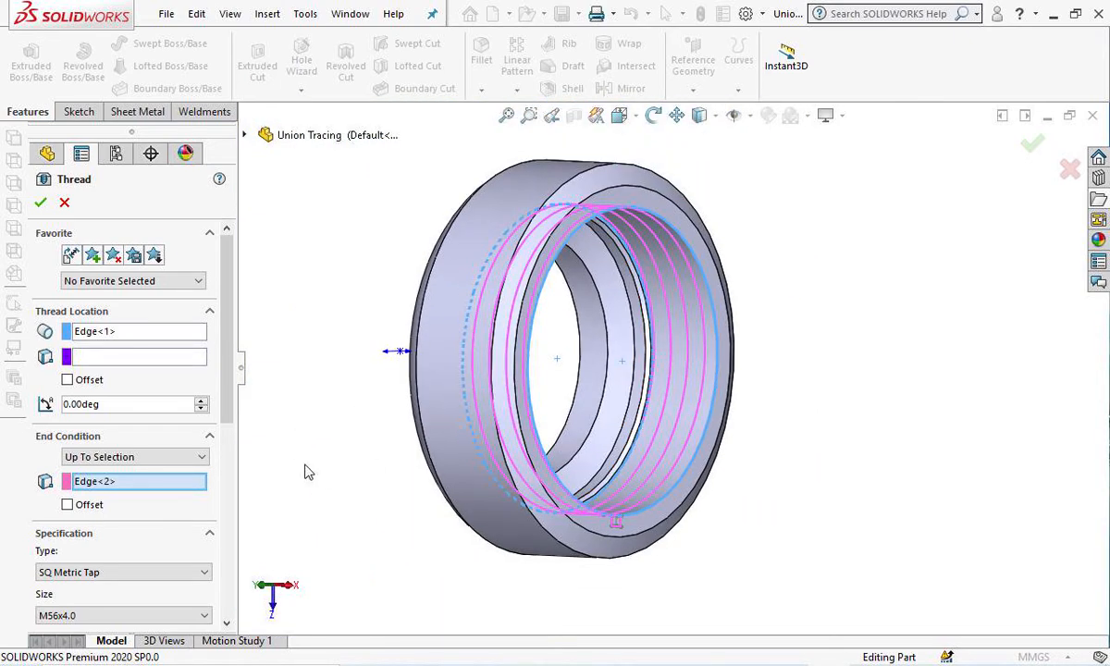
Try to cut the SQ Metric Tap M56x4.0 thread with diameter override 57.55488125 mm and pitch override 4 mm, and abandon the command.
left_click_drag(235, 354, 232, 454)
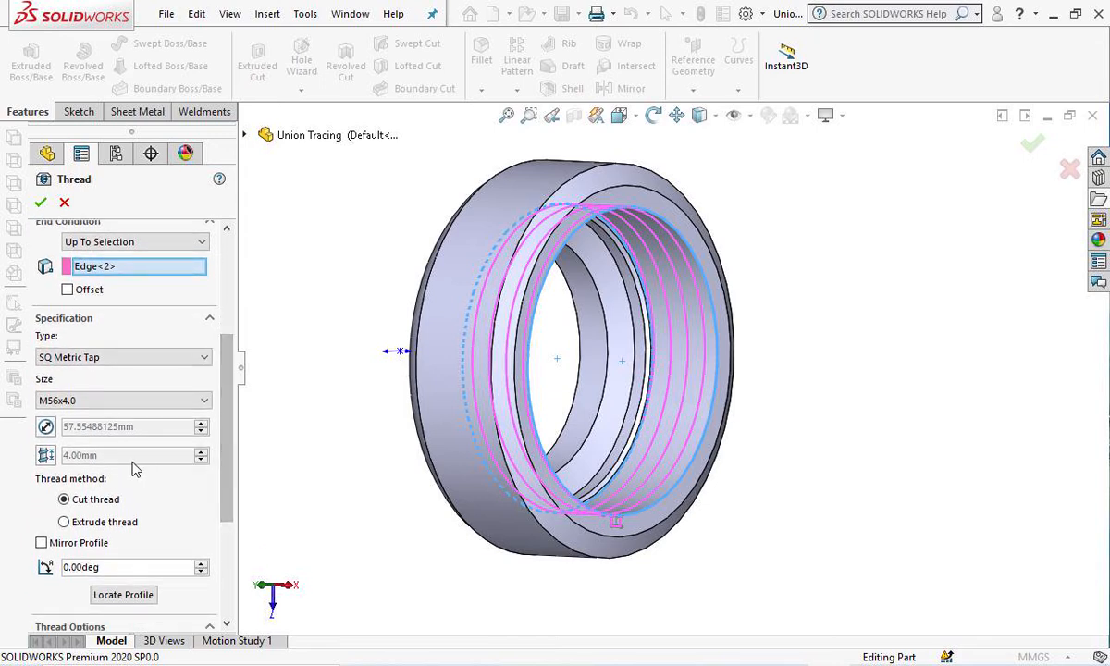
left_click(45, 427)
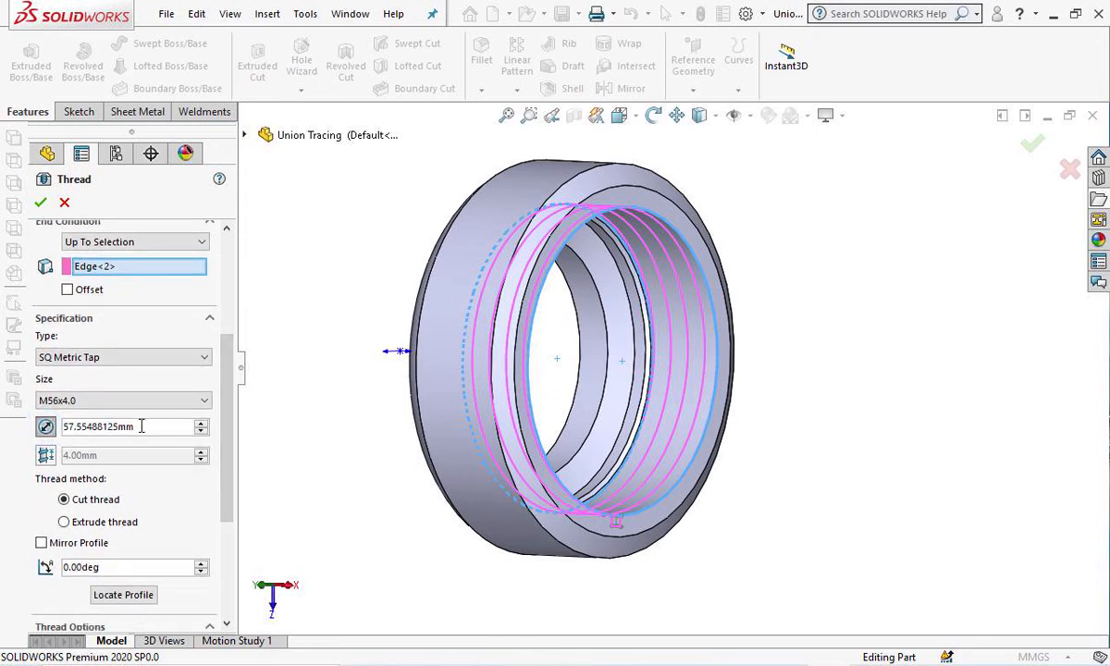
left_click(45, 454)
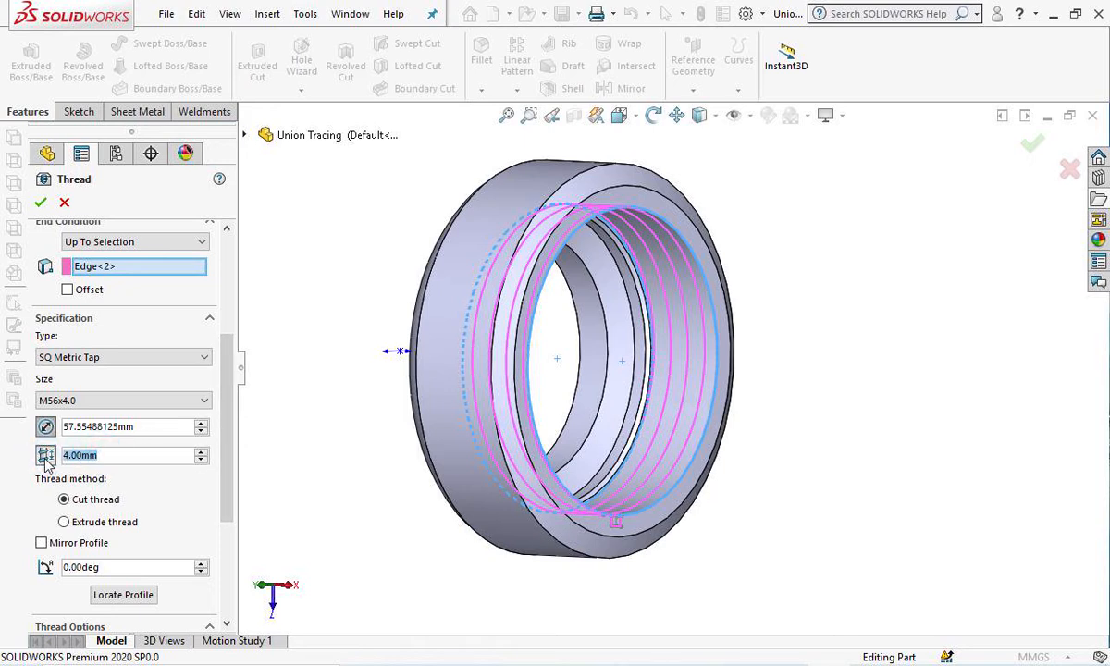
type("4")
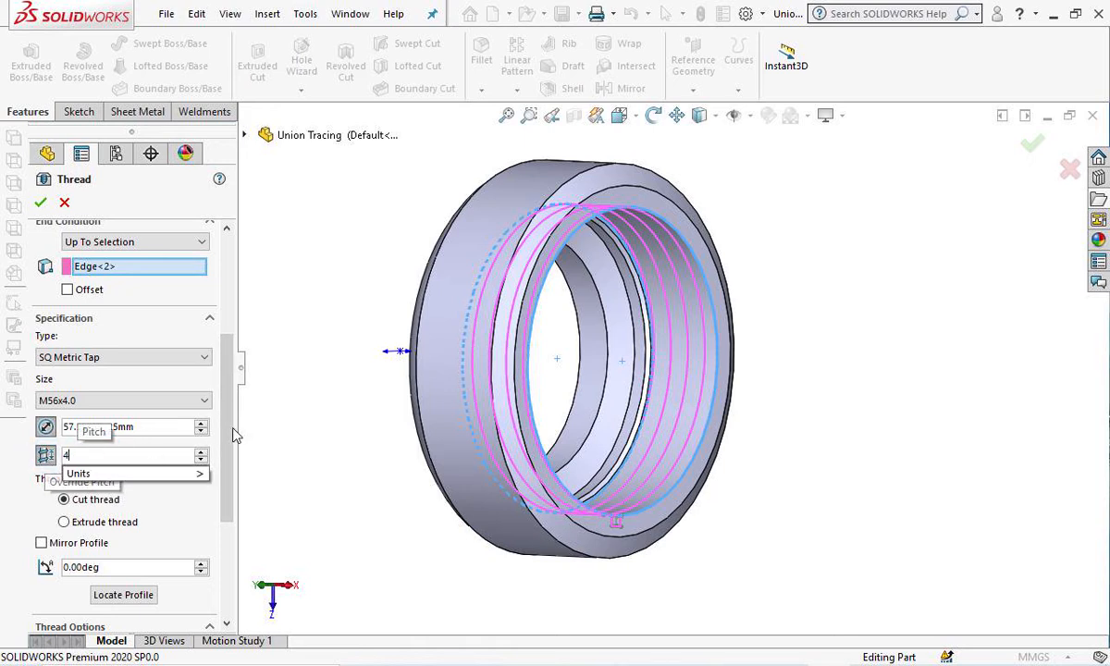
left_click(167, 324)
left_click(210, 395)
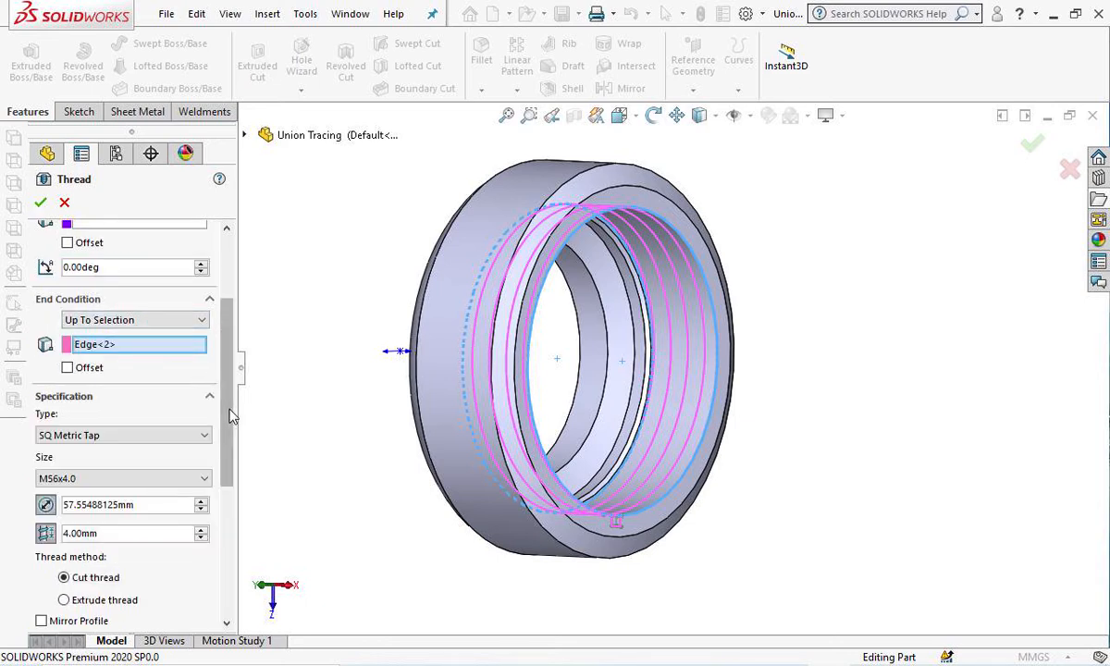
scroll(231, 414, "down", 3)
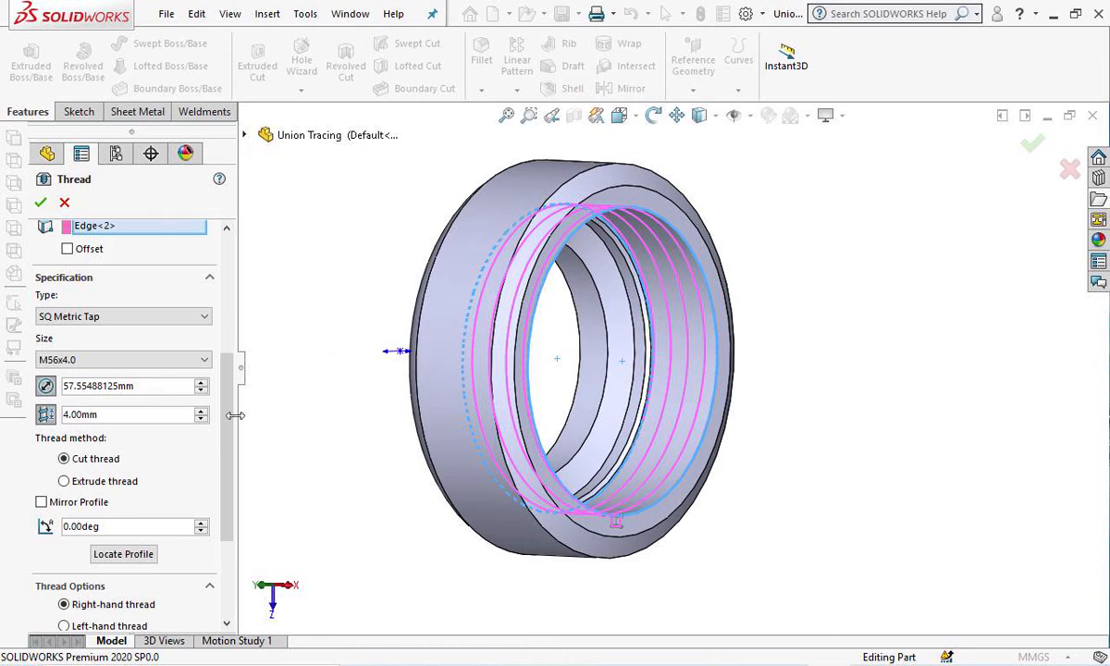
mouse_move(230, 389)
left_mouse_down()
mouse_move(229, 416)
mouse_move(233, 371)
left_mouse_up()
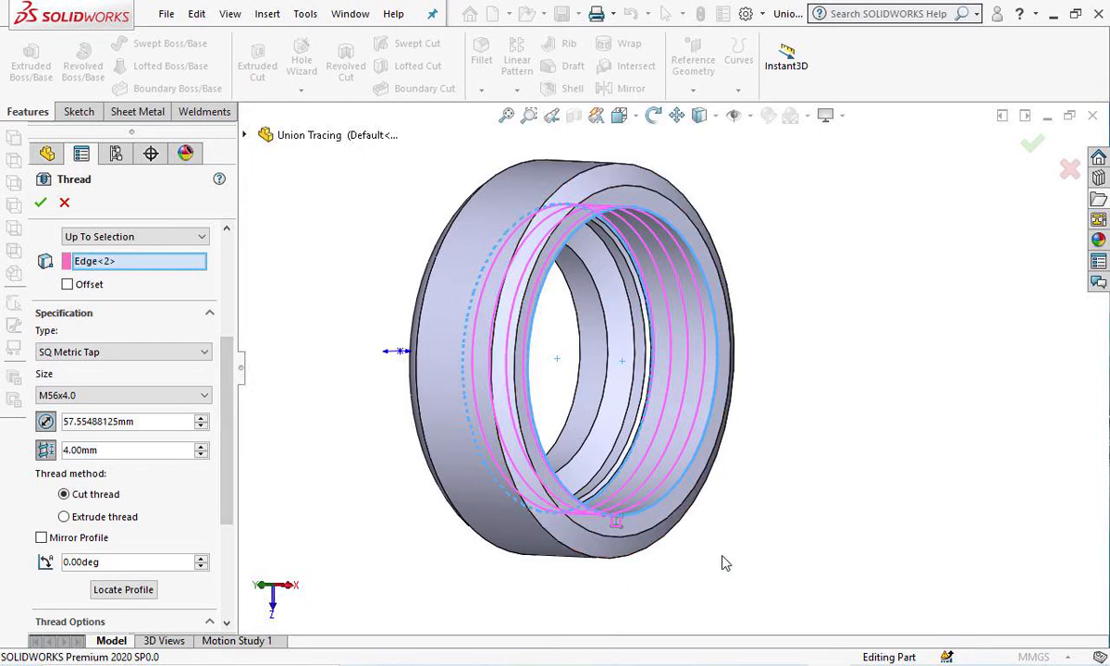
right_click(714, 328)
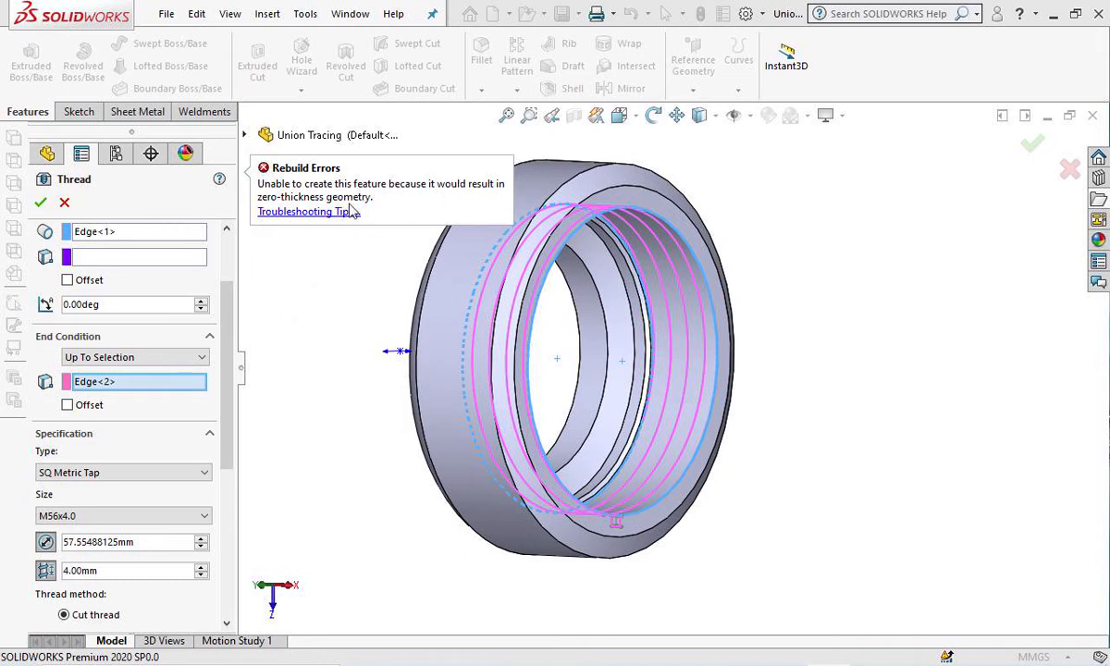
left_click(65, 204)
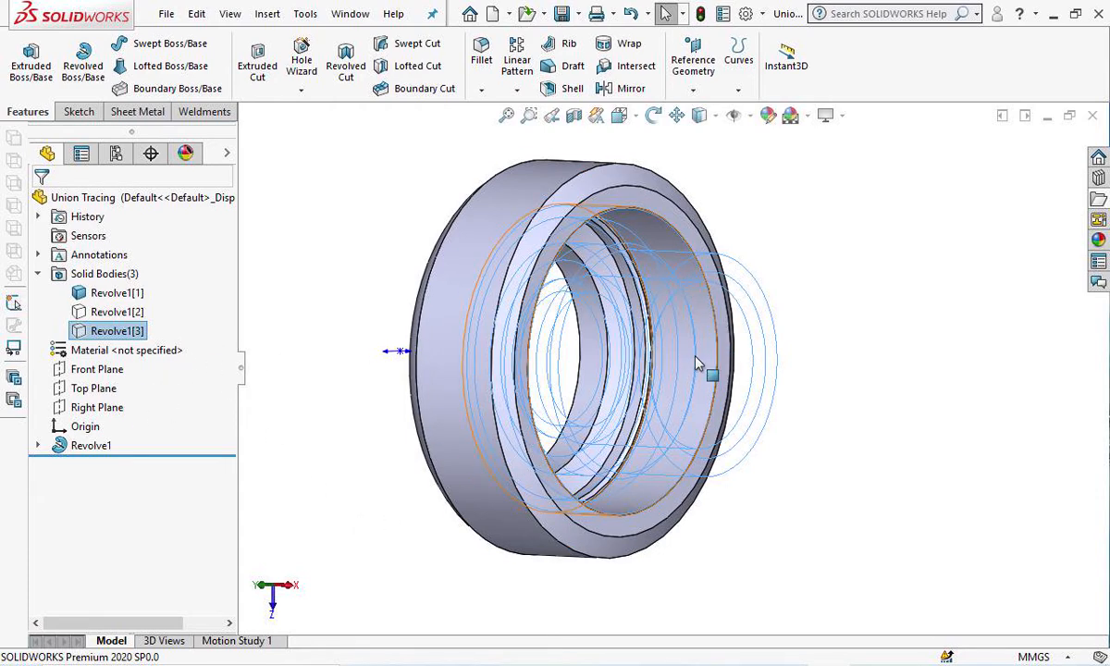
Chamfer the front inner edge of the ring's bore with a 1 mm distance at 45 degrees.
left_click(481, 89)
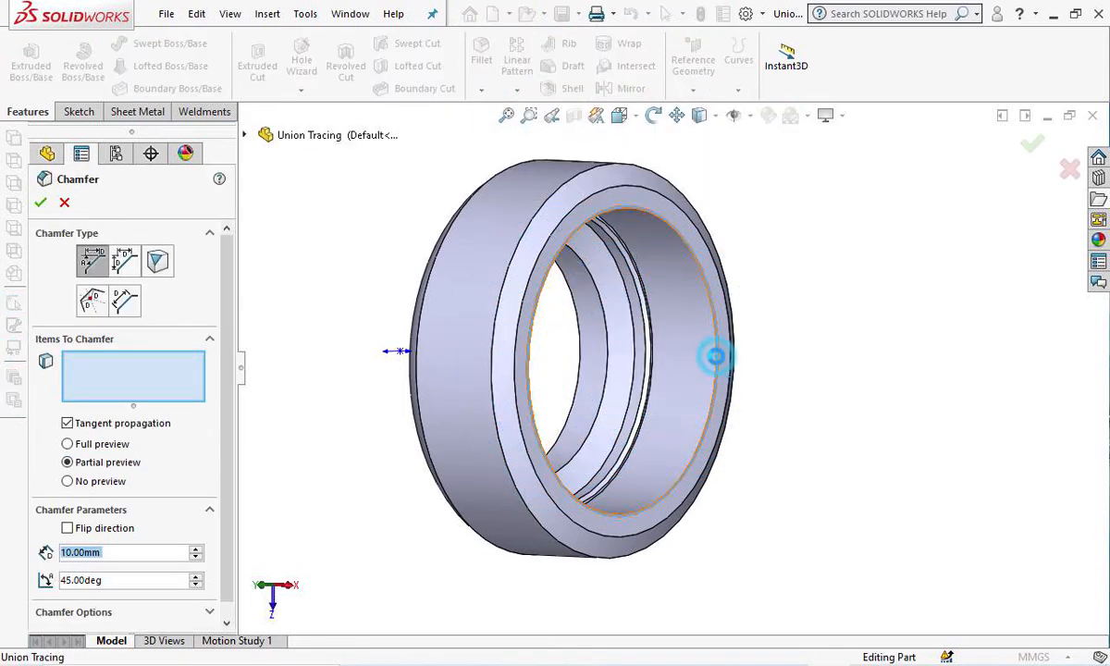
left_click(716, 356)
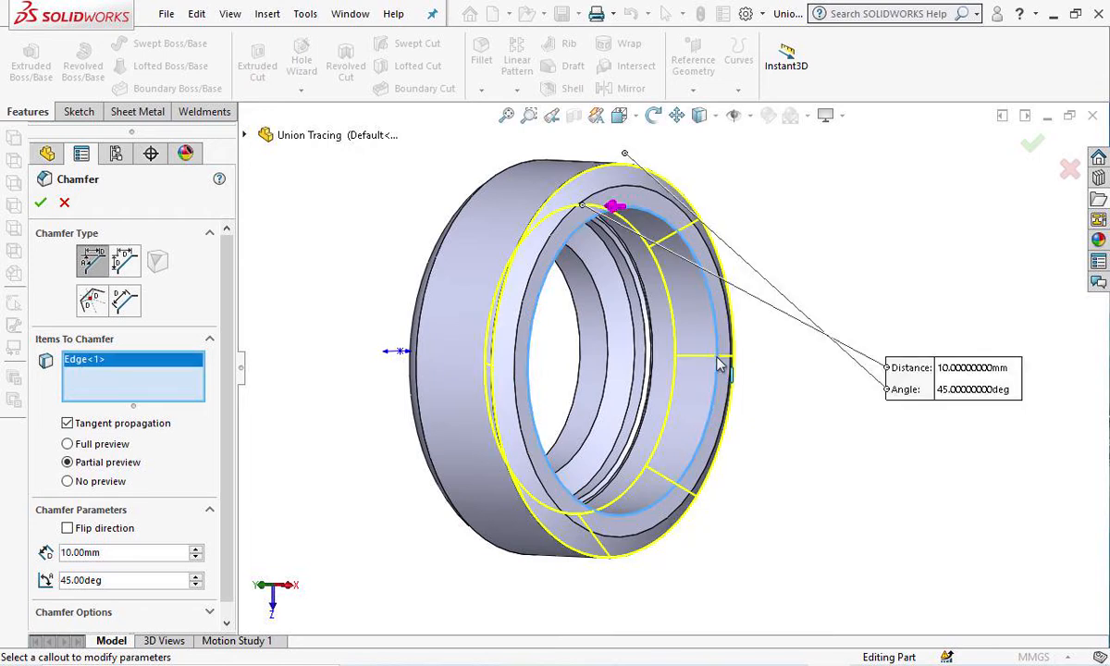
left_click_drag(231, 446, 254, 539)
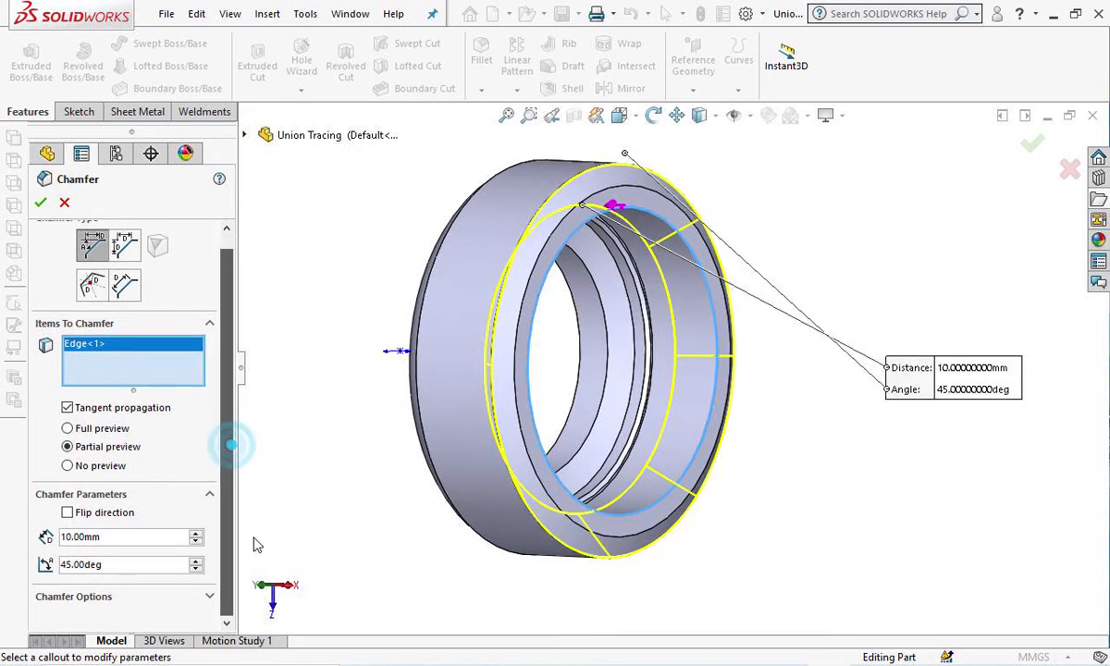
left_click_drag(130, 541, 26, 539)
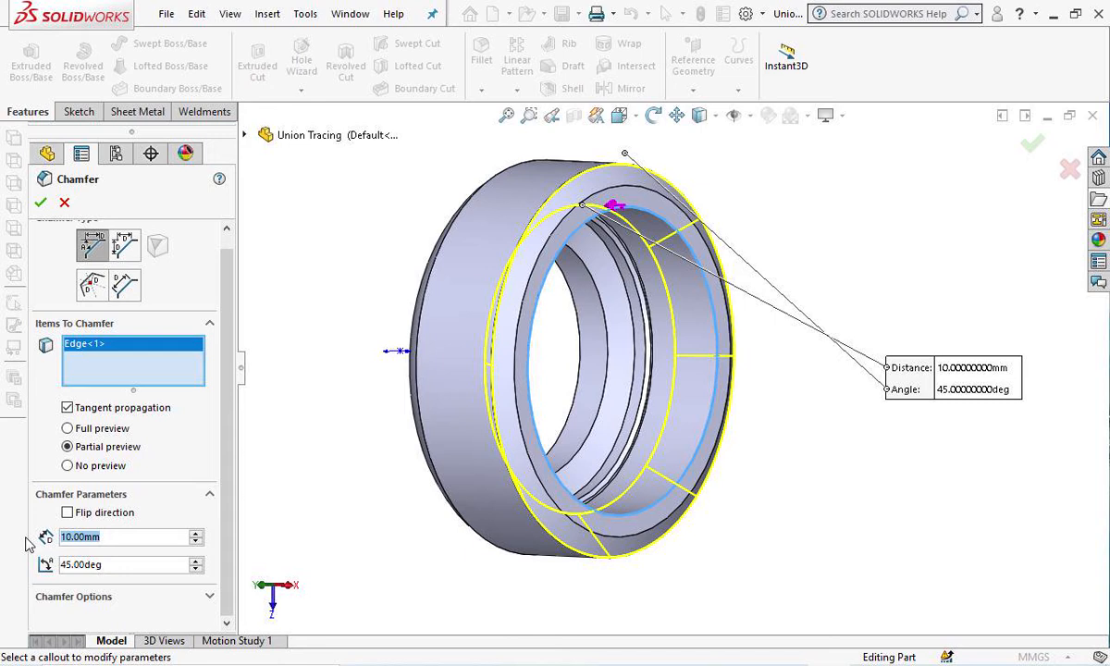
type("1")
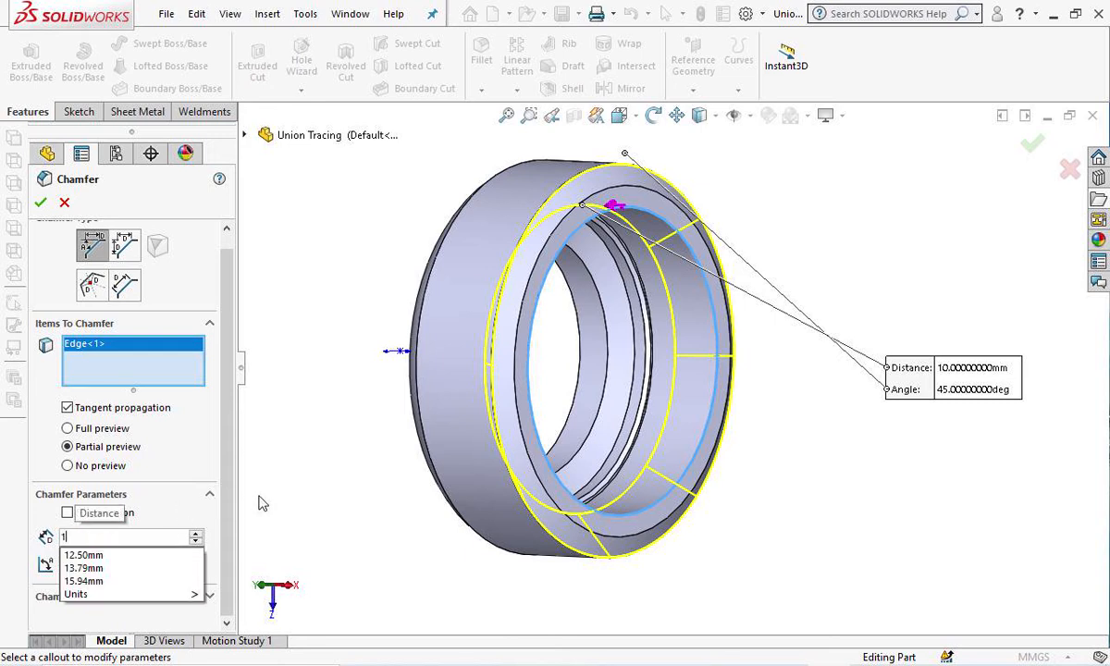
key("Return")
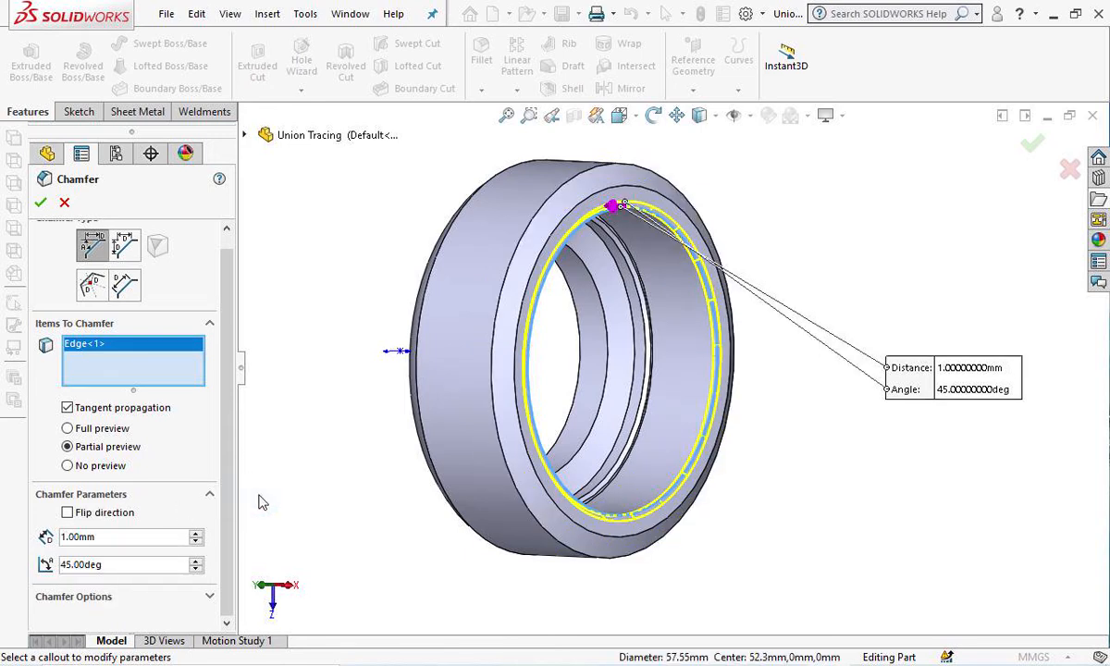
left_click(41, 204)
key("Return")
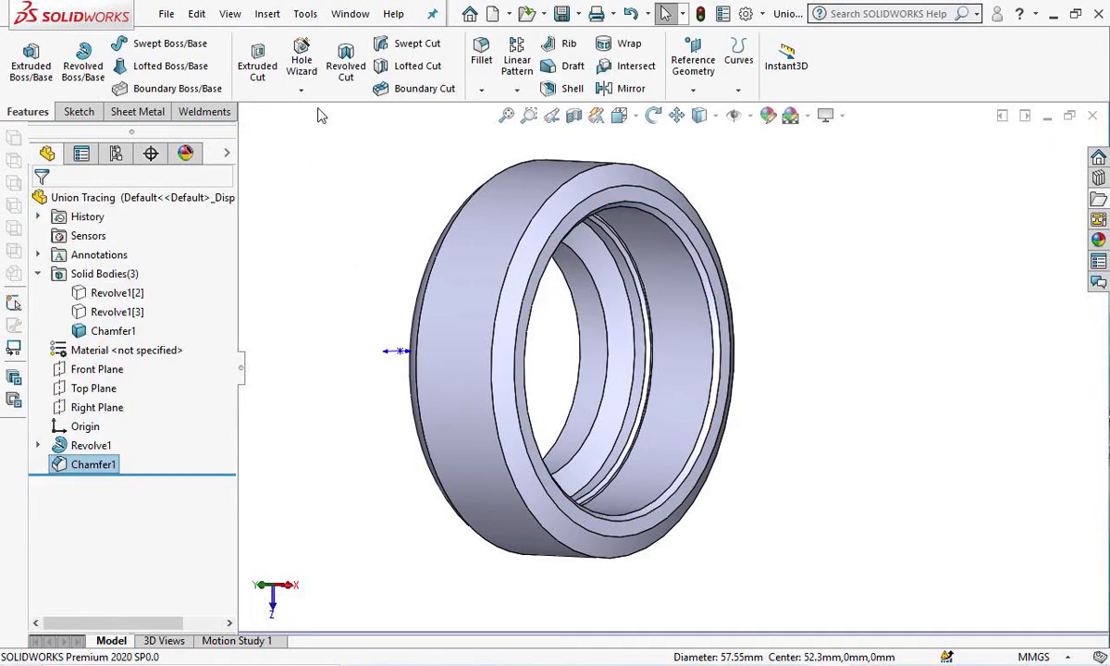
Start a Thread from the chamfer's inner edge, ending up to the circular edge at the inner end of the bore.
left_click(301, 90)
left_click(321, 151)
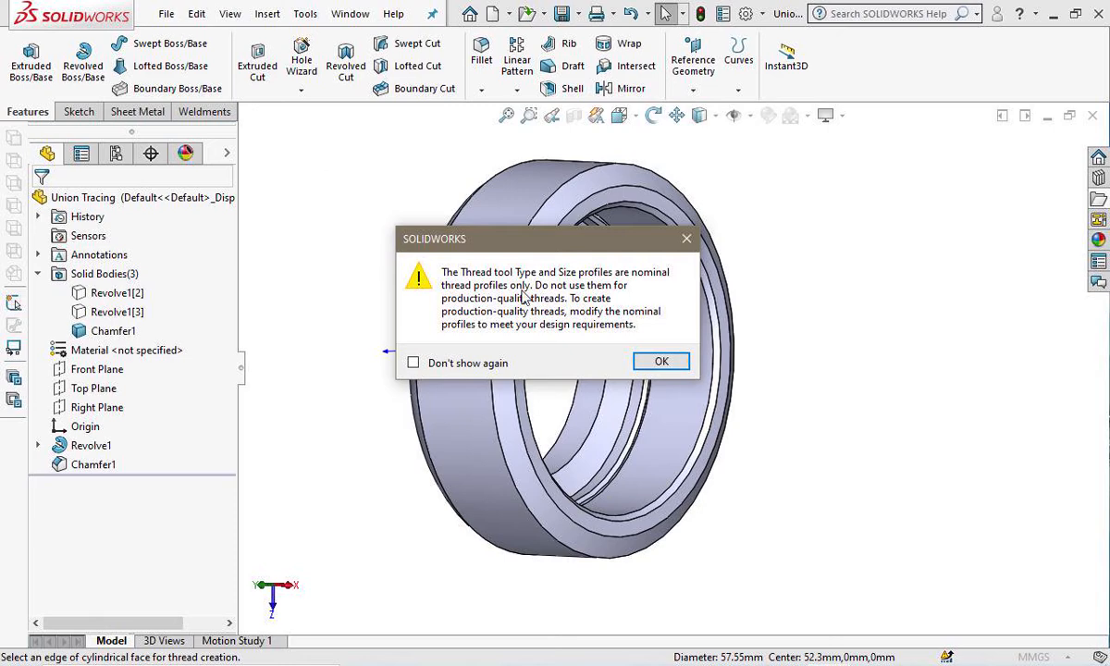
left_click(660, 363)
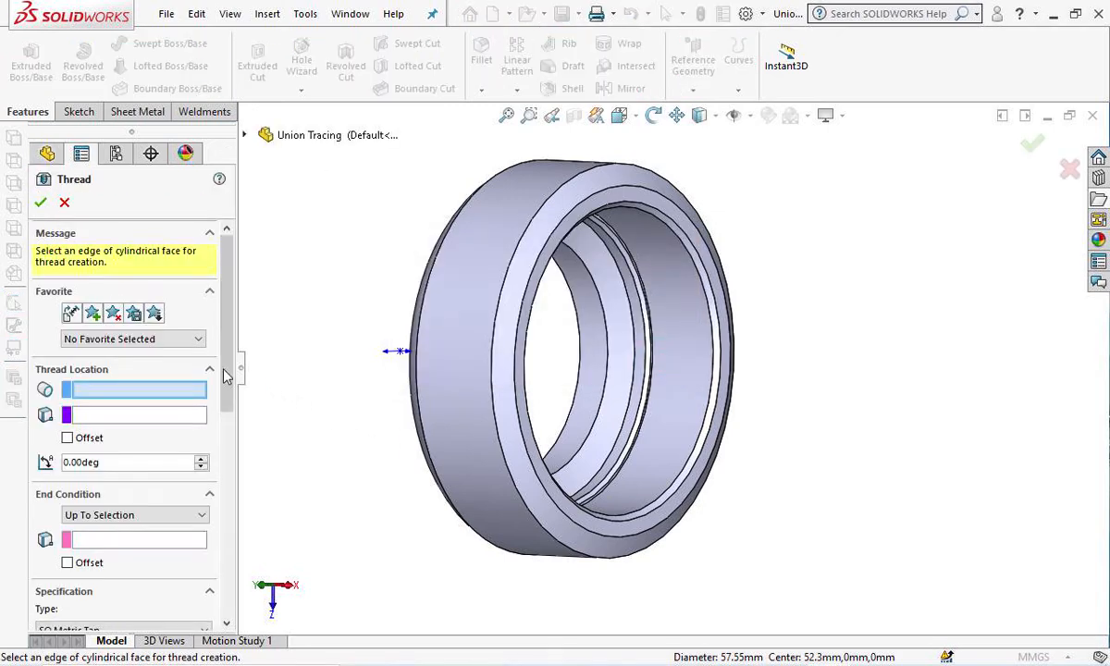
scroll(228, 350, "down", 3)
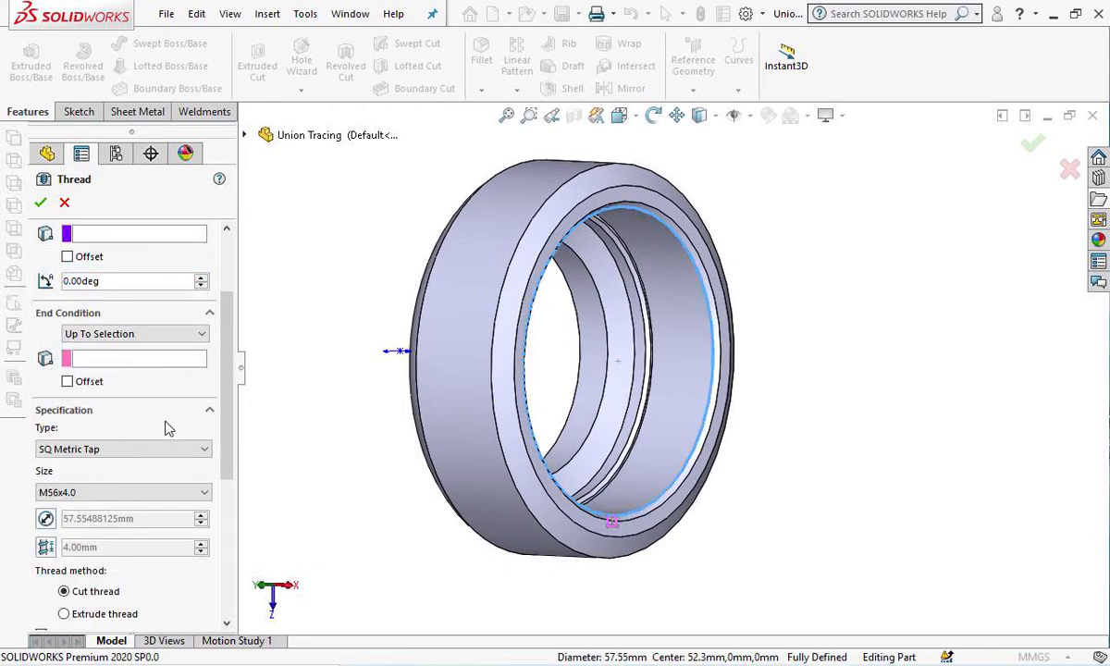
left_click(141, 358)
scroll(657, 386, "down", 5)
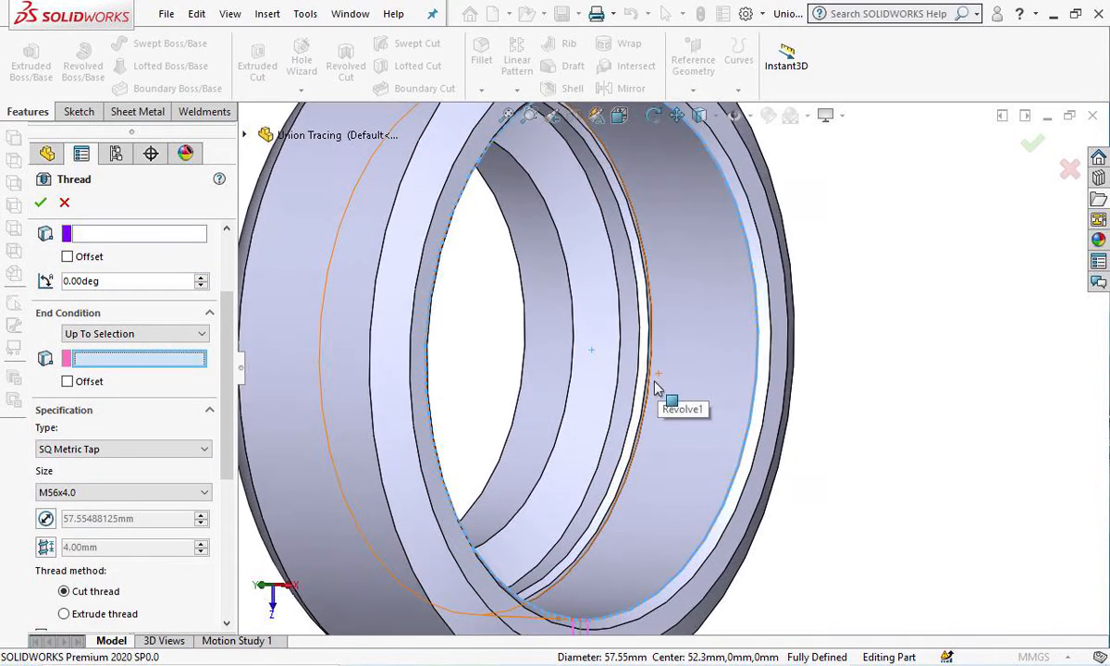
left_click(649, 396)
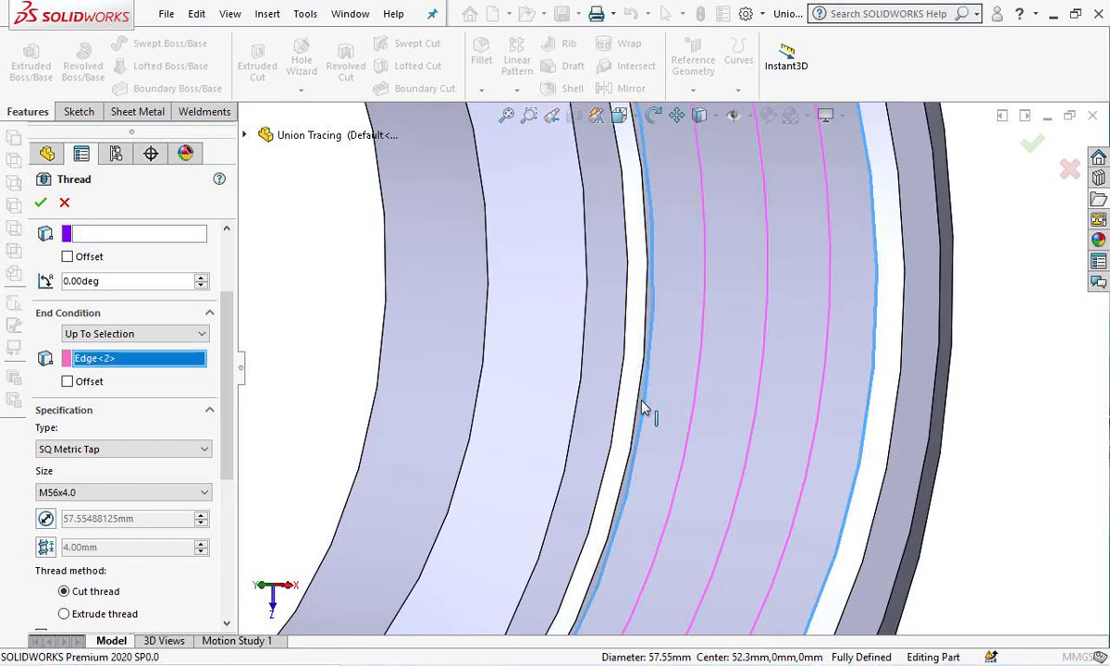
scroll(642, 410, "up", 5)
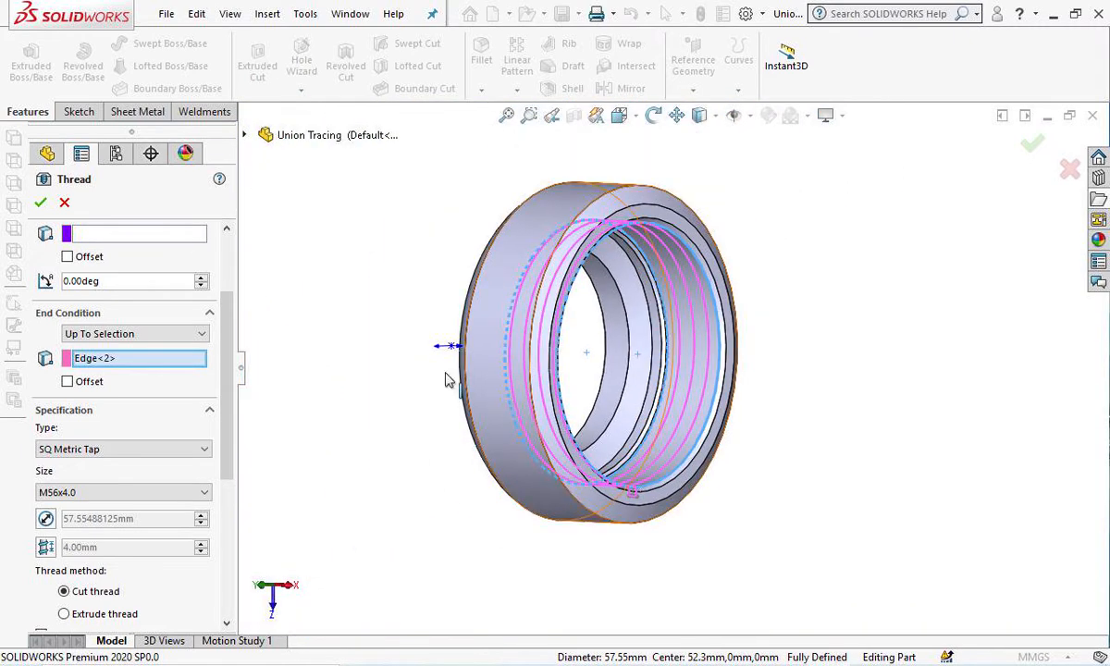
Override the thread's diameter at 57.55488125 mm and pitch at 4.00 mm, and create the M56x4.0 cut thread.
left_click_drag(233, 355, 228, 426)
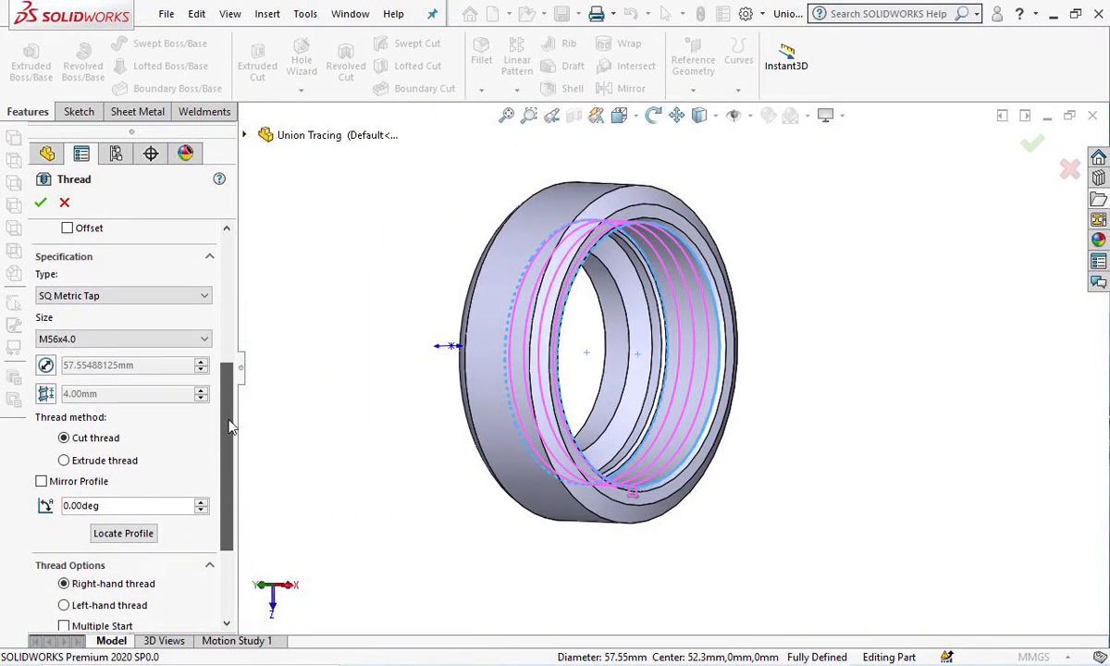
left_click(47, 366)
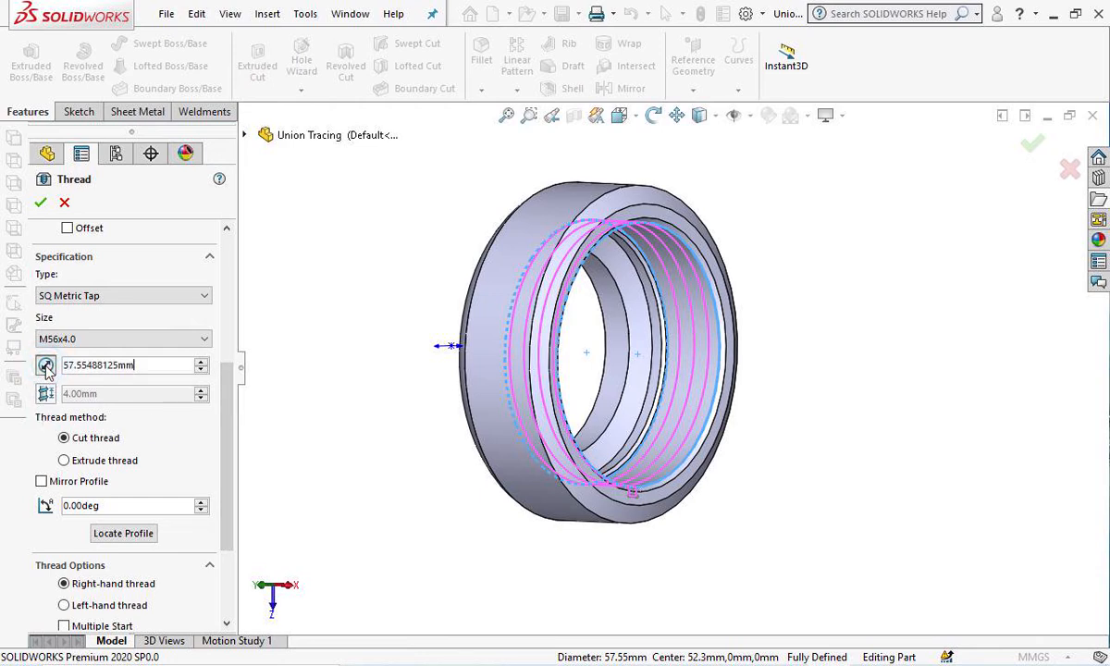
left_click(46, 394)
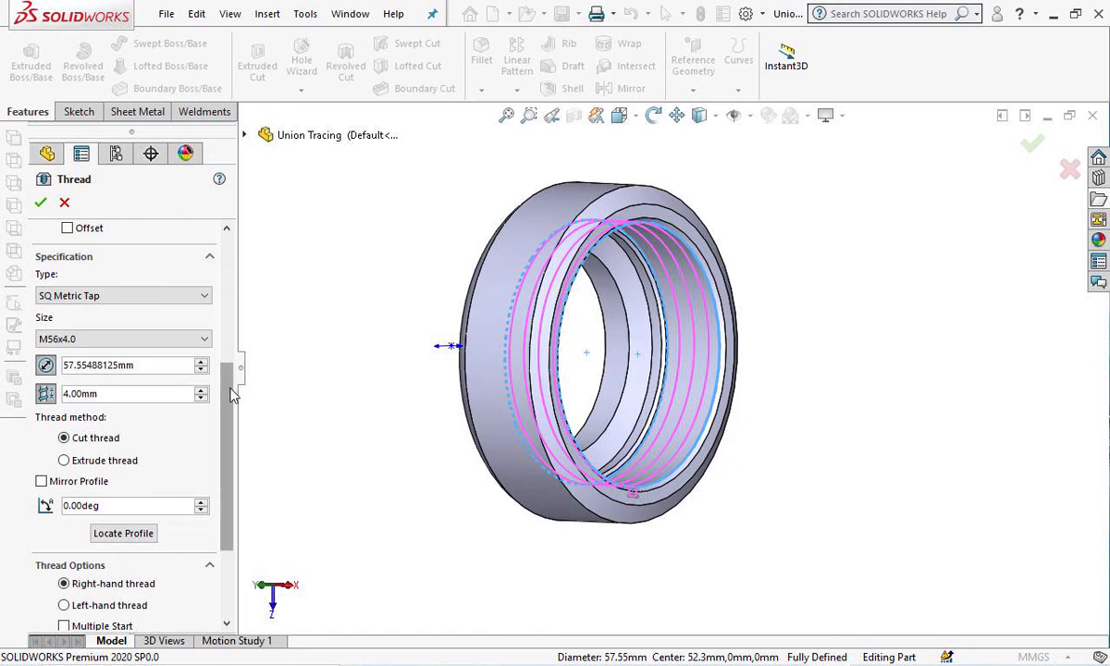
left_click_drag(228, 387, 250, 246)
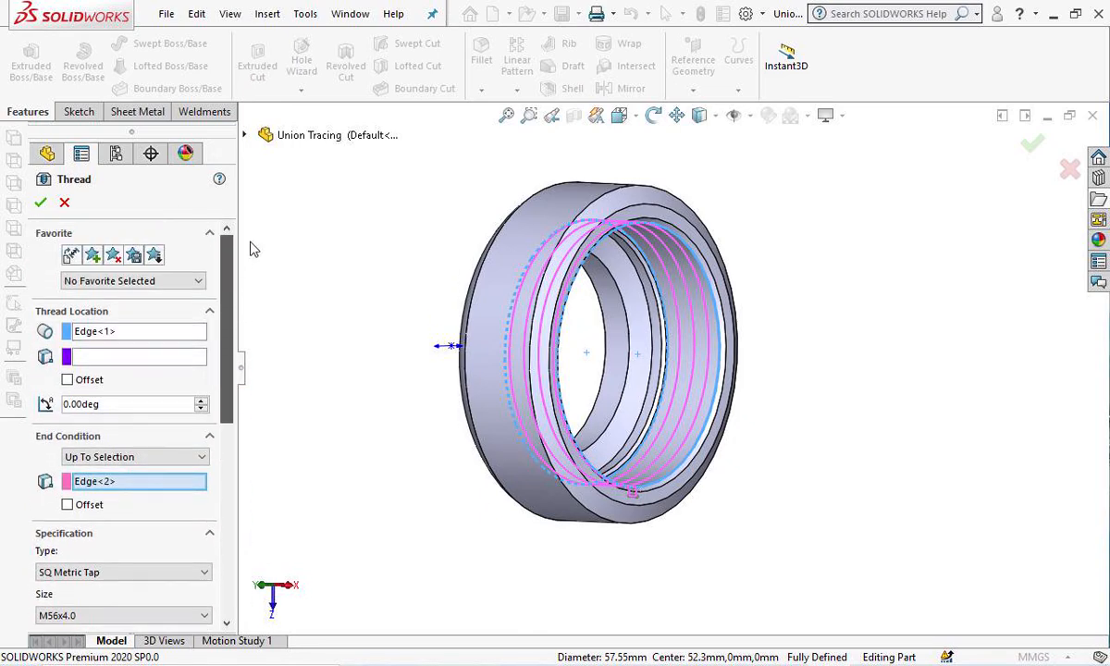
left_click(41, 202)
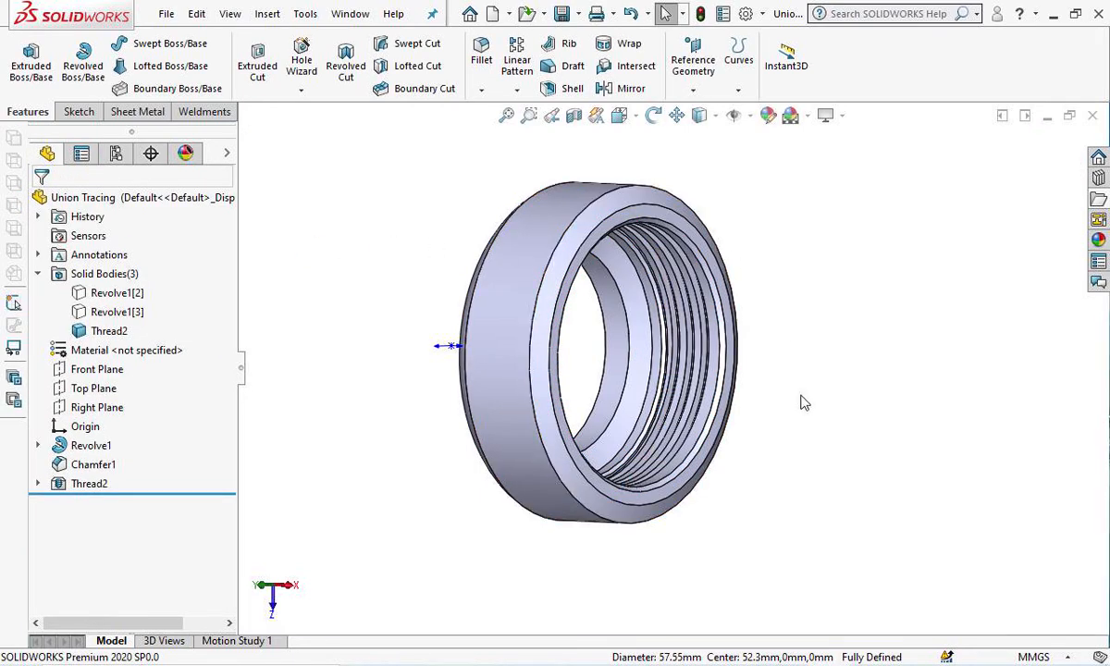
Examine the cut thread inside the ring's bore from several angles and up close.
left_click(653, 115)
left_click_drag(792, 389, 673, 379)
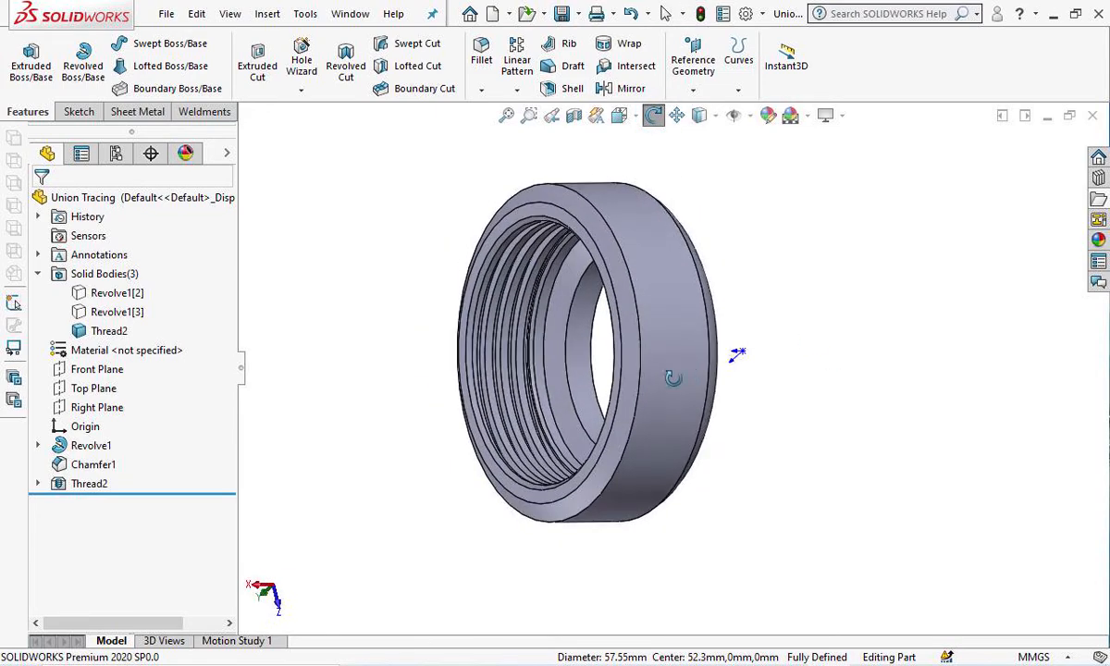
scroll(526, 446, "down", 4)
scroll(526, 446, "down", 3)
left_click_drag(493, 475, 413, 475)
scroll(364, 450, "up", 6)
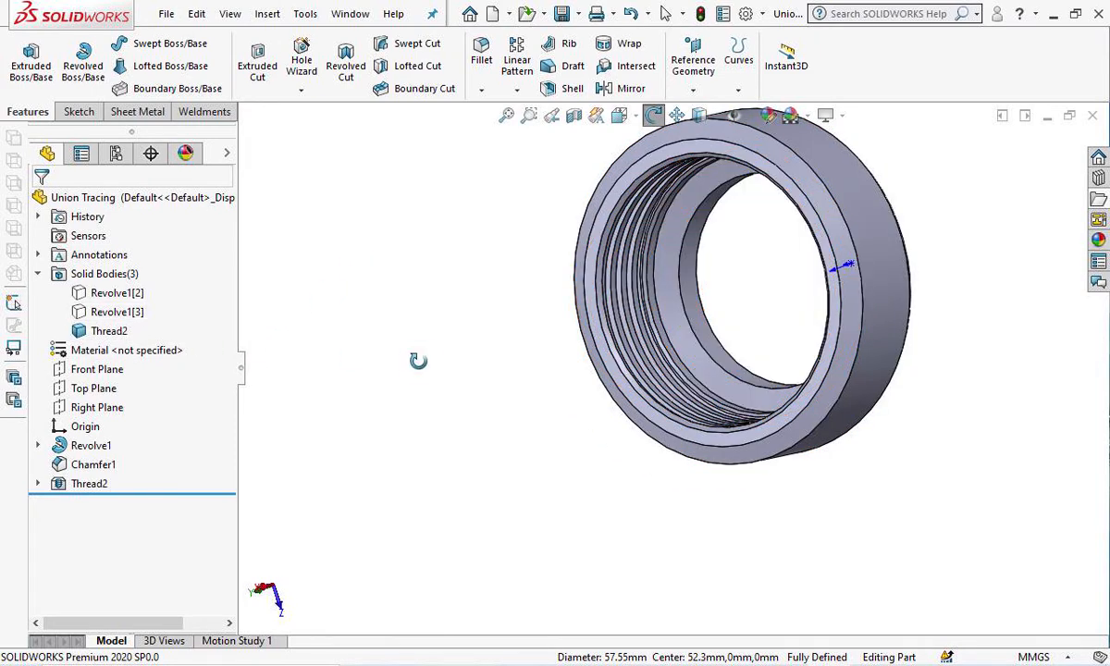
left_click_drag(416, 362, 384, 354)
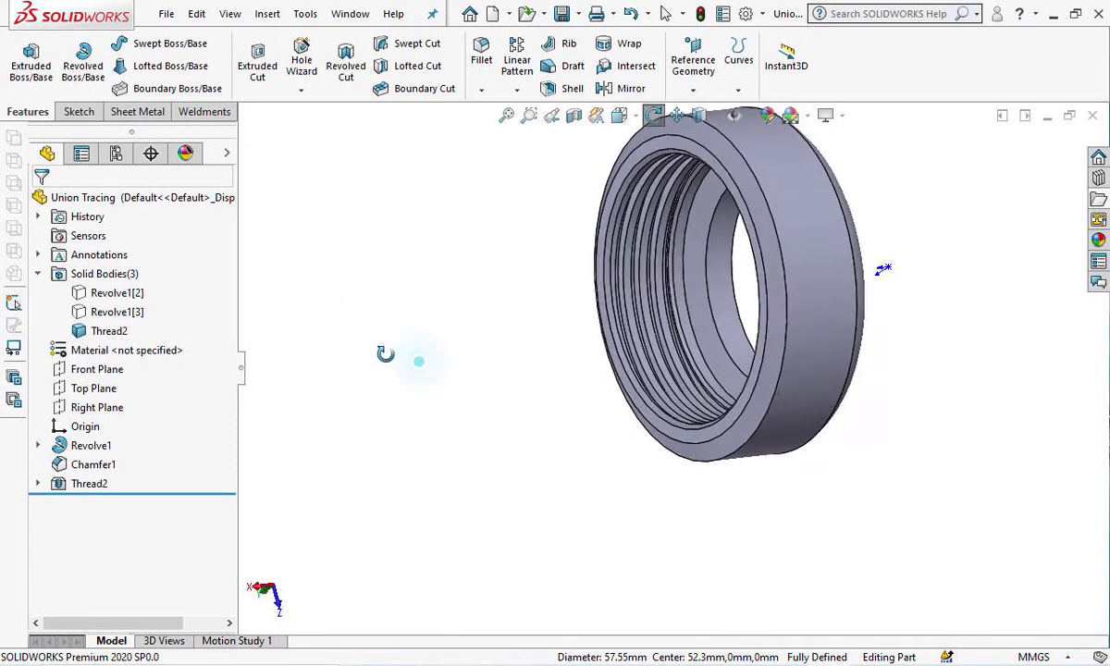
Show the hidden flanged sleeve body, Revolve1[3], and hide the internally threaded ring body, Thread2.
left_click(113, 313)
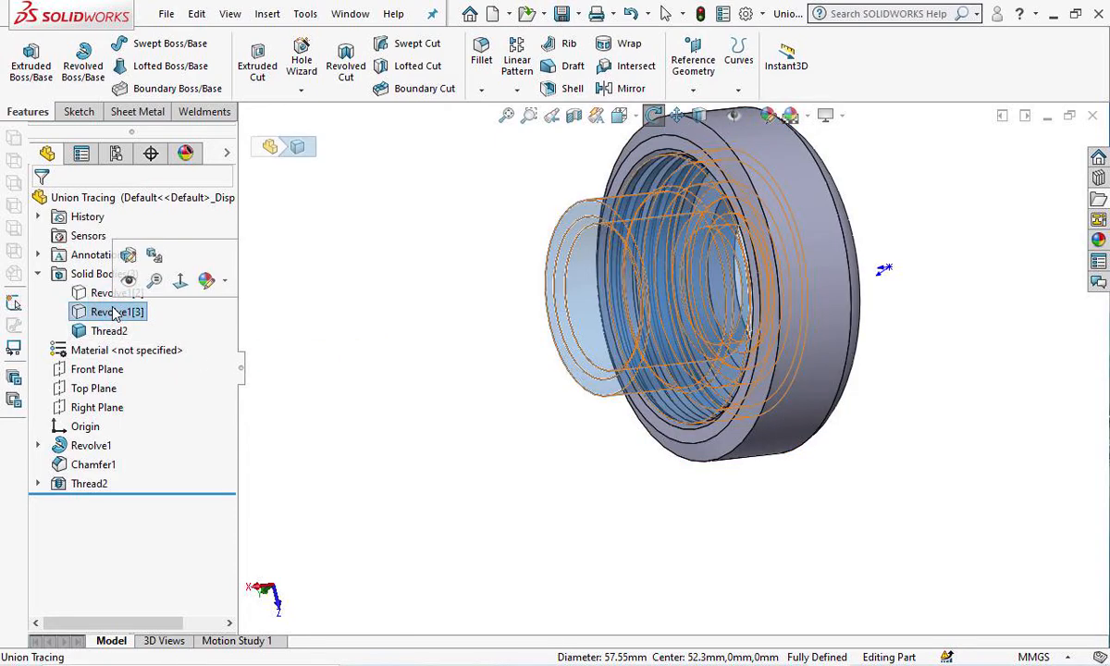
left_click_drag(400, 333, 550, 324)
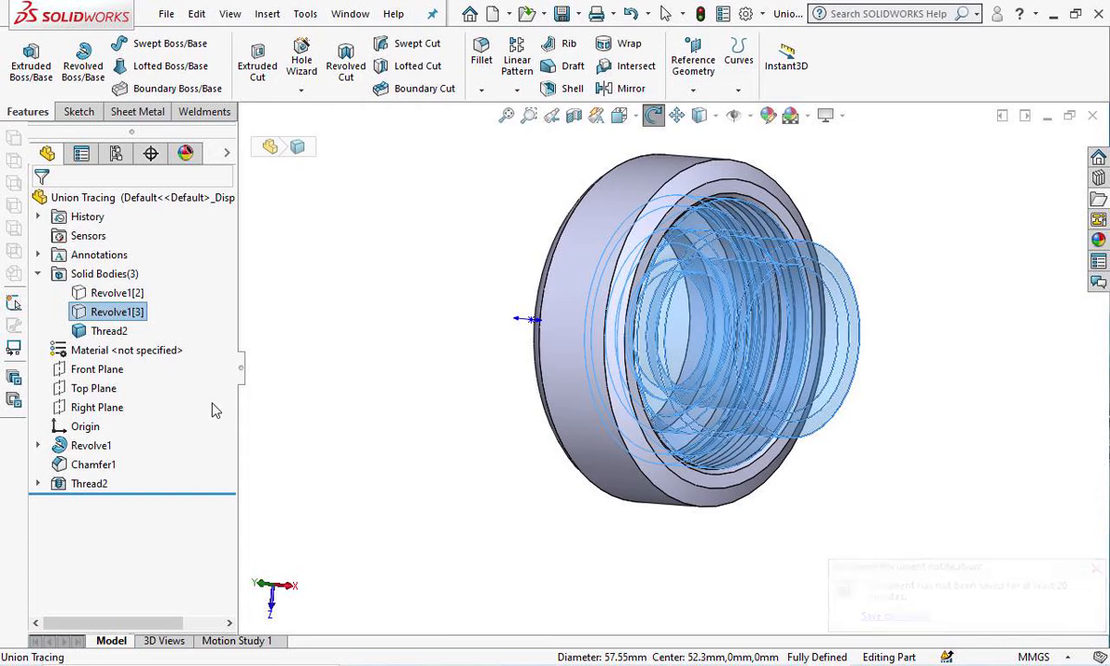
right_click(111, 314)
left_click(131, 283)
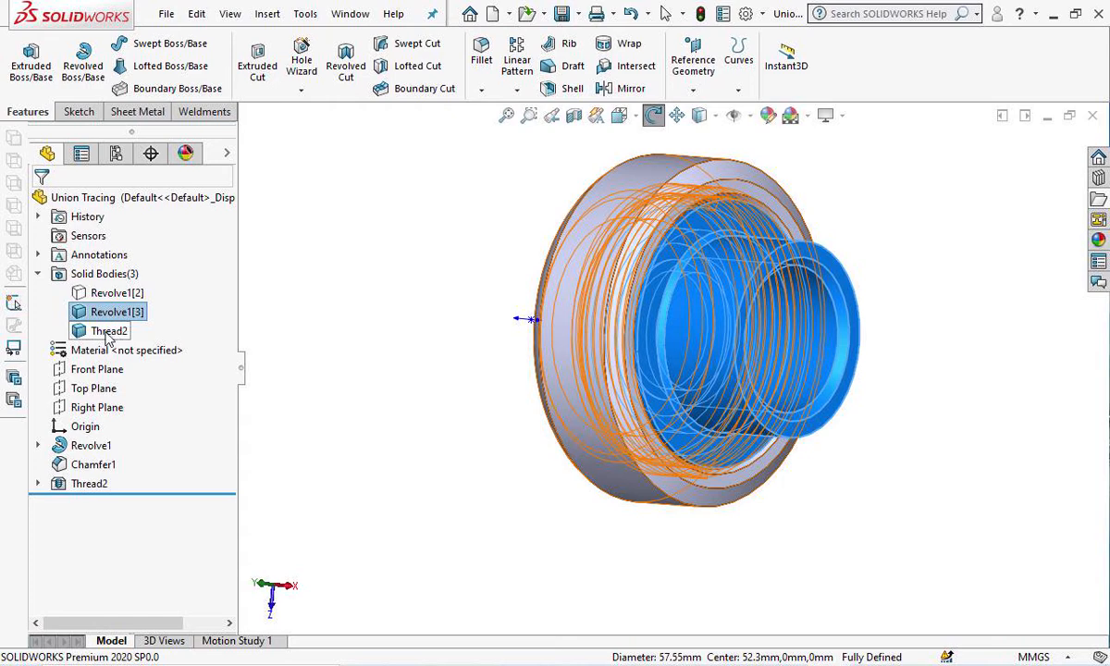
right_click(108, 331)
left_click(119, 309)
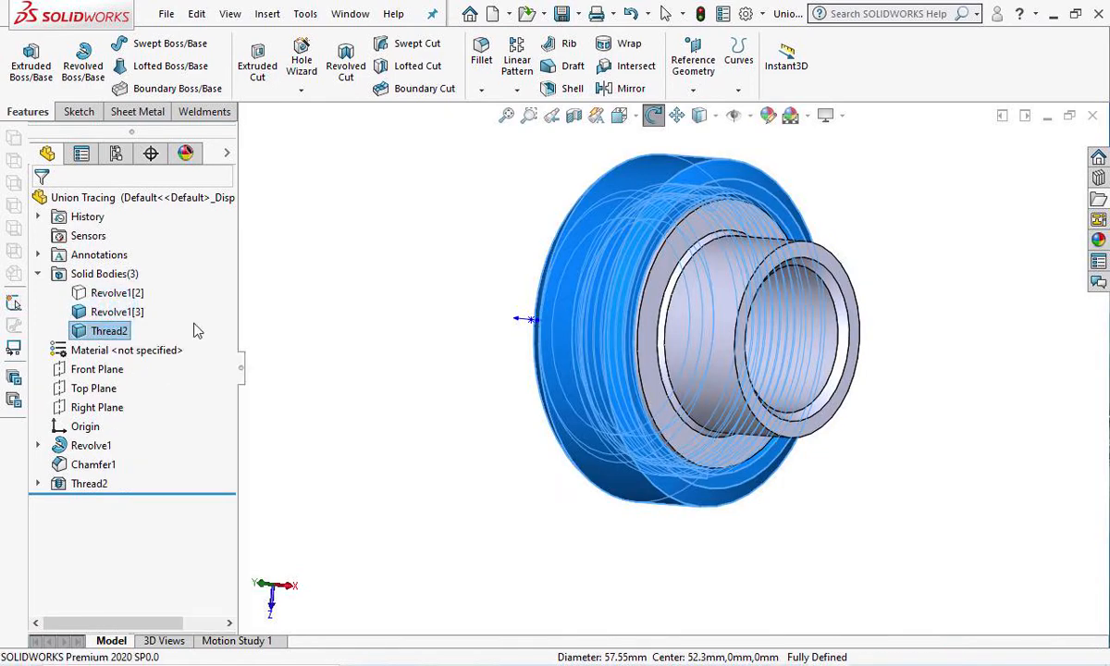
Start a Thread from the outer edge of the flange's front face, ending up to the flange's rear outer edge.
left_click_drag(336, 349, 439, 328)
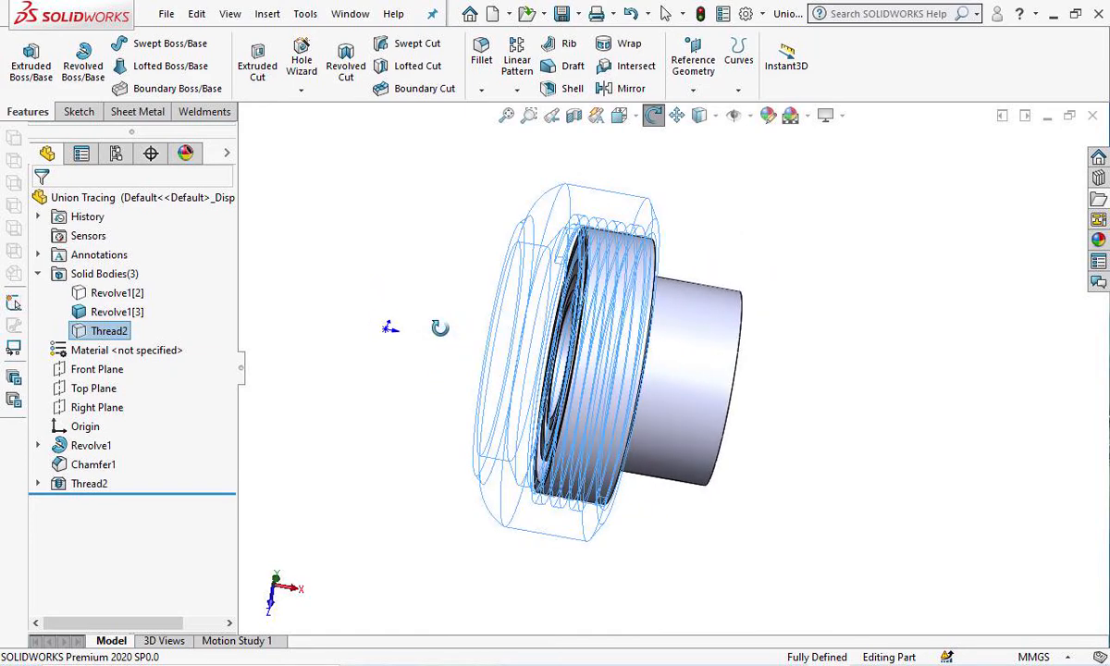
left_click_drag(780, 305, 823, 282)
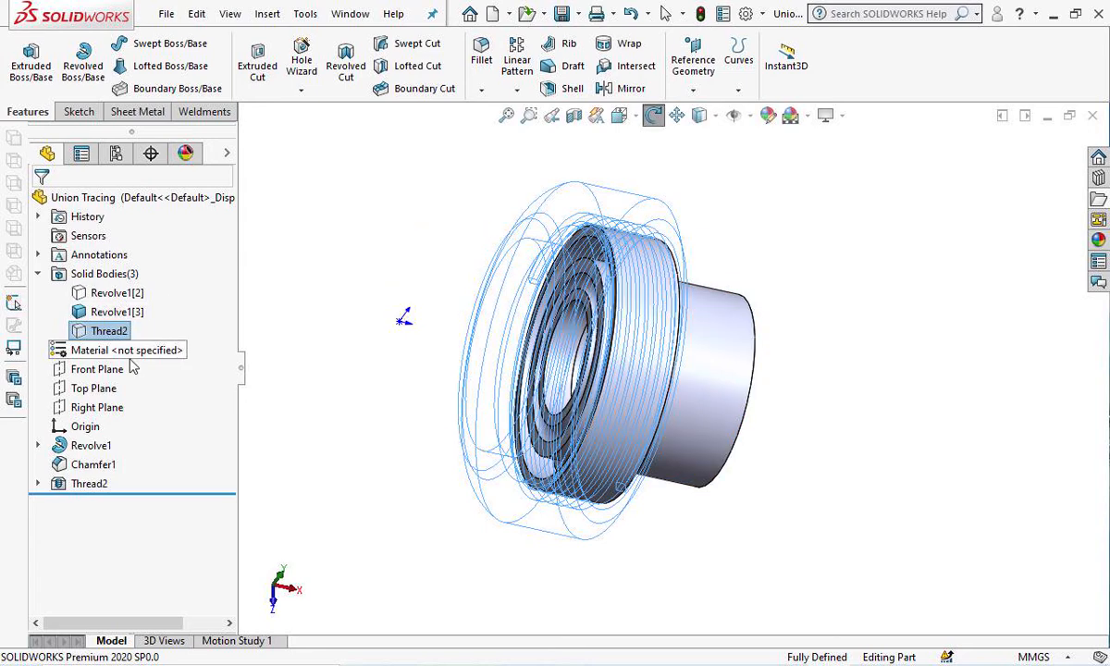
left_click(301, 95)
left_click(326, 154)
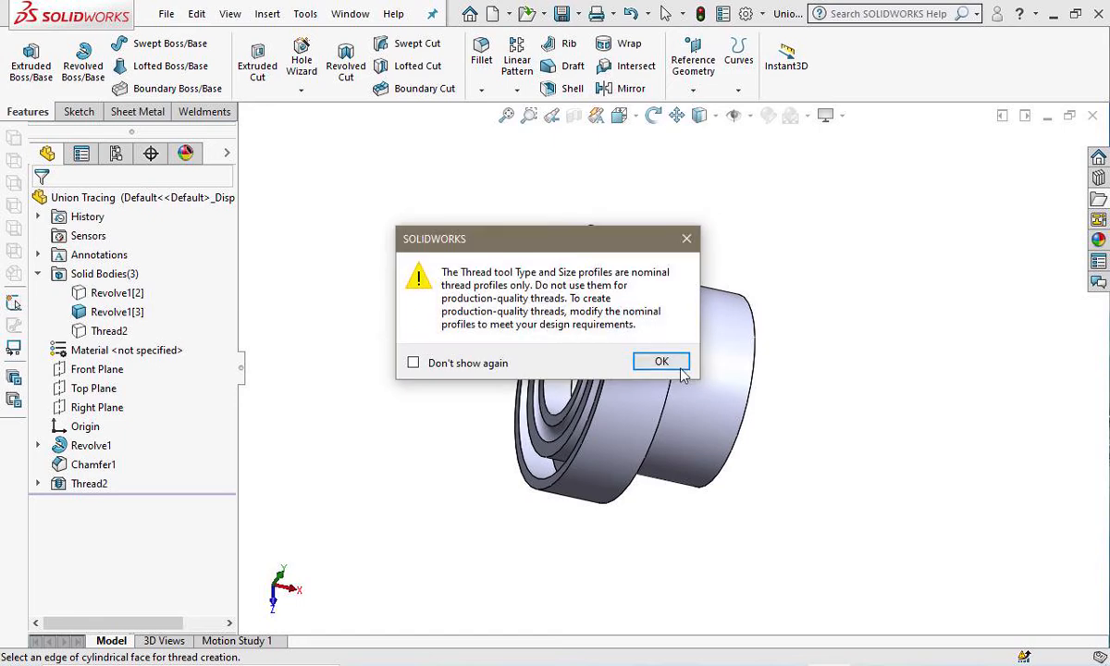
left_click(664, 361)
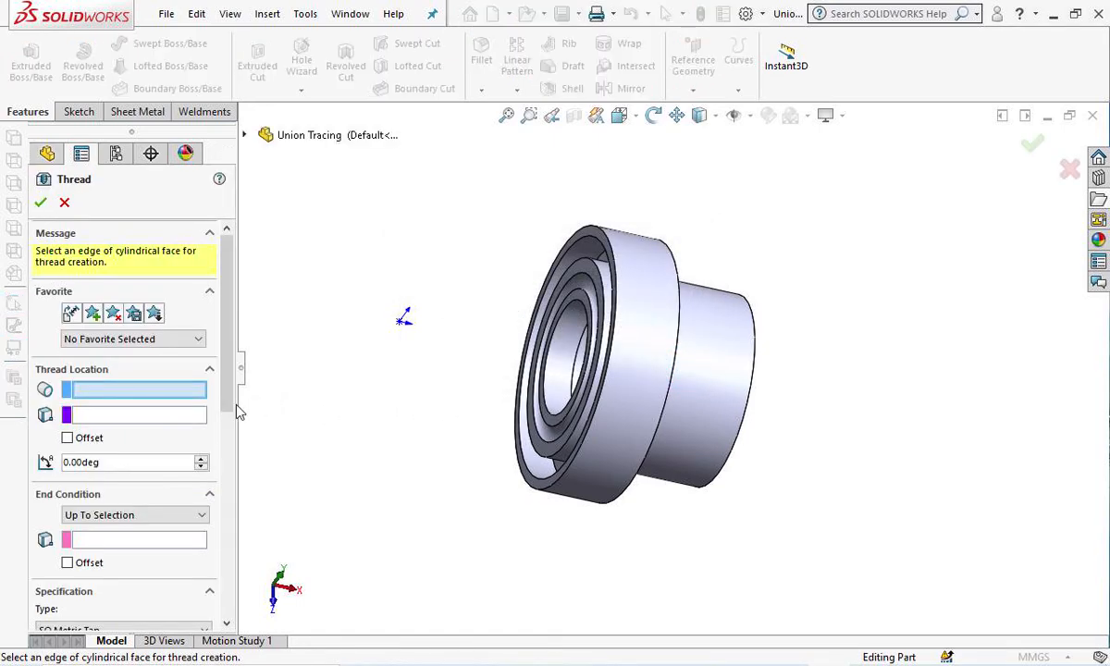
left_click_drag(227, 297, 236, 346)
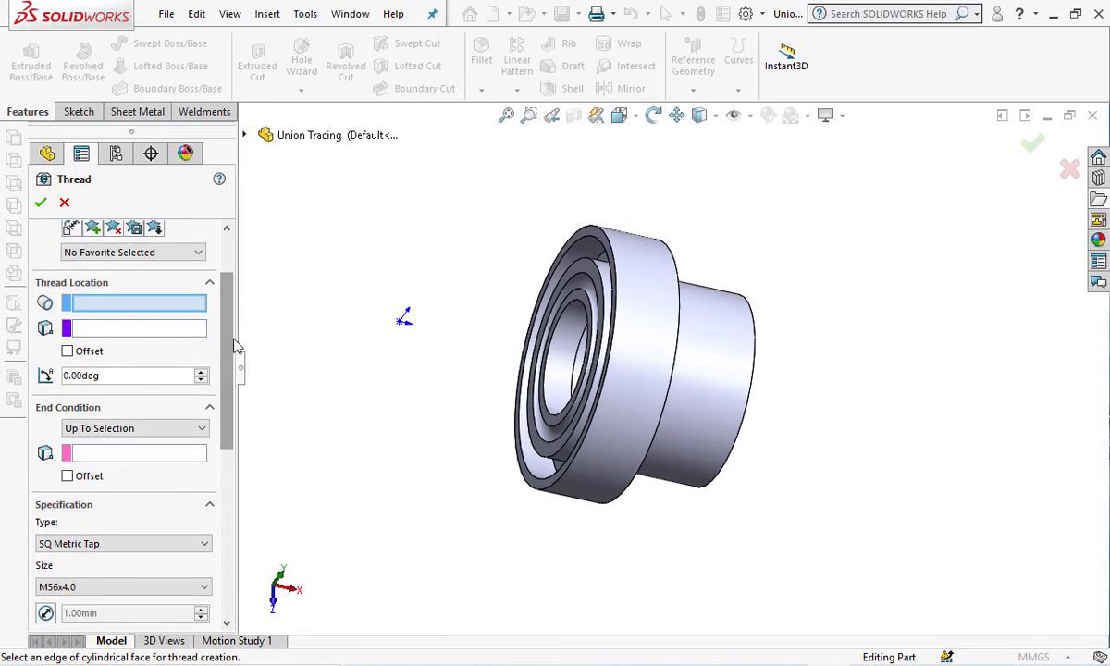
left_click(614, 270)
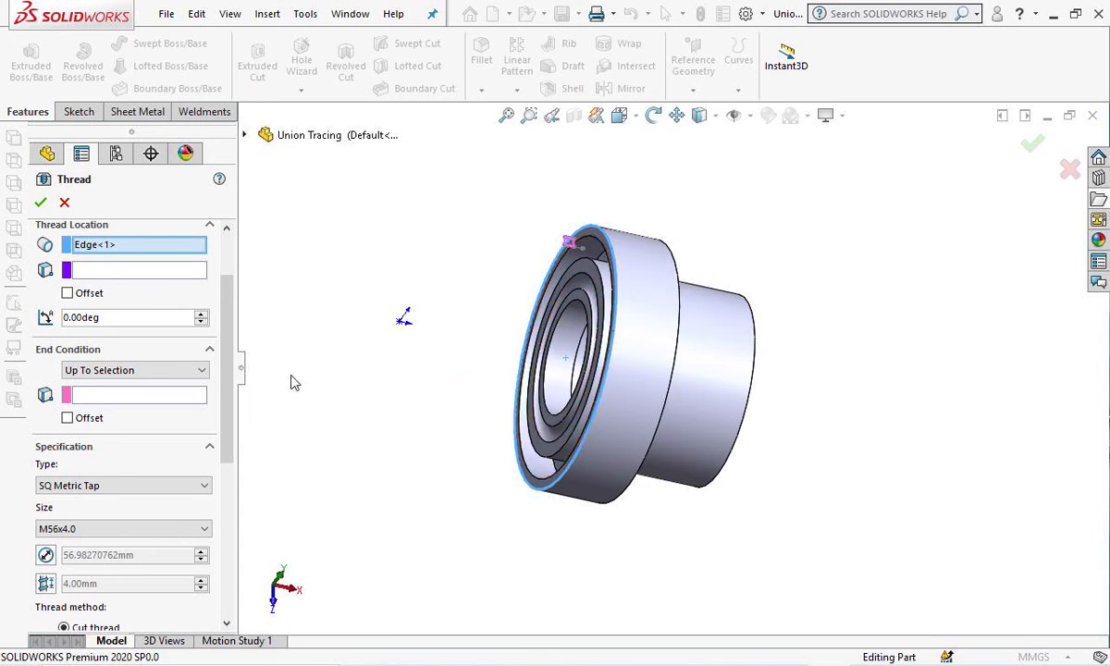
left_click(104, 398)
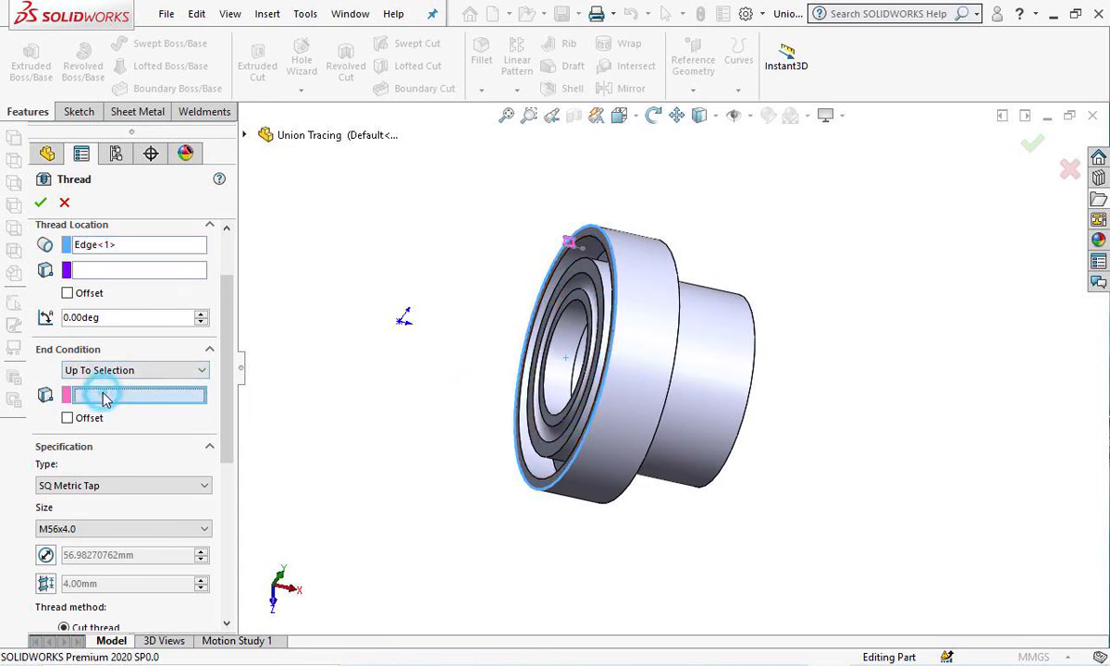
left_click(676, 284)
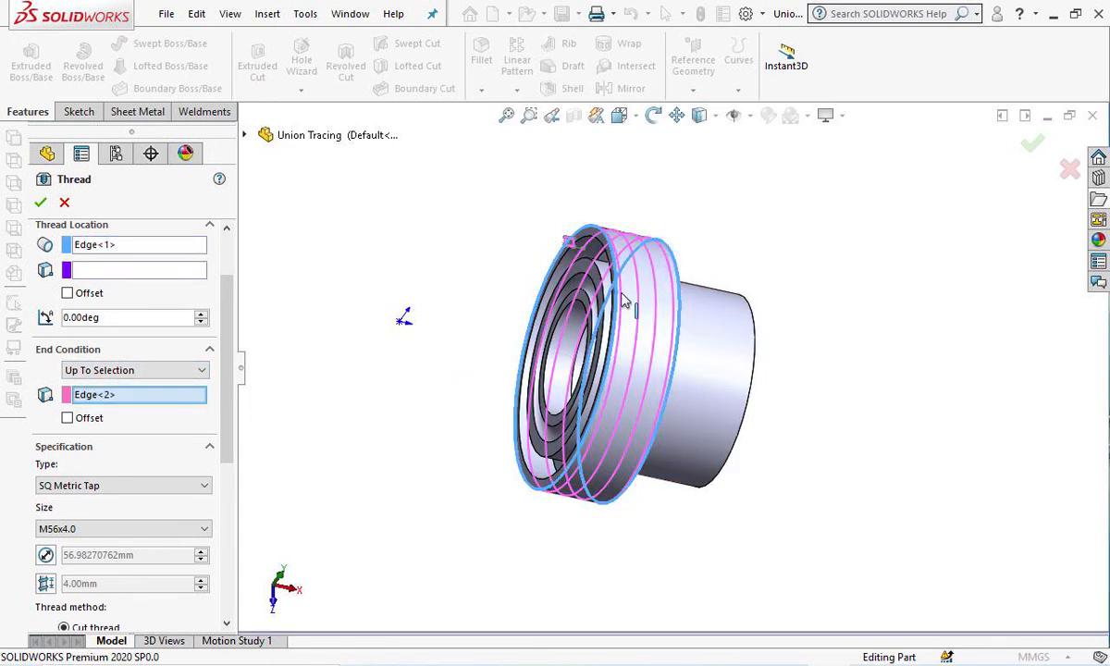
Choose the extrude thread method, override the diameter at 56.98270762 mm and pitch at 4.00 mm, and create the M56x4.0 thread.
left_click_drag(227, 370, 228, 459)
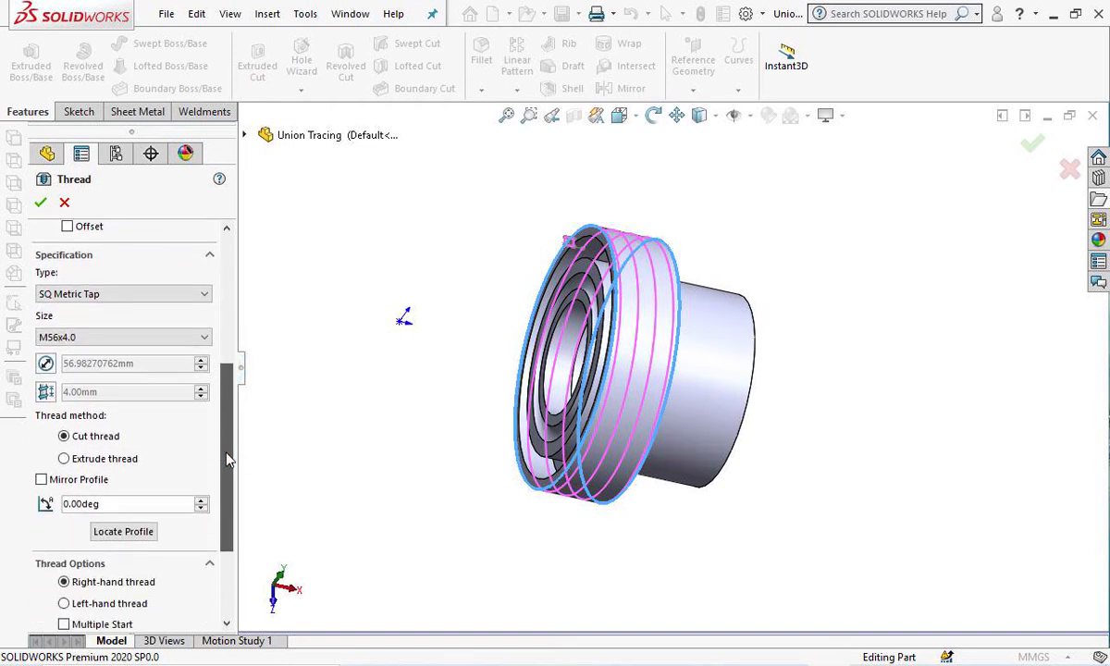
left_click(64, 458)
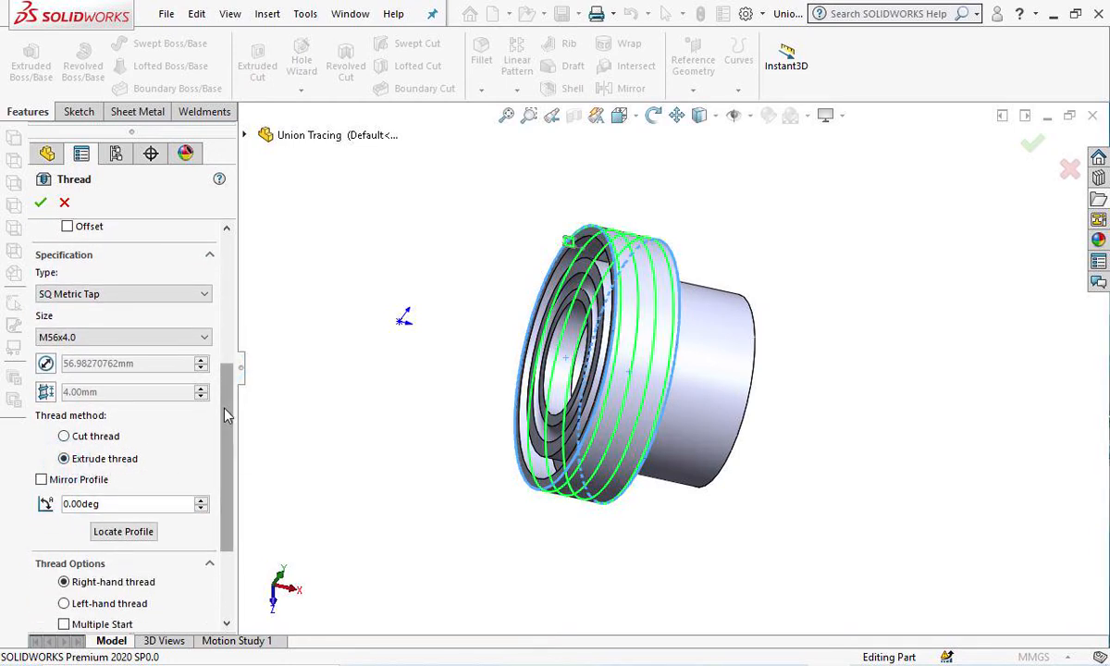
mouse_move(227, 407)
left_mouse_down()
mouse_move(229, 342)
mouse_move(214, 292)
mouse_move(218, 388)
left_mouse_up()
left_click(44, 424)
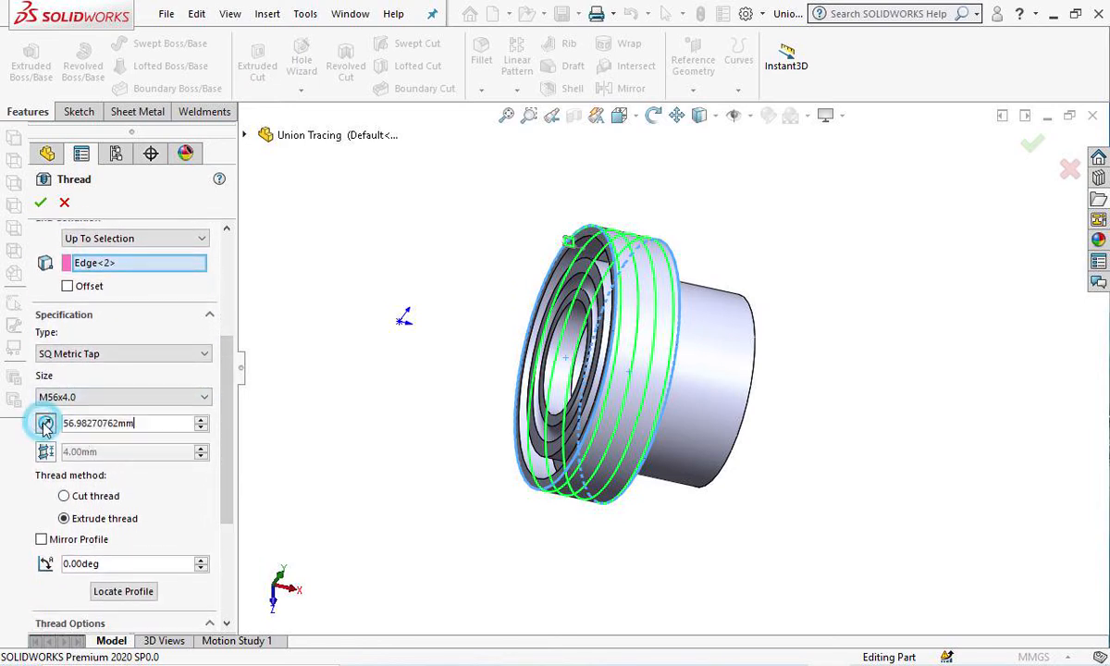
left_click(44, 457)
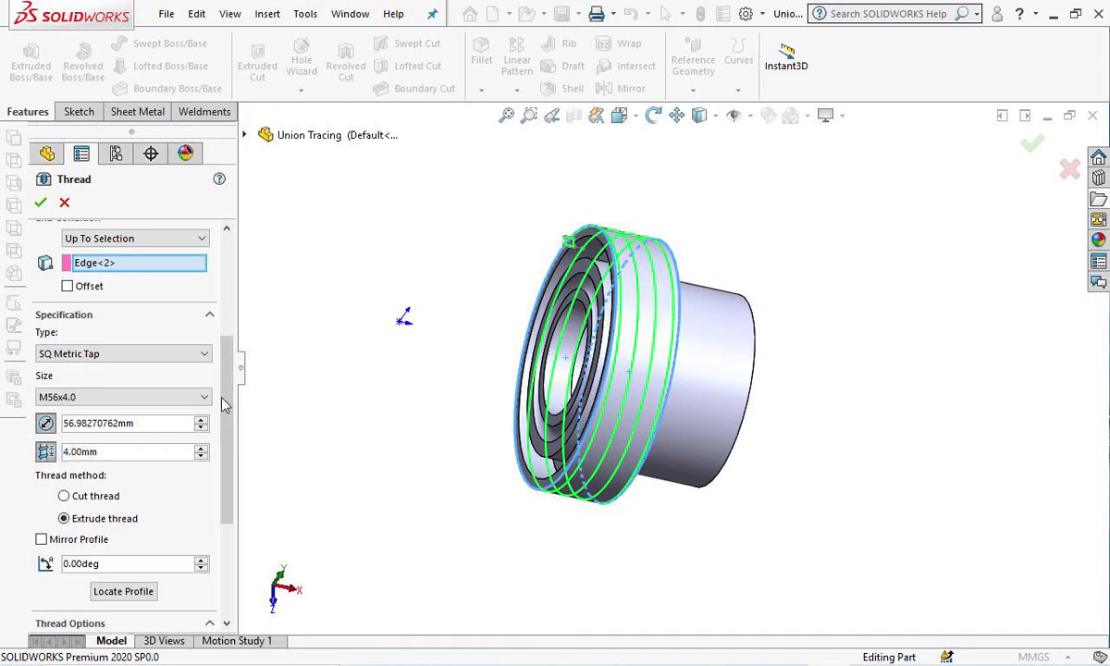
left_click_drag(225, 366, 230, 263)
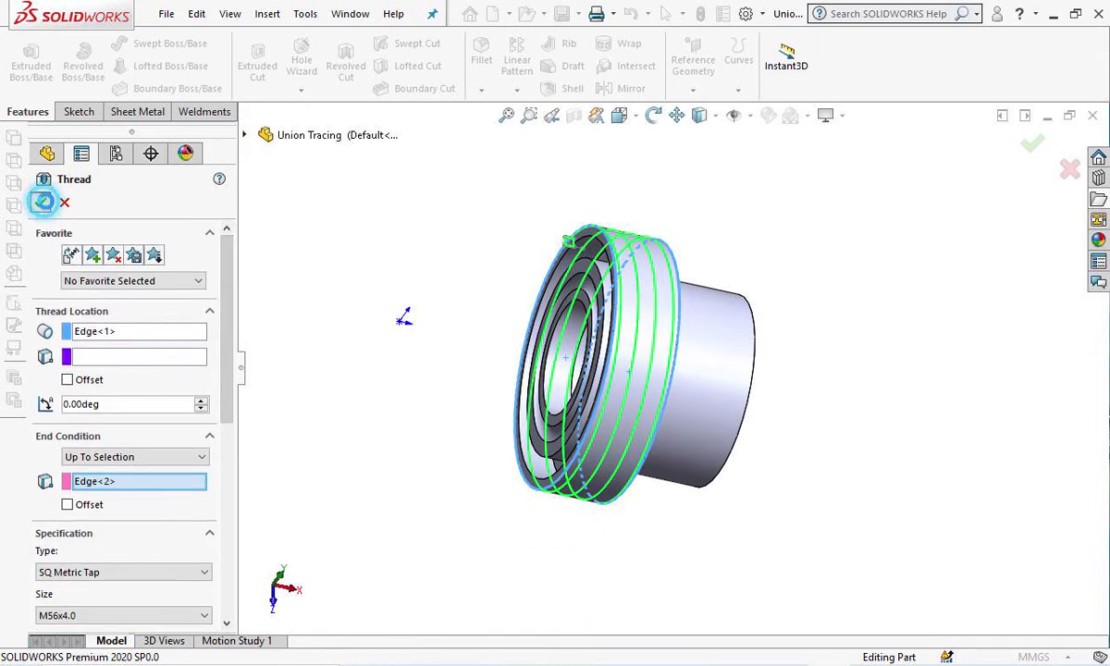
left_click(43, 202)
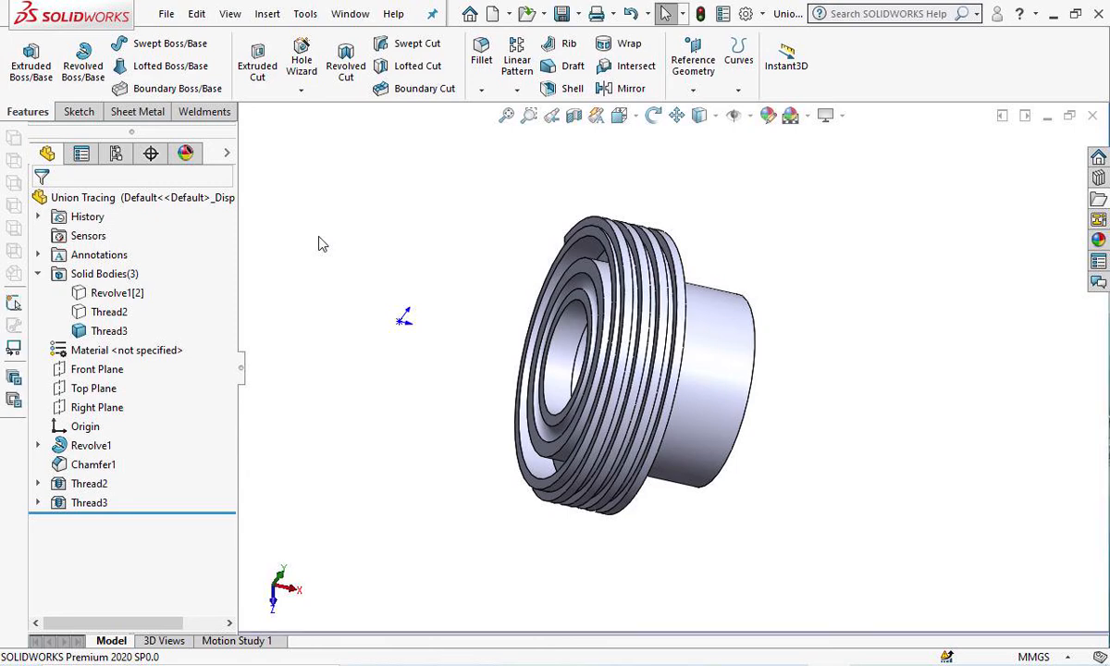
Examine the extruded external thread and its start and end around the flange from several angles.
left_click(653, 116)
left_click_drag(525, 227, 792, 211)
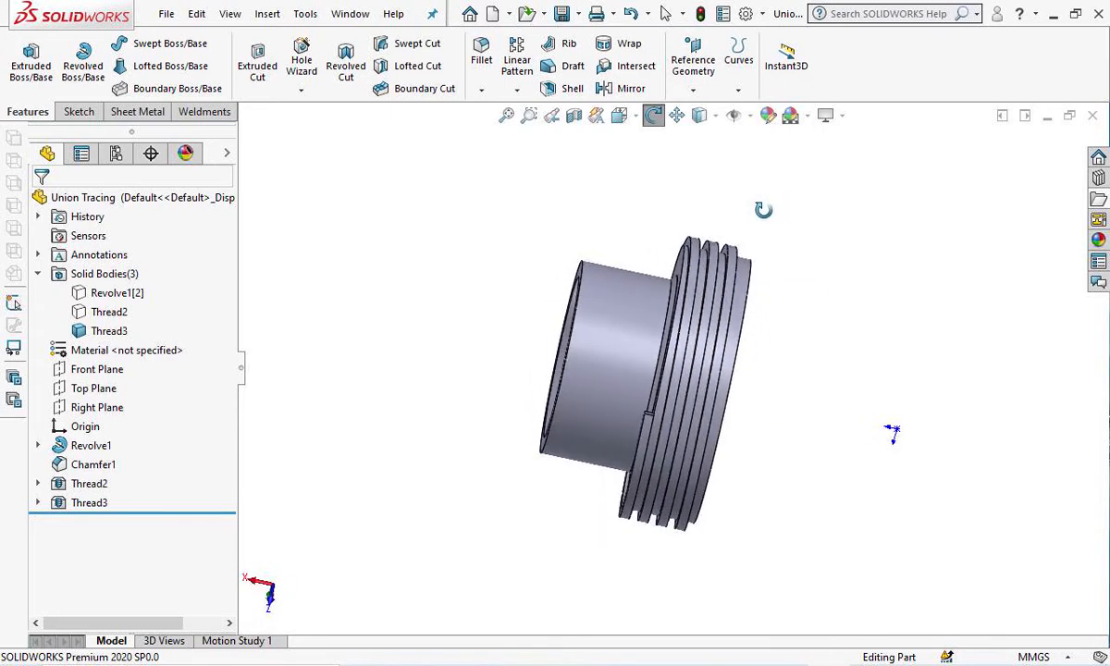
left_click_drag(761, 212, 525, 211)
left_click_drag(749, 574, 715, 435)
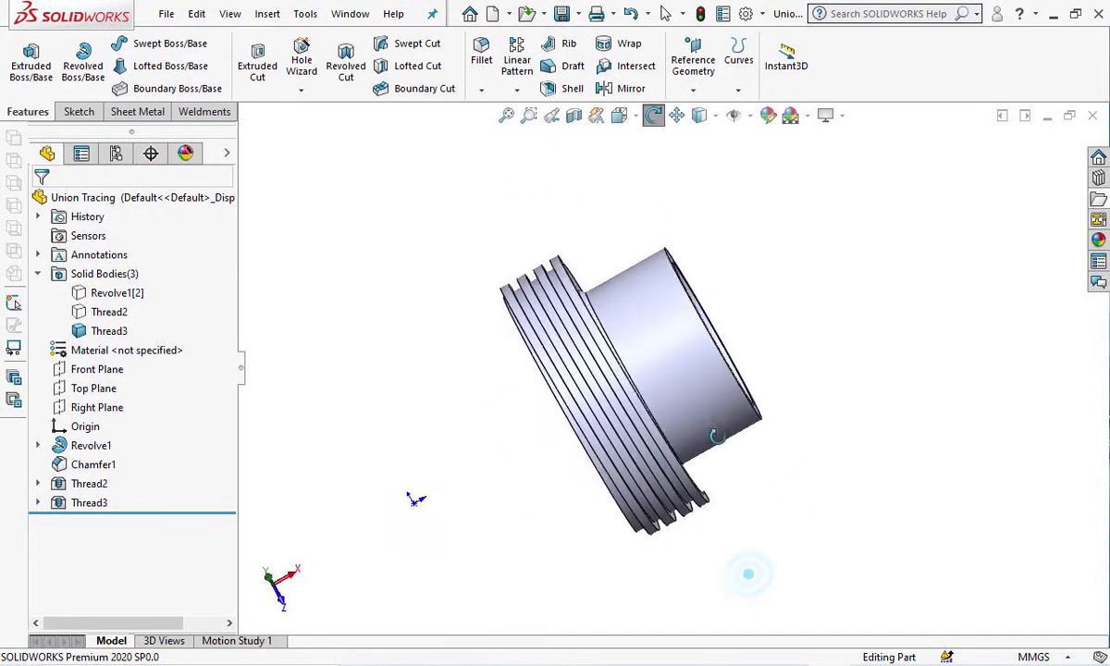
left_click_drag(667, 386, 715, 305)
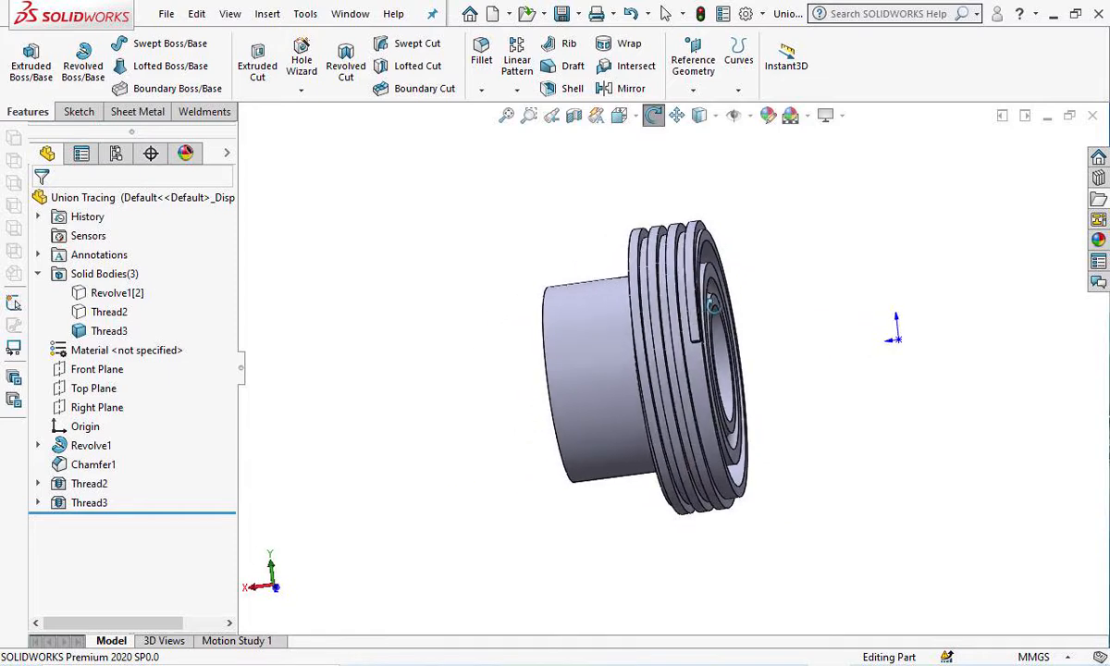
Open the flange's external thread, Thread3, for editing and enable an offset from its end edge.
left_click(68, 506)
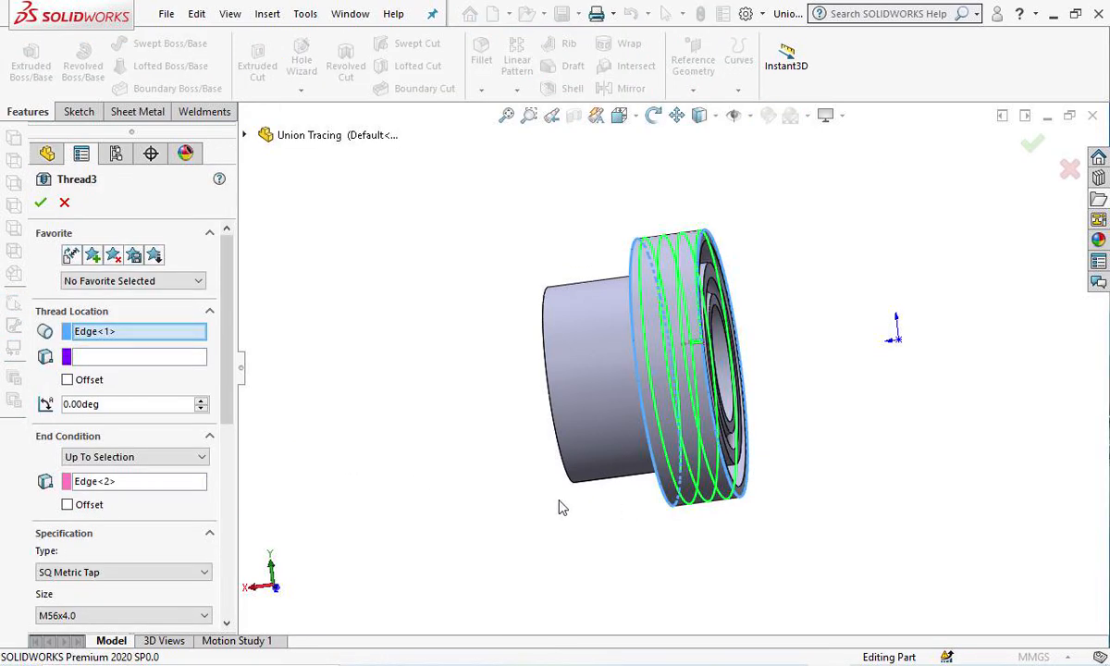
mouse_move(225, 345)
left_mouse_down()
mouse_move(233, 367)
mouse_move(239, 330)
mouse_move(233, 392)
left_mouse_up()
left_click_drag(500, 524, 470, 507)
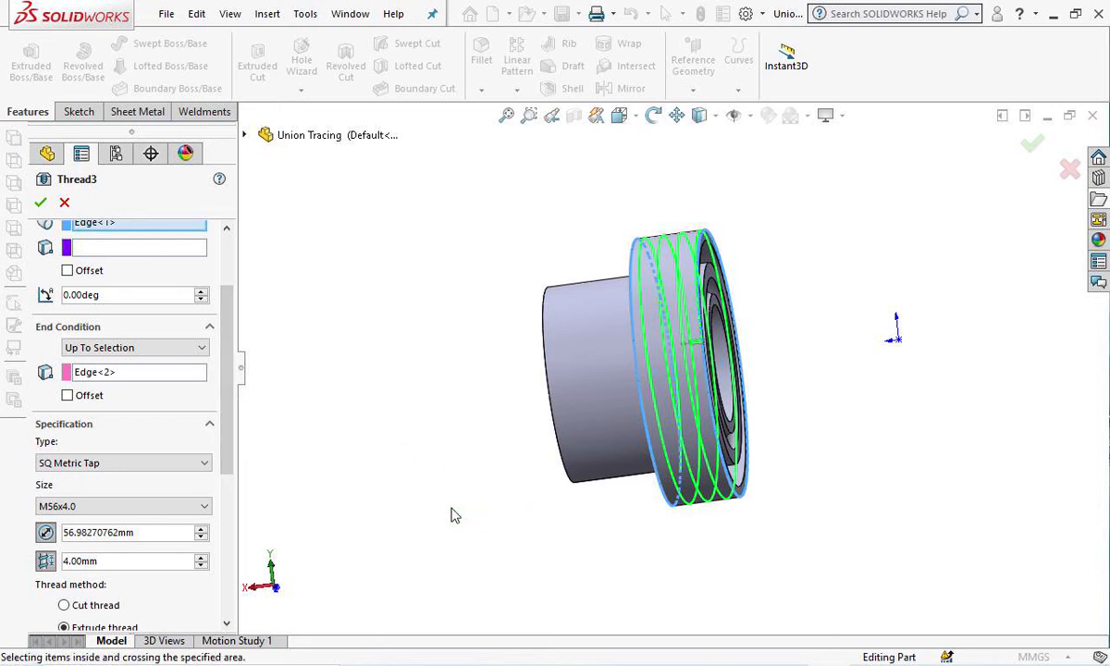
left_click_drag(227, 421, 229, 448)
left_click(653, 121)
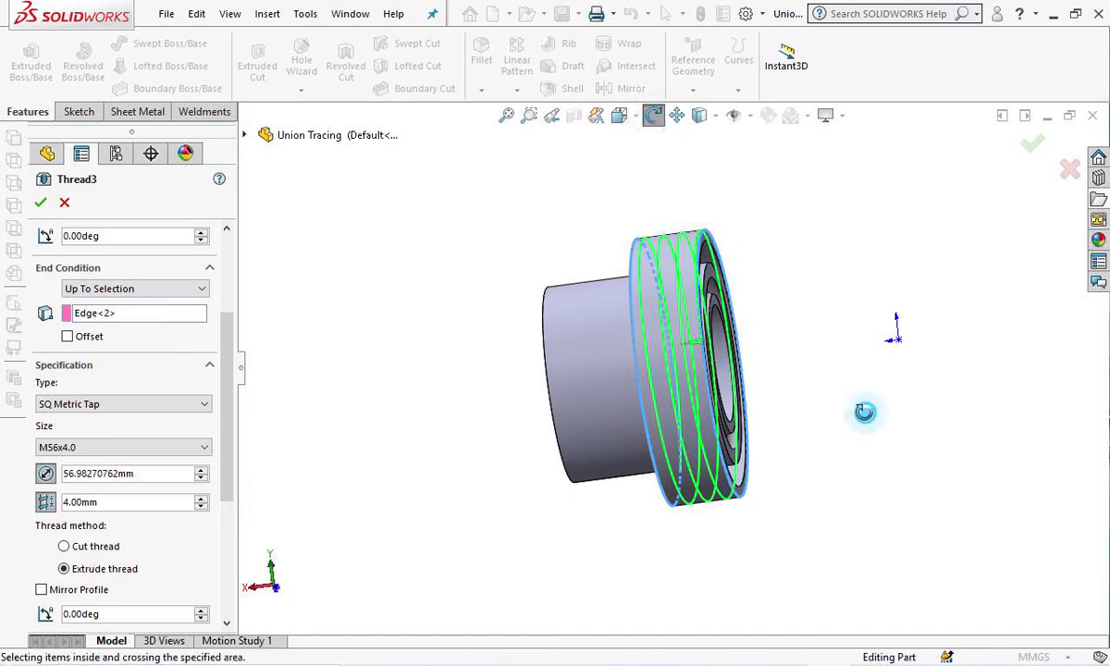
left_click_drag(865, 414, 641, 213)
left_click_drag(878, 460, 937, 243)
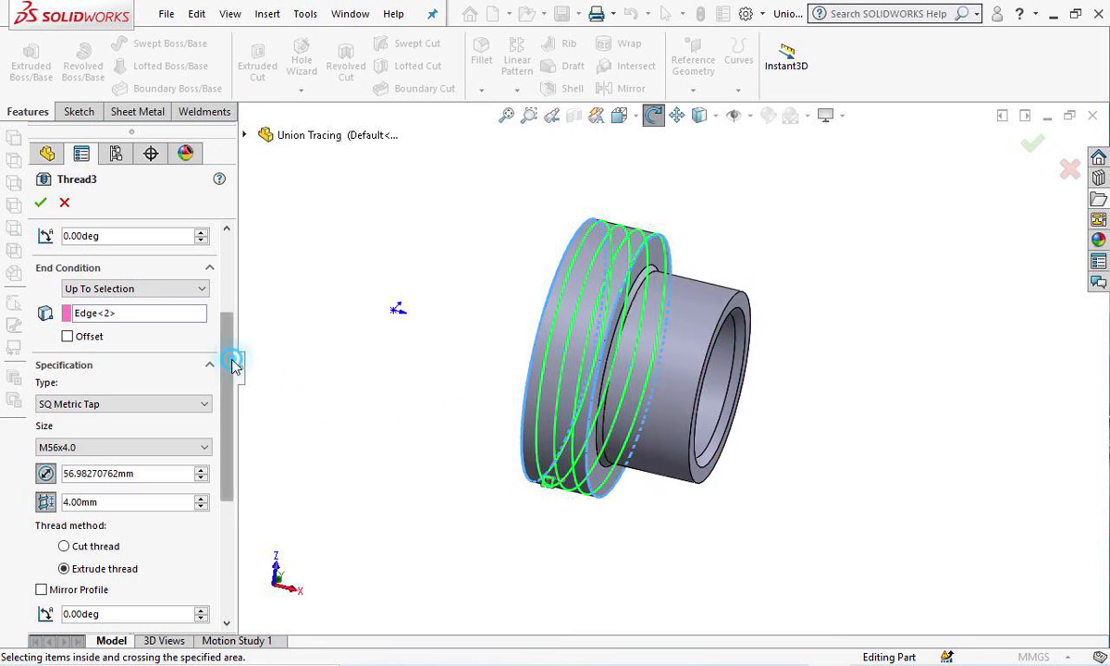
left_click_drag(226, 364, 232, 333)
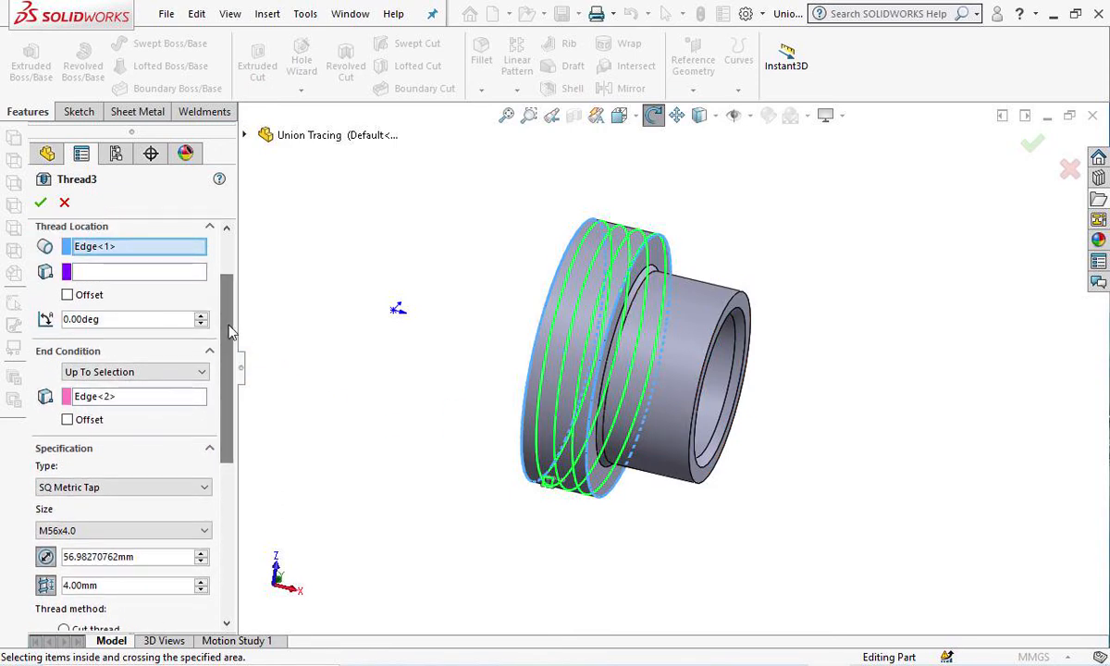
left_click(67, 419)
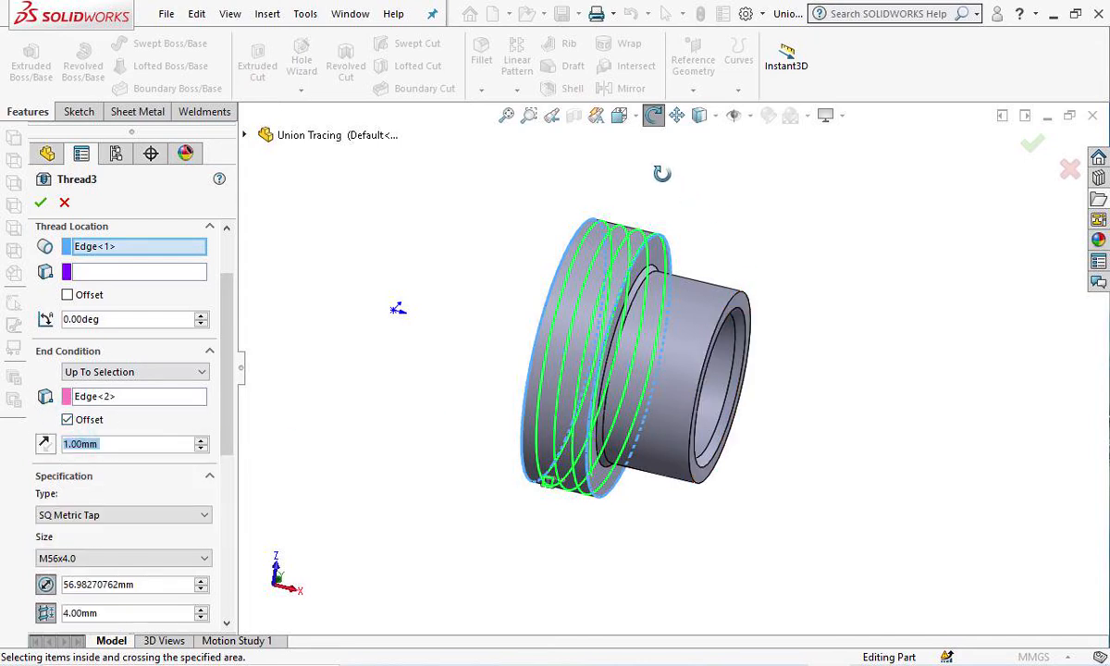
Reverse the direction of the thread's end offset and set its distance to 0.5 mm.
left_click_drag(905, 302, 1007, 209)
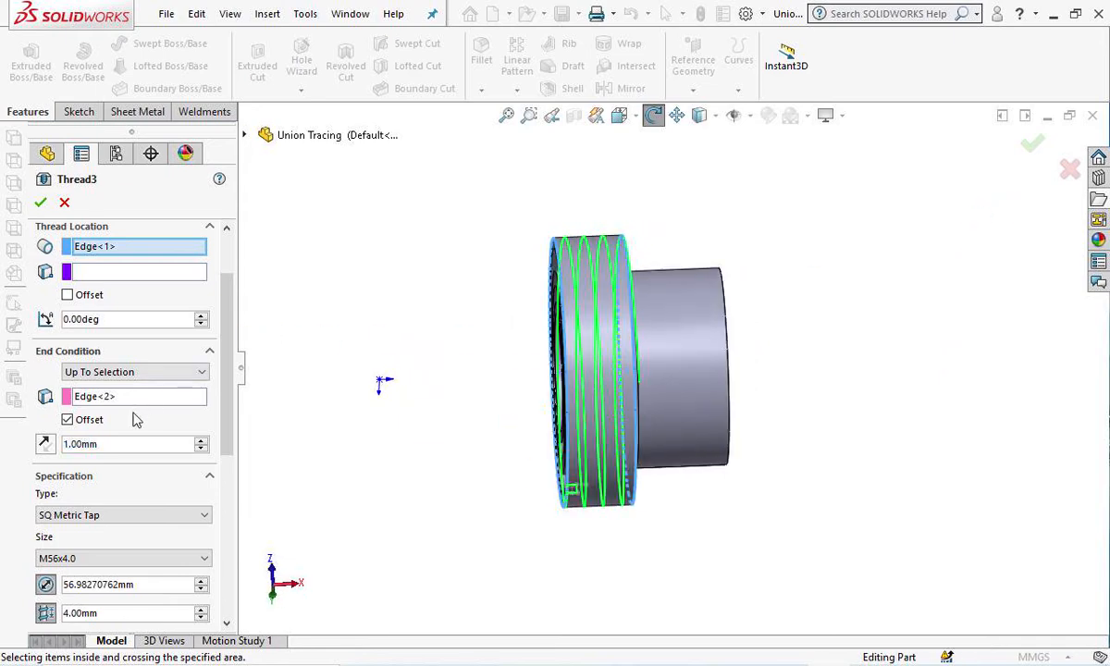
left_click(45, 444)
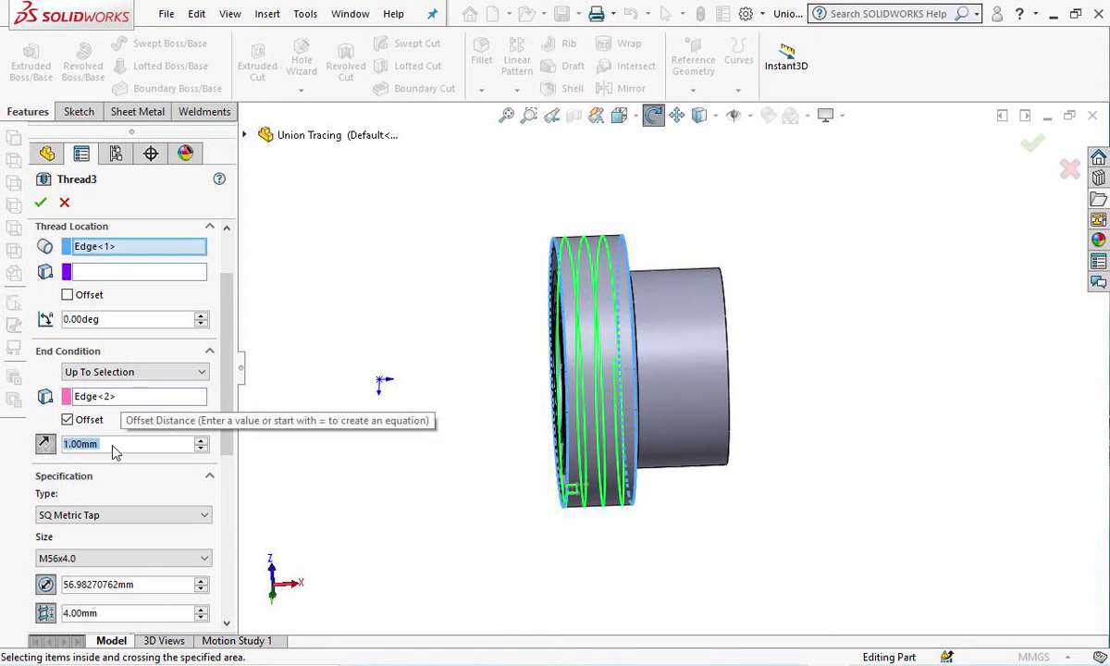
type(".5")
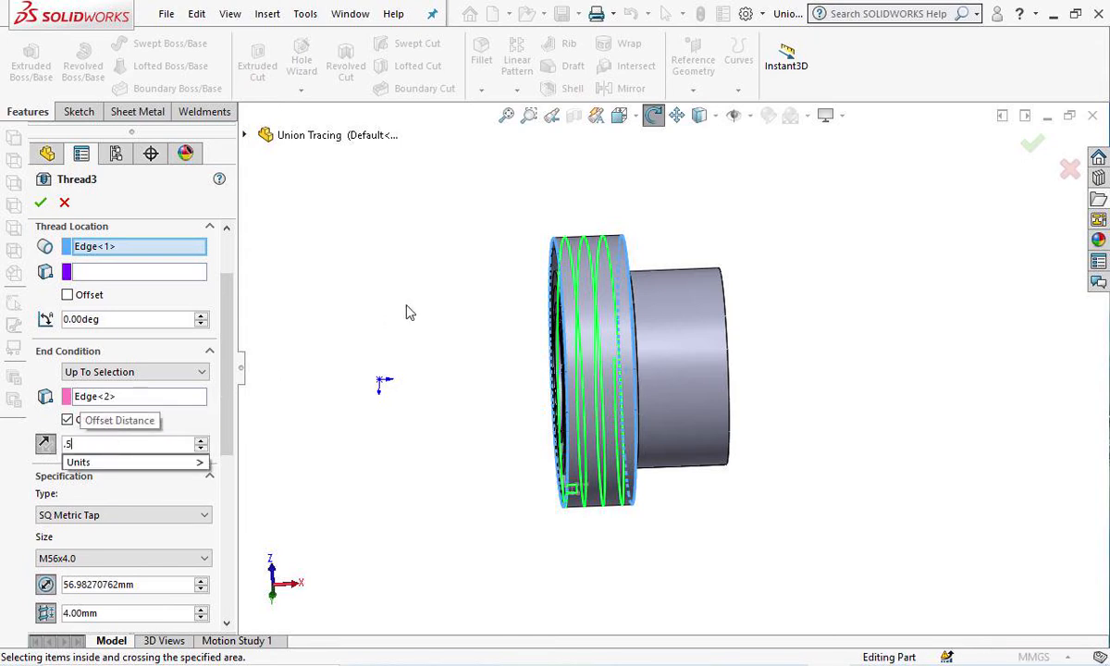
key("Return")
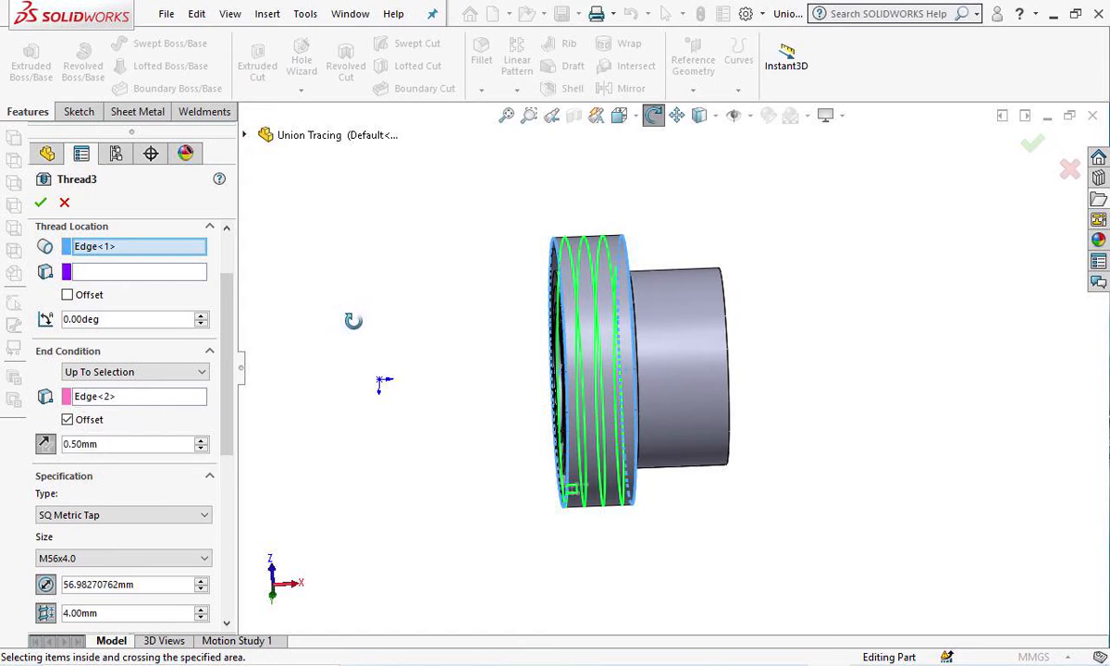
Set the thread's end offset distance to 2 mm and check the preview at the flange's rear edge.
middle_click_drag(675, 572, 680, 600)
middle_click_drag(759, 216, 761, 365)
double_click(98, 445)
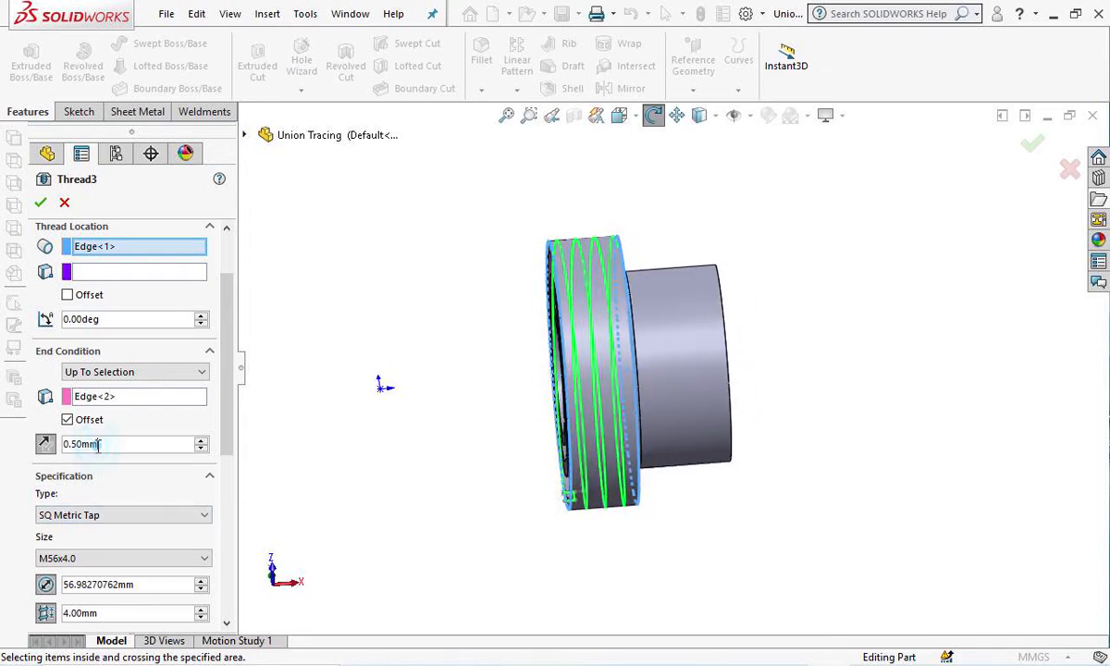
type("2")
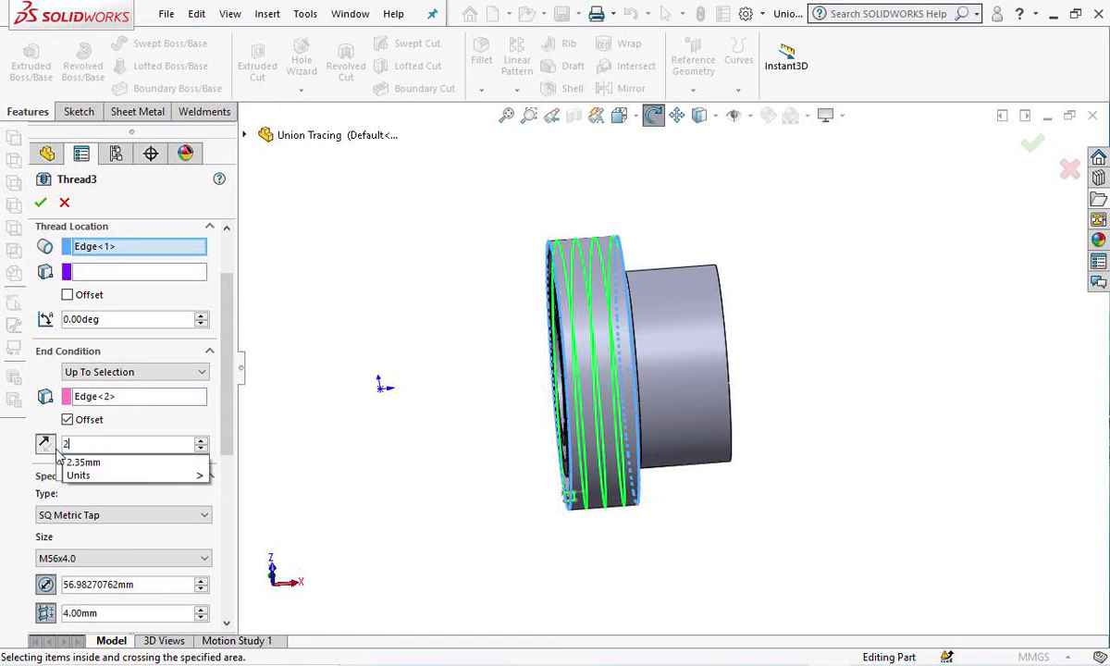
key("Return")
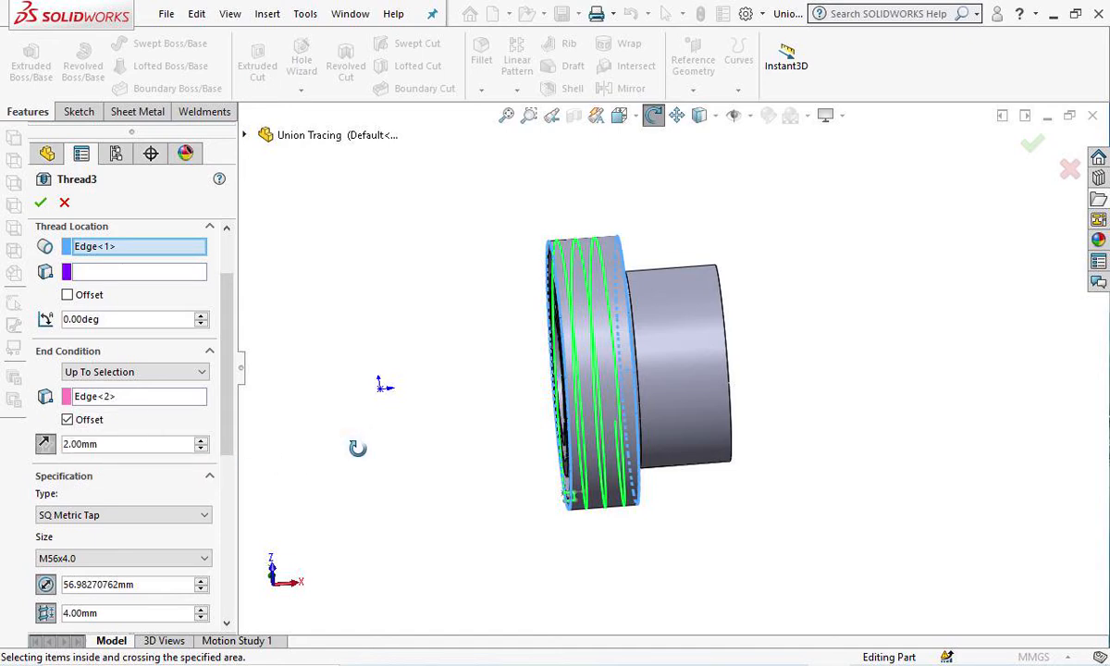
left_click_drag(698, 606, 691, 549)
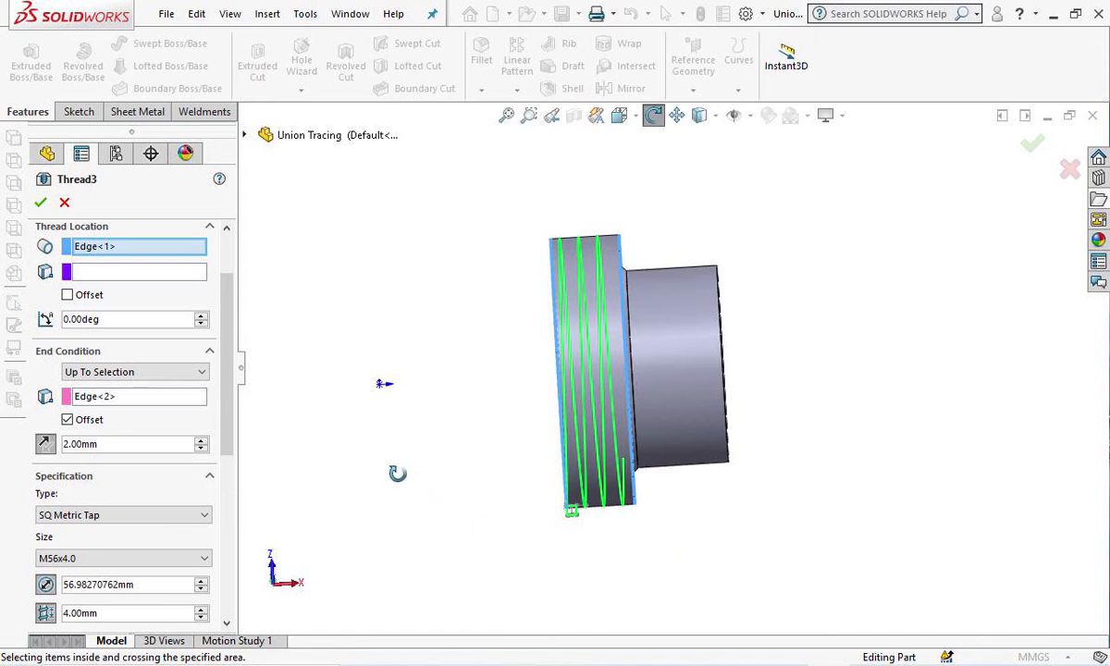
Apply the edited end offset to the flange's external thread and check the thread's two ends.
left_click(40, 203)
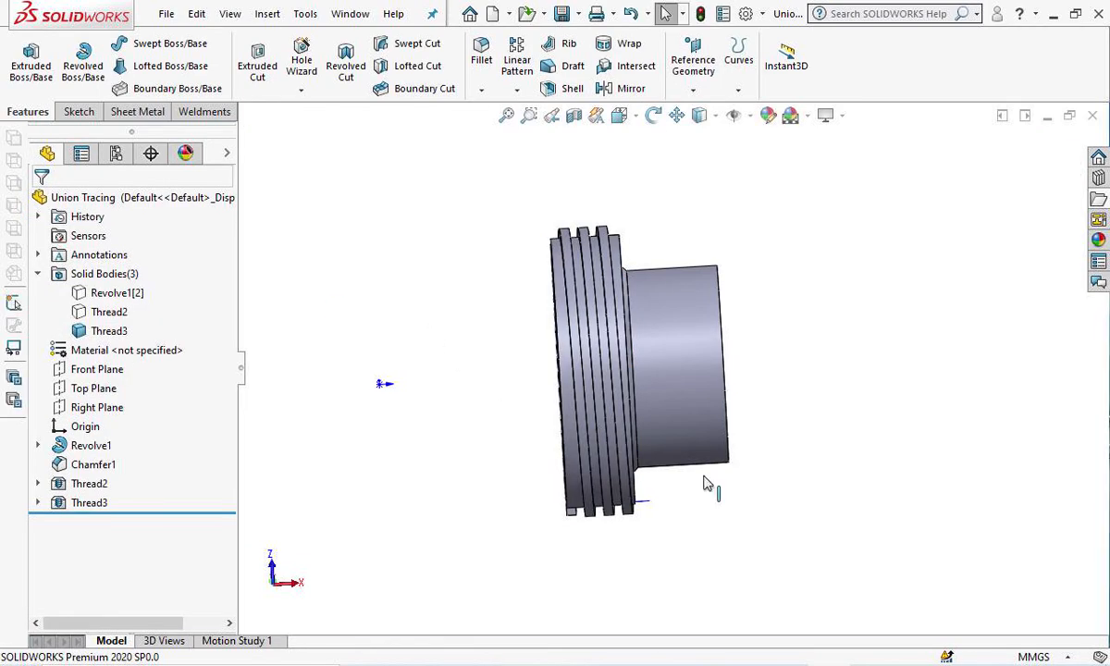
left_click(654, 114)
left_click_drag(783, 489, 770, 285)
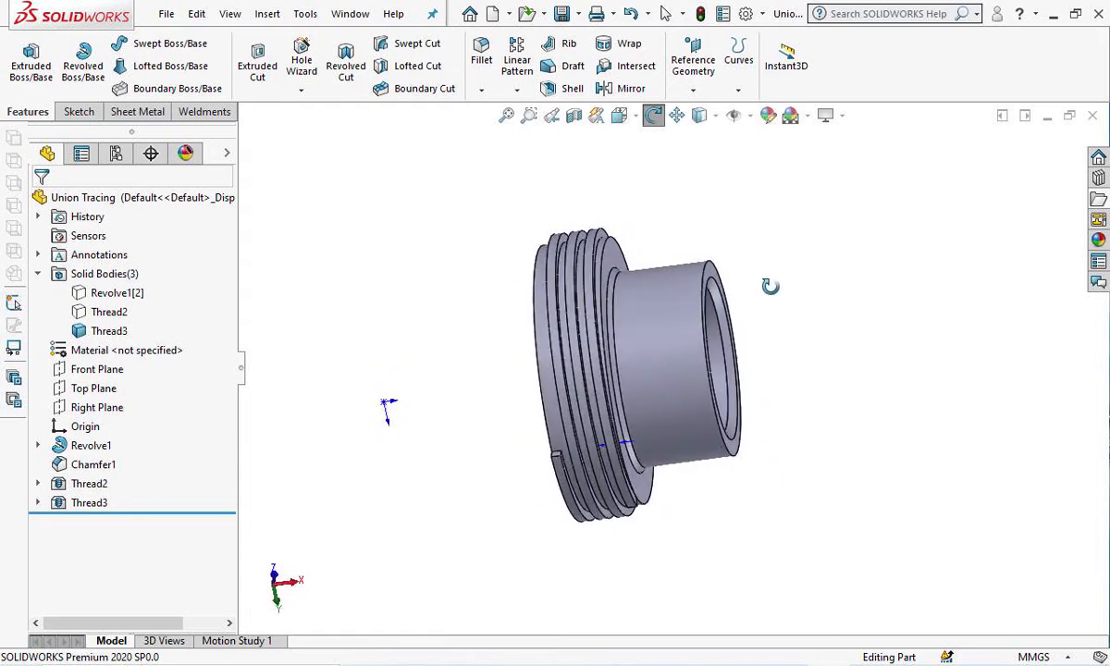
left_click_drag(700, 535, 804, 514)
left_click_drag(684, 423, 697, 459)
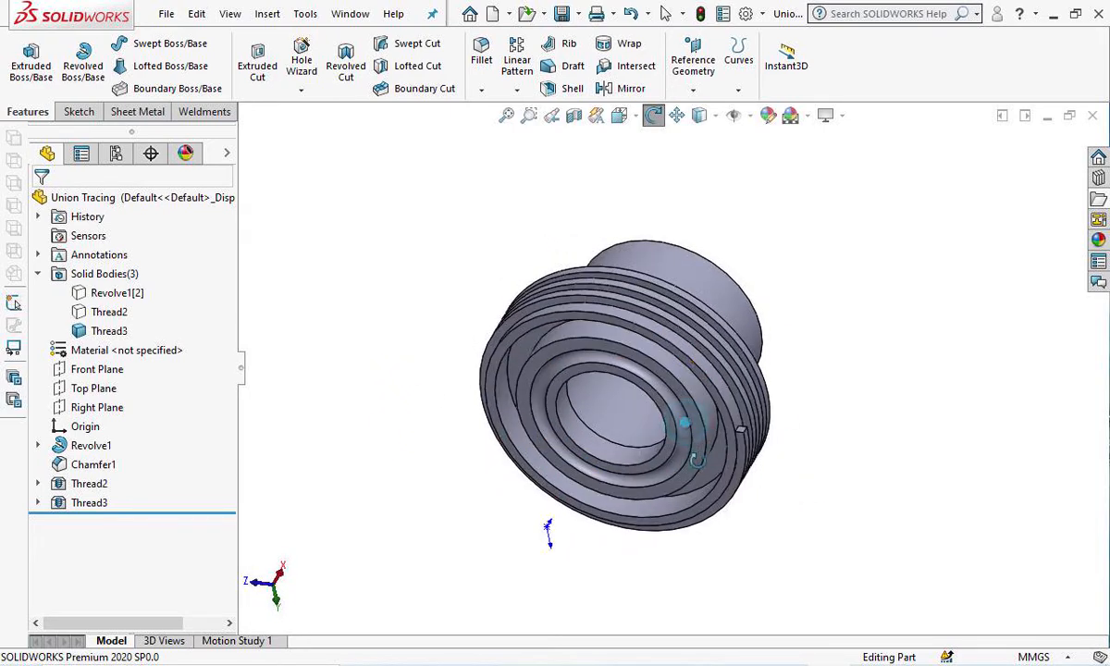
Start a sketch on the square end face of the external thread at the flange's front and convert the face's outline into sketch lines.
scroll(689, 465, "down", 5)
scroll(685, 407, "up", 2)
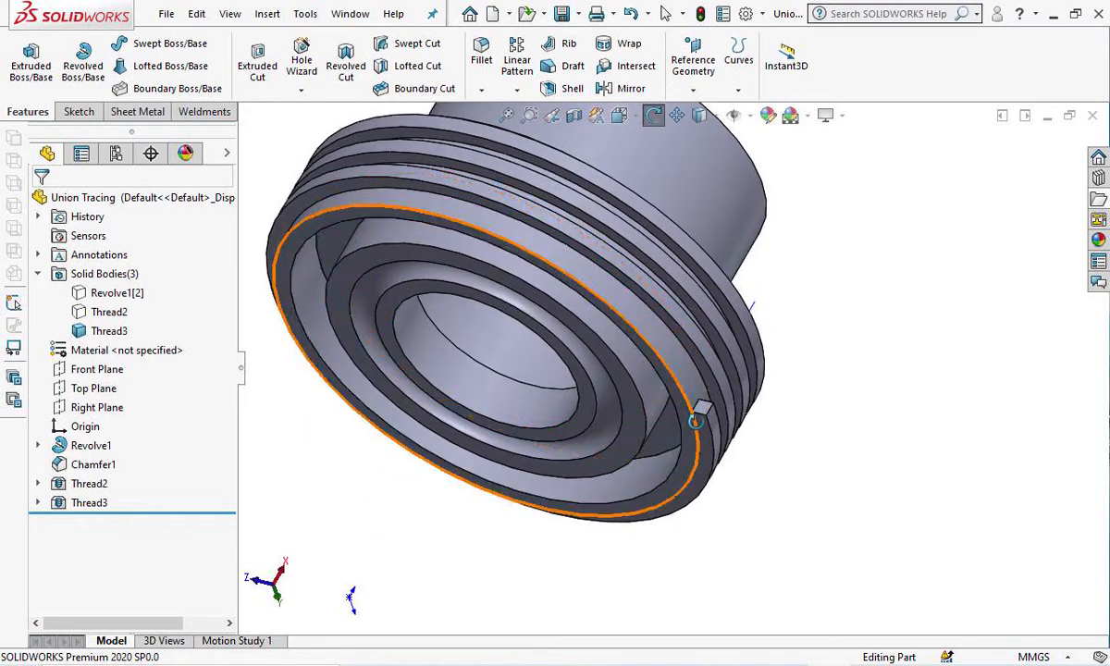
scroll(695, 422, "down", 5)
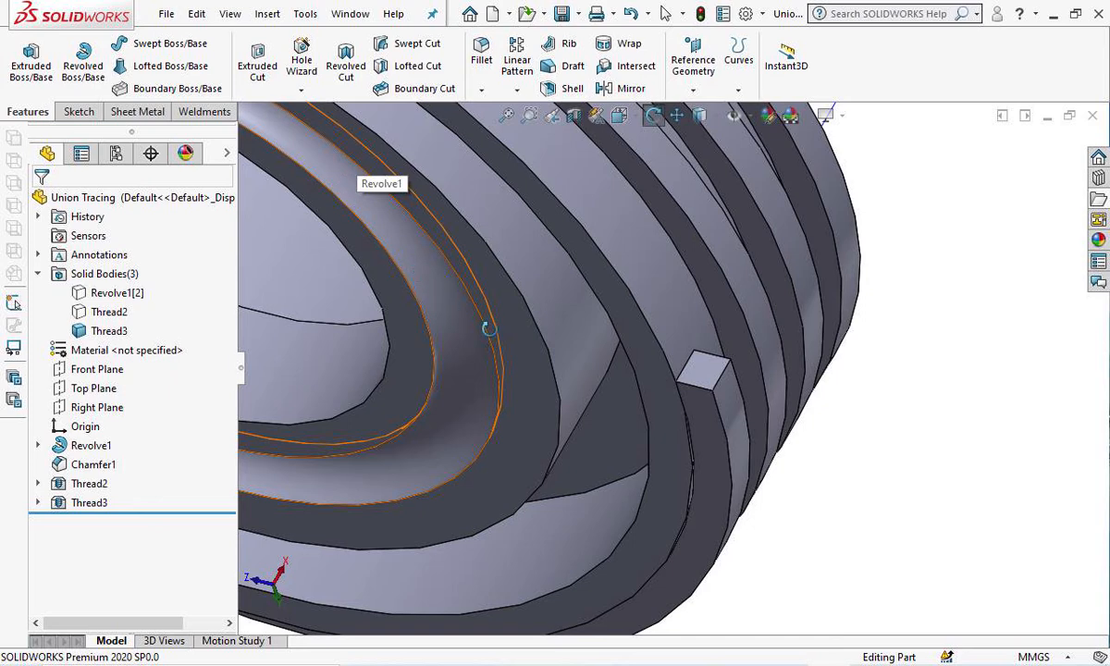
left_click(704, 371)
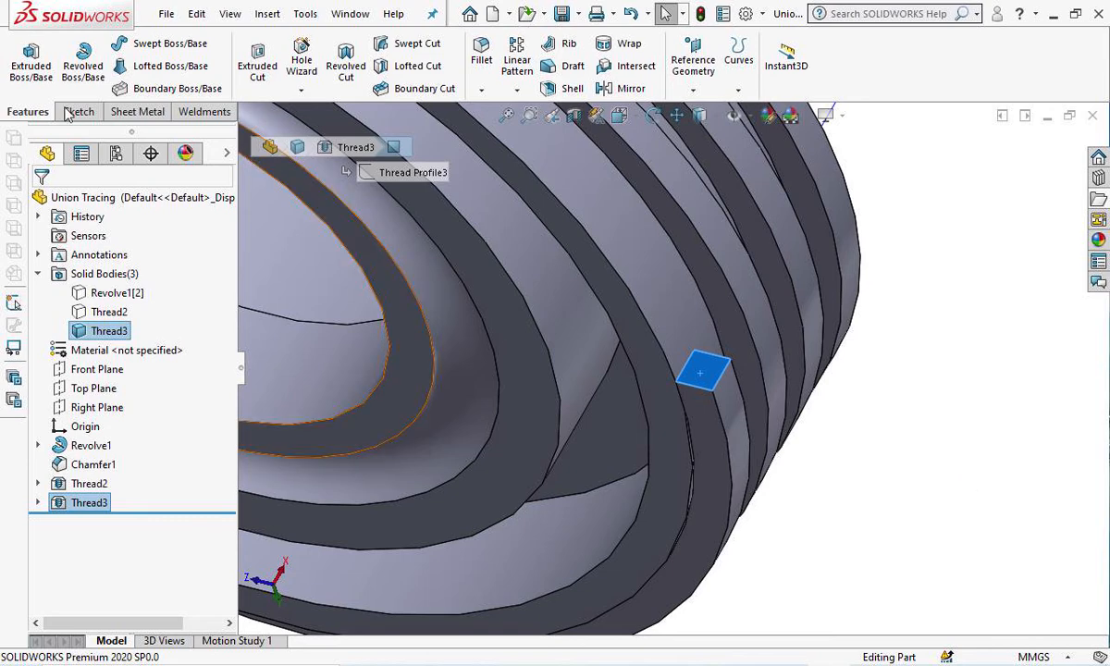
left_click(30, 59)
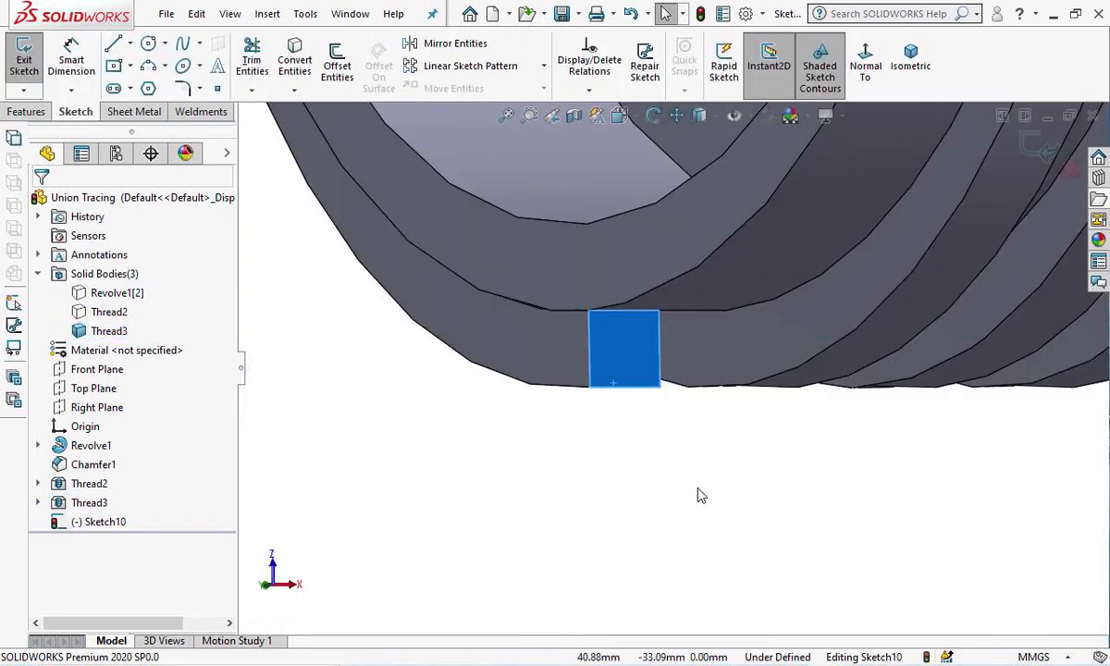
left_click(294, 65)
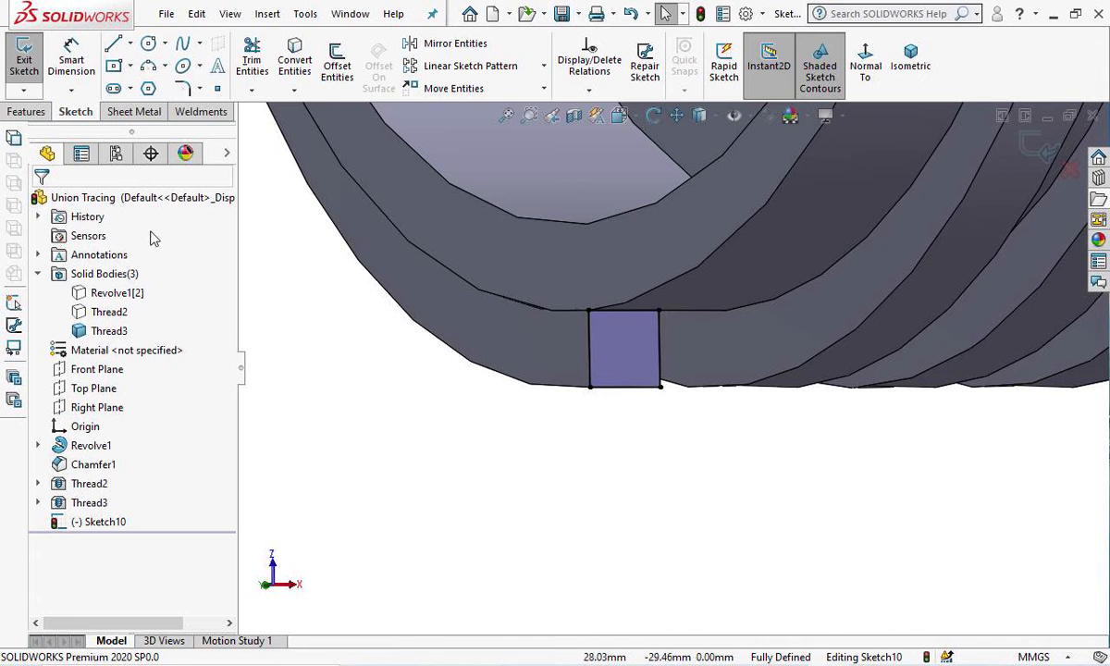
Revolve the converted square 120 degrees about its edge on the flange surface to round off the thread's front end.
left_click(26, 111)
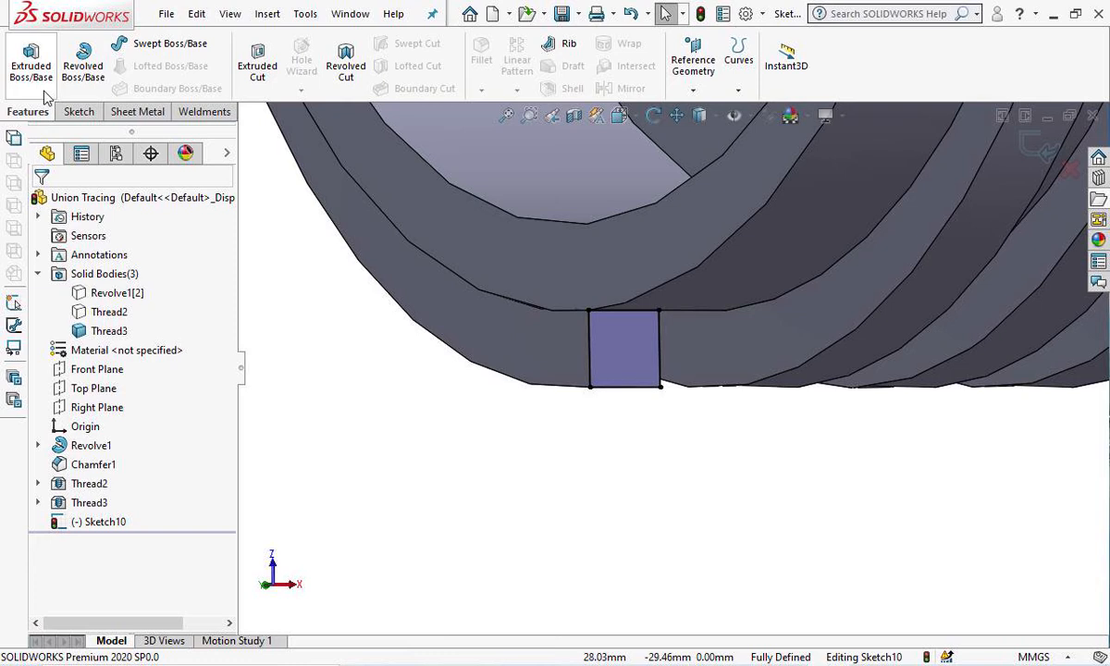
left_click(83, 64)
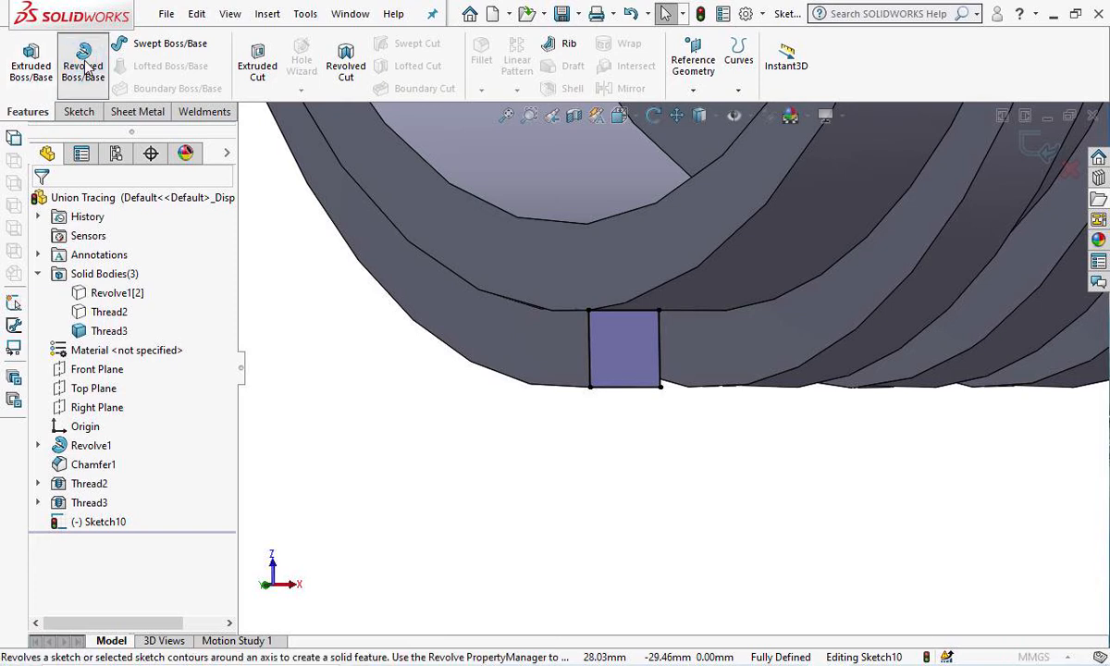
left_click(629, 312)
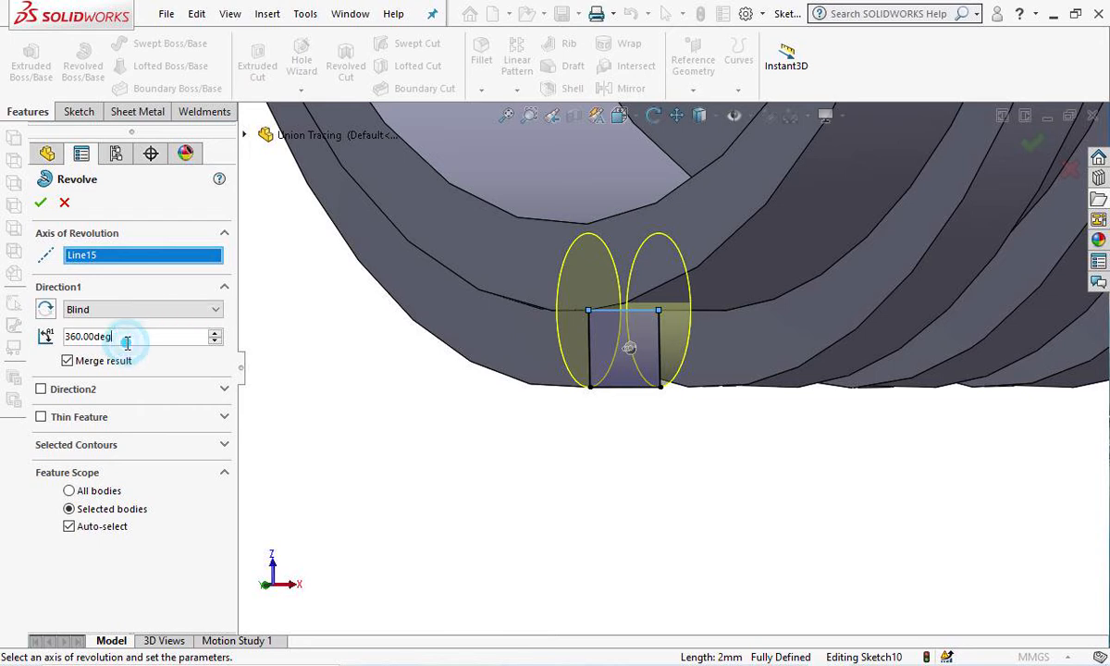
left_click_drag(136, 340, 56, 338)
type("120")
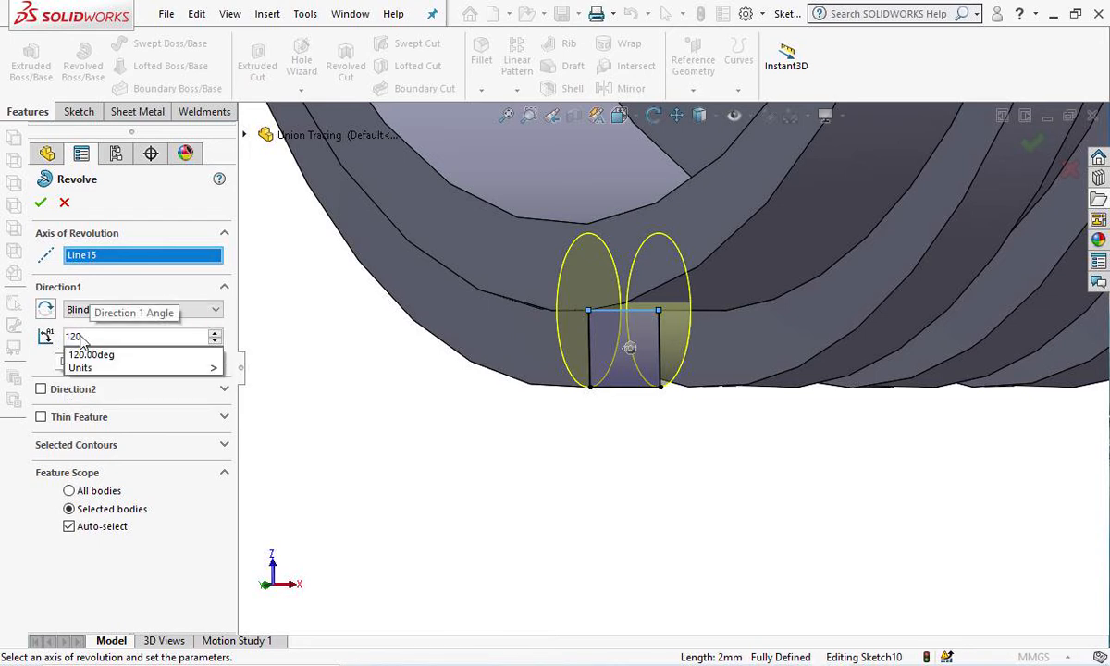
left_click(325, 340)
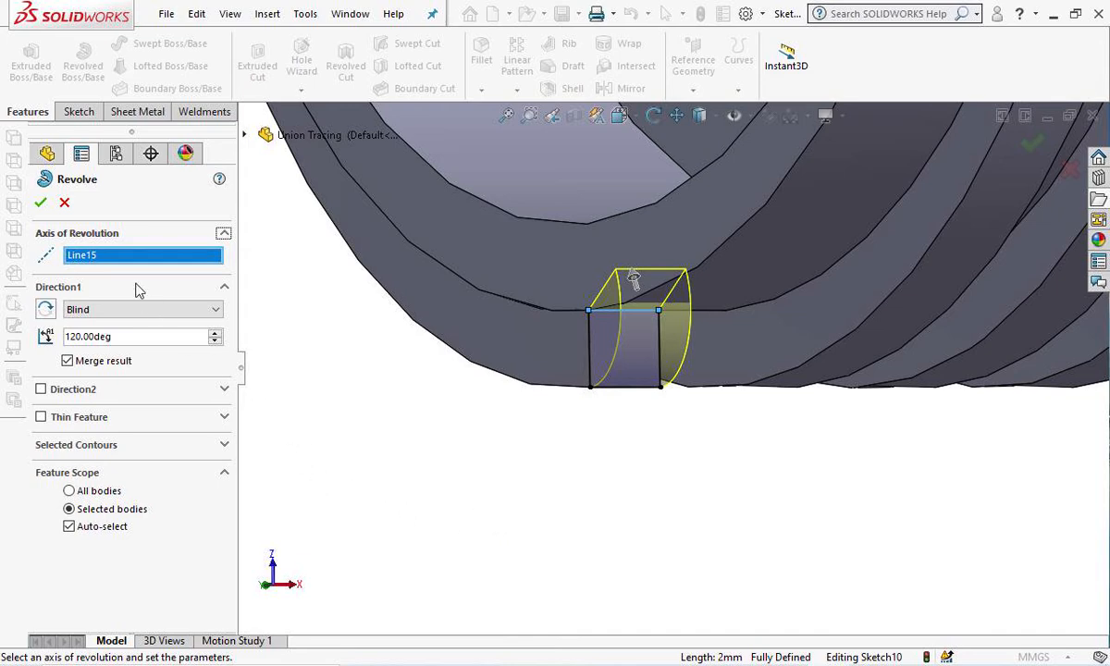
left_click(41, 202)
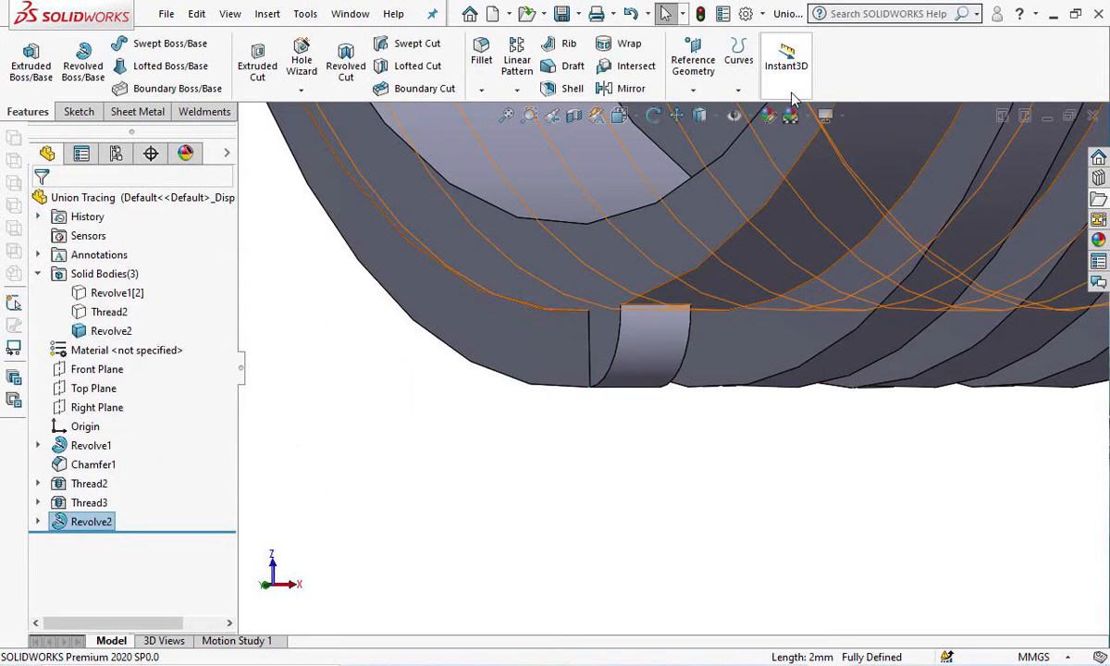
Start a sketch on the thread's other end face, at the flange's rear, and convert its square outline into sketch lines.
scroll(705, 453, "down", 4)
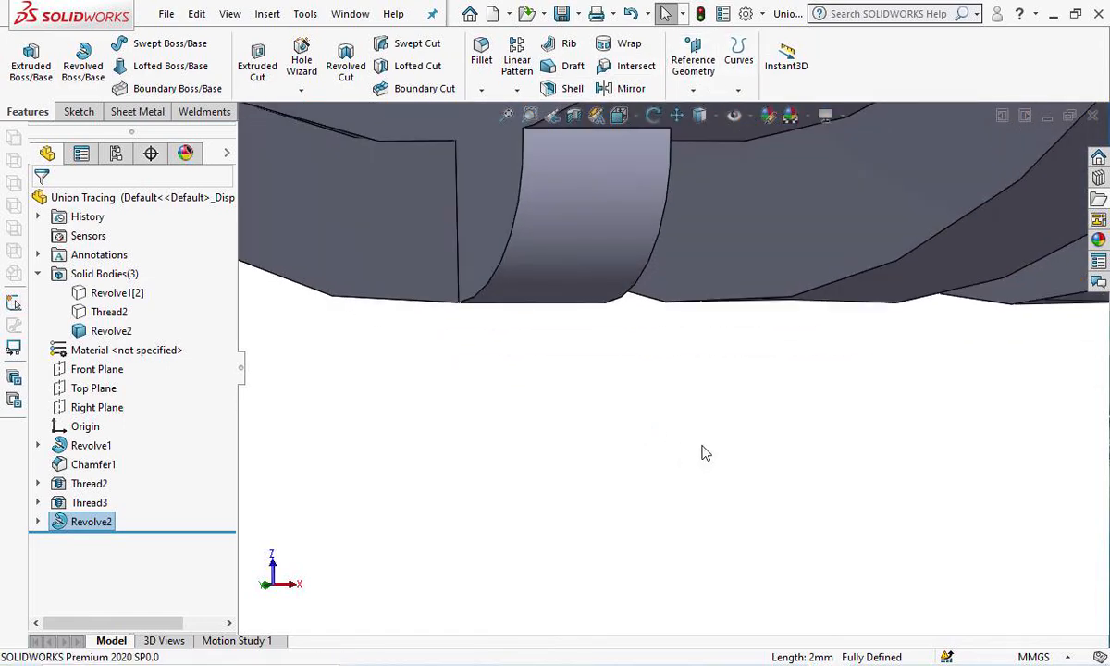
scroll(705, 453, "up", 12)
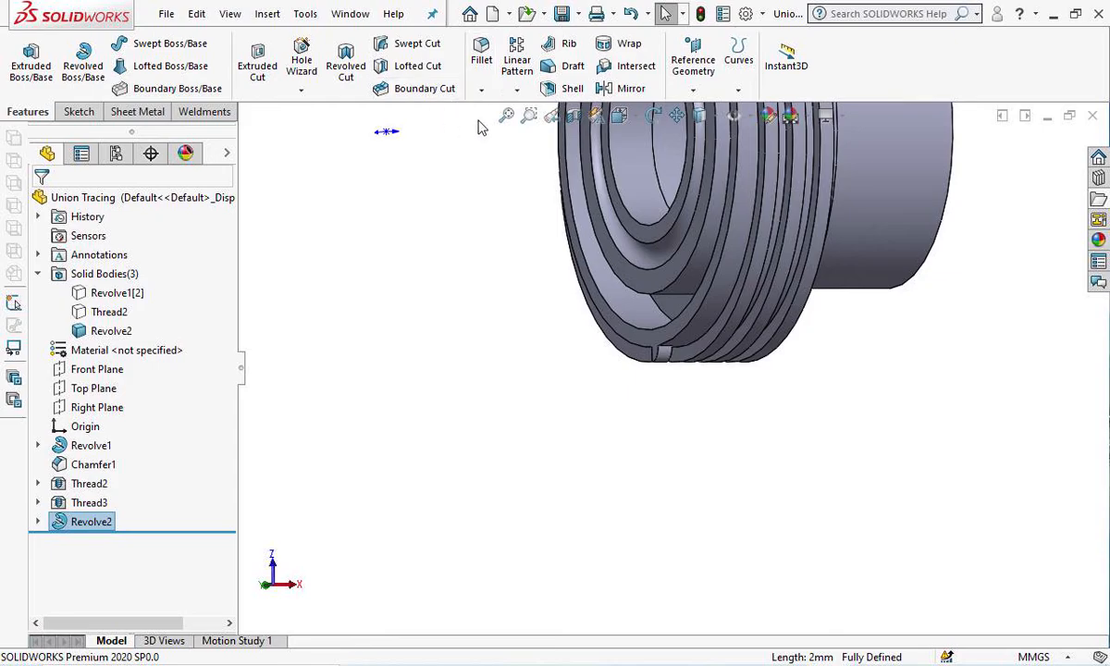
left_click(652, 115)
left_click_drag(771, 471, 842, 336)
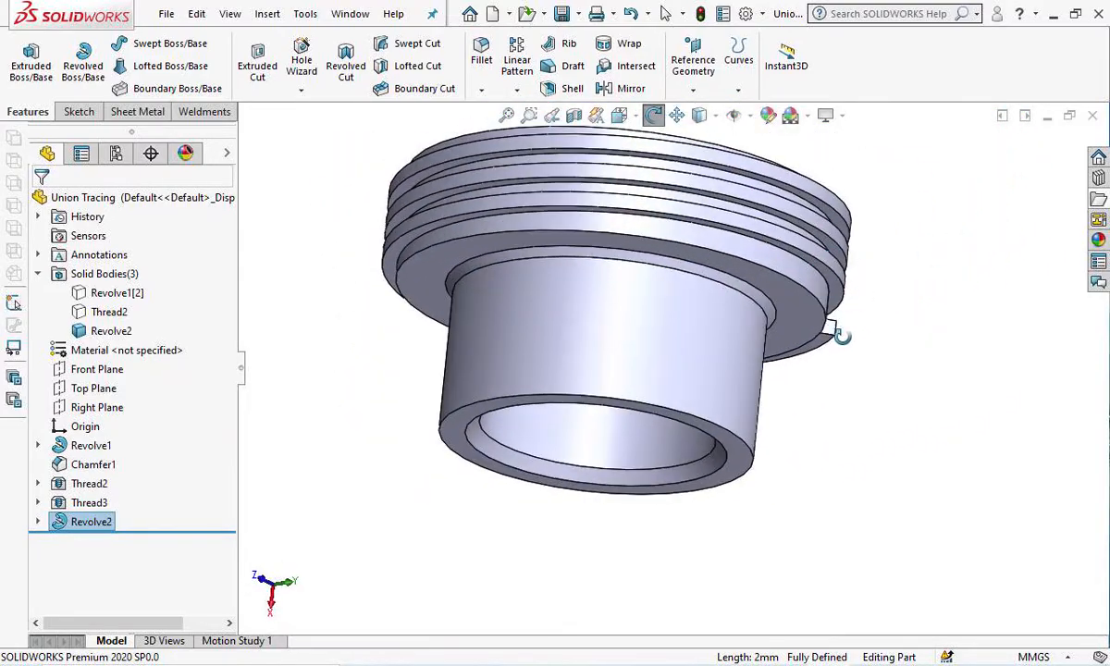
scroll(840, 340, "down", 5)
left_click_drag(818, 374, 785, 365)
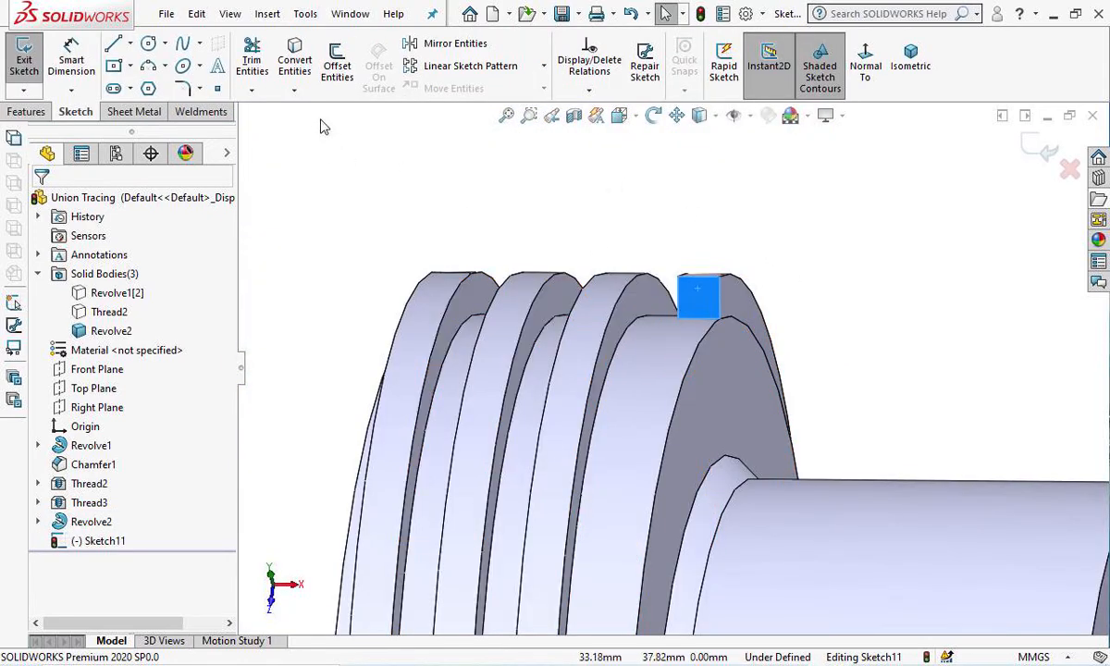
left_click(303, 76)
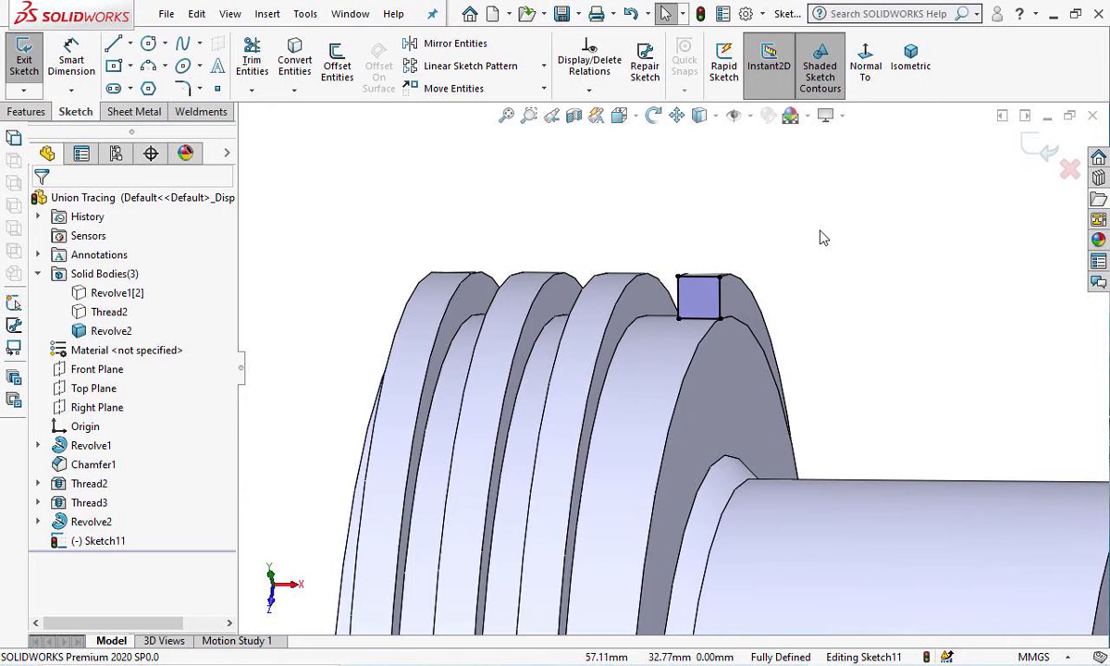
Revolve the rear end's square profile 120 degrees about its edge on the flange surface, merging it with the thread.
left_click(27, 111)
left_click(84, 67)
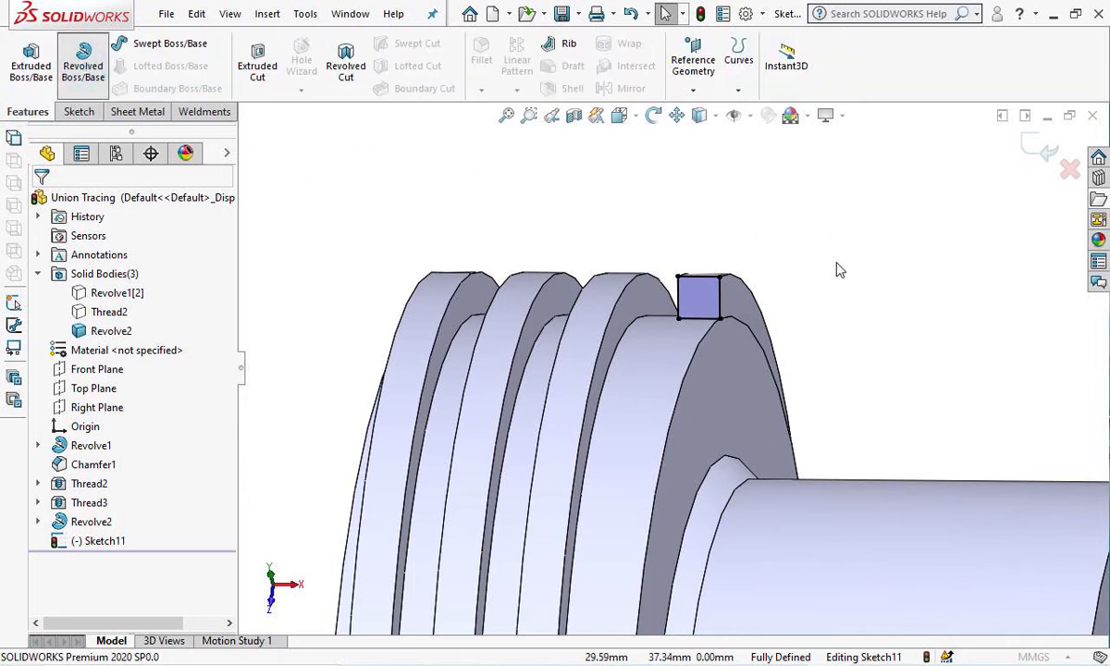
left_click(701, 320)
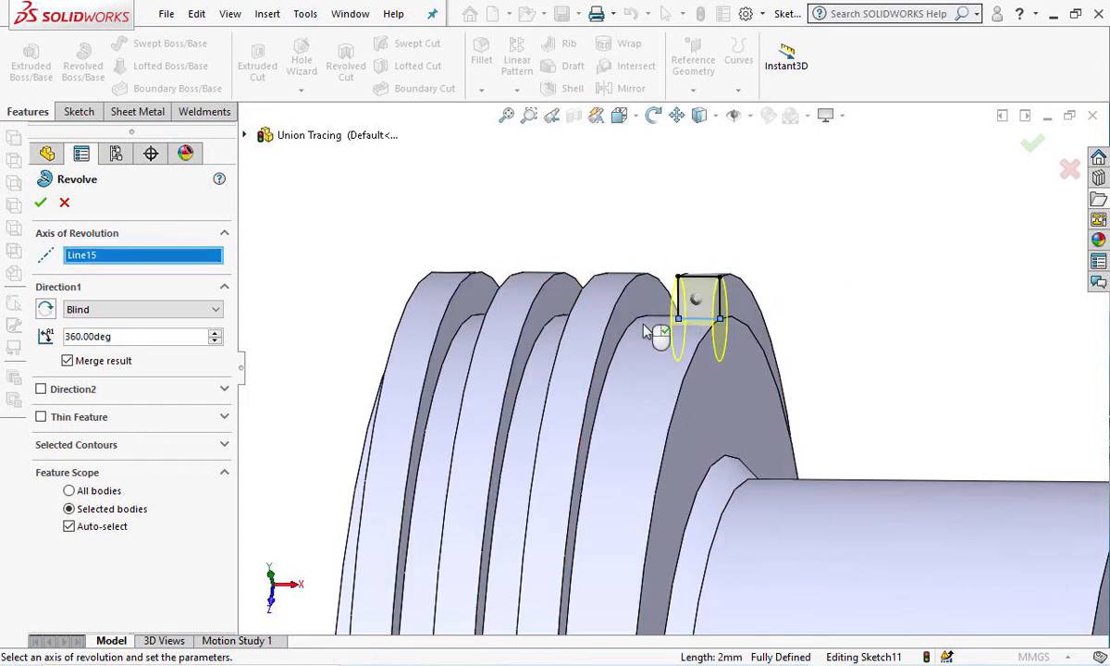
left_click(116, 337)
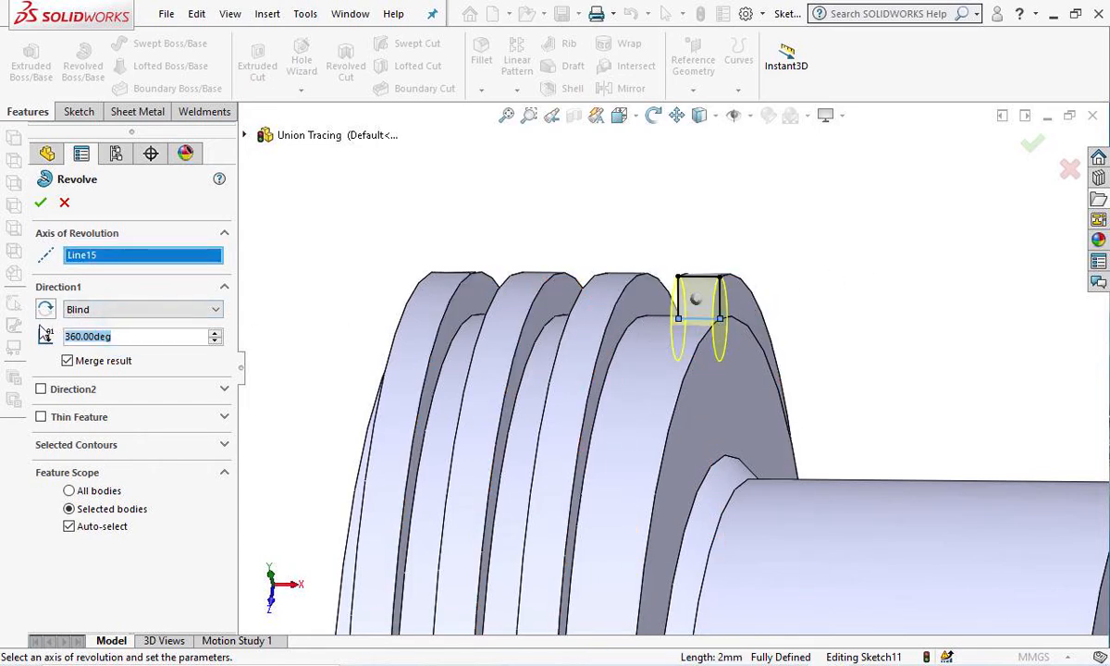
type("120")
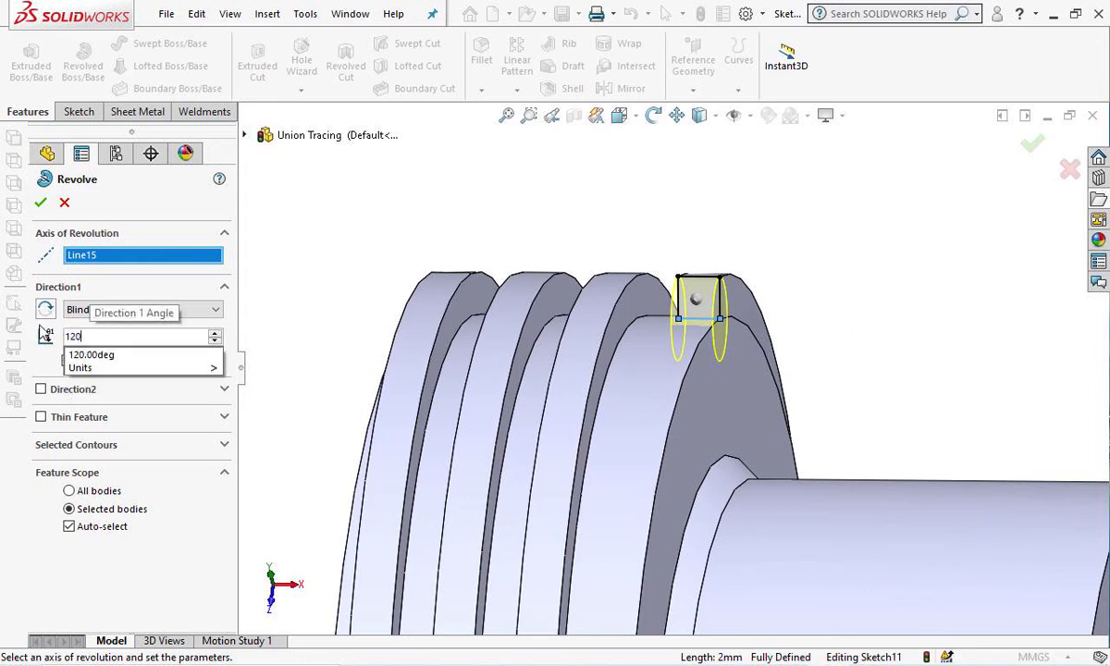
key("Return")
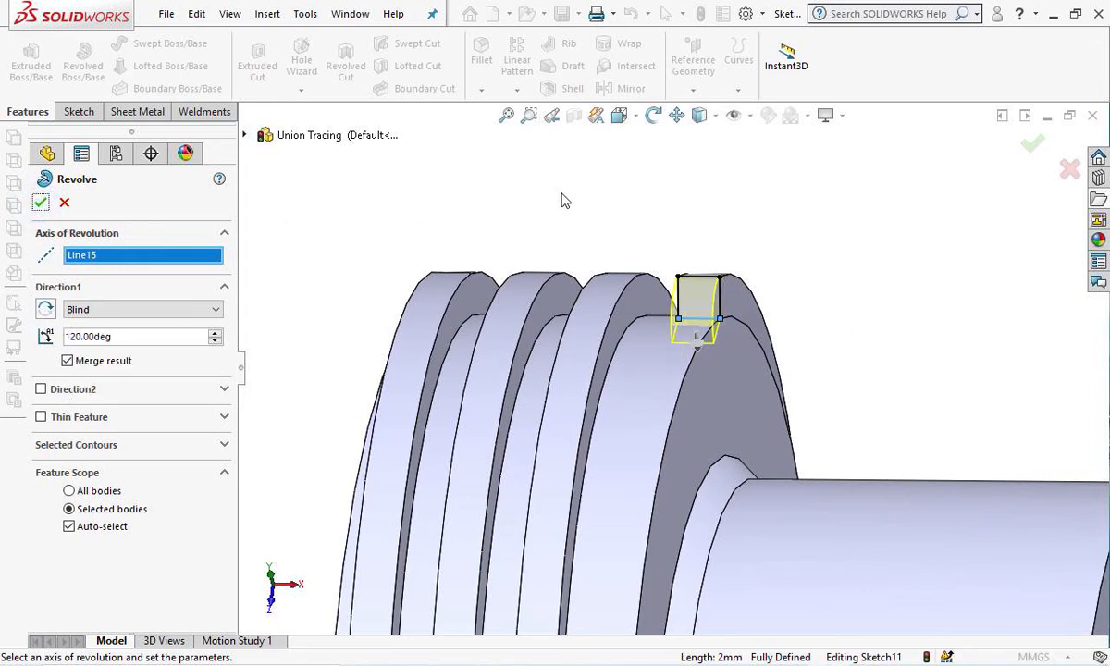
left_click(41, 203)
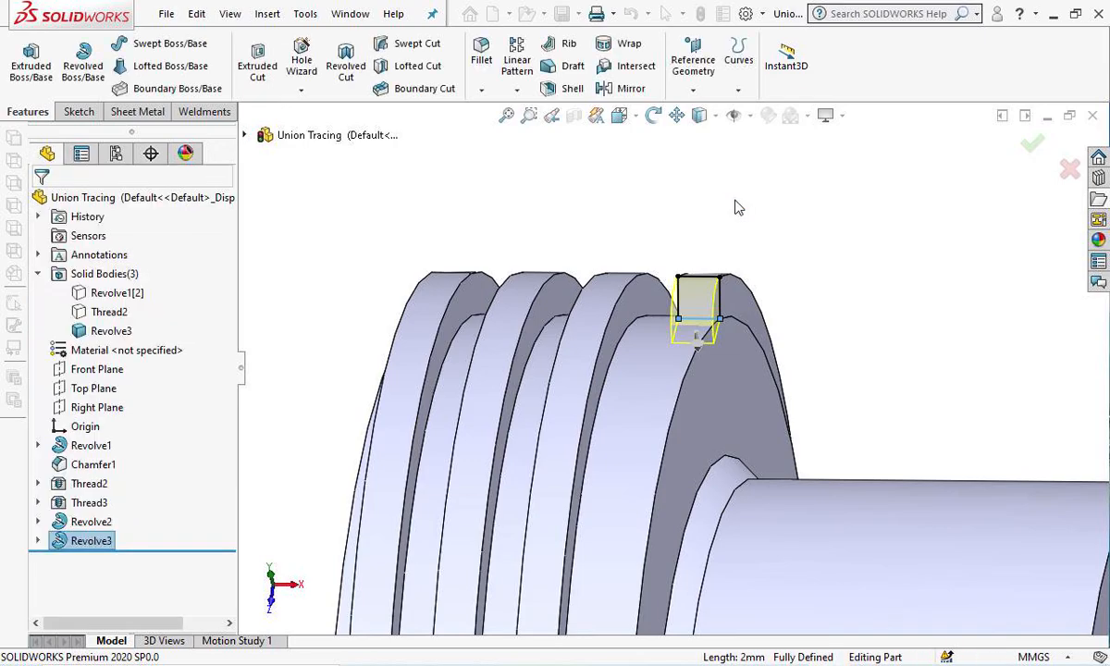
Examine both rounded ends of the external thread and highlight the ring body Thread2 to compare it with the flange.
left_click(654, 115)
mouse_move(814, 259)
left_mouse_down()
mouse_move(845, 285)
mouse_move(813, 294)
mouse_move(849, 366)
mouse_move(892, 367)
mouse_move(838, 298)
mouse_move(768, 290)
mouse_move(729, 245)
mouse_move(743, 235)
mouse_move(756, 253)
mouse_move(847, 287)
mouse_move(890, 283)
mouse_move(924, 297)
mouse_move(803, 259)
left_mouse_up()
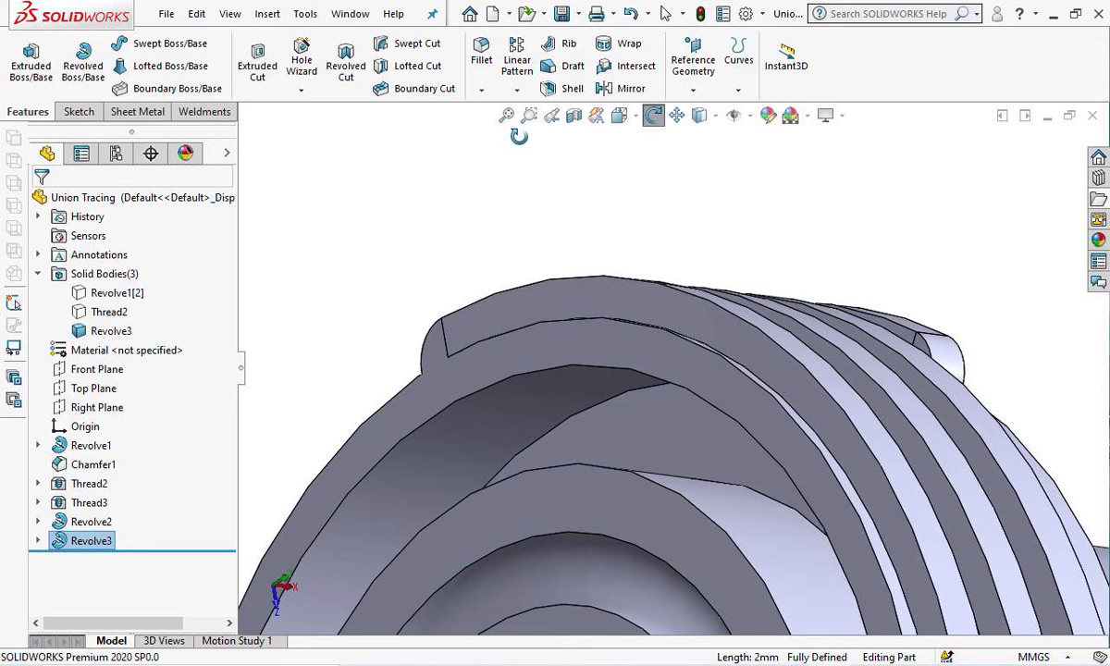
scroll(674, 243, "down", 3)
scroll(674, 243, "up", 9)
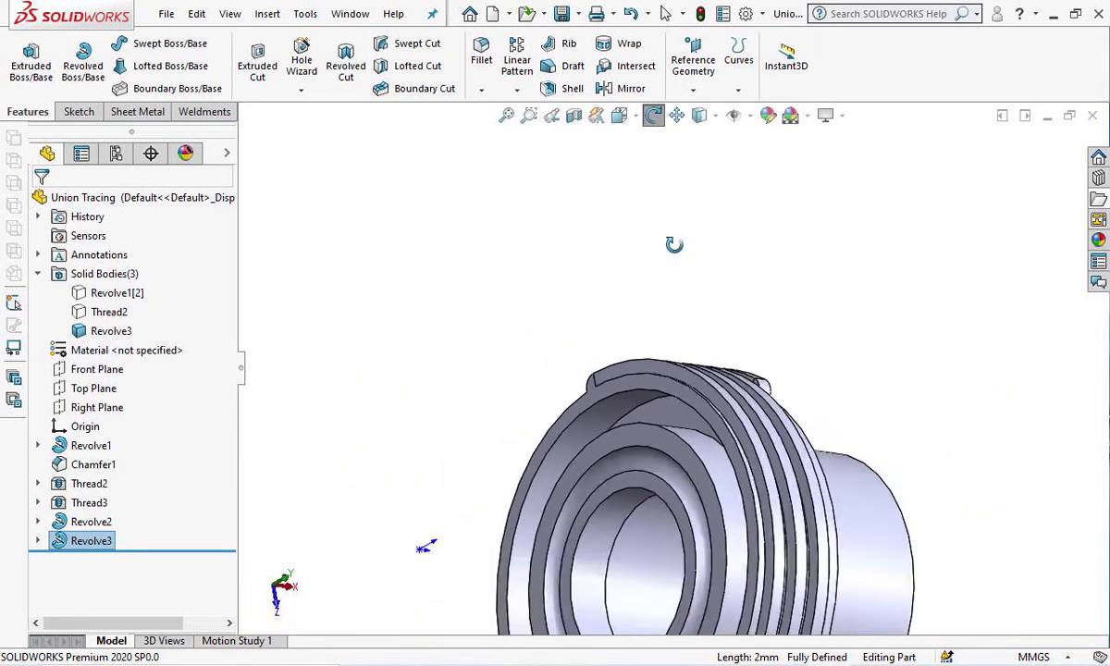
left_click_drag(942, 552, 889, 368)
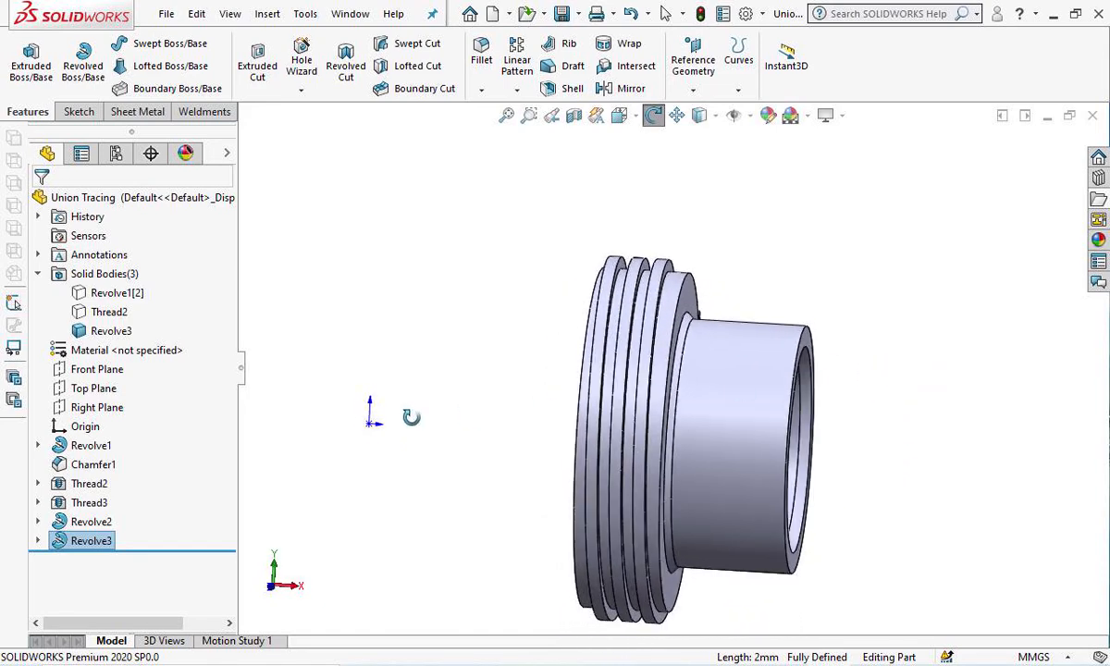
left_click(106, 314)
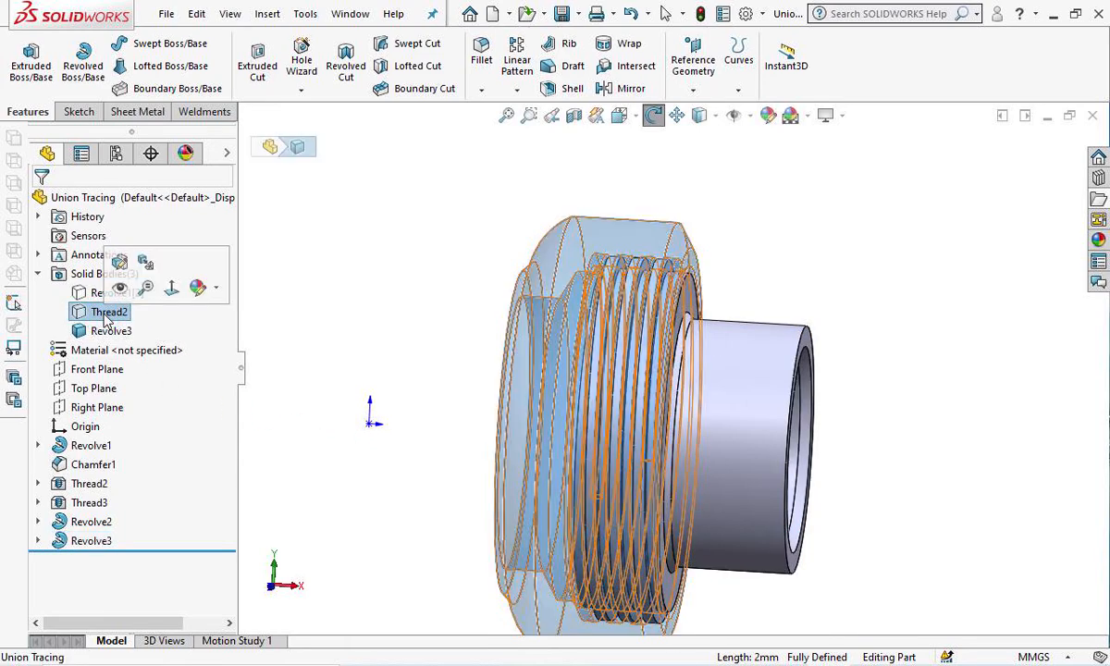
key("Escape")
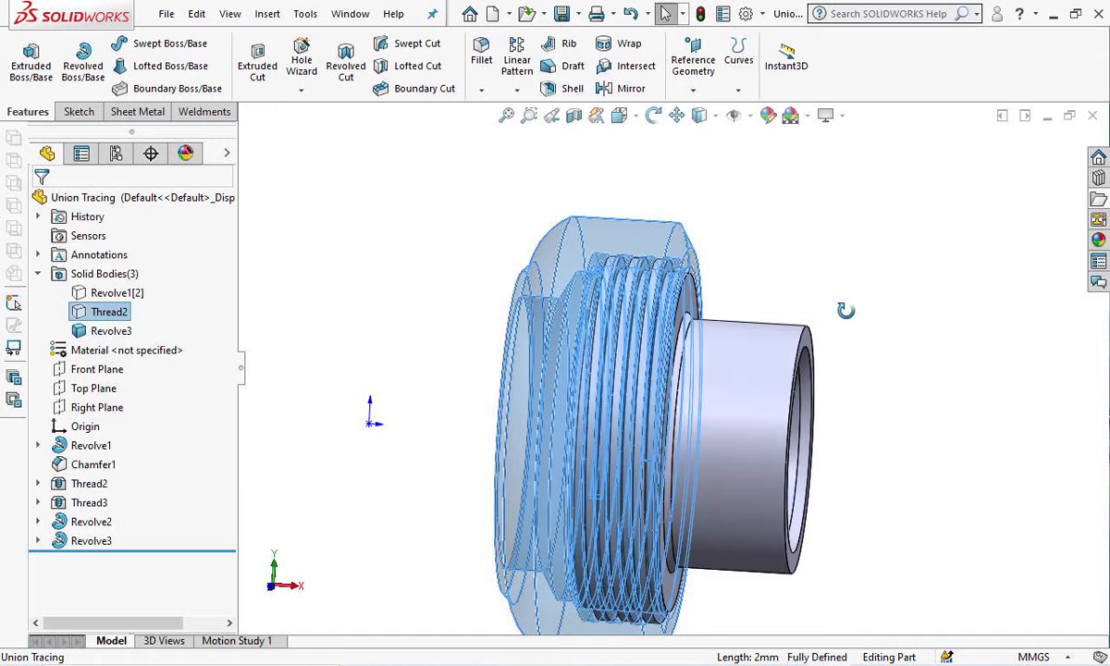
left_click(883, 409)
scroll(858, 499, "down", 2)
left_click(880, 522)
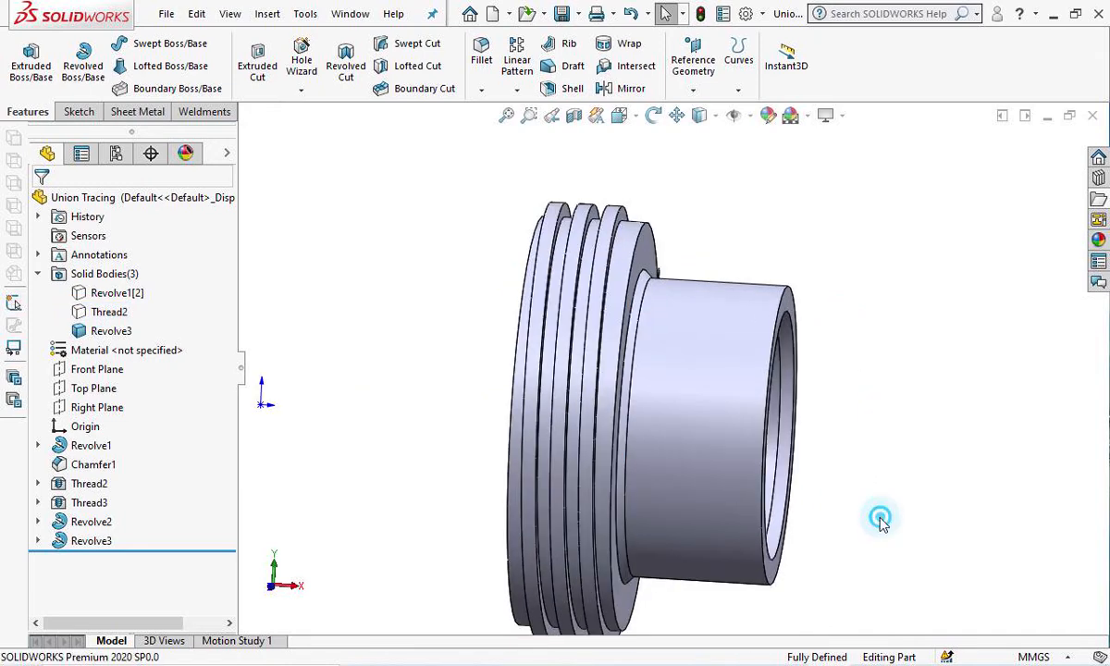
Start a thread inside the pipe section's bore, from the bore's inner edge at the open end to the circular edge at the internal shoulder.
left_click(654, 115)
left_click_drag(925, 434, 898, 390)
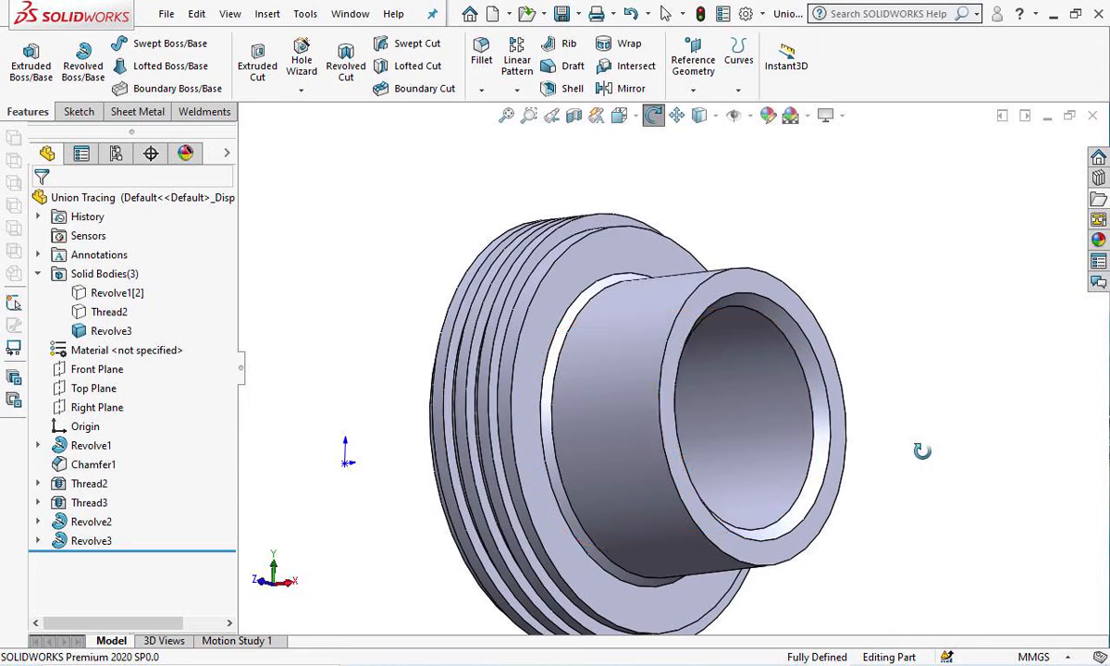
key("Escape")
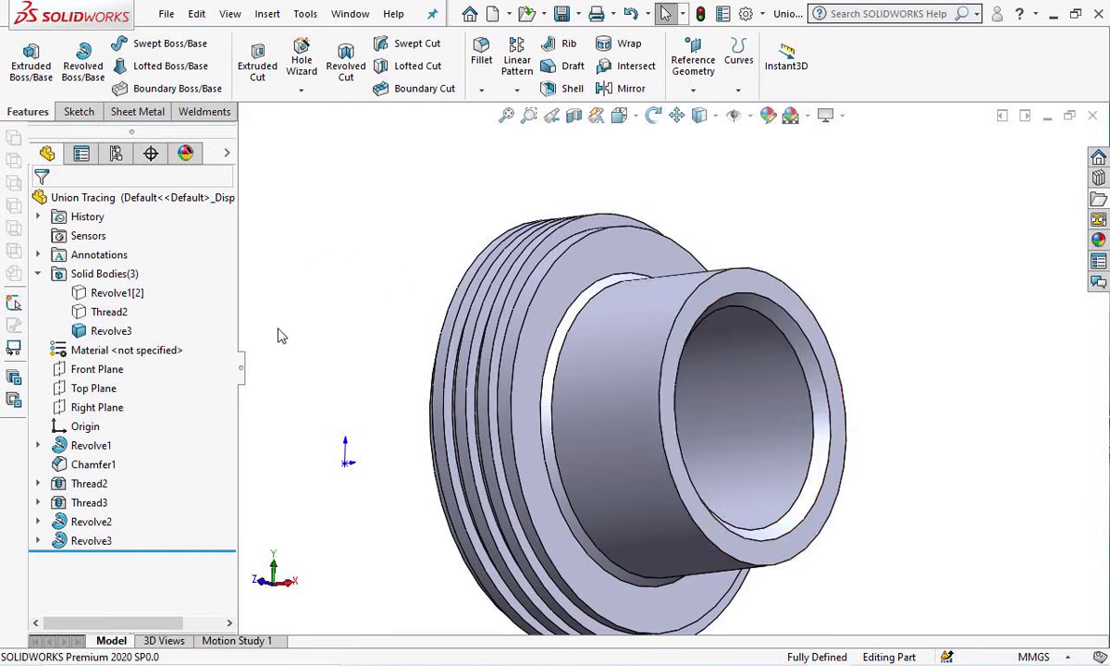
left_click(302, 91)
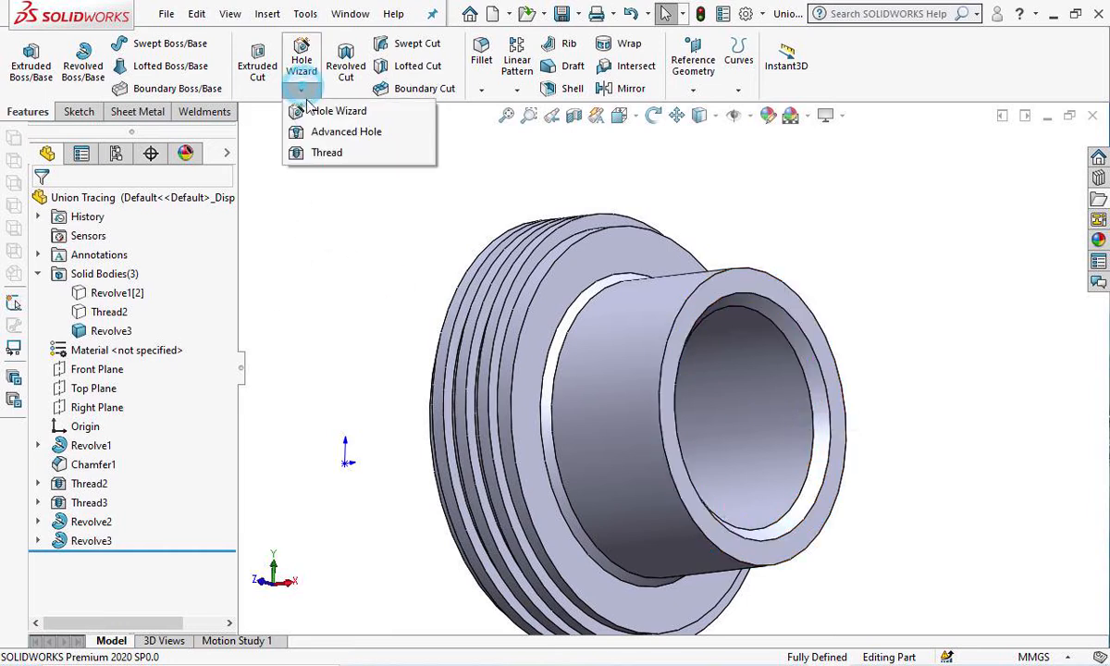
left_click(320, 151)
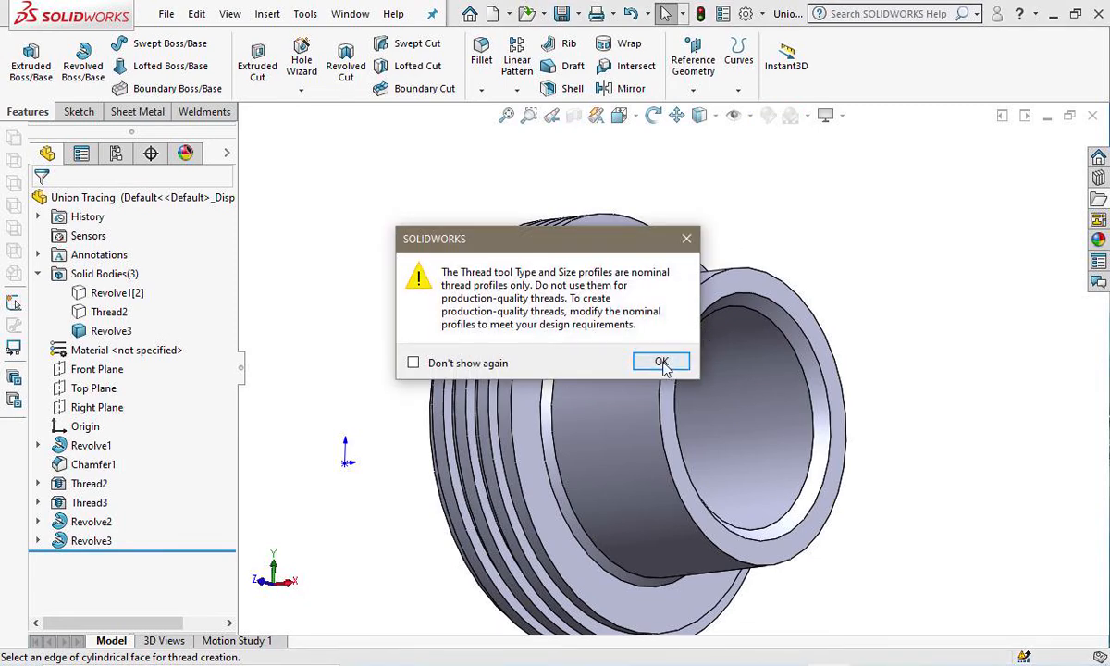
left_click(661, 362)
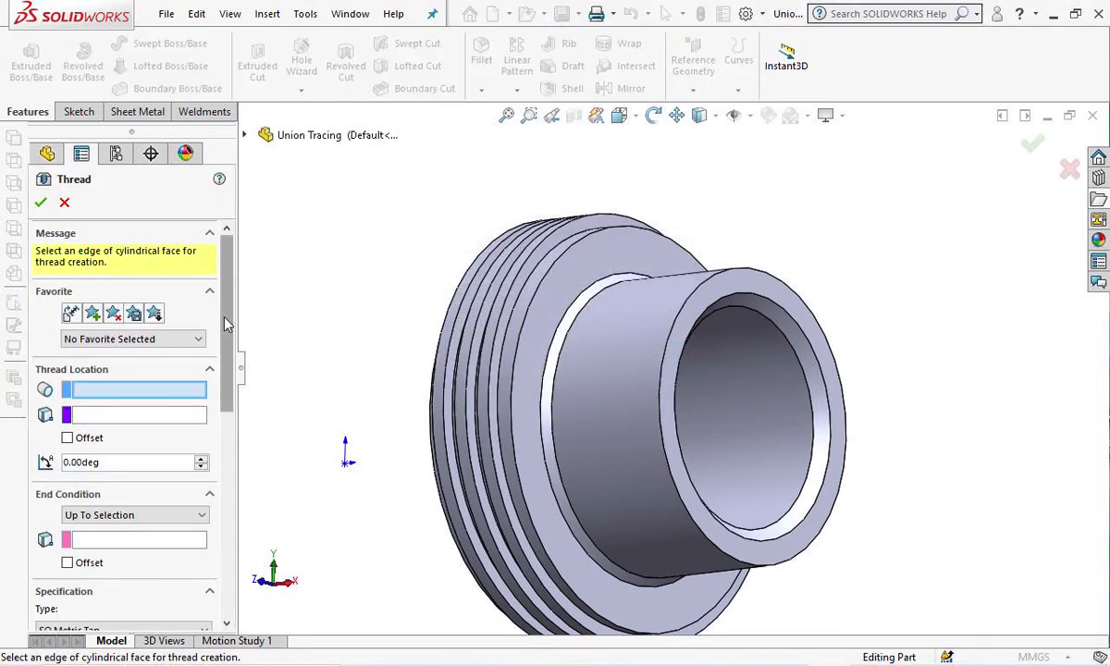
left_click_drag(226, 324, 231, 423)
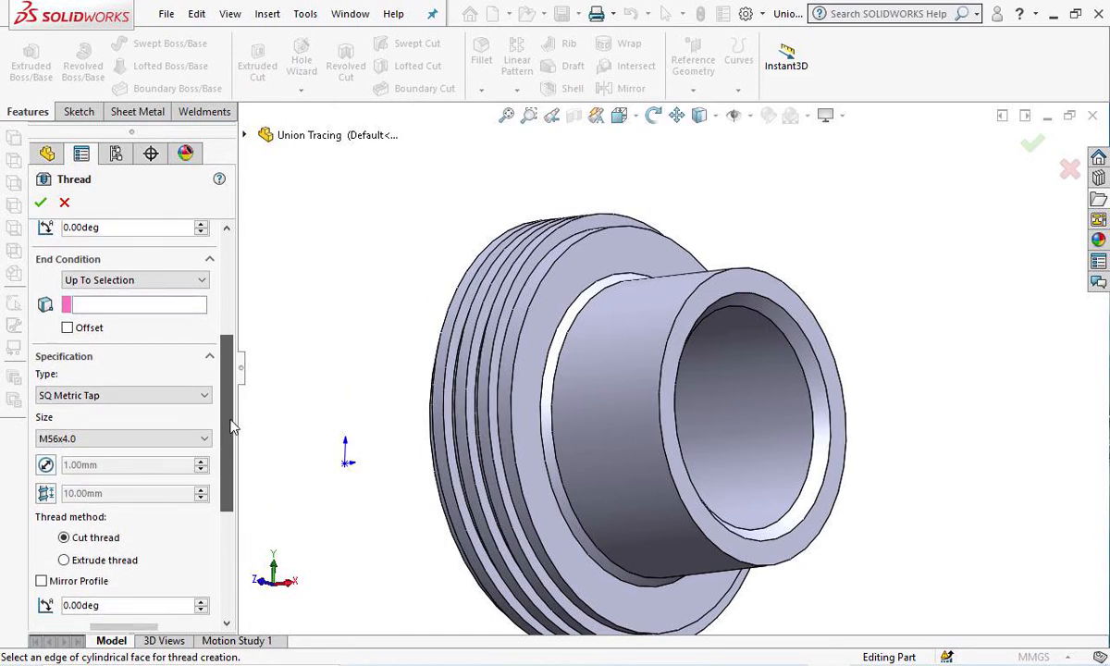
scroll(230, 426, "down", 2)
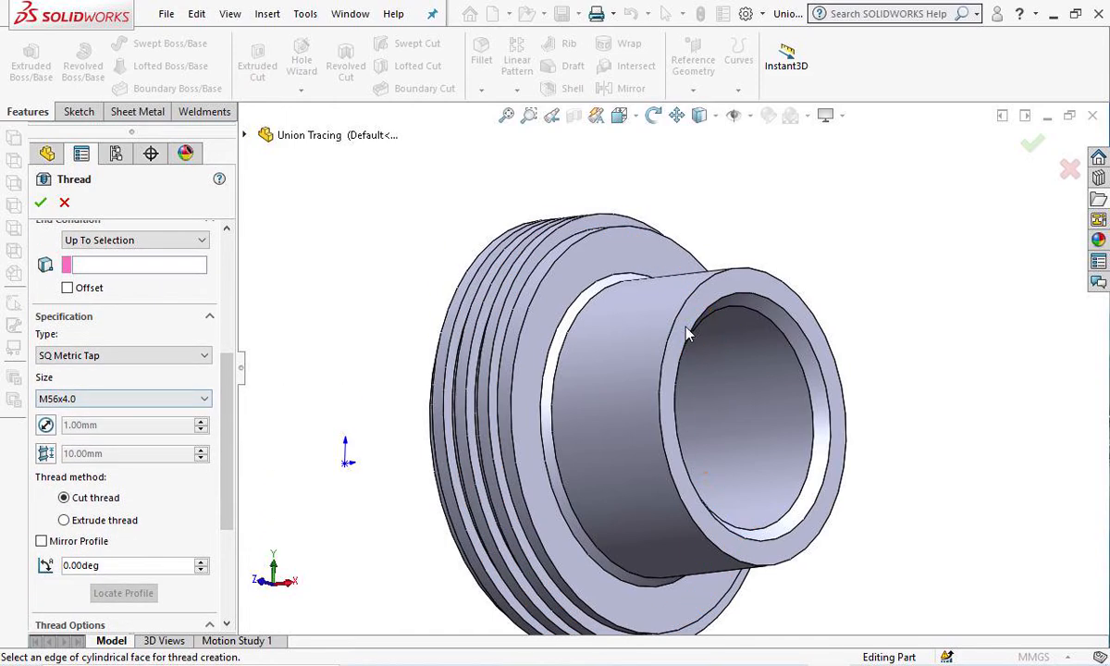
scroll(139, 333, "up", 5)
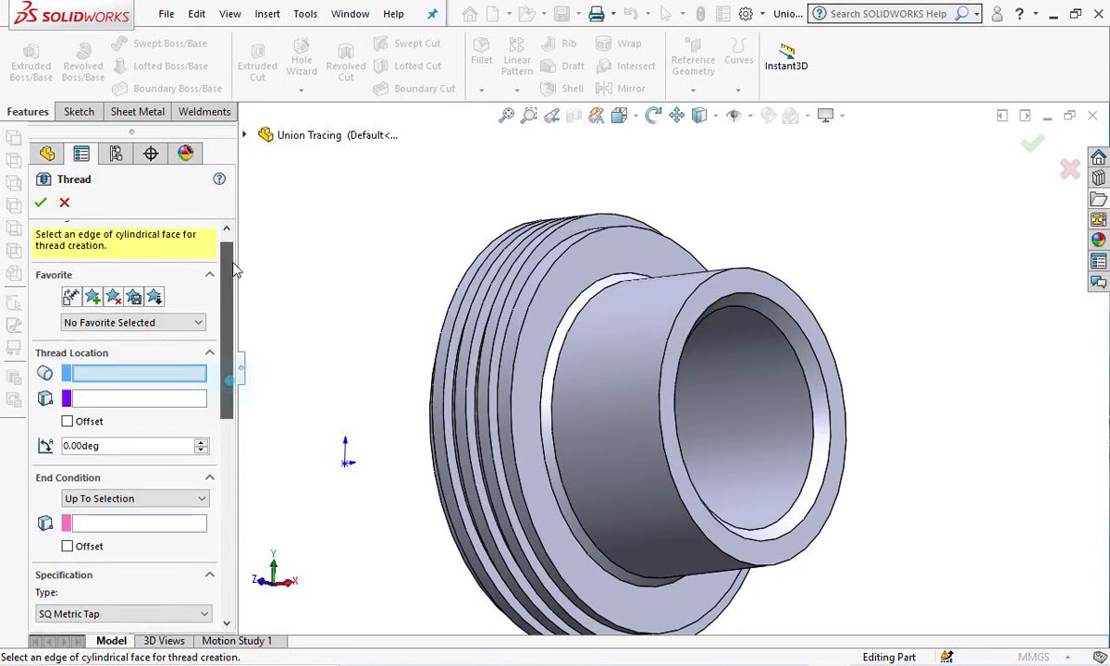
left_click(796, 347)
left_click(795, 347)
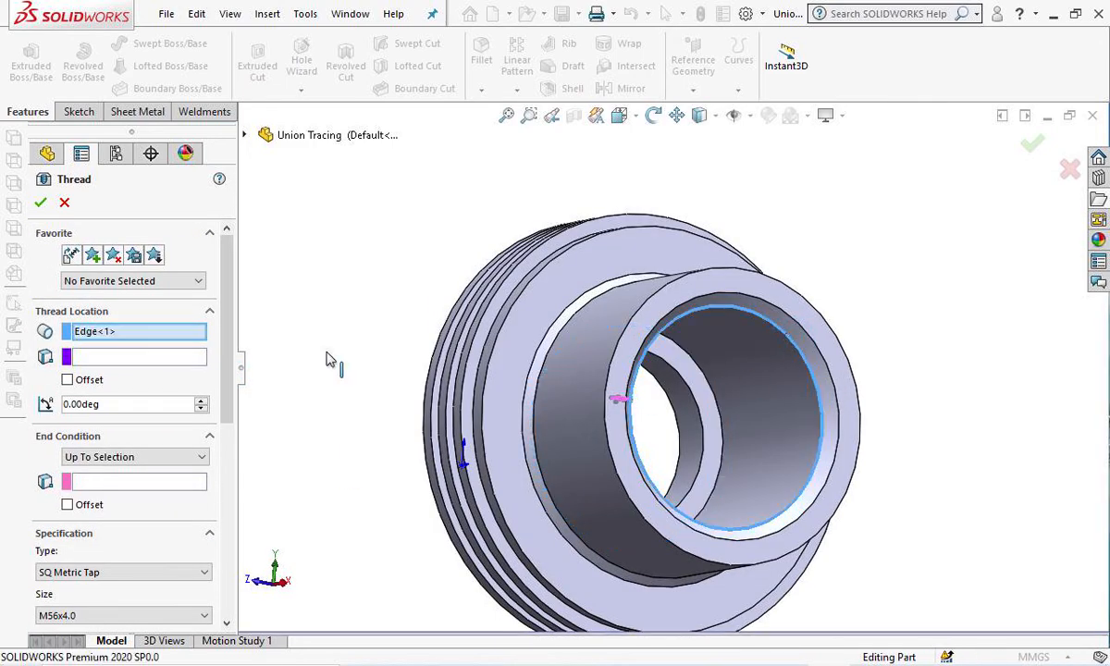
left_click_drag(230, 267, 231, 315)
left_click(154, 384)
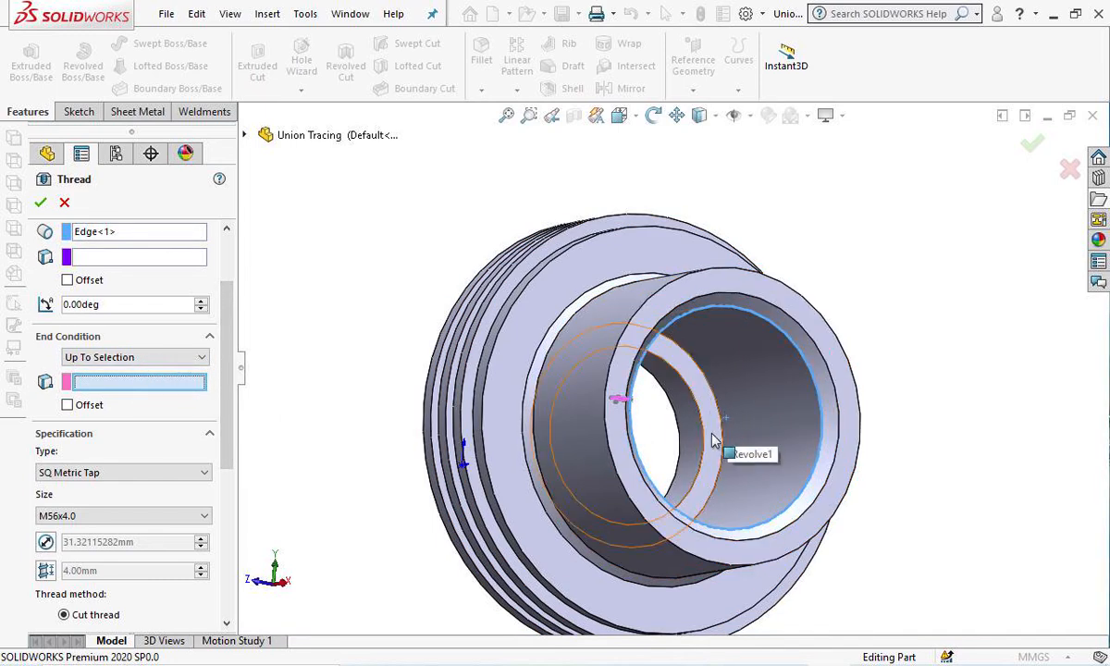
left_click(725, 428)
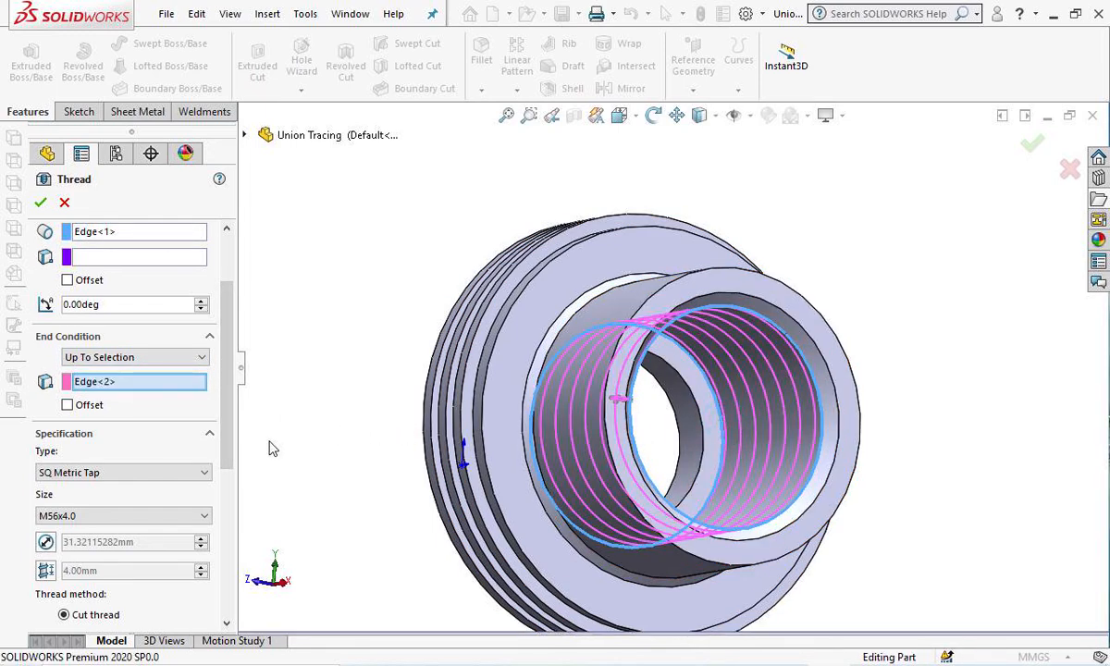
Enable the diameter override and cut the bore thread as a Metric Tap of size M33x2.0.
scroll(230, 333, "down", 5)
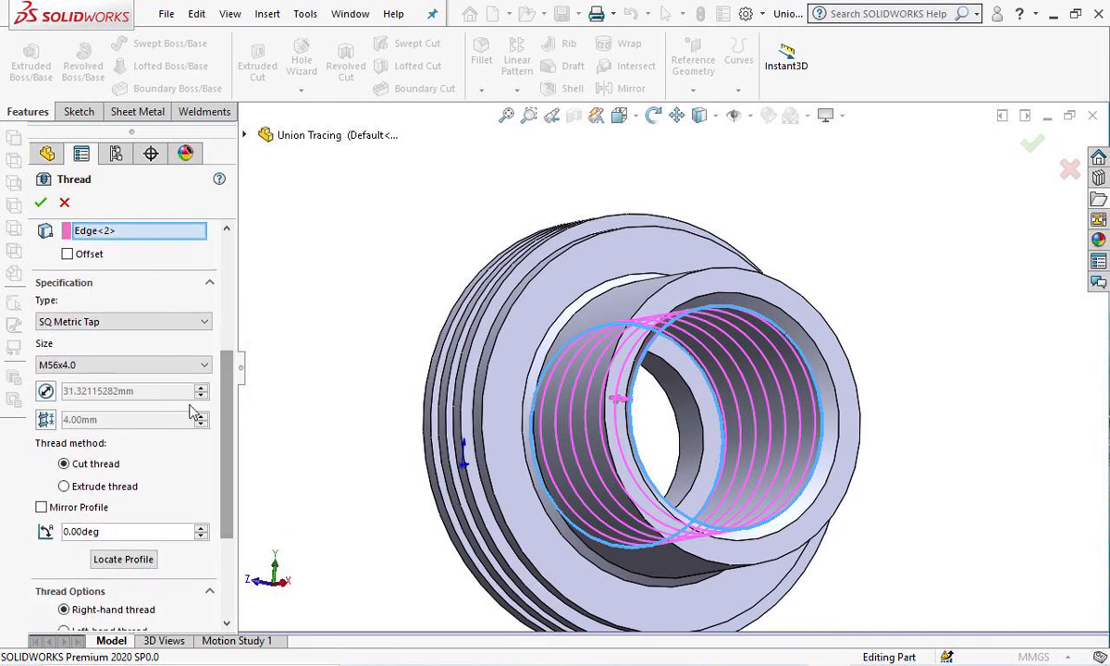
left_click(46, 393)
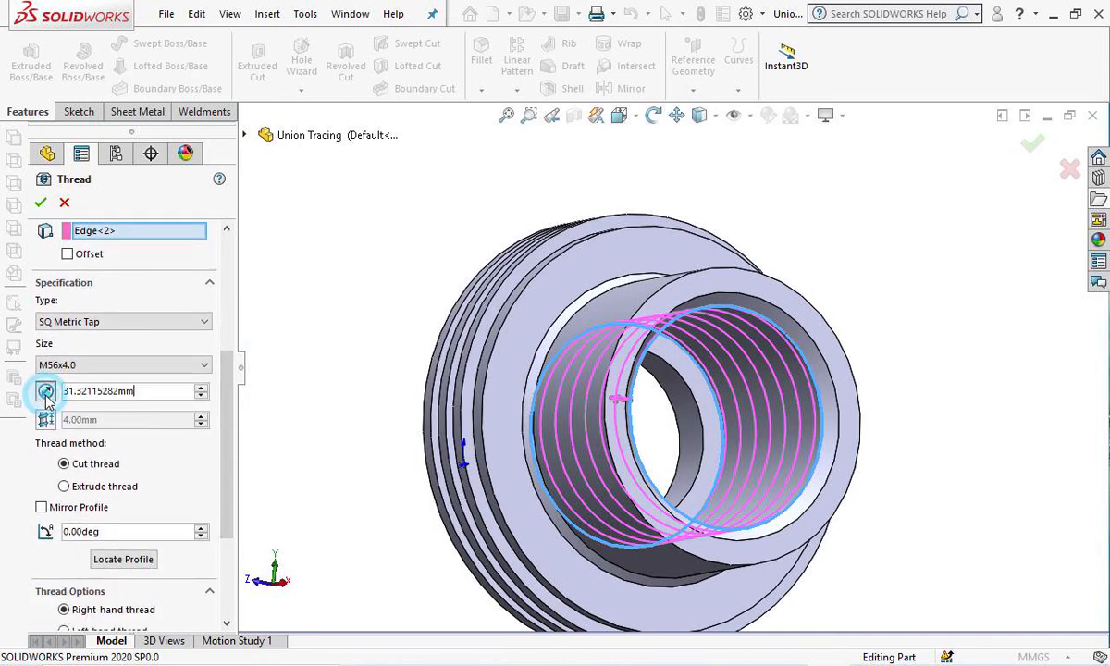
left_click(203, 364)
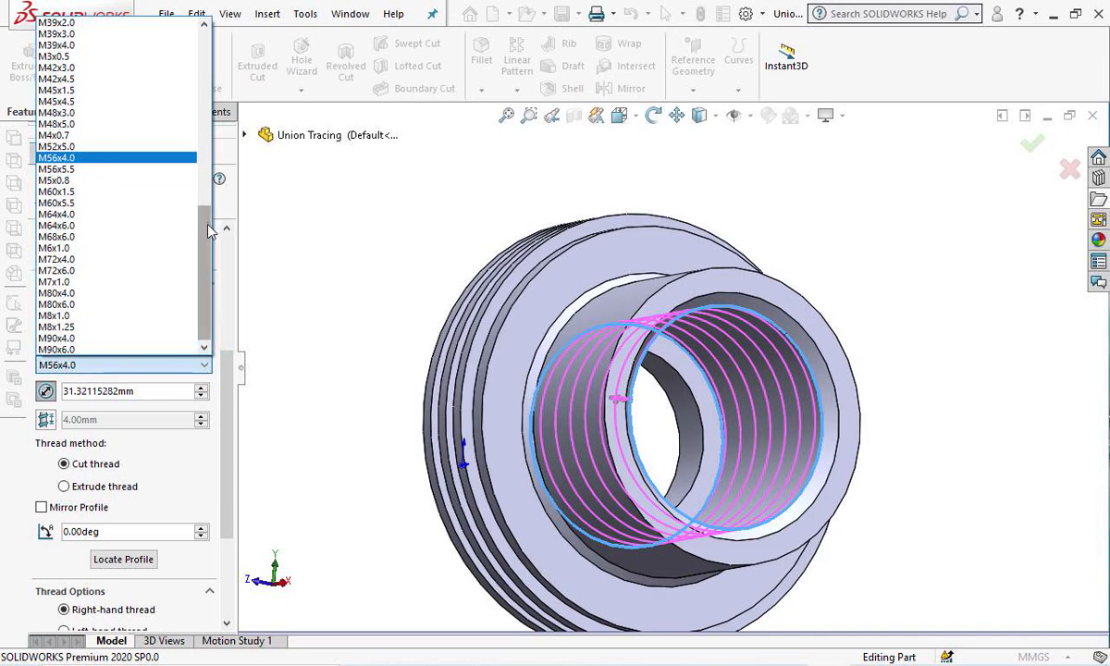
left_click(282, 233)
left_click(201, 323)
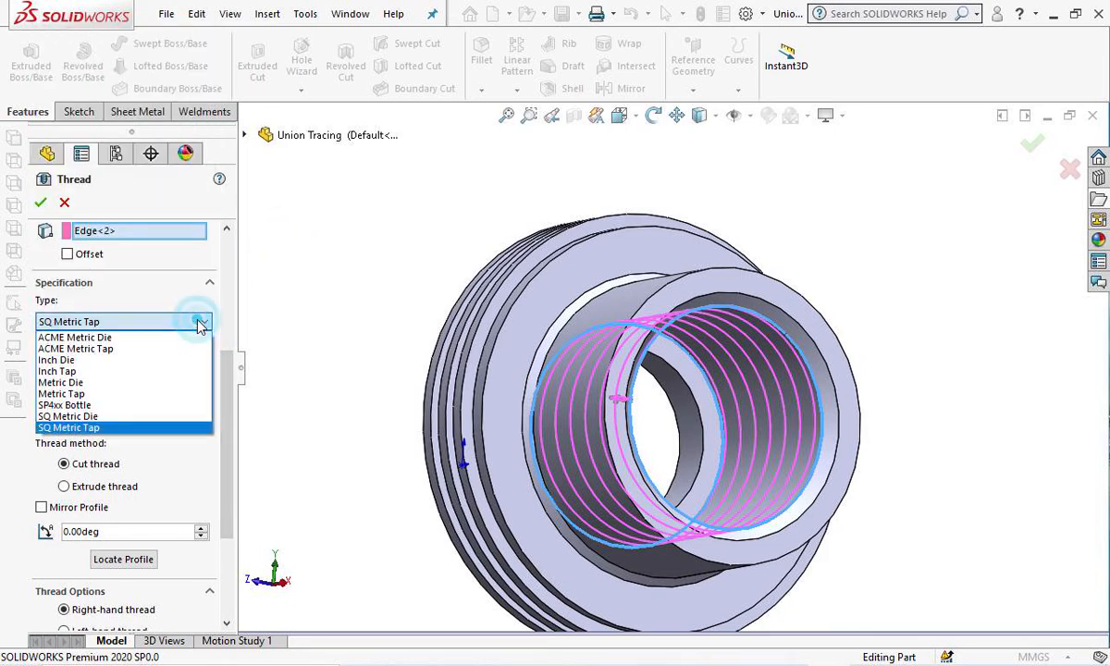
left_click(96, 395)
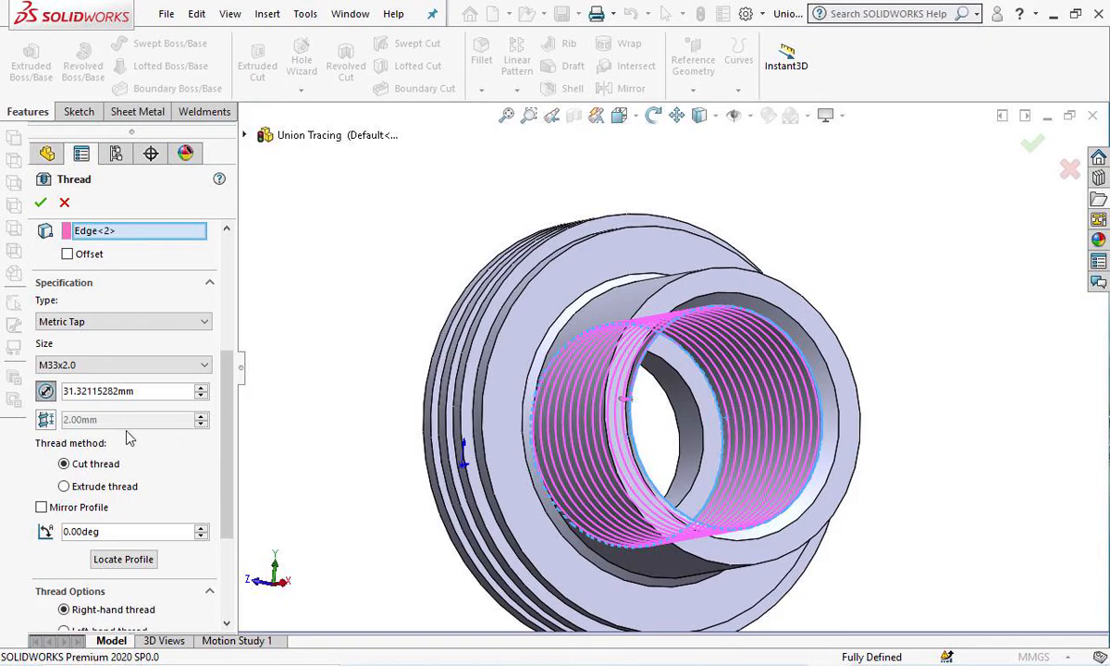
left_click(653, 115)
left_click_drag(879, 248, 957, 205)
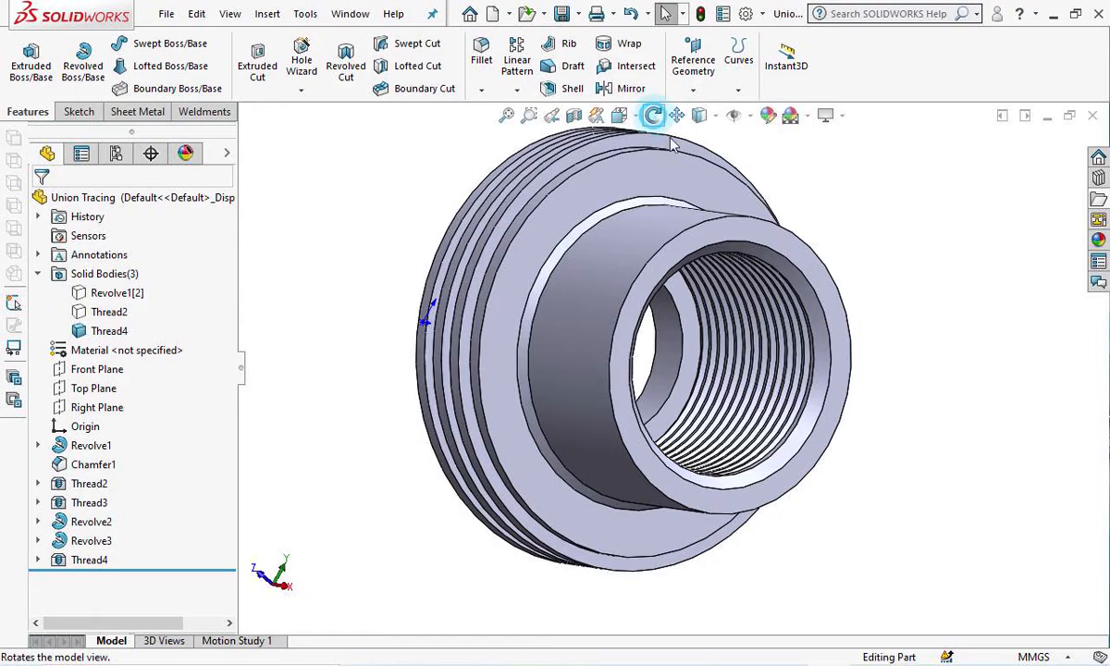
Edit the bore thread to enable an offset at its start location and reverse the offset direction outward.
left_click(653, 114)
left_click_drag(861, 306, 988, 275)
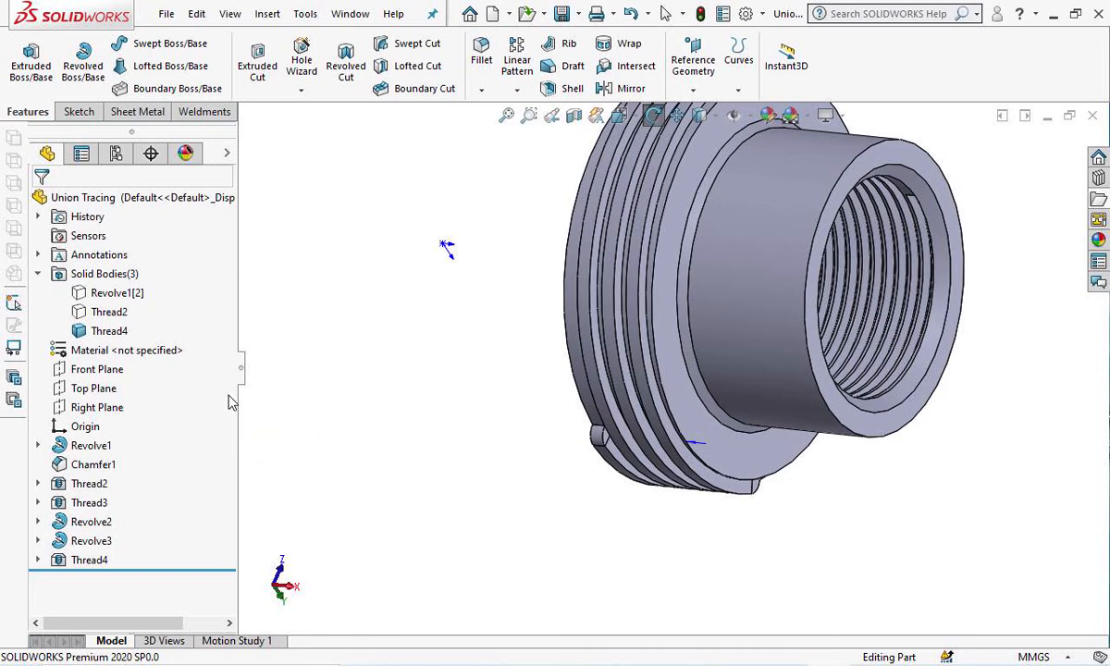
left_click(82, 565)
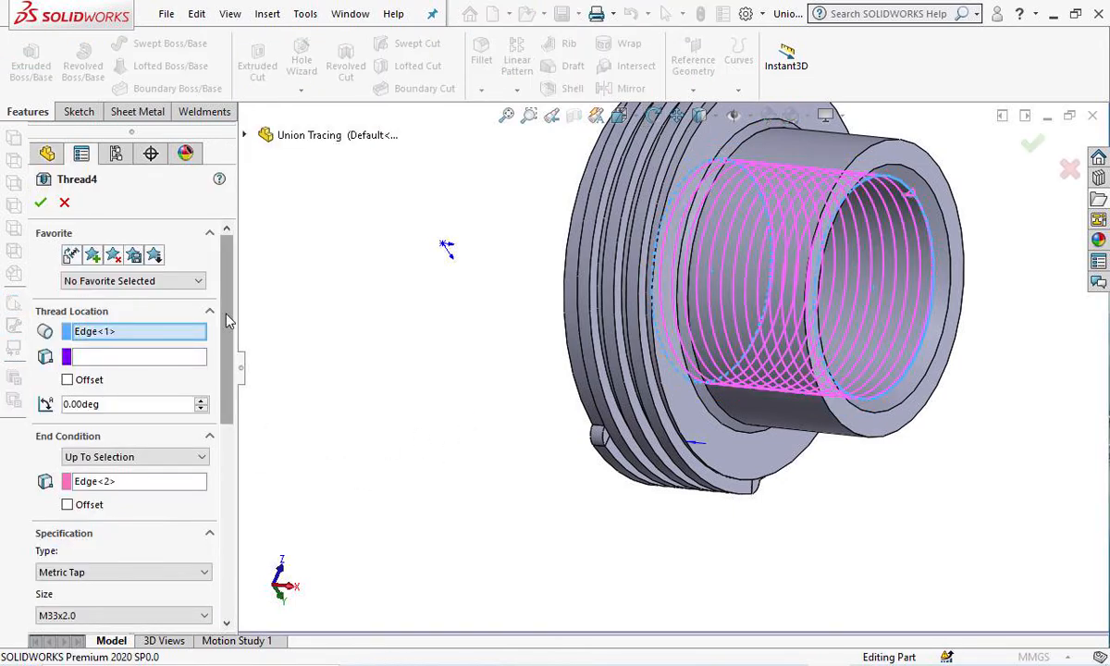
left_click_drag(229, 319, 222, 363)
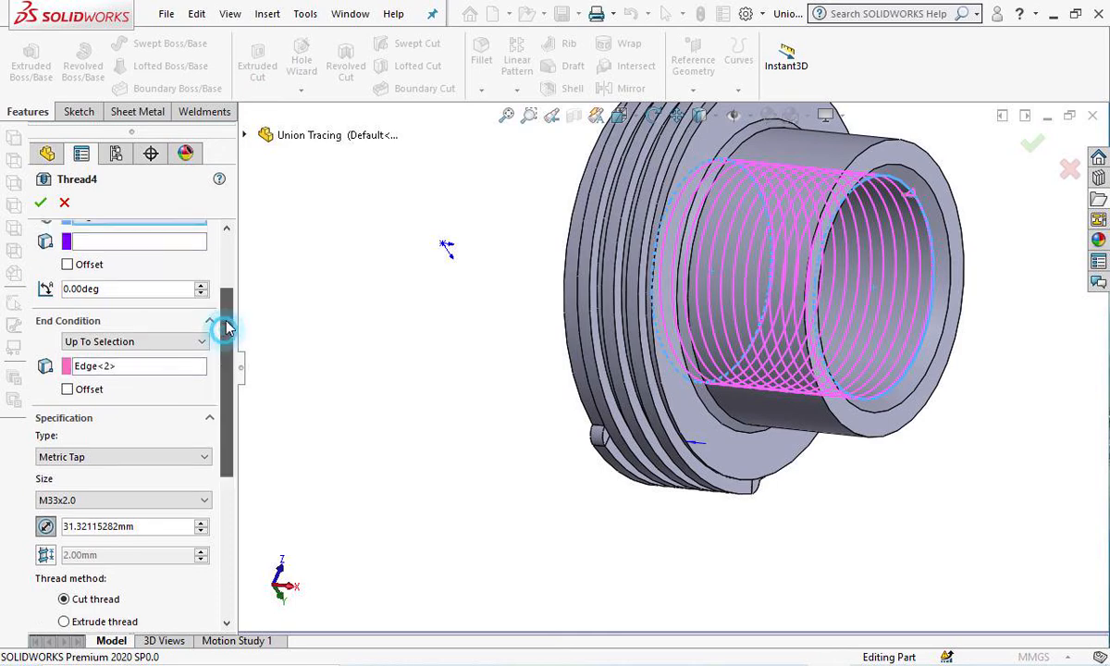
left_click(76, 387)
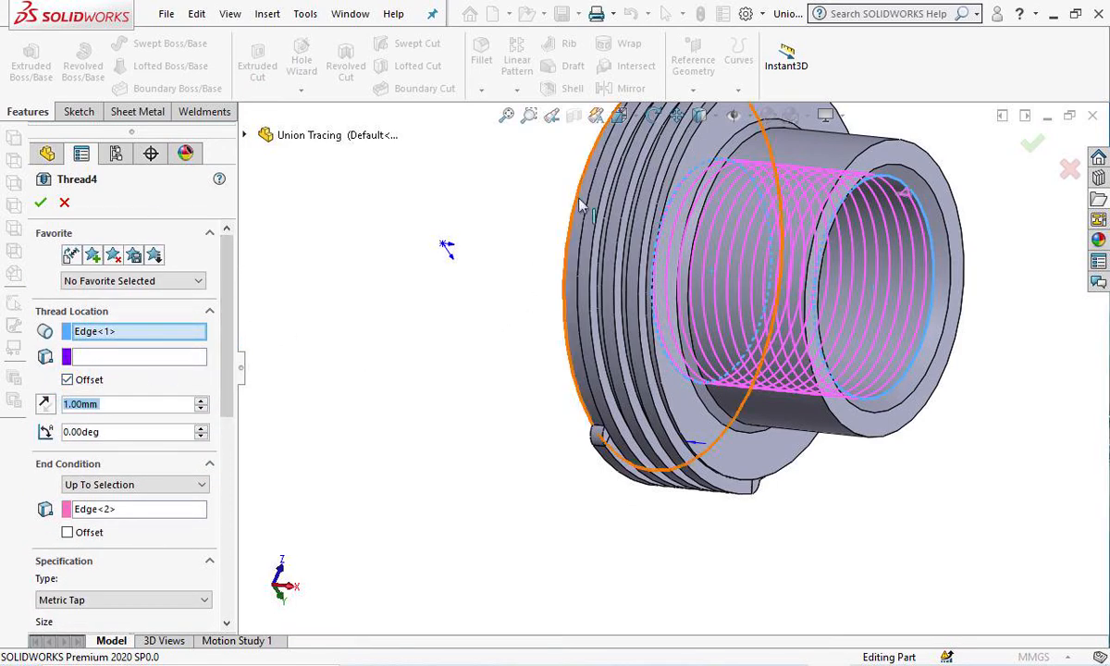
left_click(654, 114)
left_click_drag(542, 380, 355, 386)
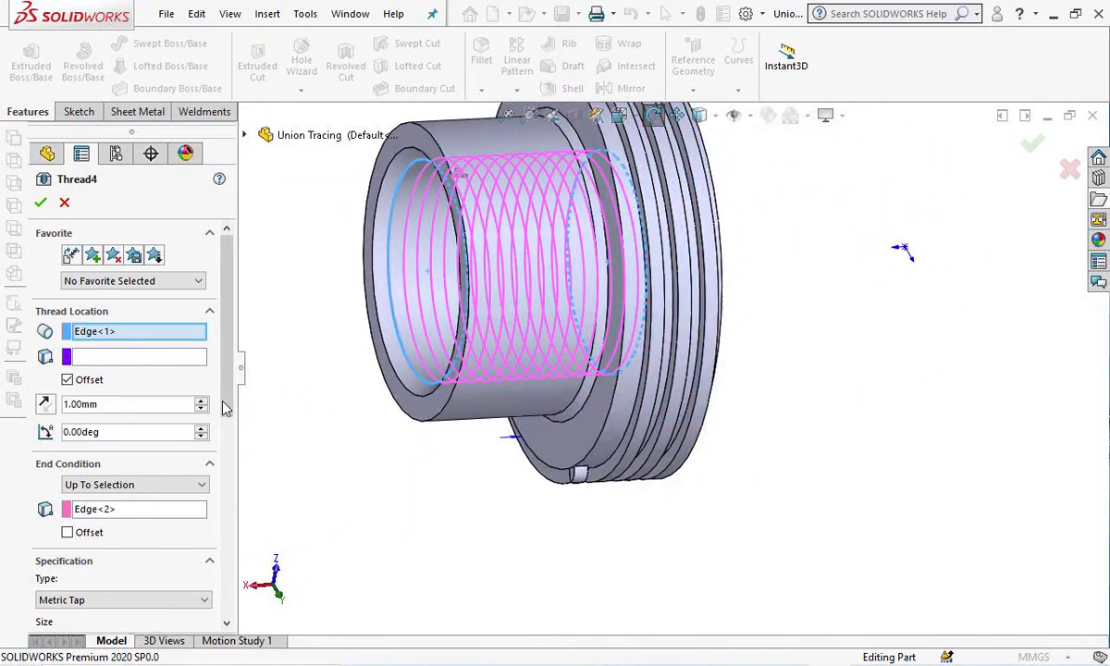
left_click(46, 404)
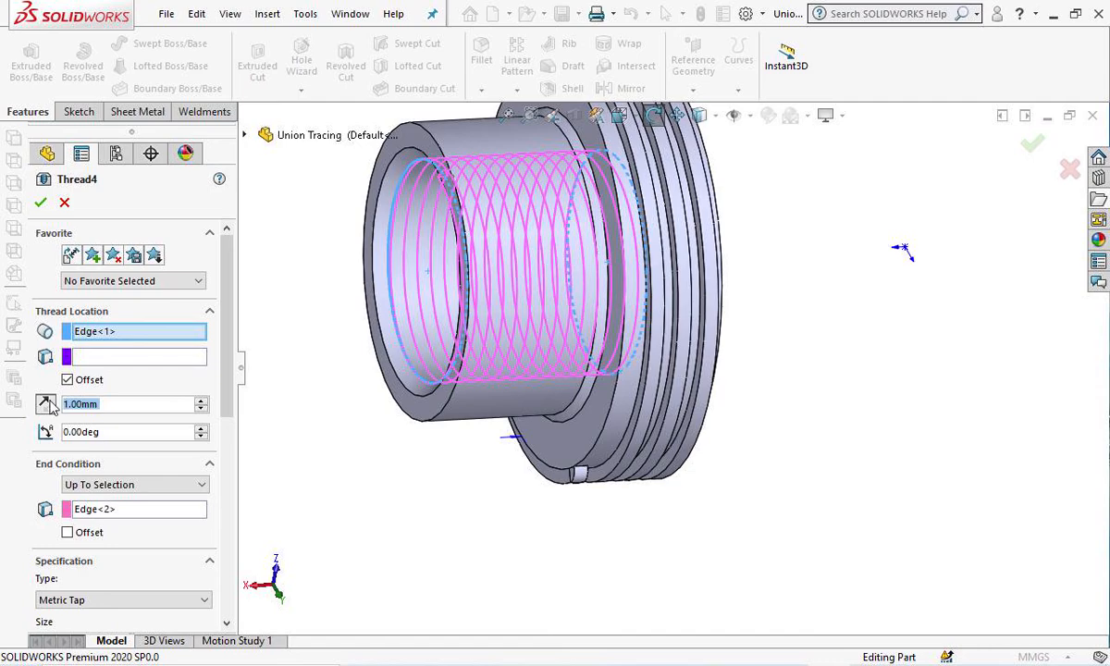
Set the bore thread's start offset to 2 mm and apply the edited thread.
left_click_drag(845, 530, 821, 521)
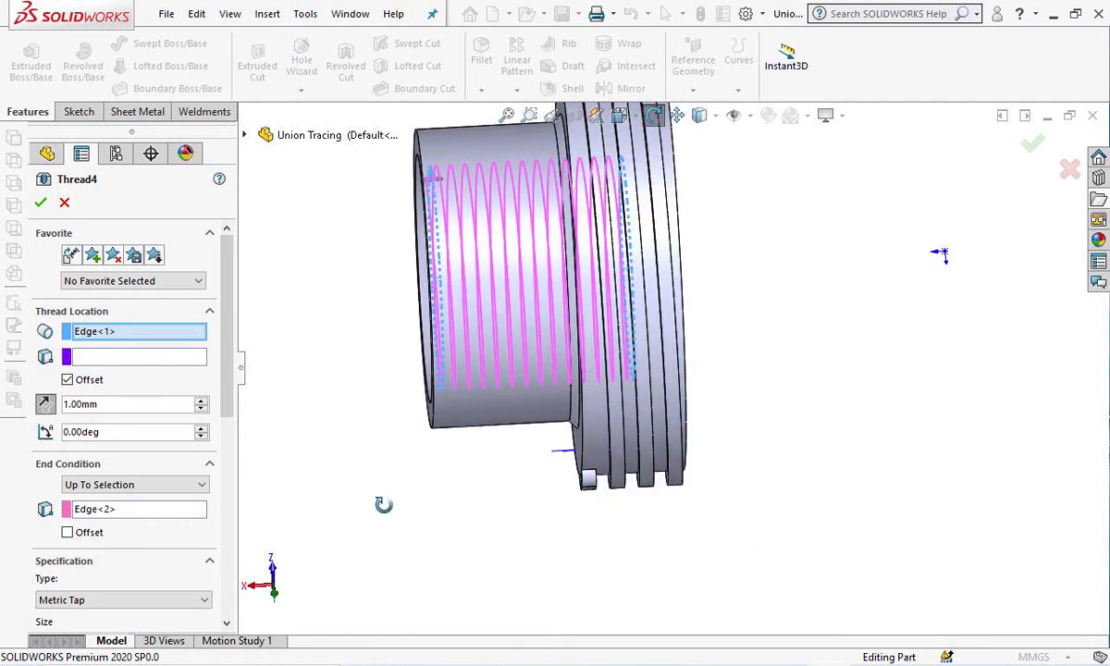
left_click_drag(850, 543, 850, 515)
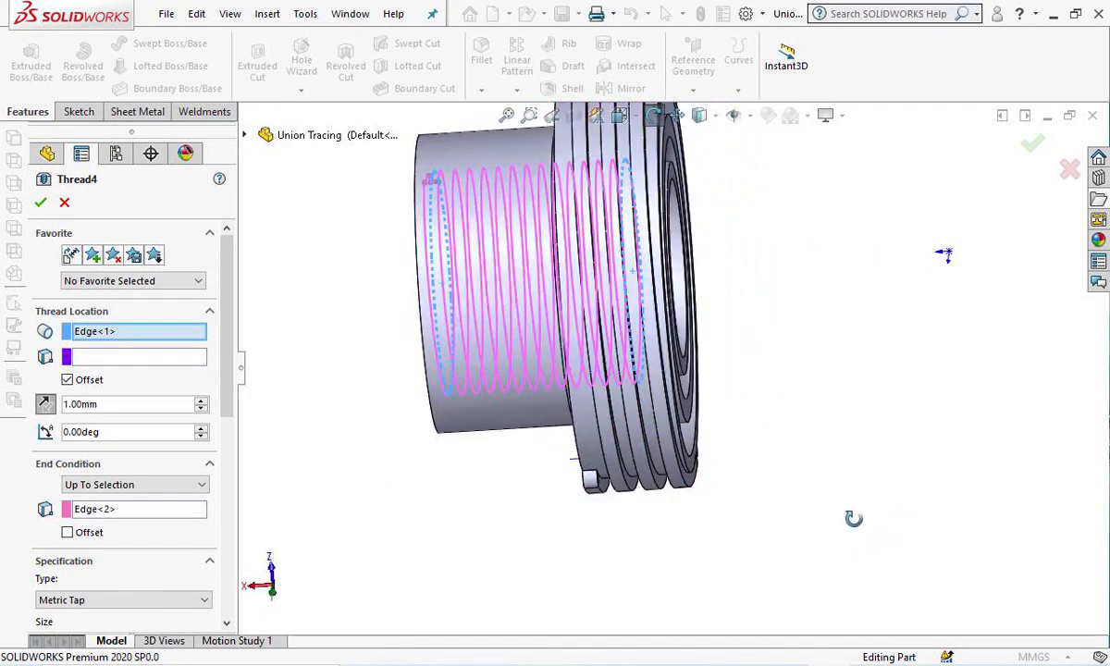
double_click(102, 404)
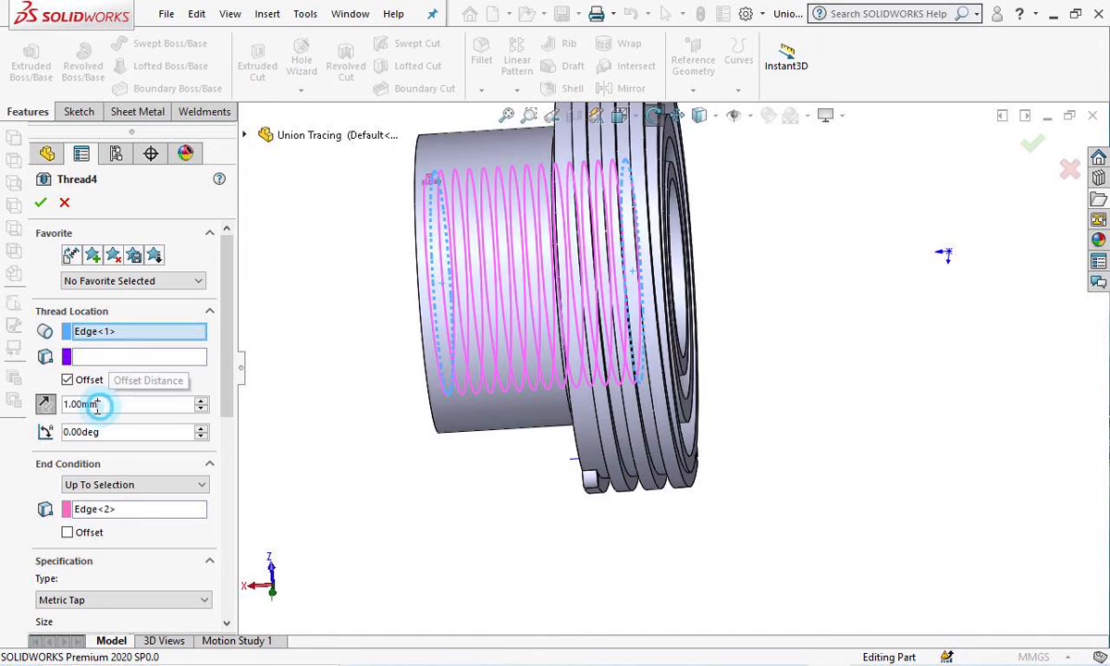
type("2")
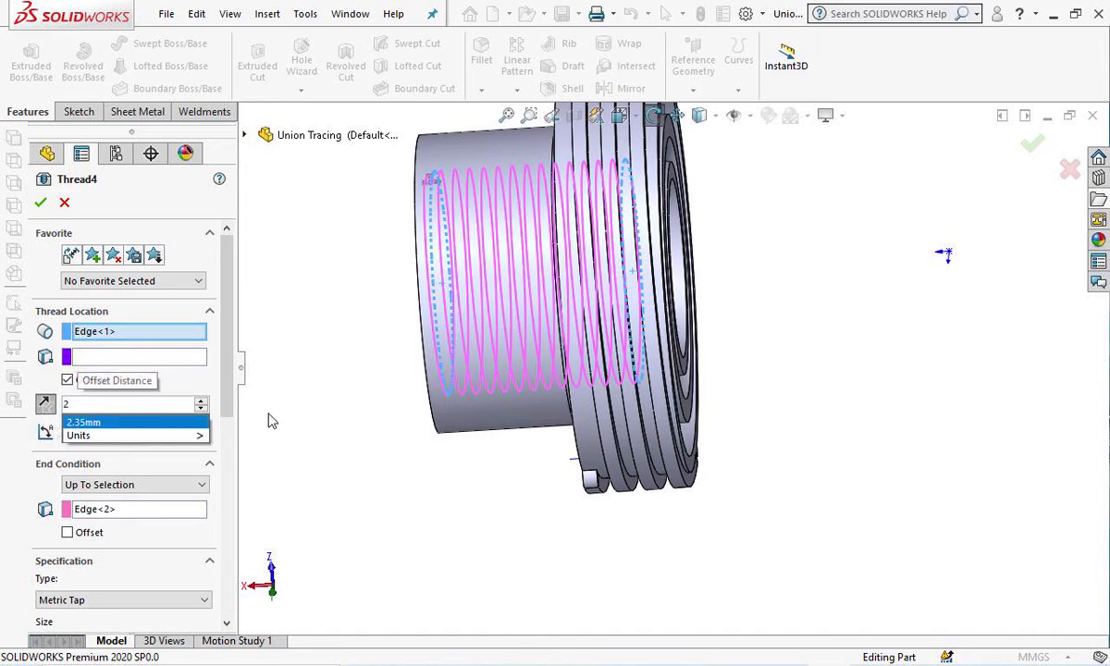
key("Return")
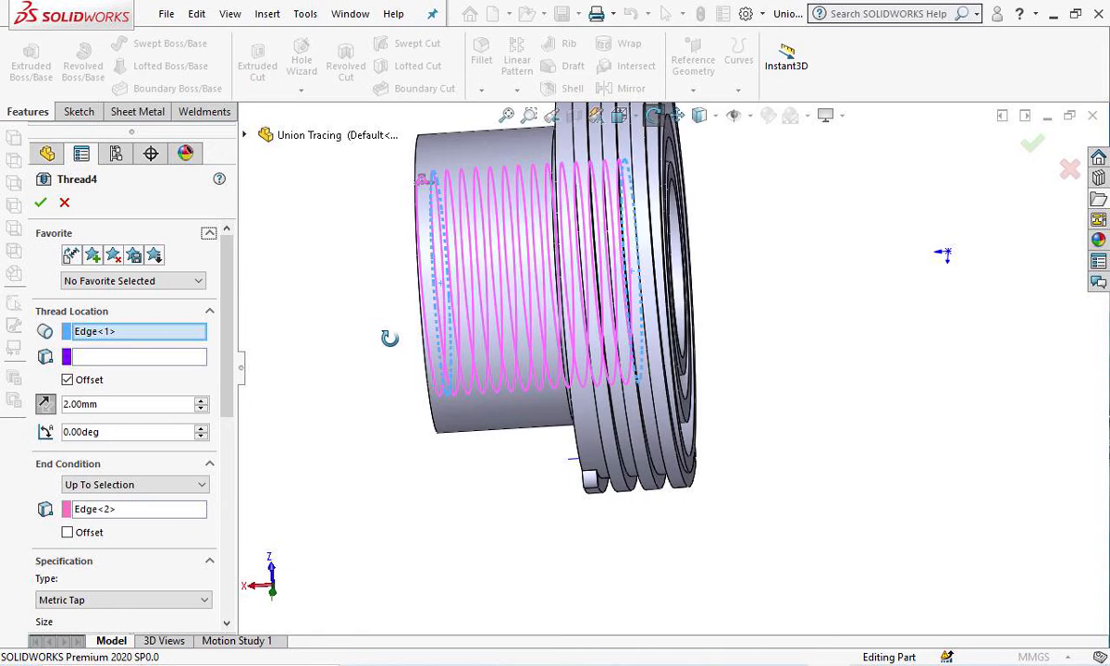
left_click(654, 115)
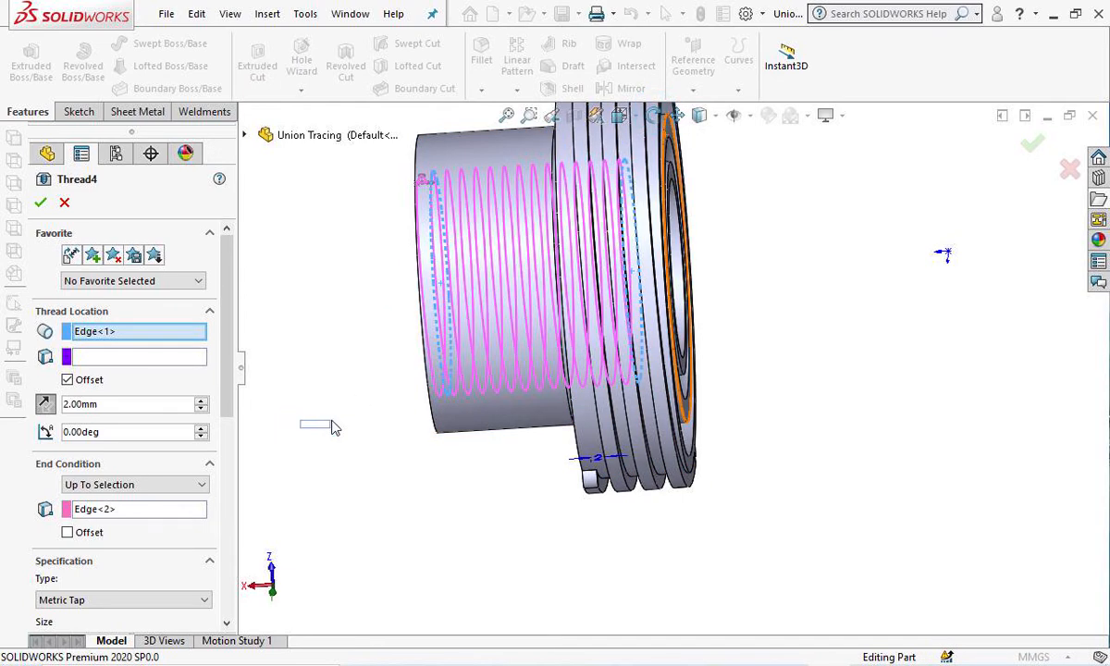
left_click(654, 114)
left_click_drag(359, 327, 366, 321)
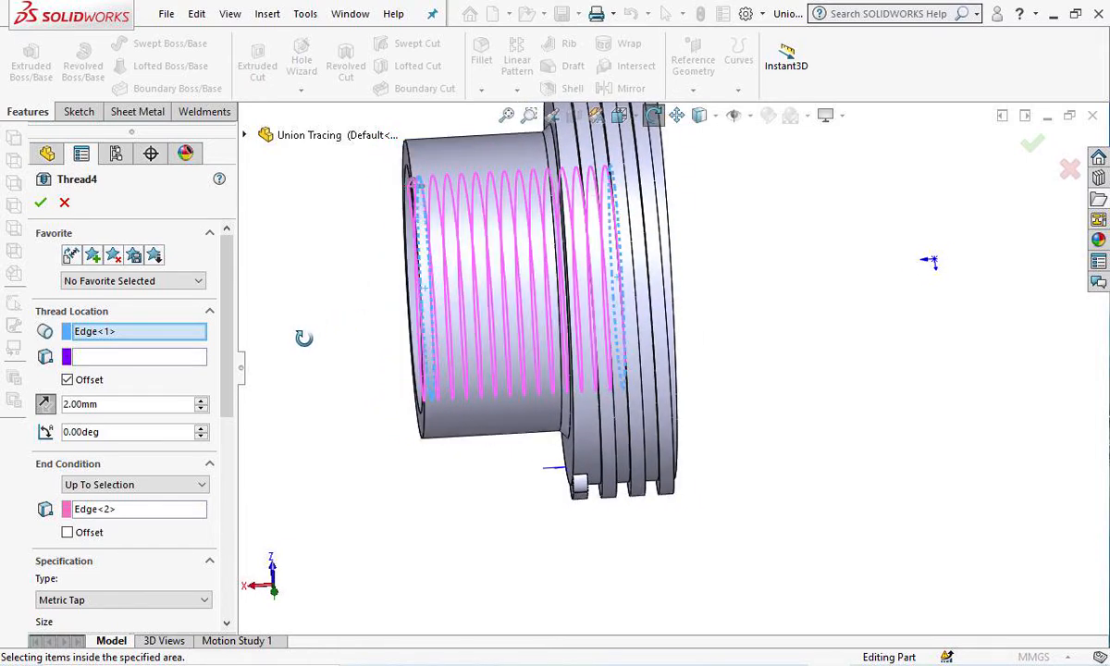
left_click(41, 202)
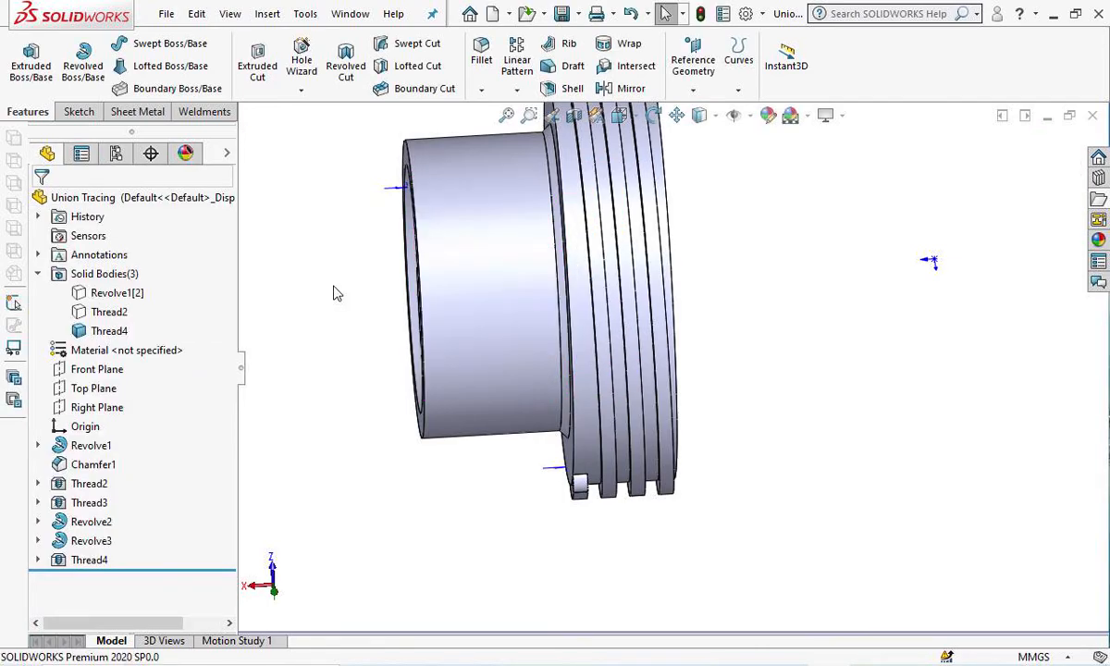
Examine the bore thread at the pipe's open end and the body's outer side.
left_click(653, 114)
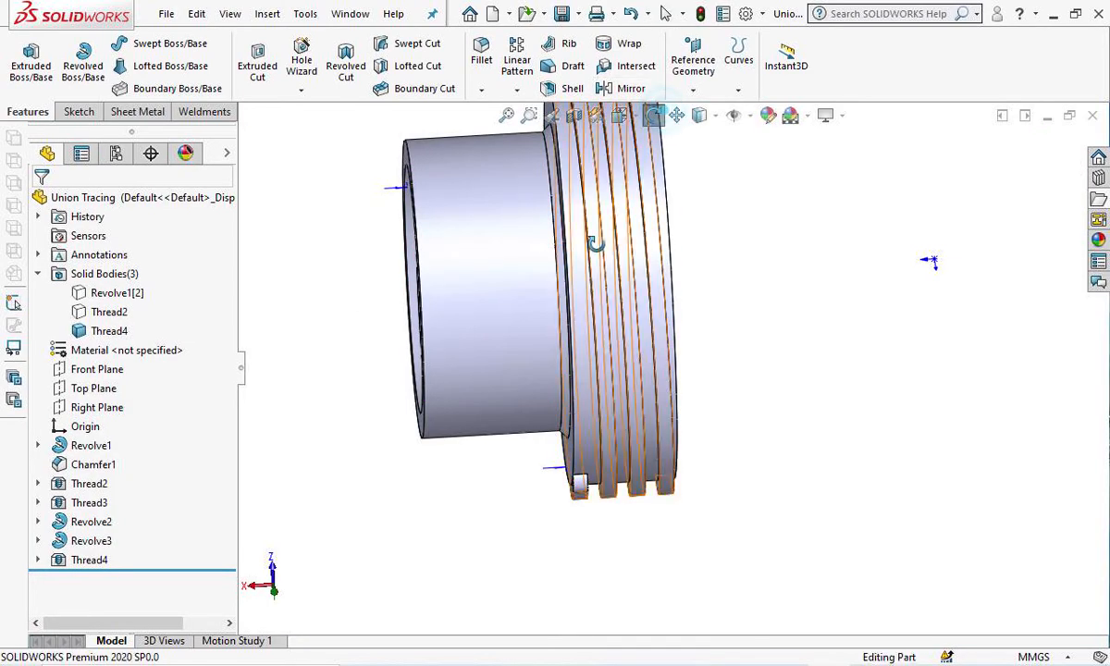
left_click_drag(444, 434, 430, 407)
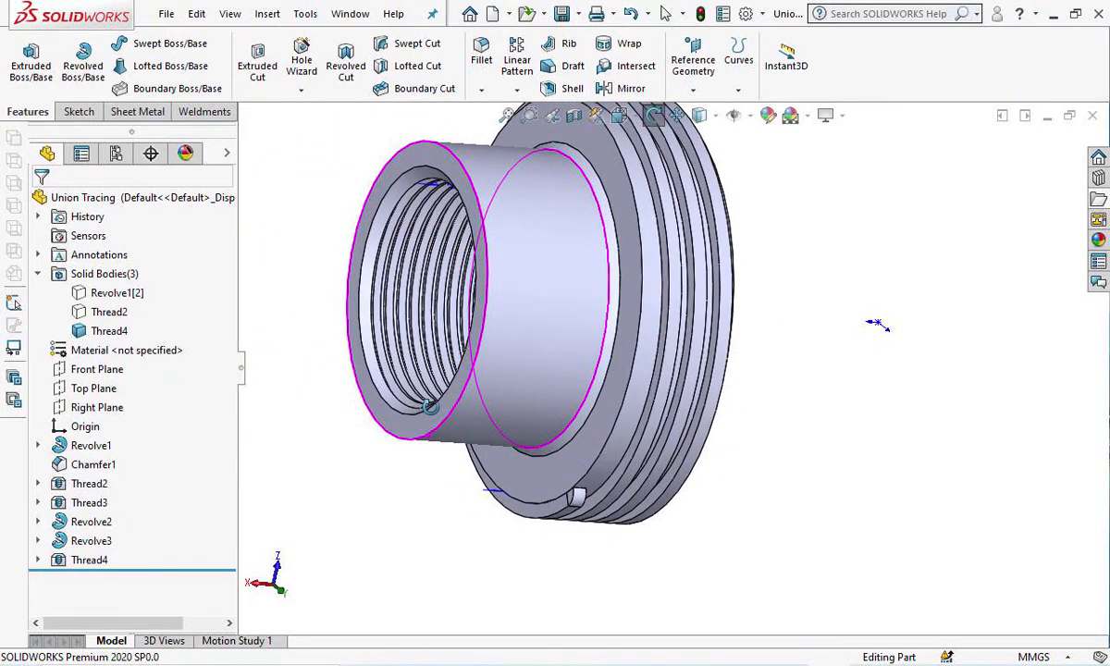
left_click_drag(796, 374, 805, 396)
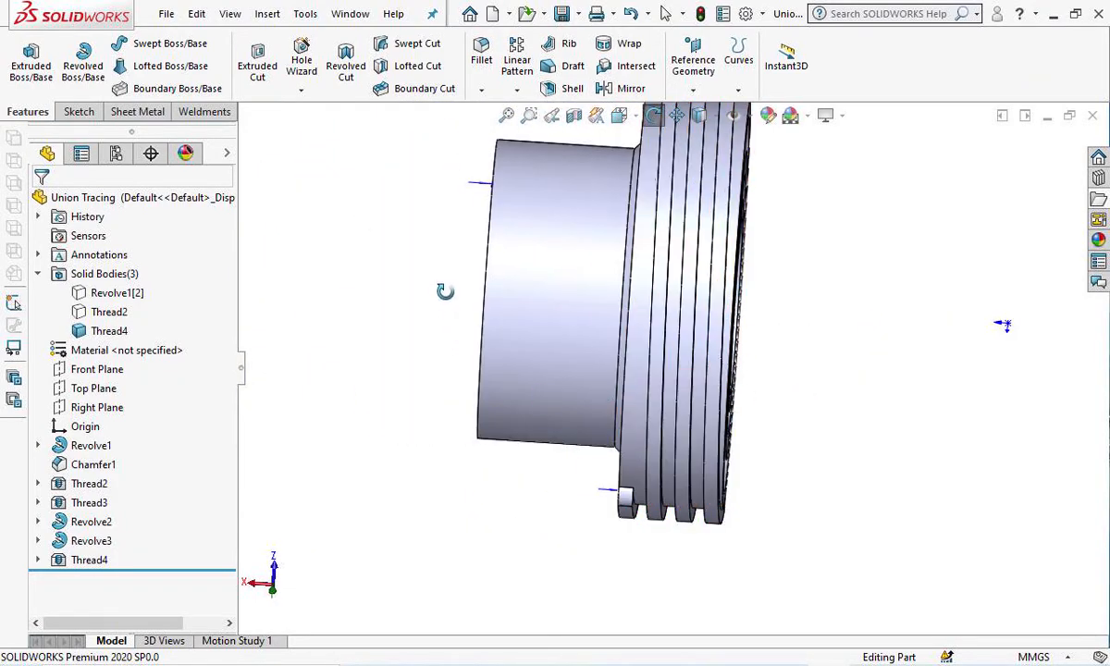
left_click_drag(1003, 325, 1022, 353)
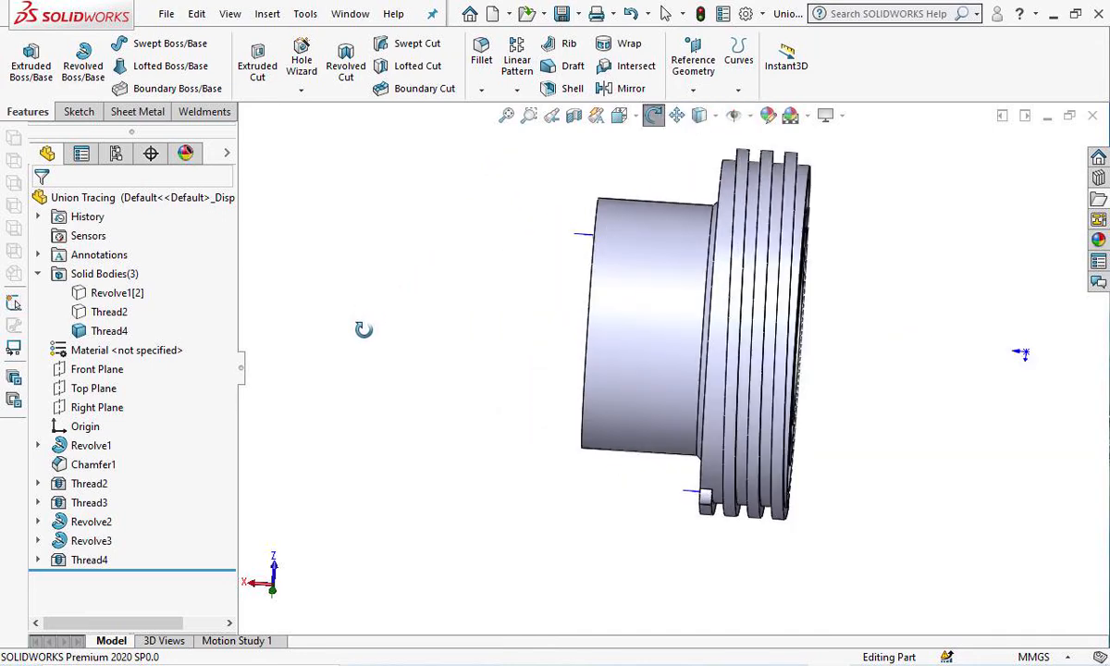
Display only the flanged sleeve body Revolve1[2] and hide the other two bodies of the part.
left_click(105, 316)
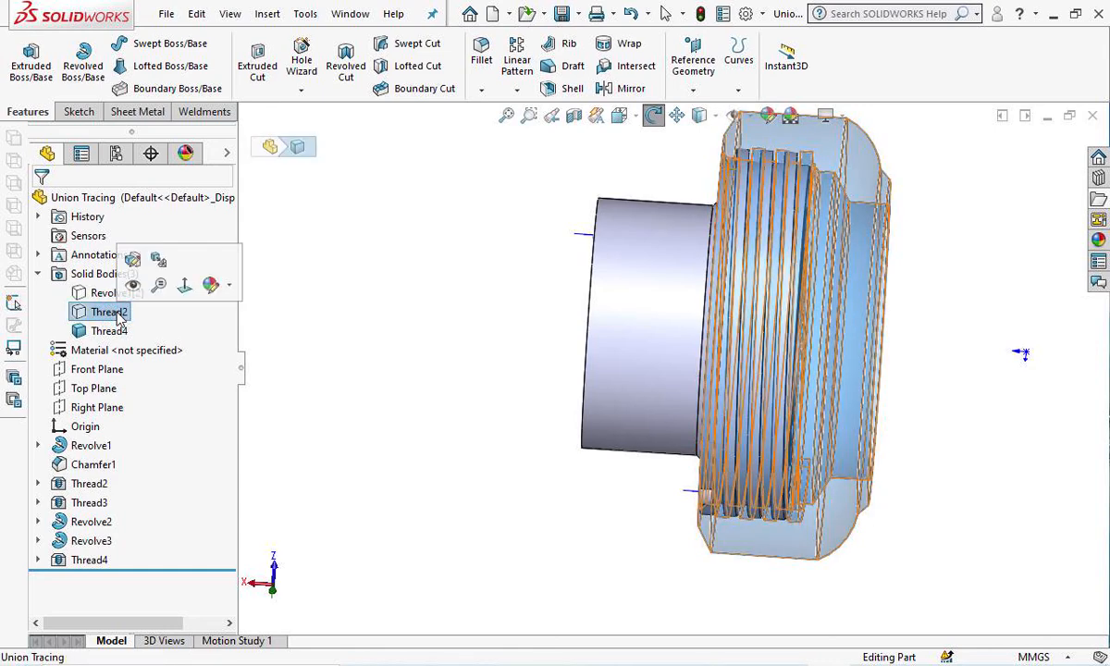
left_click(102, 292)
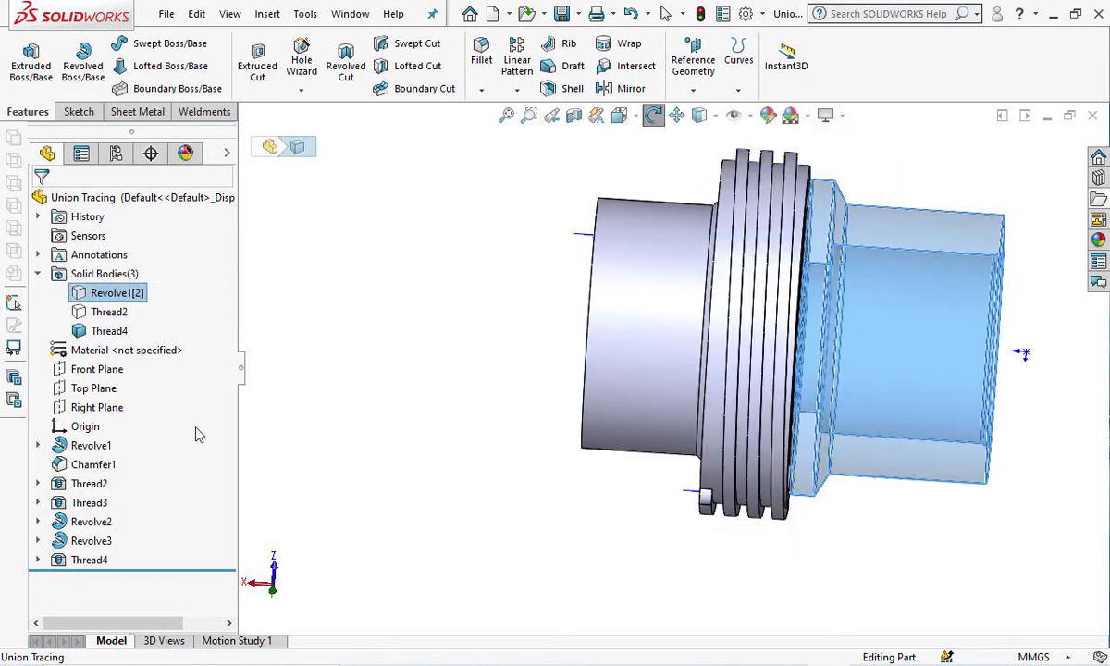
left_click(494, 272)
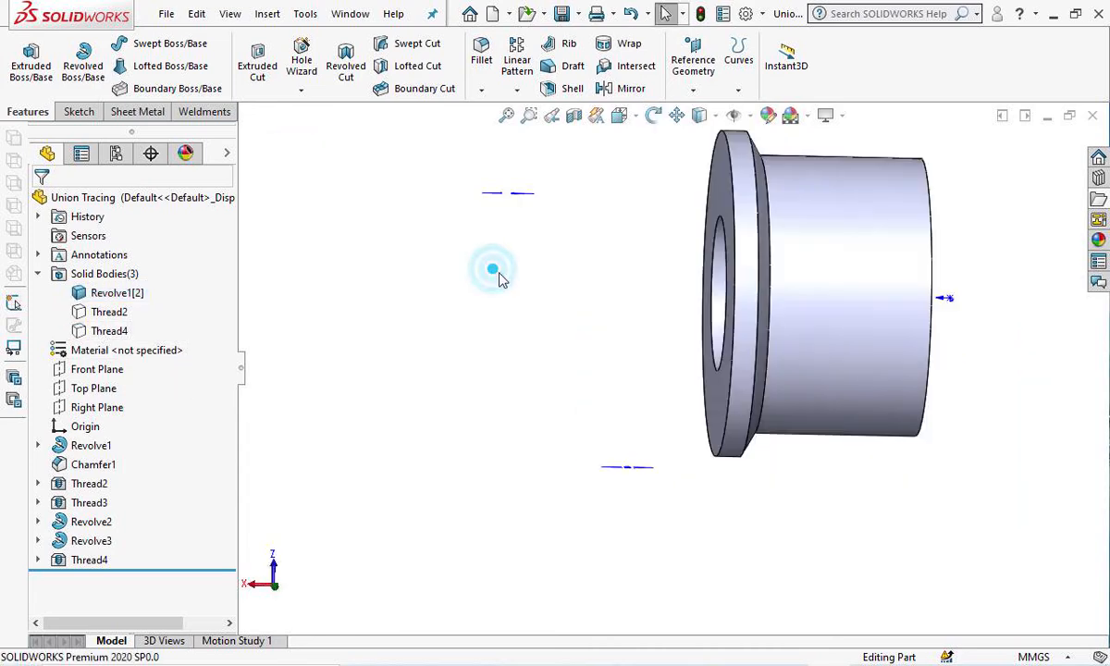
Start a thread on the sleeve's bore edge at the open end, ending up to the circular edge at the bore's inner end.
left_click(654, 117)
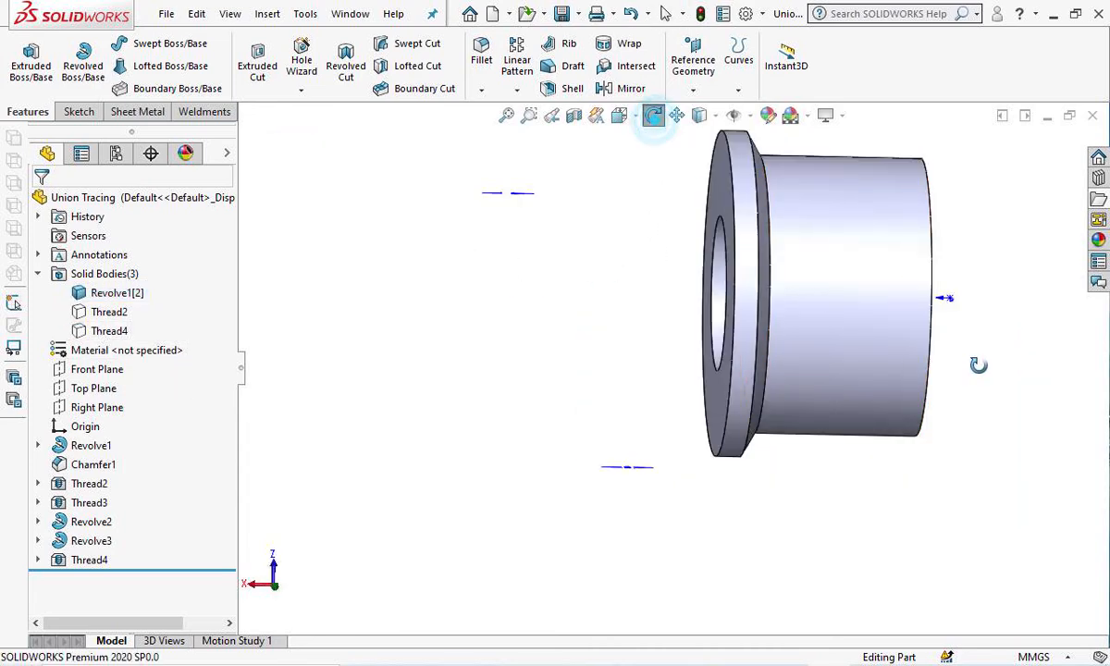
left_click_drag(996, 387, 949, 421)
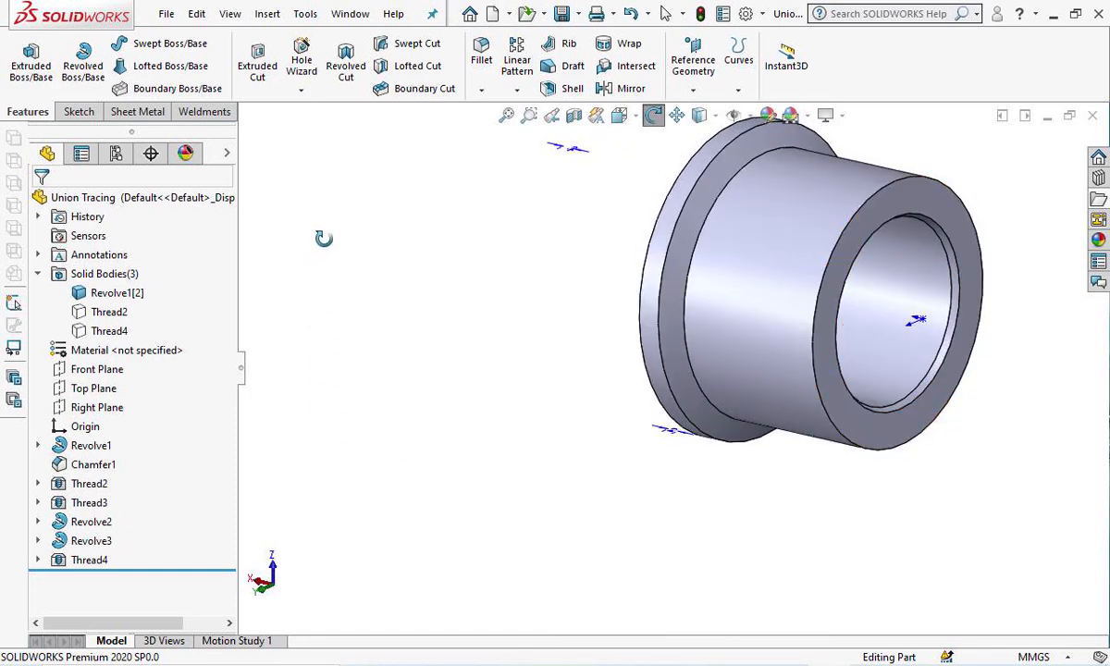
left_click(300, 90)
left_click(323, 153)
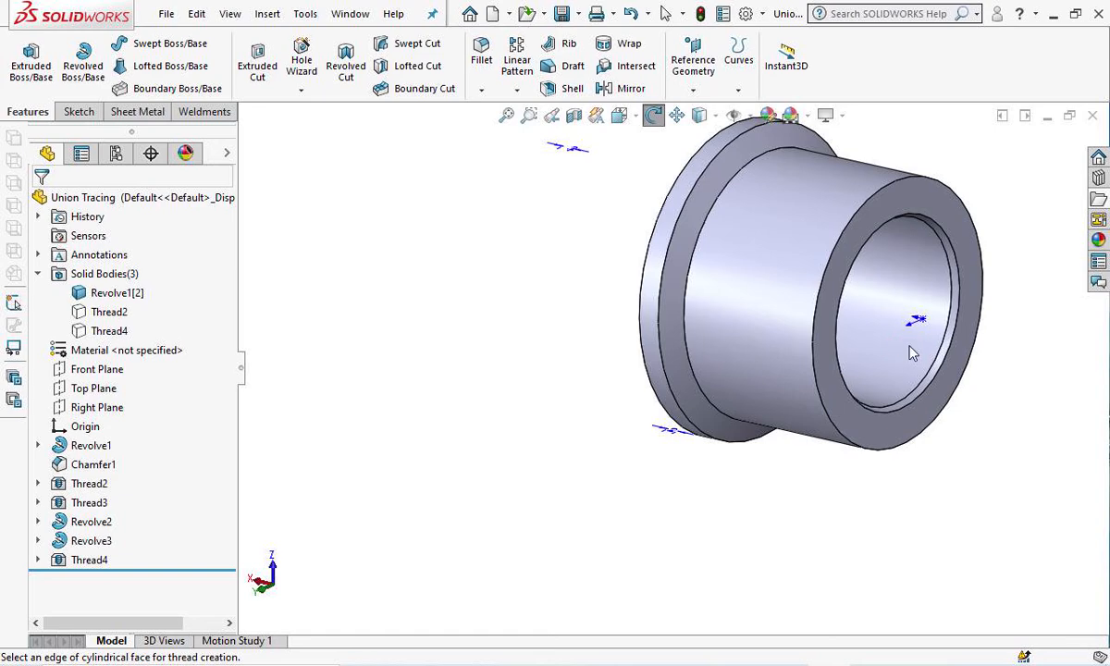
left_click(660, 361)
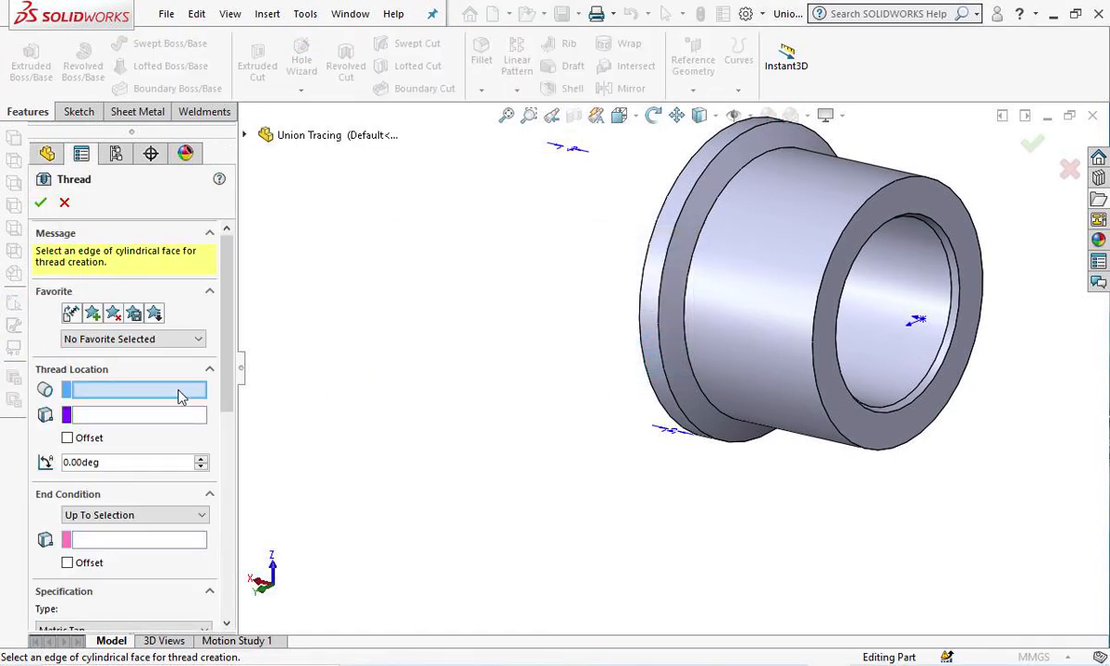
left_click(948, 307)
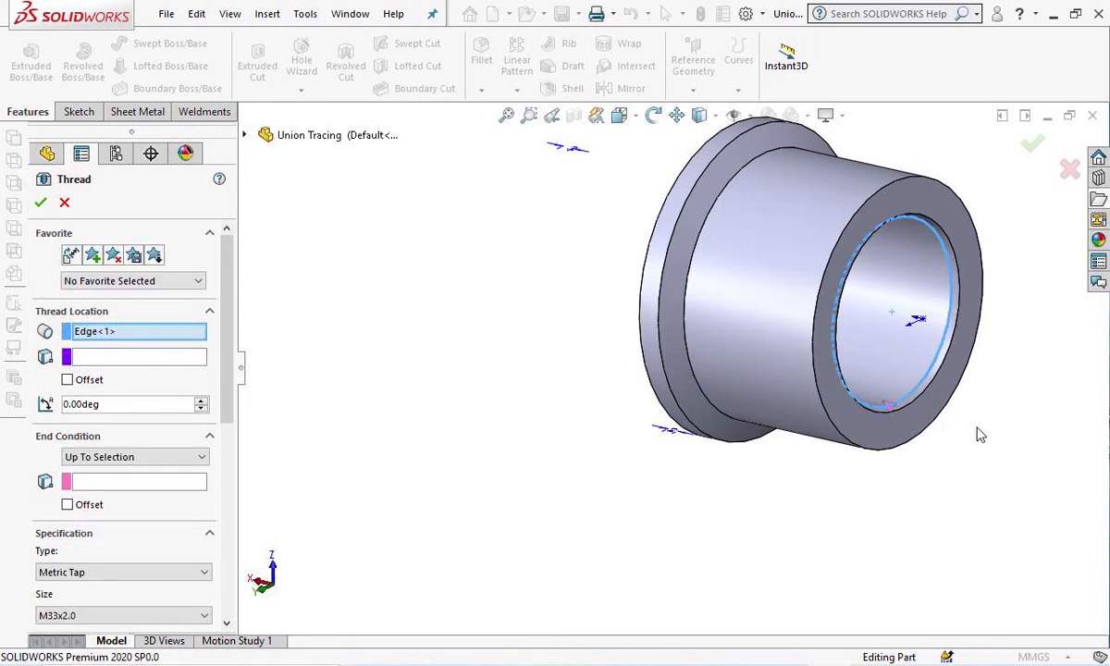
left_click(653, 115)
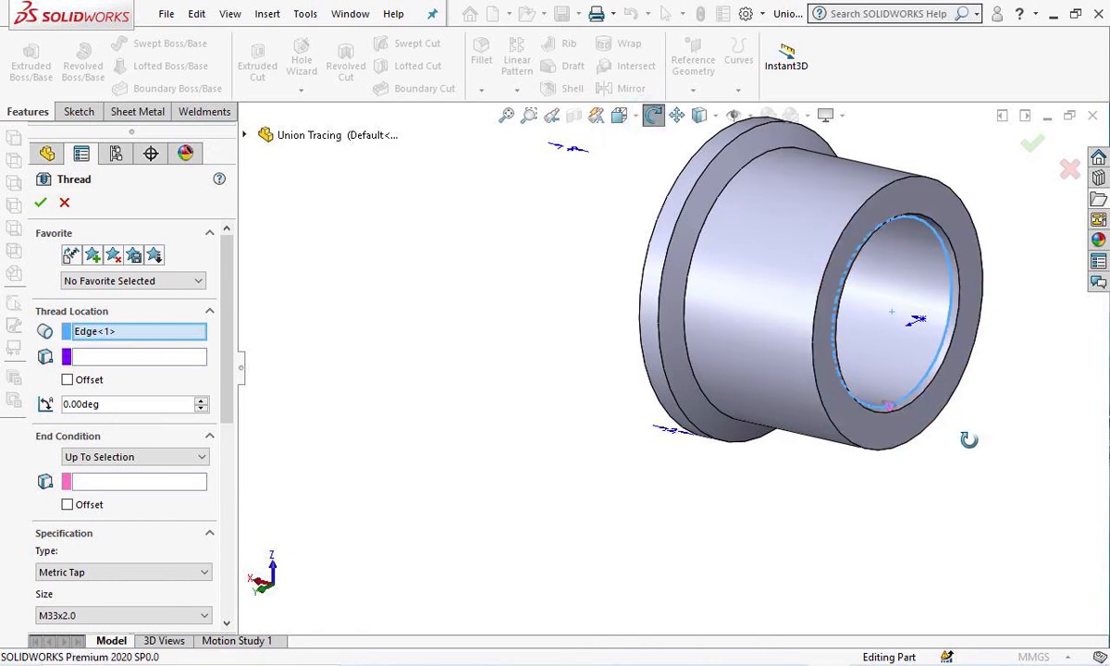
left_click_drag(911, 412, 945, 442)
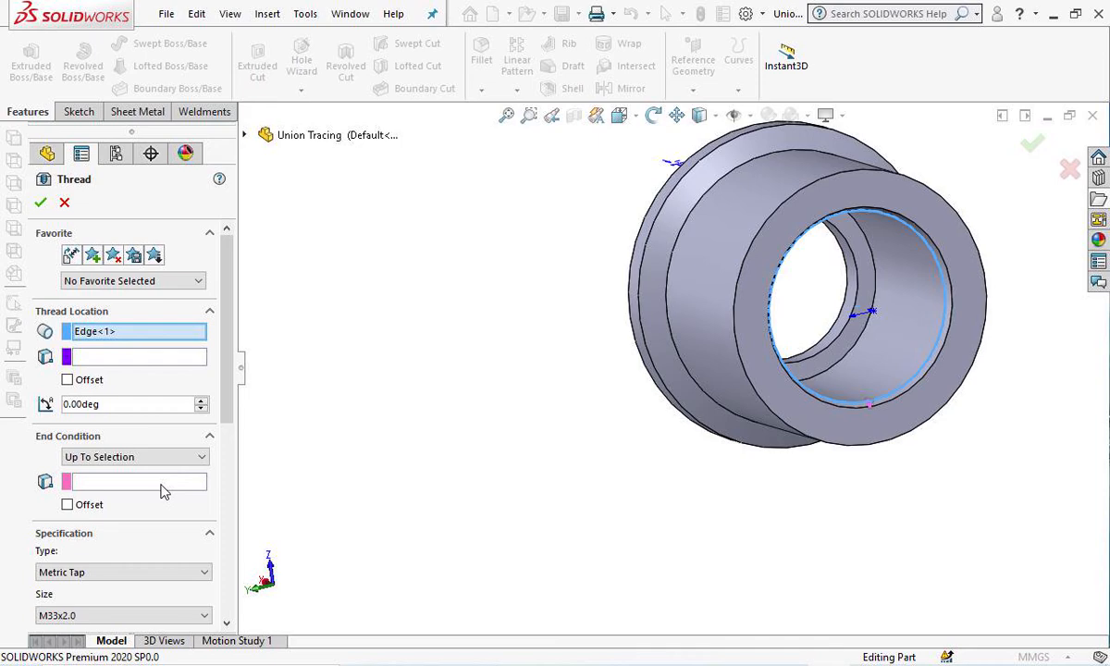
left_click(99, 482)
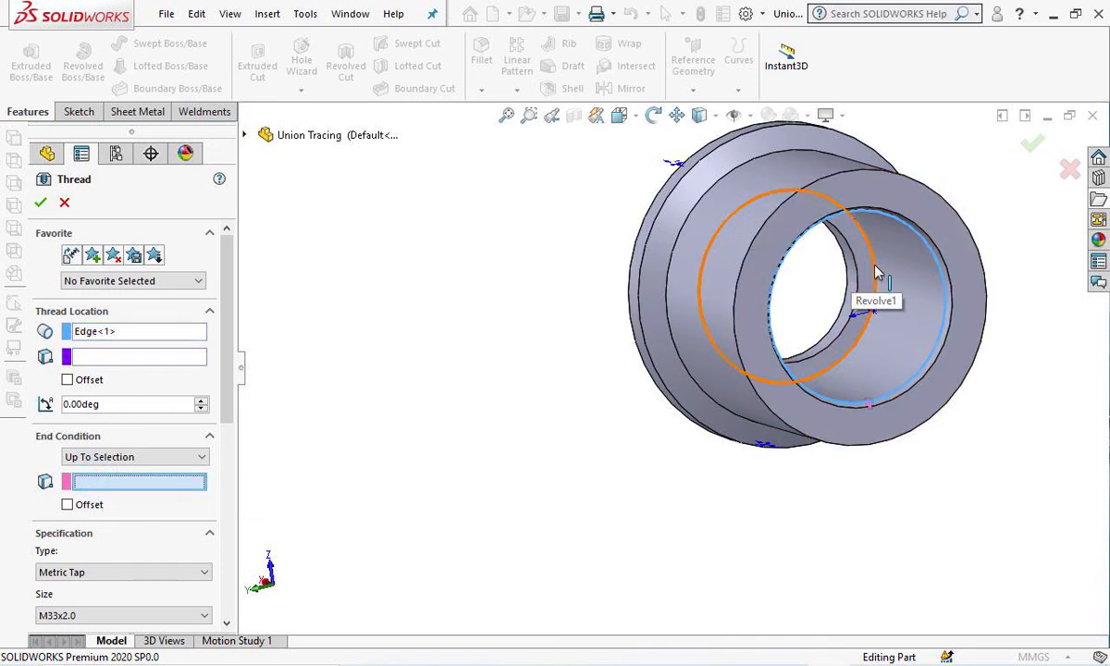
left_click(874, 274)
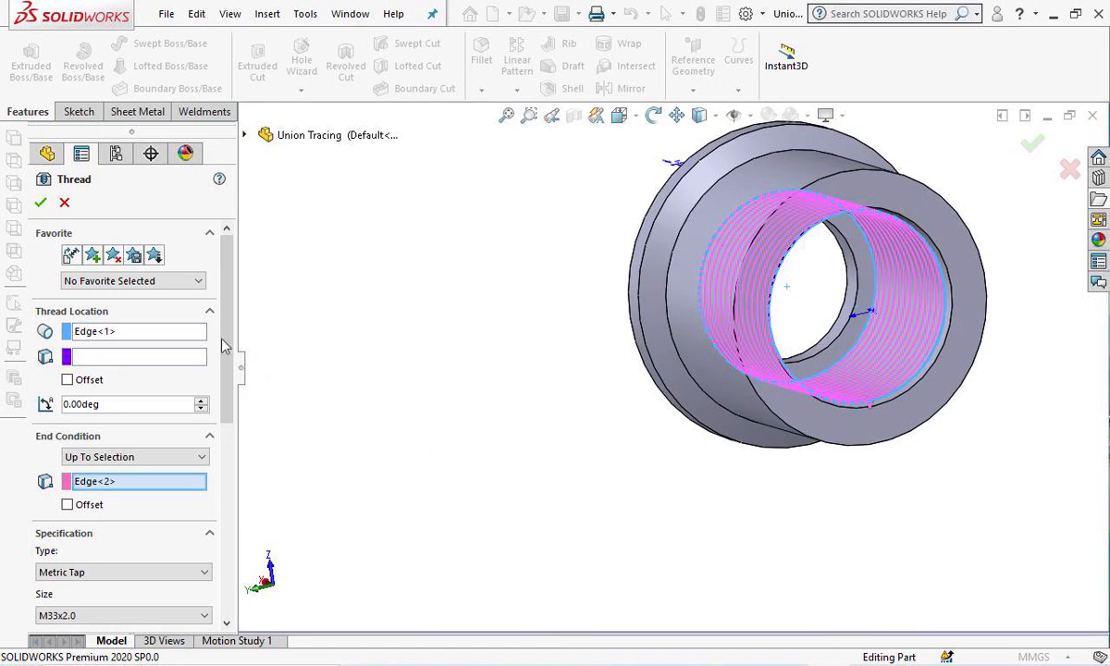
Enable the diameter and pitch overrides for the sleeve's Metric Tap M33x2.0 cut thread.
left_click_drag(229, 333, 221, 444)
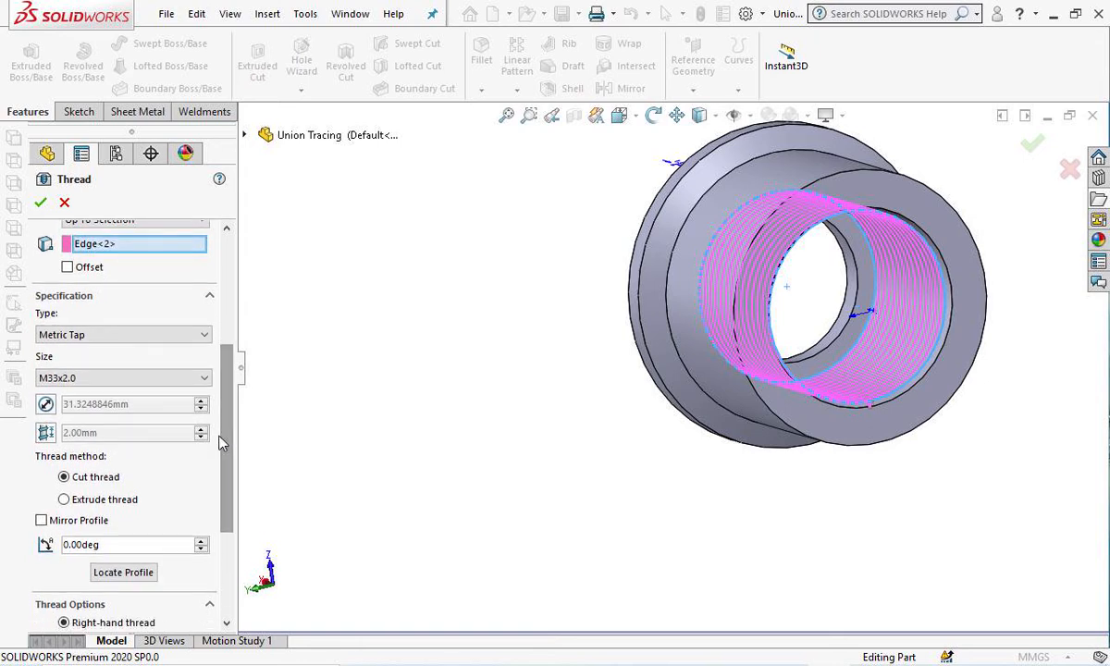
left_click(46, 407)
left_click(46, 432)
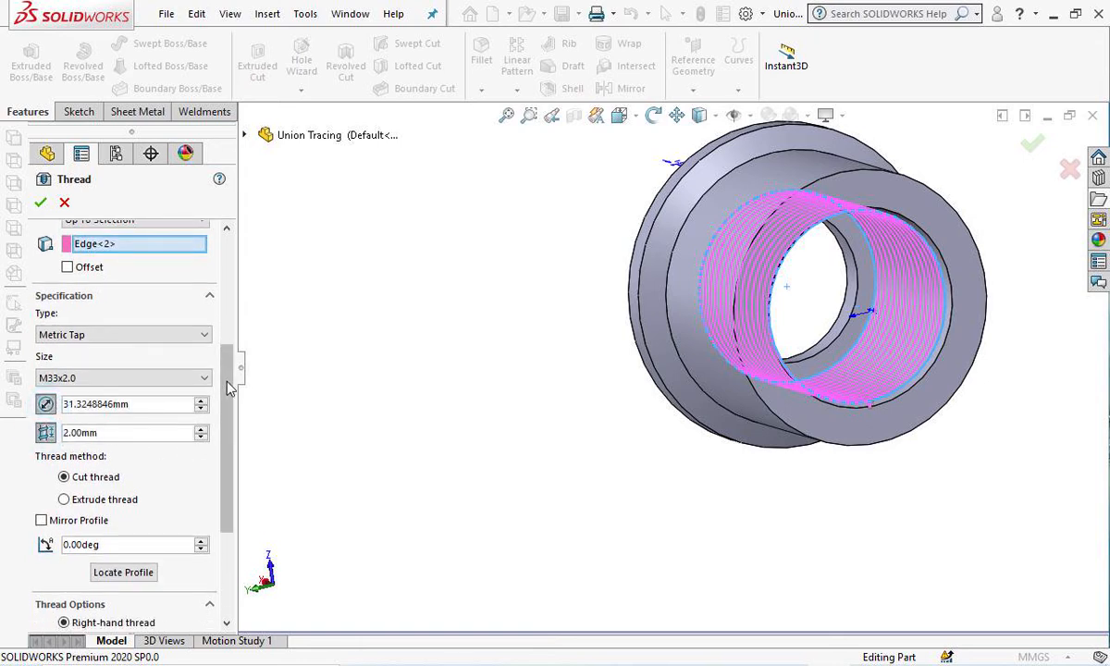
mouse_move(232, 385)
left_mouse_down()
mouse_move(237, 316)
mouse_move(235, 372)
left_mouse_up()
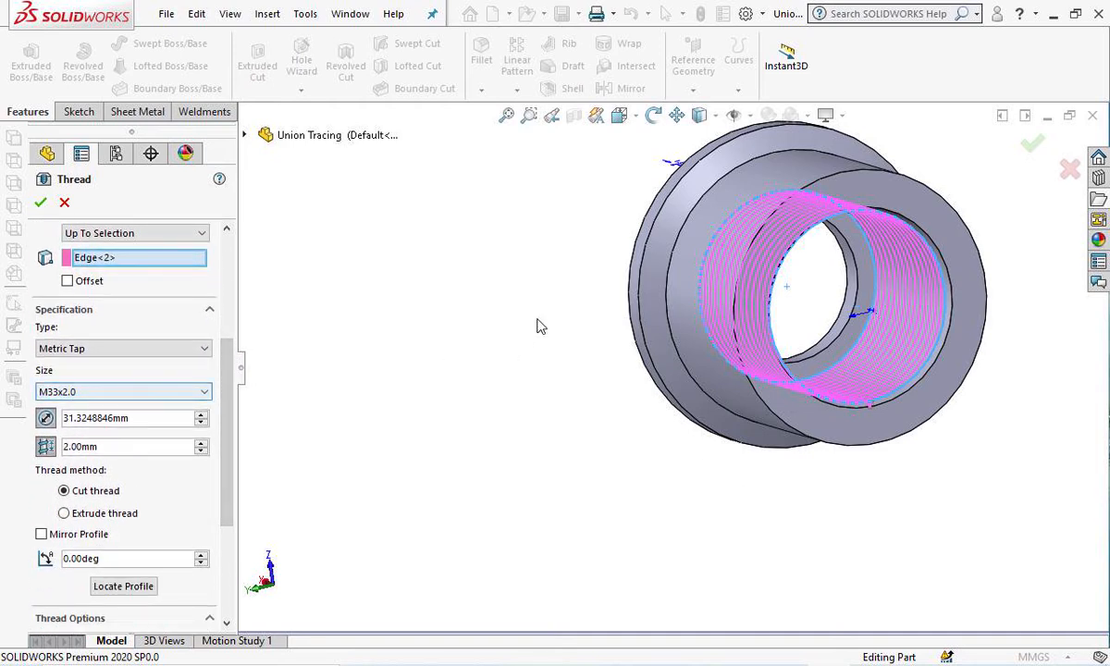
Offset the thread's start location by 2 mm, reverse the offset outward from the bore, and apply the cut thread.
left_click(653, 115)
left_click_drag(529, 414, 380, 432)
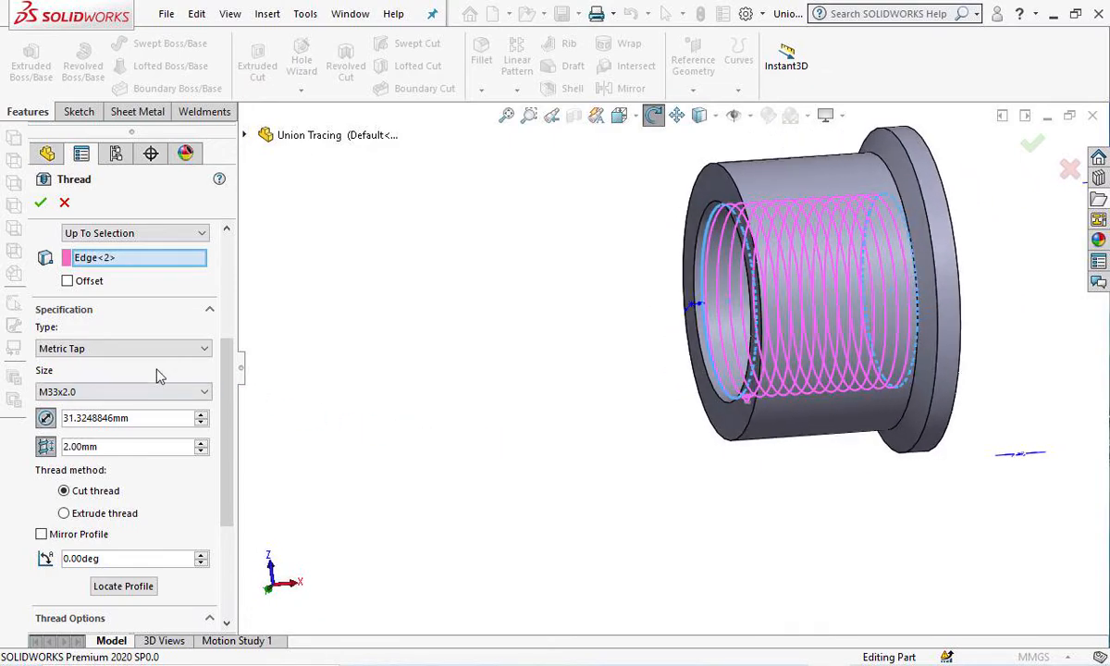
left_click_drag(227, 354, 227, 261)
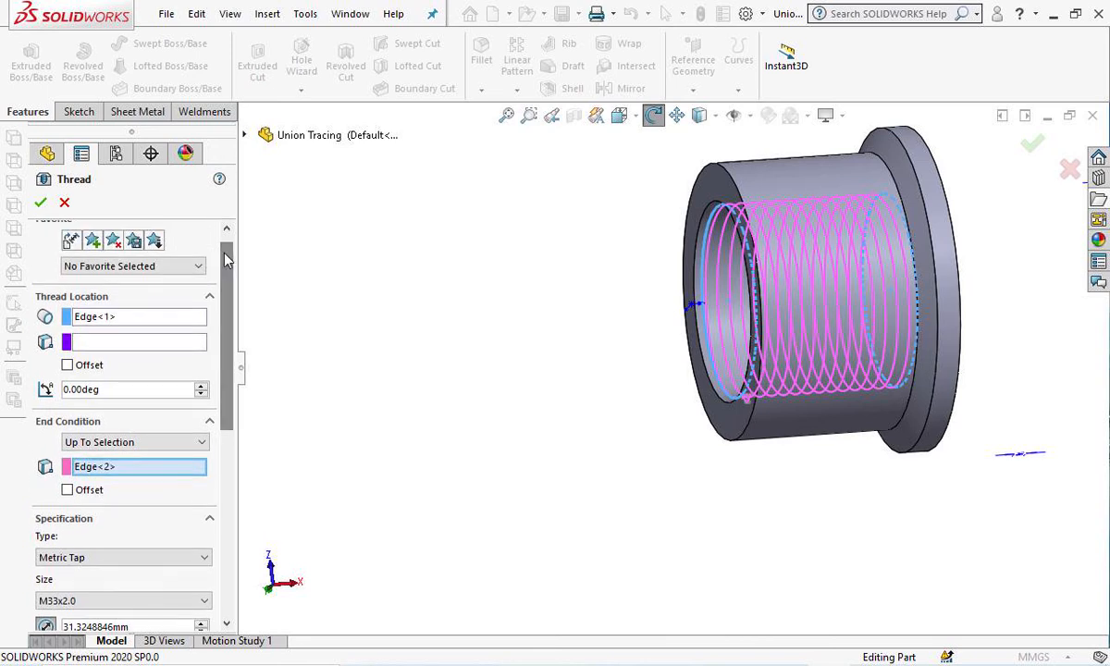
left_click(67, 364)
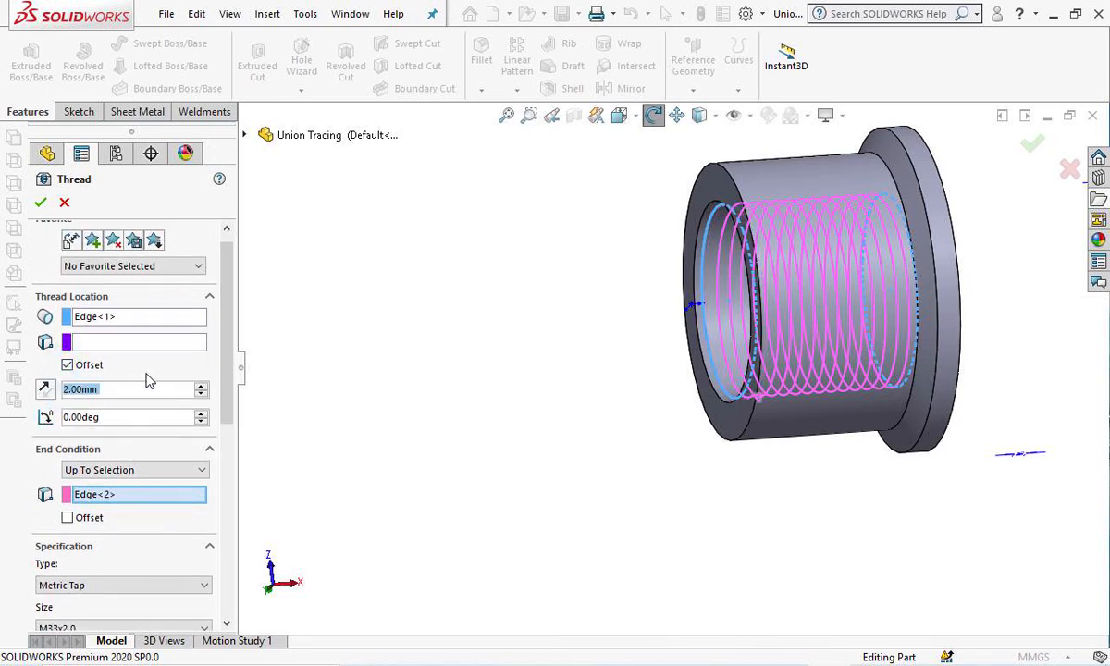
left_click(44, 389)
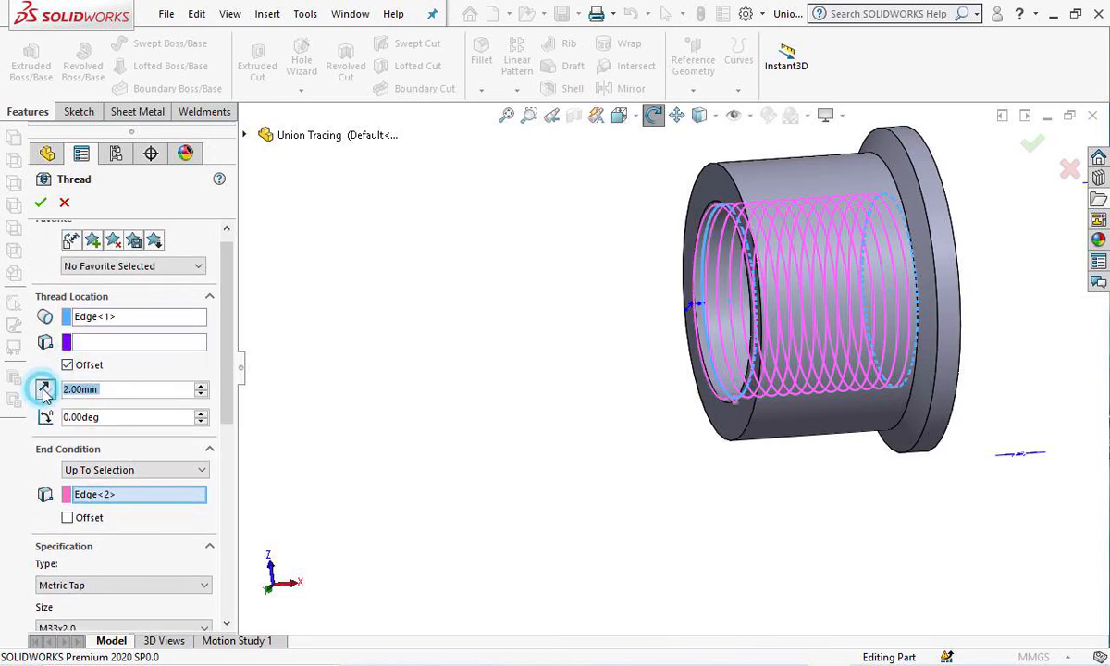
left_click_drag(226, 334, 234, 420)
left_click_drag(613, 446, 587, 431)
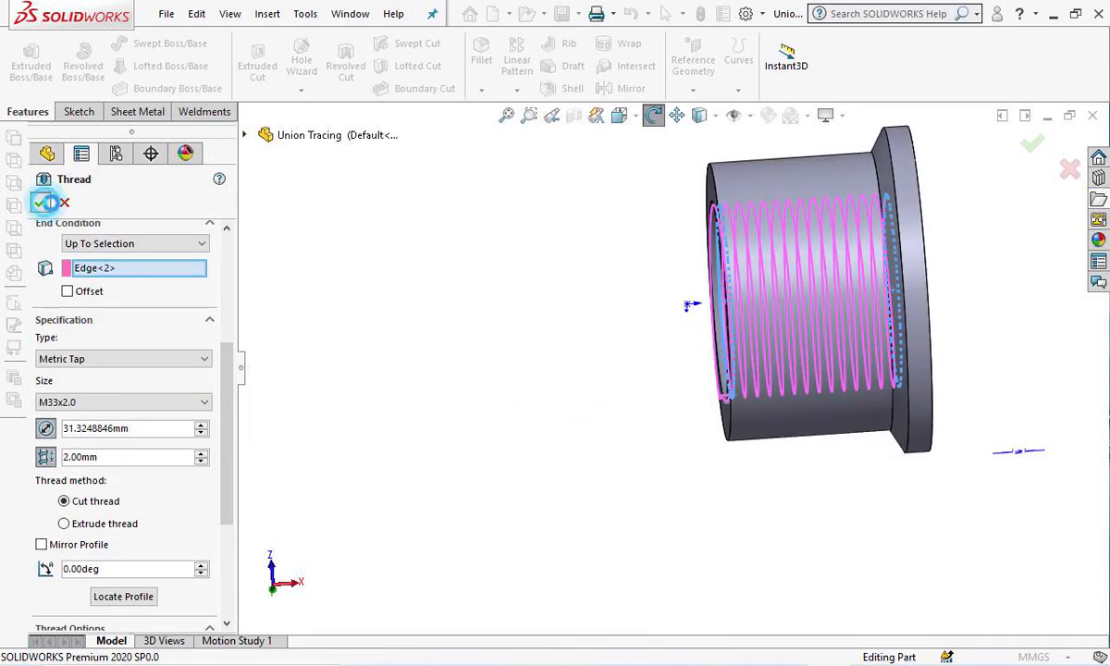
left_click(41, 203)
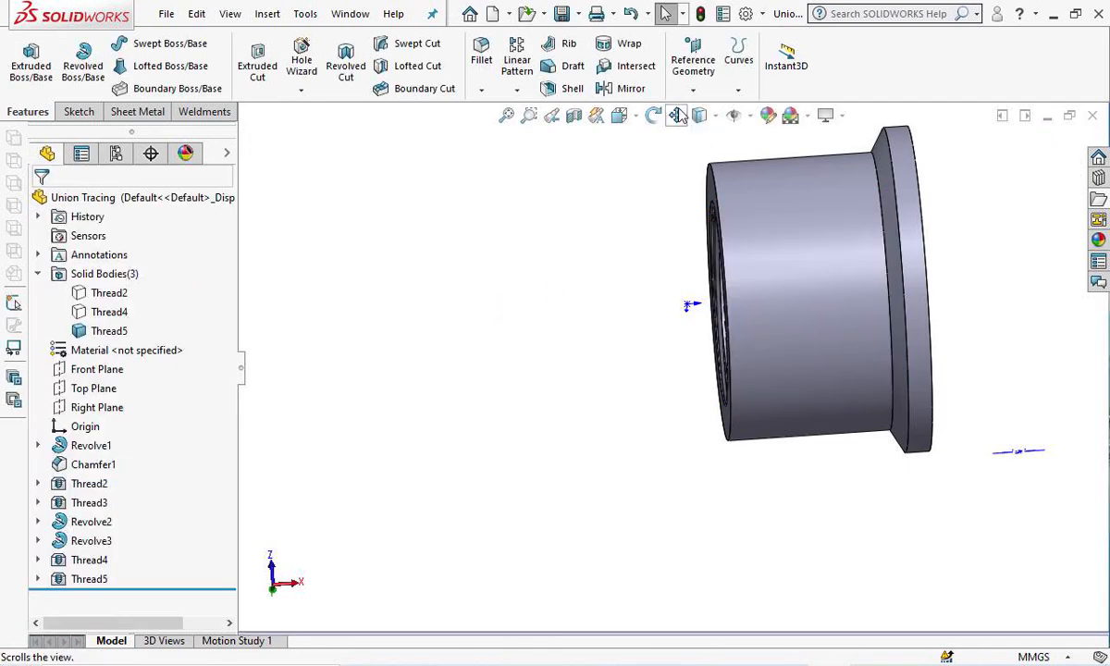
Show the hidden Thread2 and Thread4 bodies together with the newly threaded sleeve.
left_click(654, 115)
left_click_drag(611, 278, 510, 343)
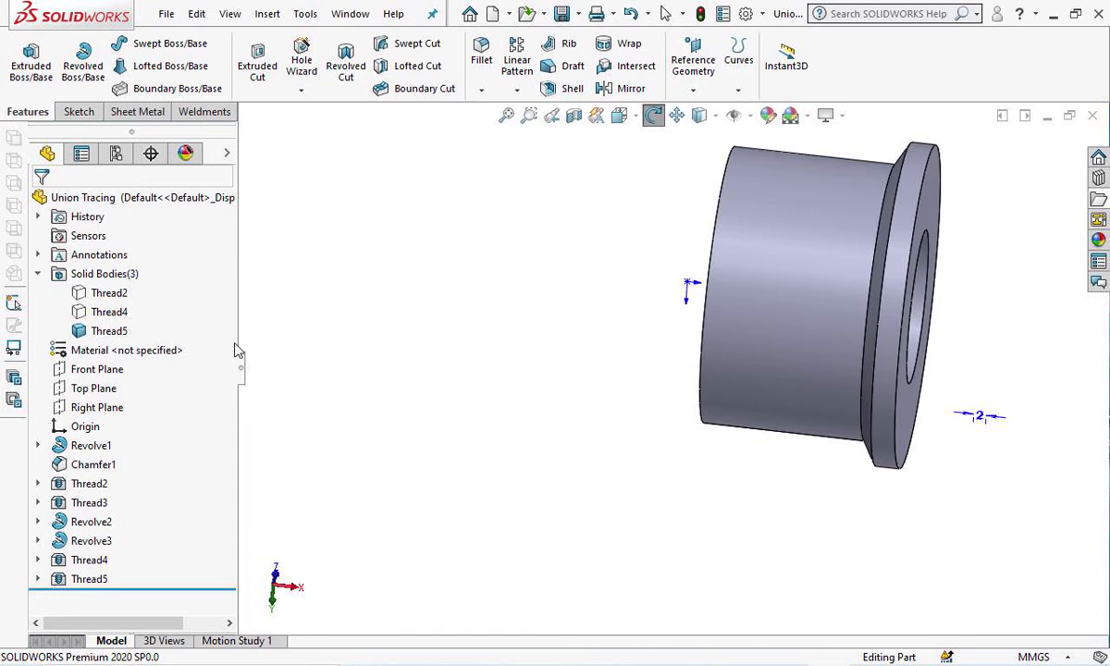
left_click_drag(362, 345, 495, 265)
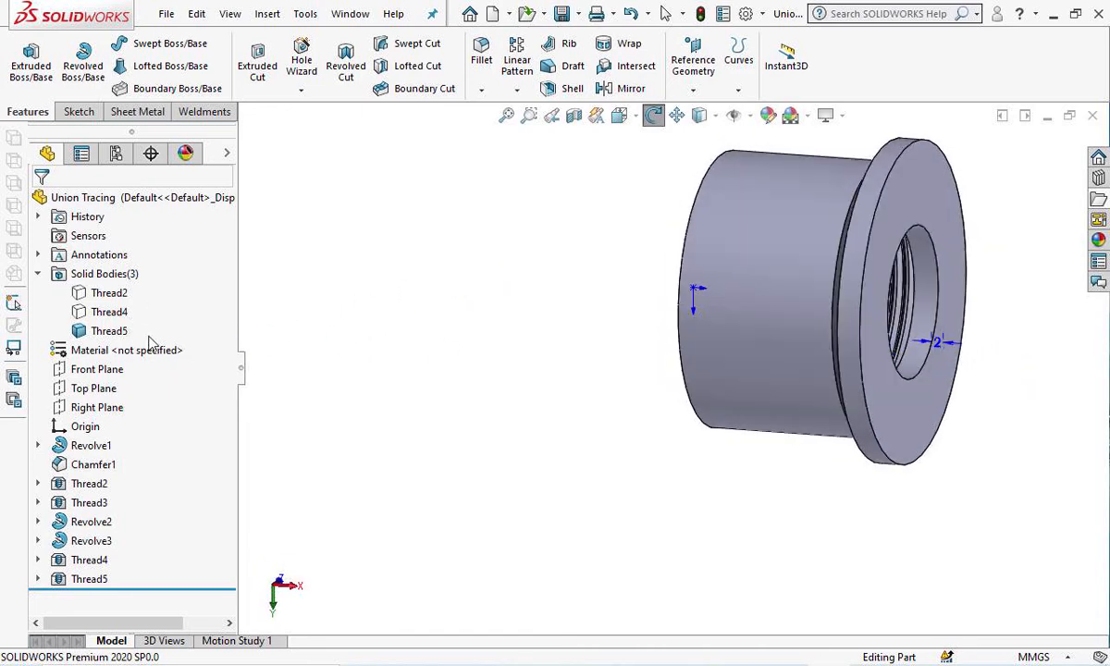
left_click(113, 313)
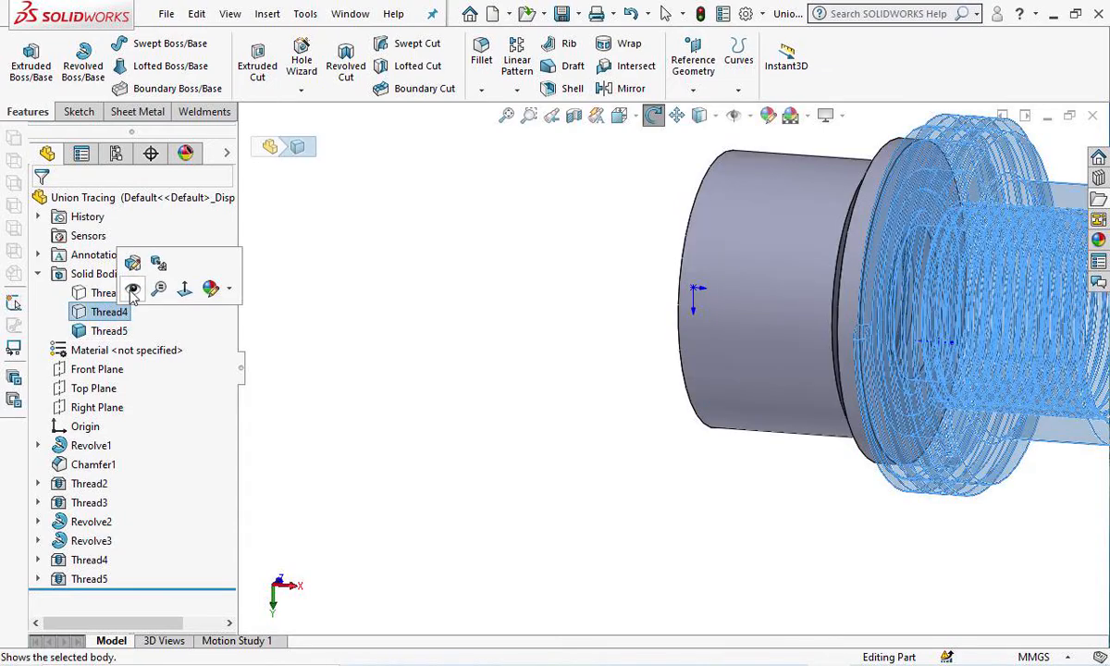
left_click(133, 290)
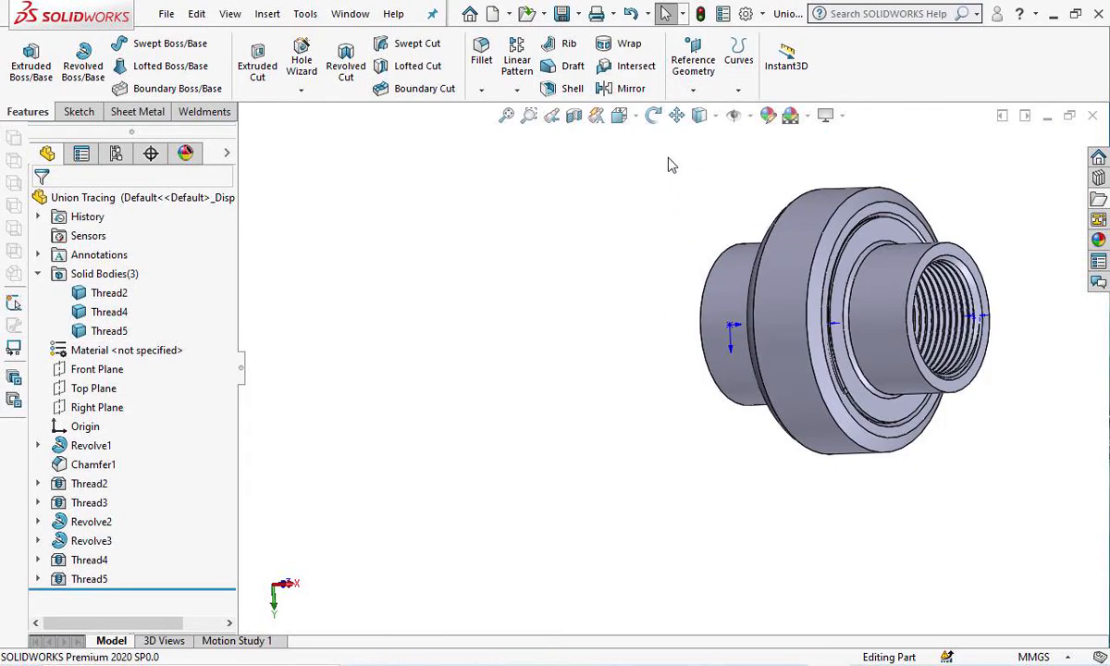
Examine the complete union with all three bodies from several sides.
left_click(654, 121)
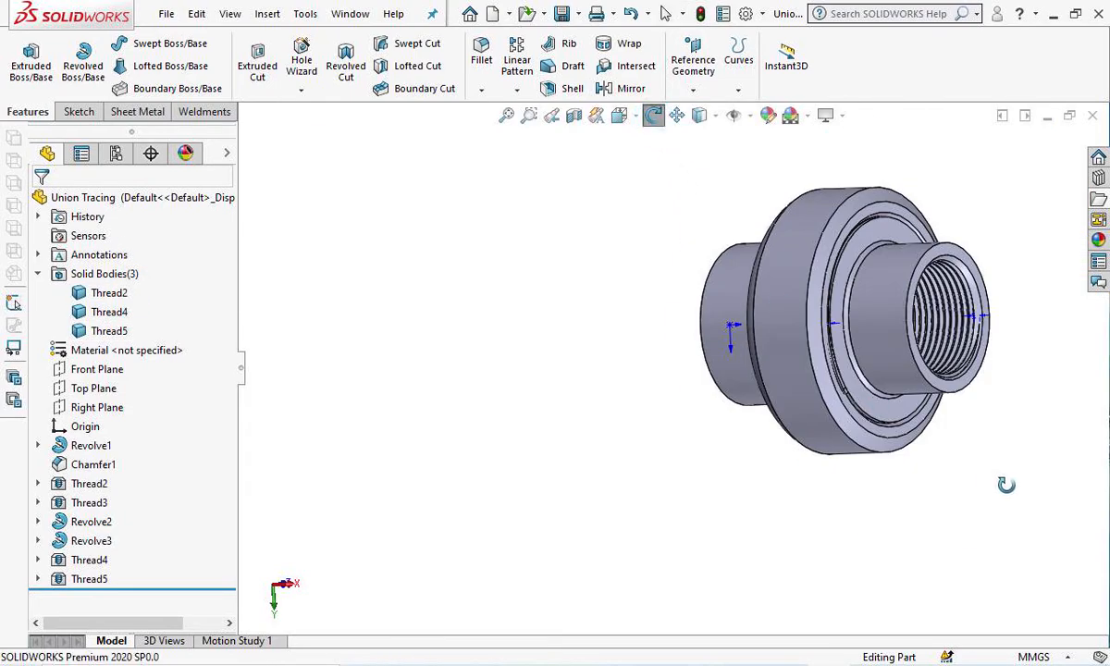
left_click_drag(1007, 483, 710, 368)
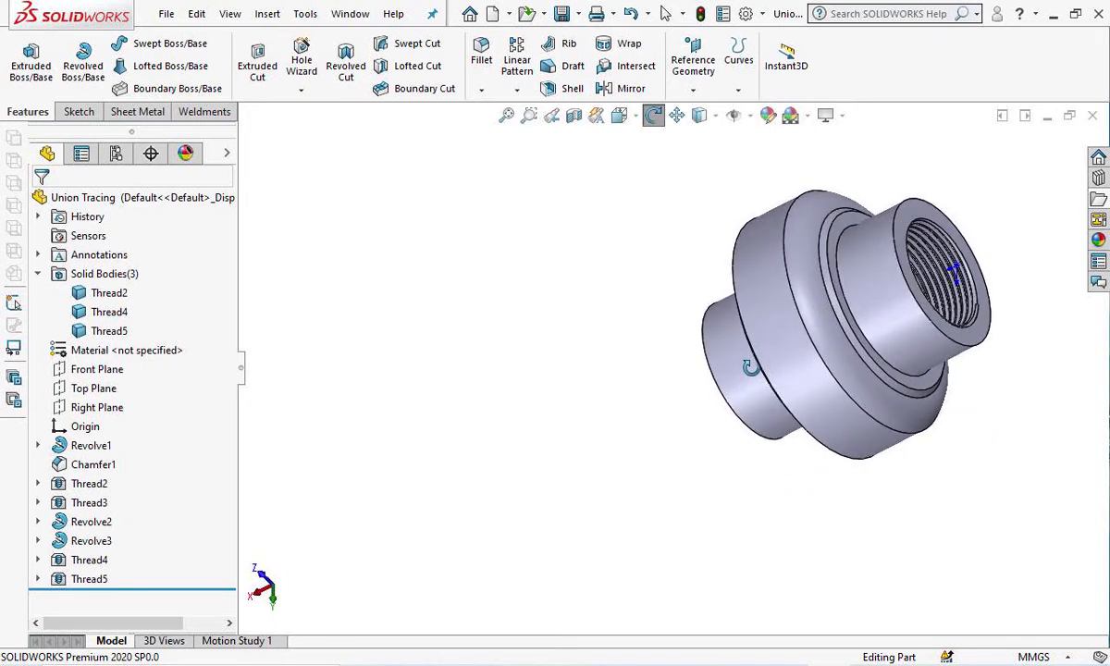
left_click(676, 114)
left_click_drag(972, 403, 838, 462)
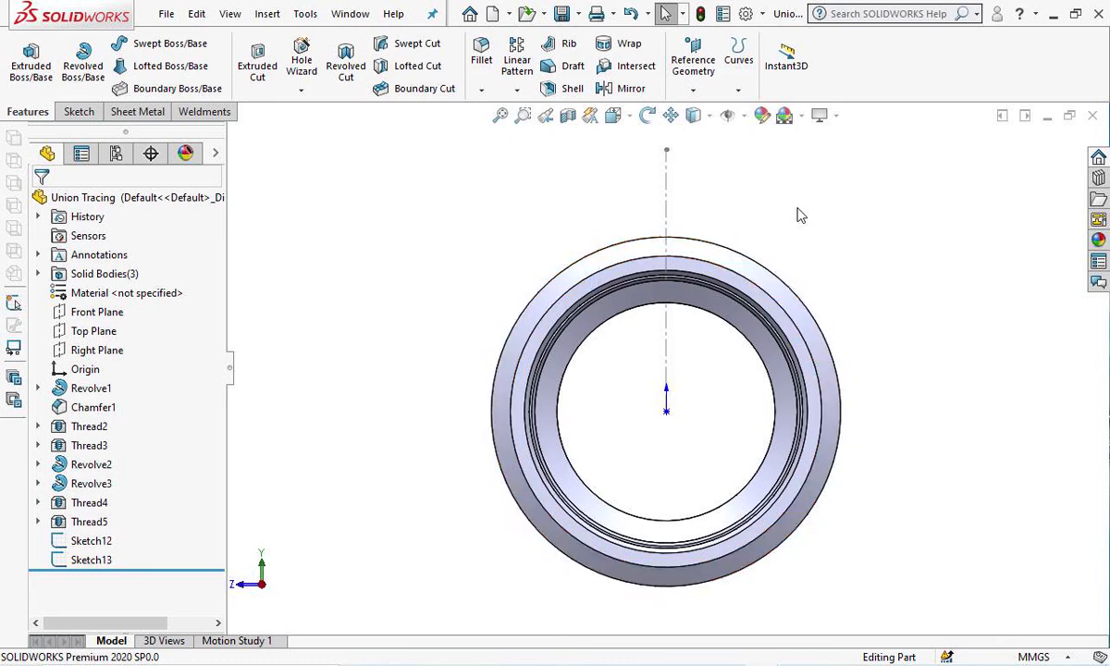
Create a reference plane coincident with the ring's outer circular chamfer edge at its threaded opening.
left_click(647, 115)
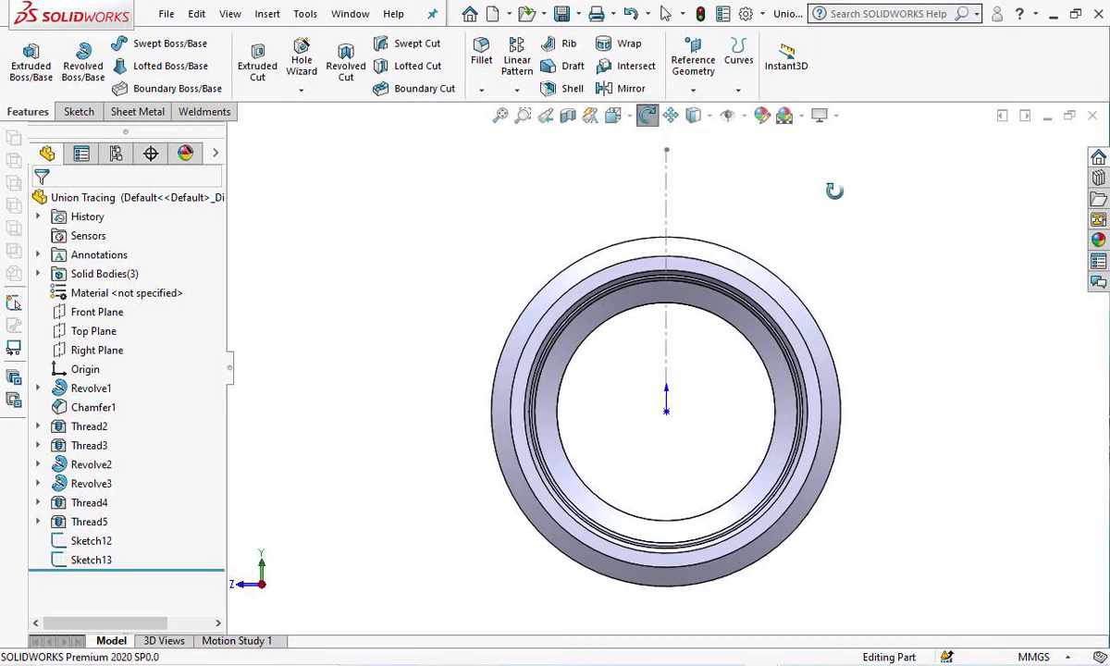
left_click_drag(830, 188, 766, 235)
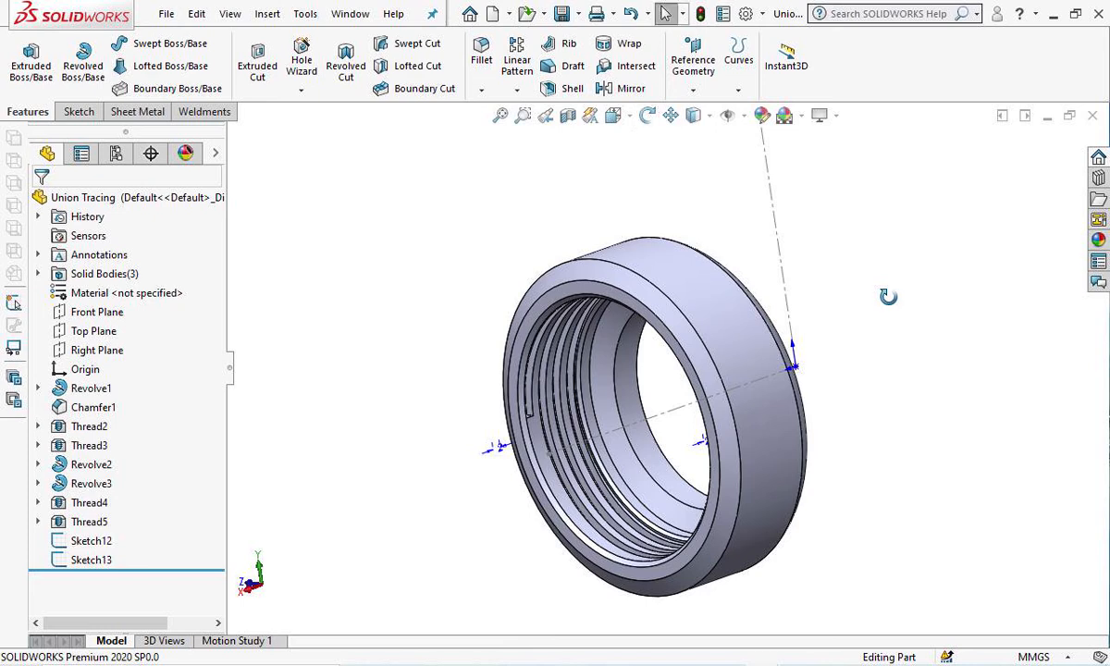
left_click(693, 90)
left_click(709, 110)
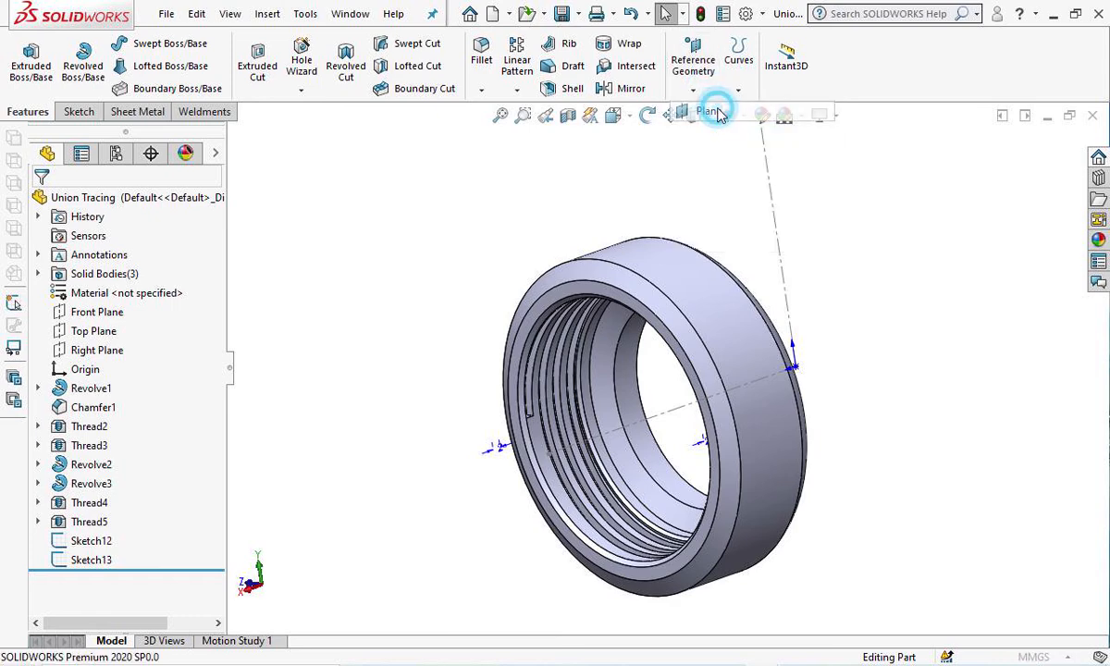
left_click(700, 339)
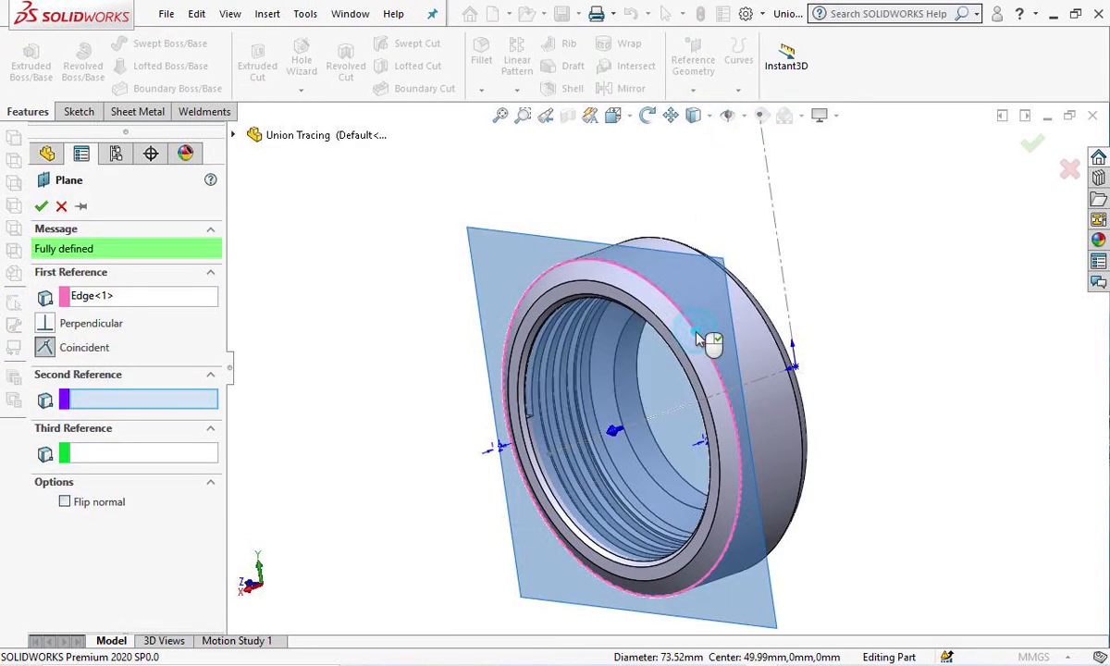
left_click(40, 207)
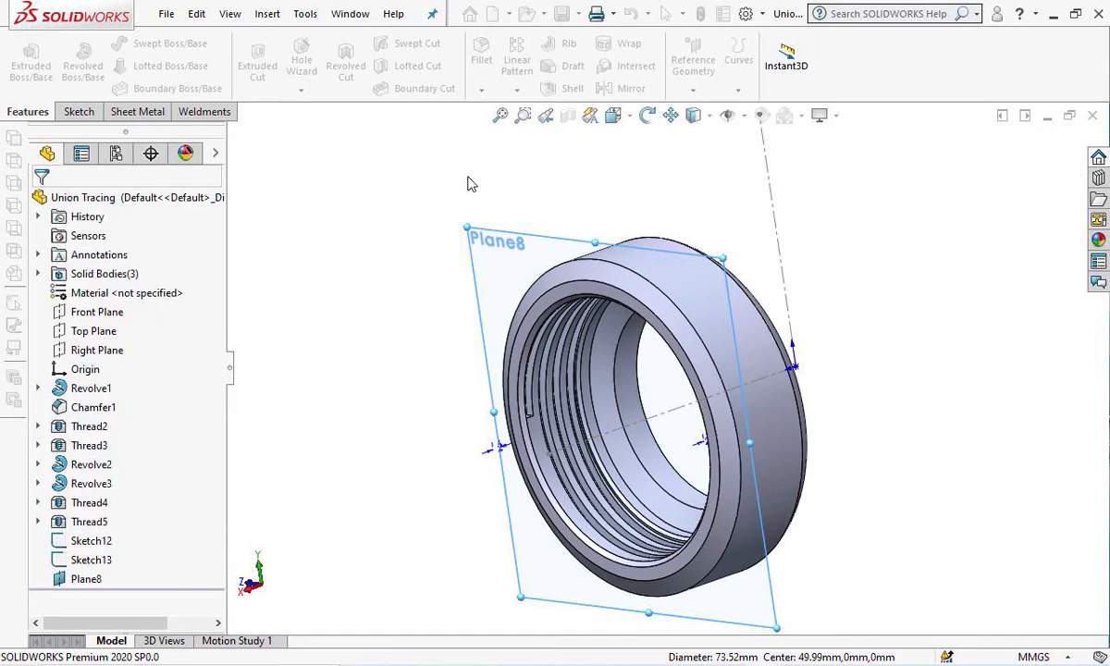
Start a new sketch on the reference plane at the ring's outer chamfer edge, viewed face-on.
left_click(647, 115)
left_click_drag(851, 301, 928, 280)
key("Escape")
left_click(826, 259)
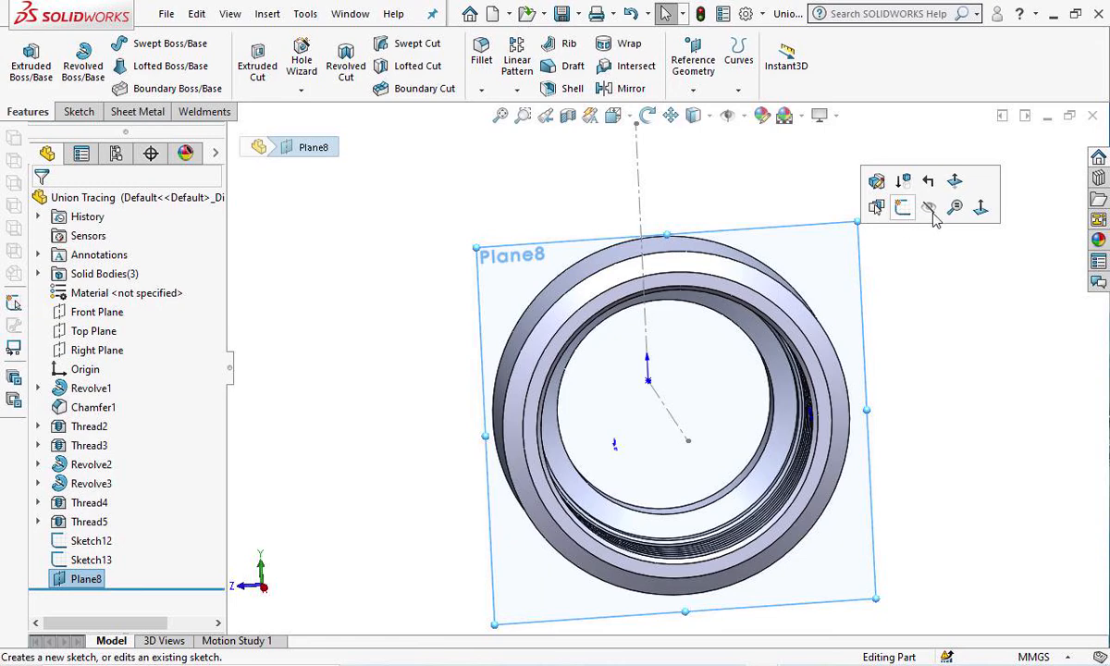
left_click(981, 209)
right_click(826, 245)
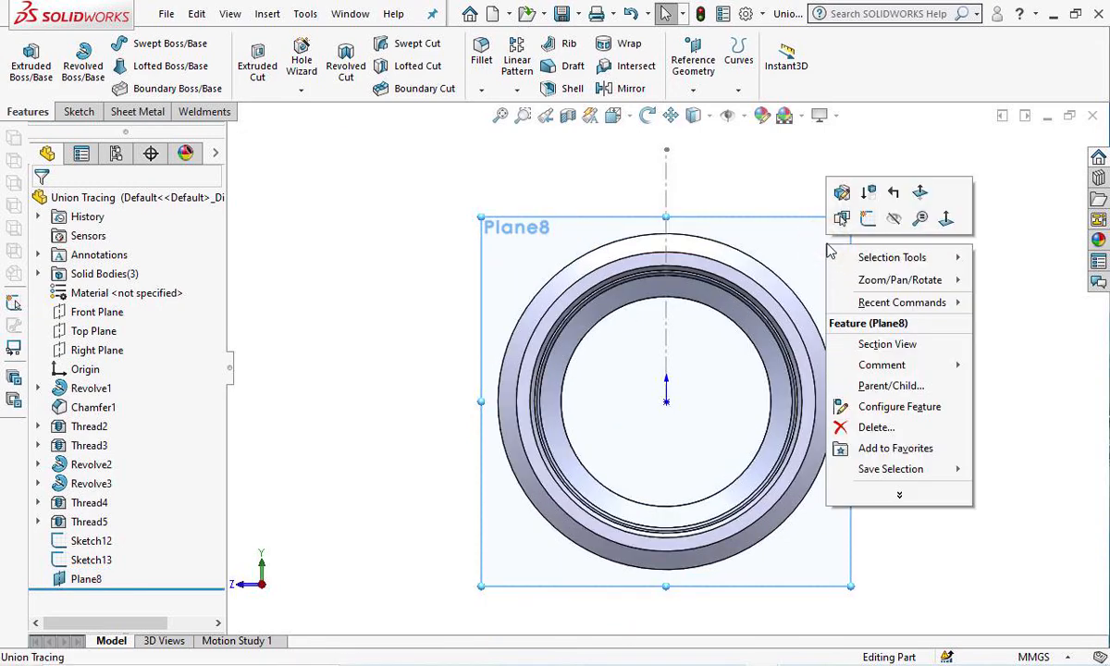
left_click(868, 222)
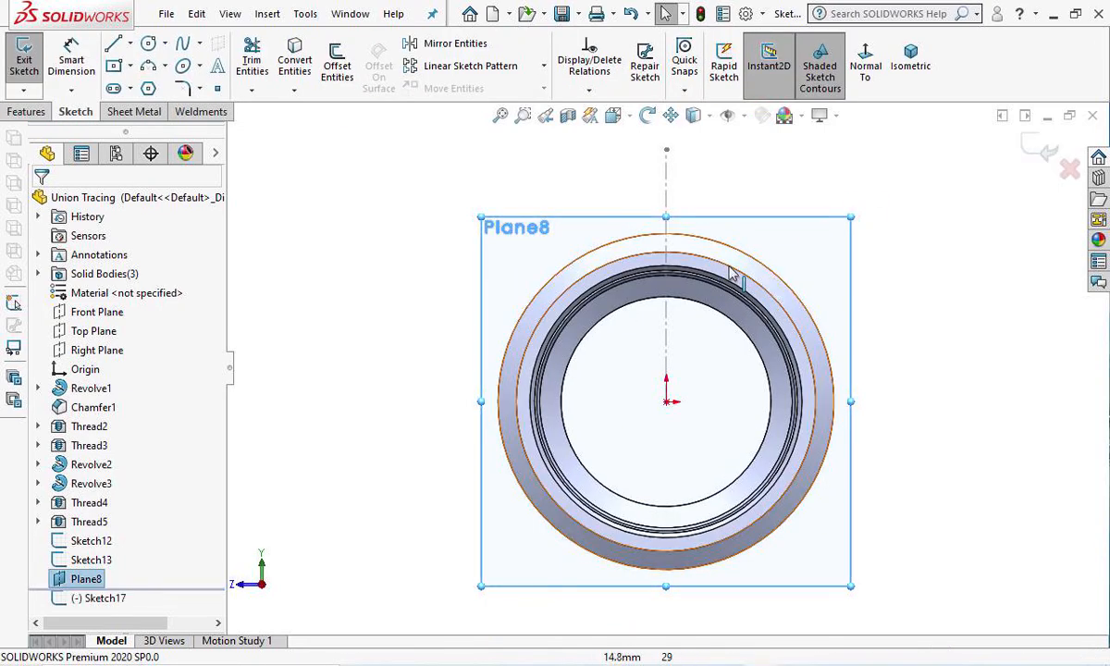
Sketch a 1 mm vertical line up from the ring edge's topmost point, a 2.5 mm horizontal line, and a vertical line back to the edge.
scroll(674, 248, "down", 5)
scroll(673, 248, "down", 2)
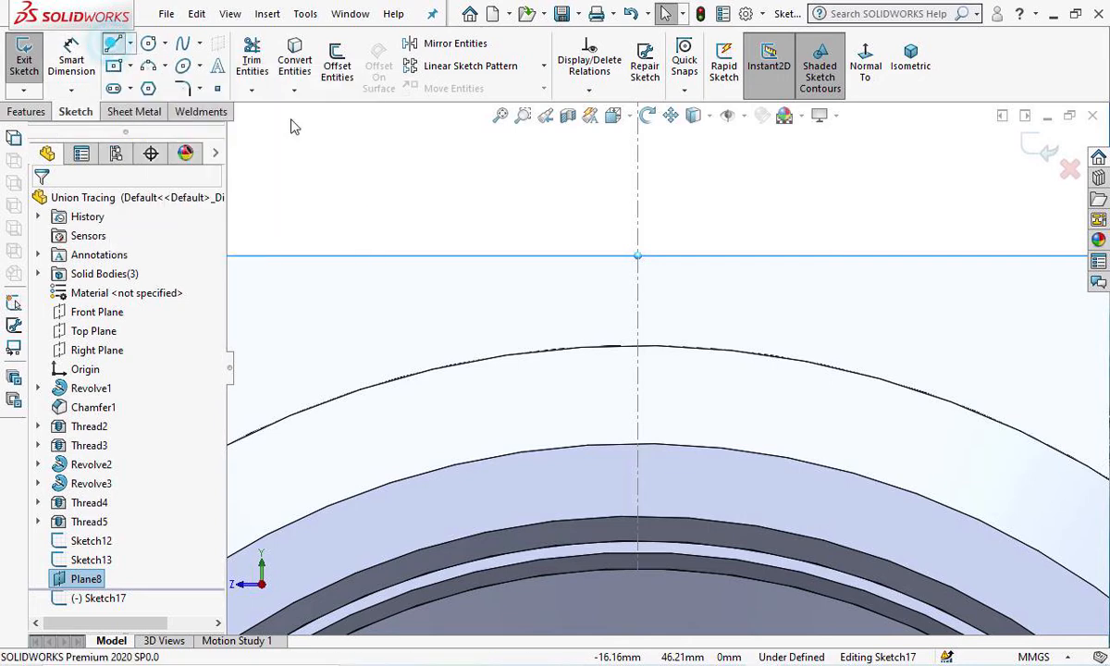
left_click(638, 347)
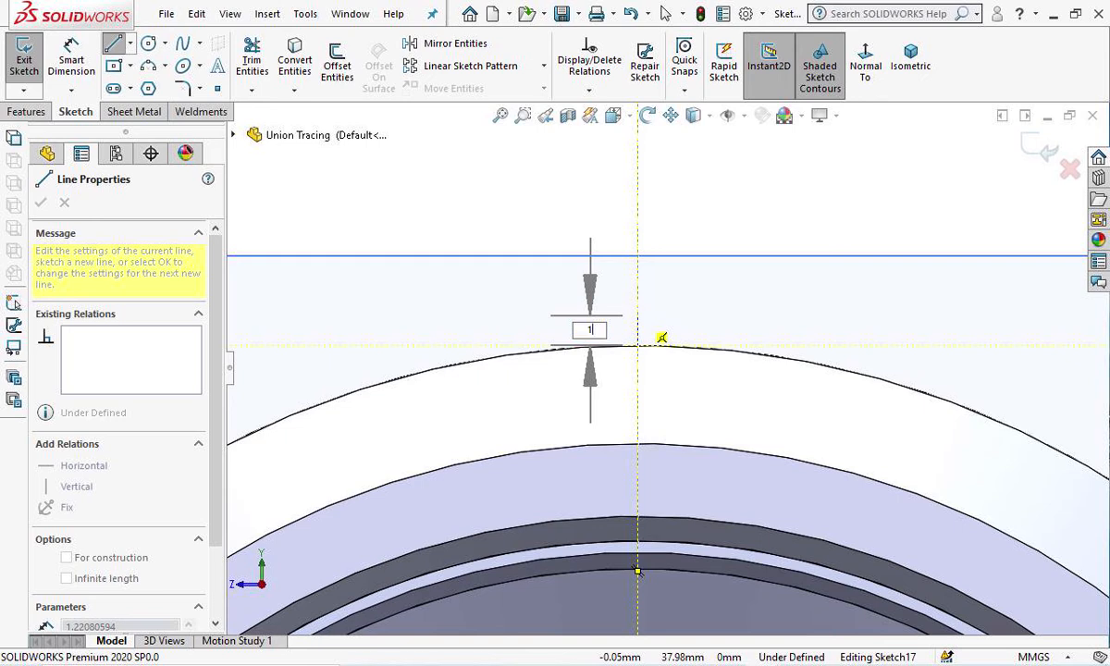
type("1")
key("Return")
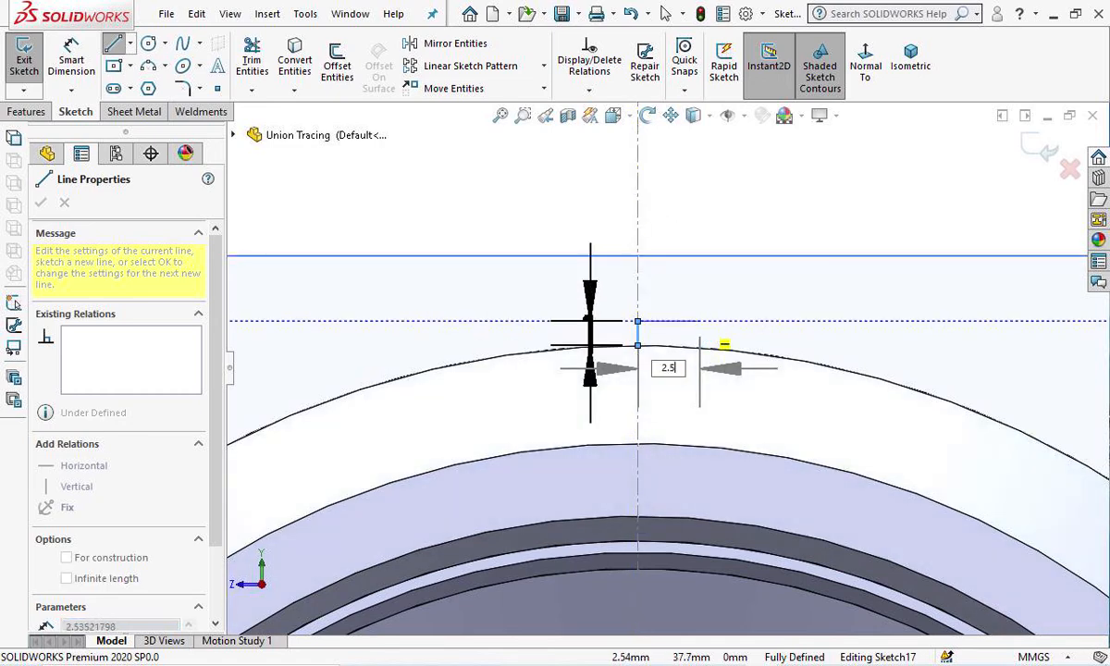
type("2.5")
key("Return")
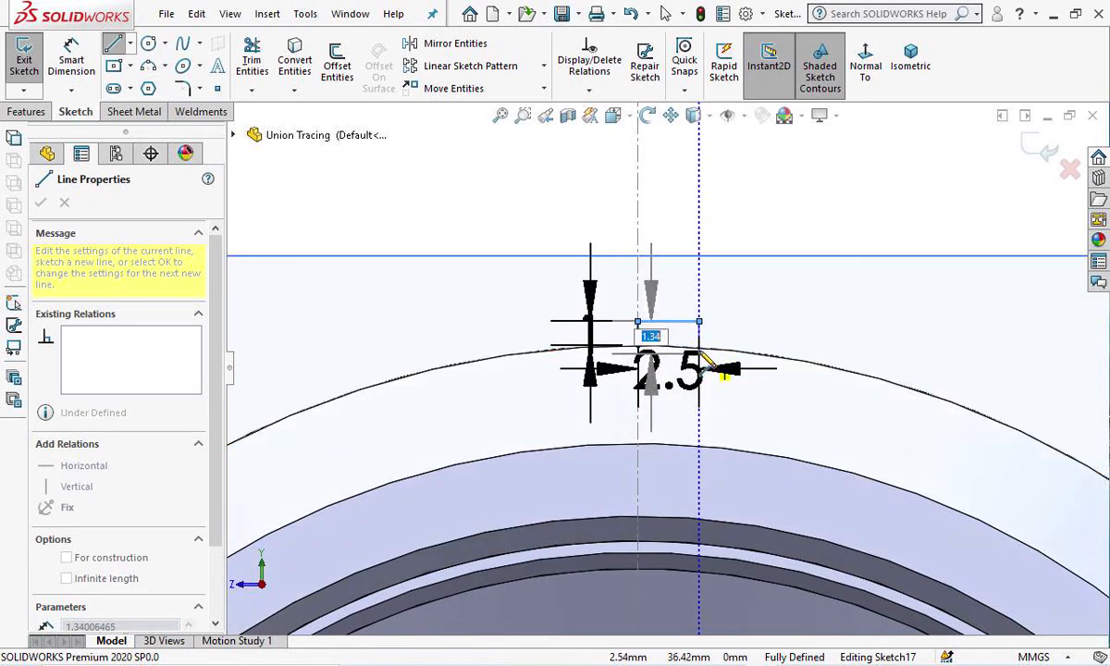
scroll(717, 370, "down", 3)
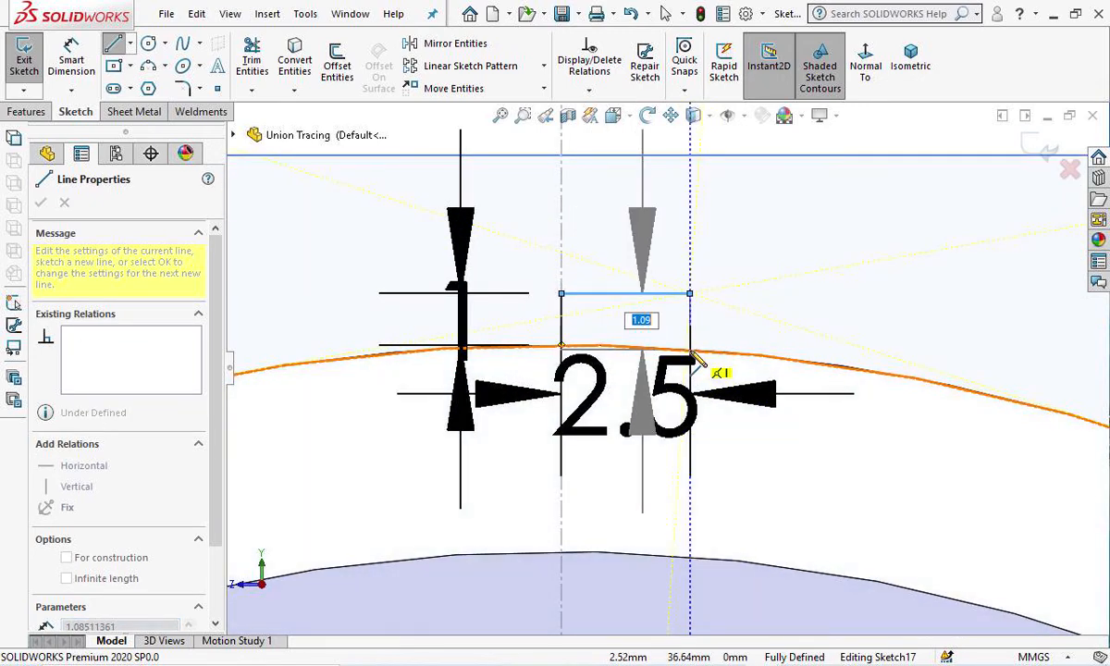
left_click(693, 352)
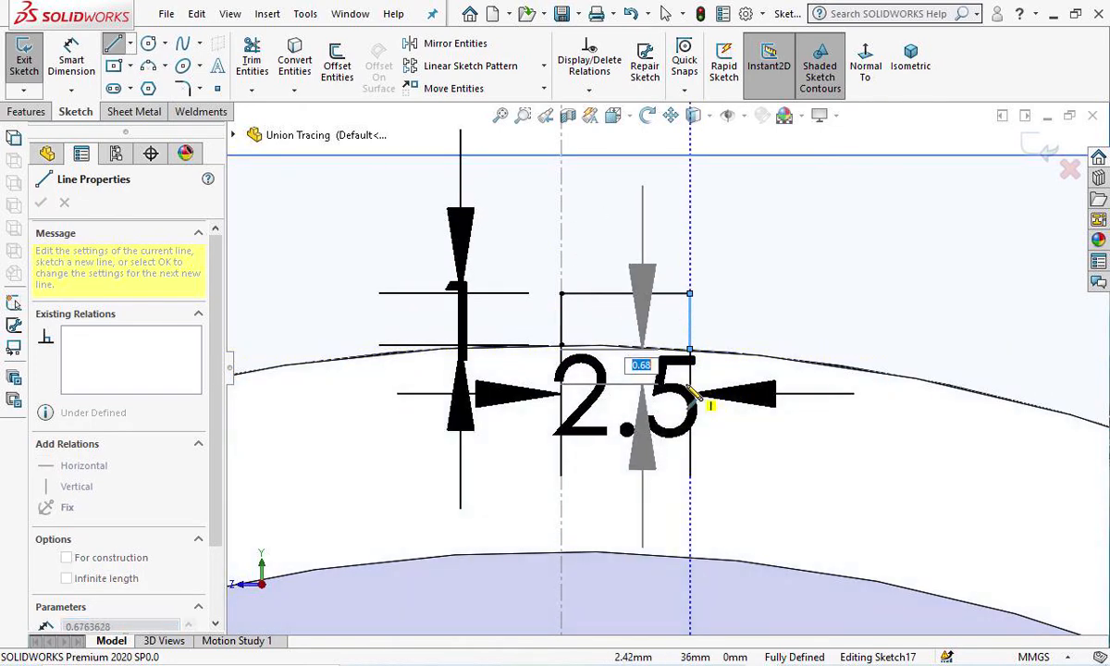
key("Escape")
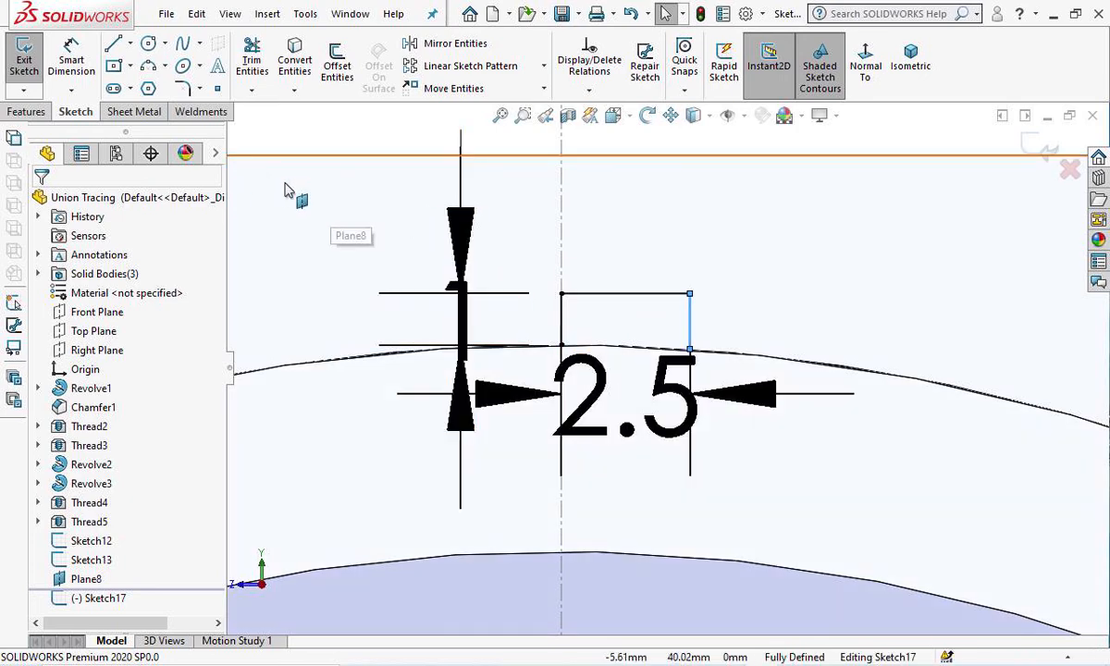
left_click(323, 203)
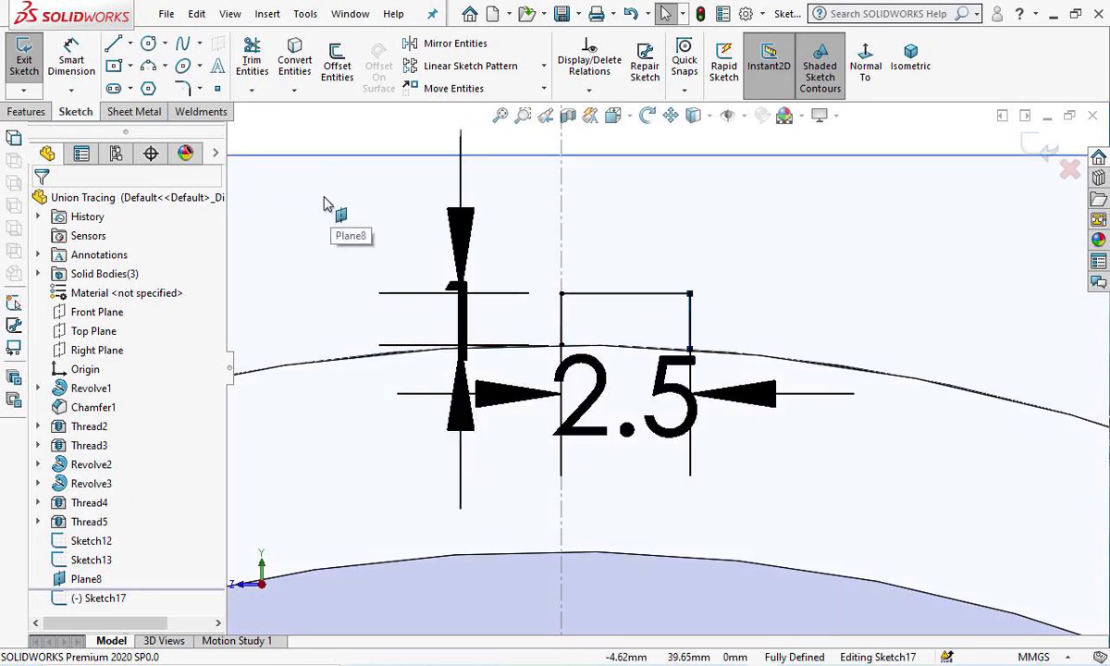
Mirror the 2.5 mm horizontal line and its adjoining outer vertical line about the 1 mm centre line.
left_click(689, 315)
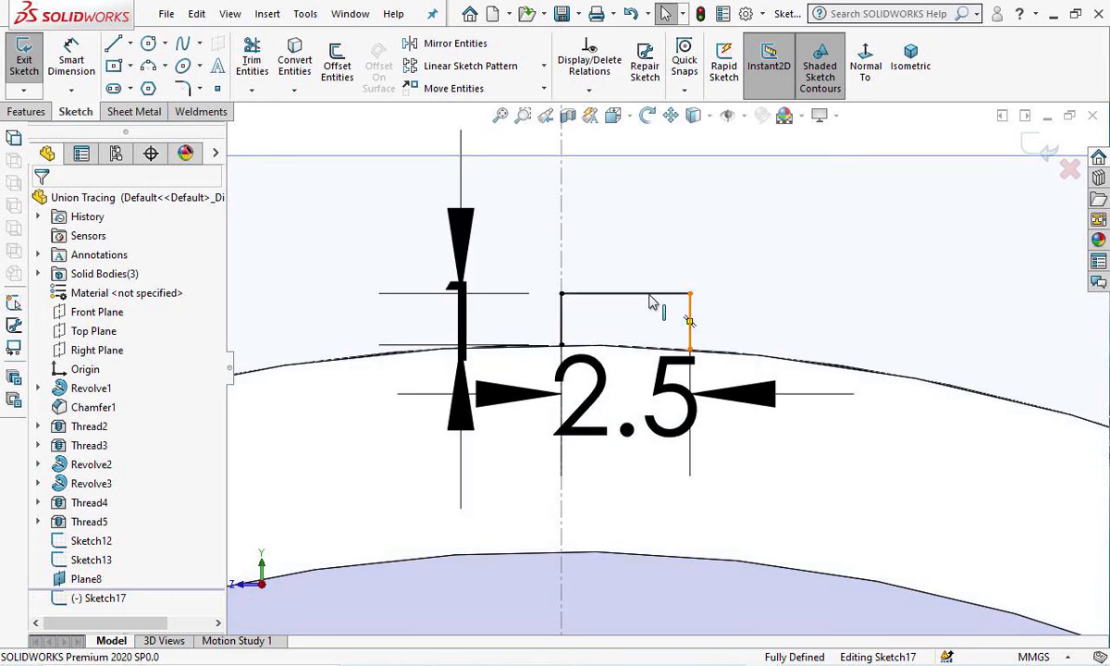
left_click(649, 294)
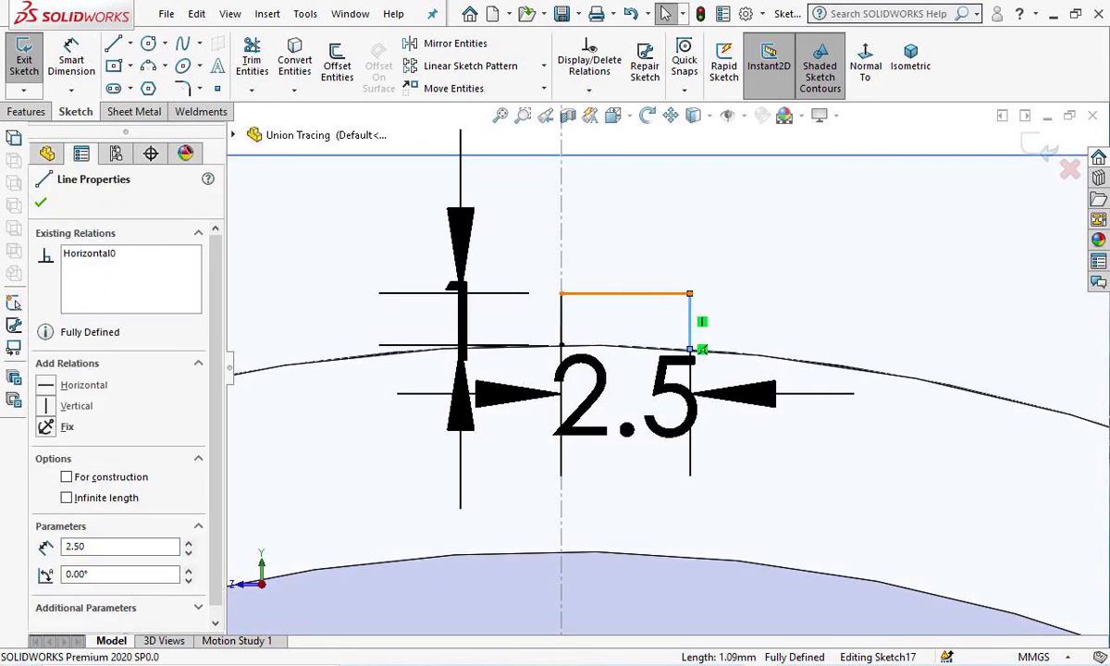
left_click(651, 294, "ctrl")
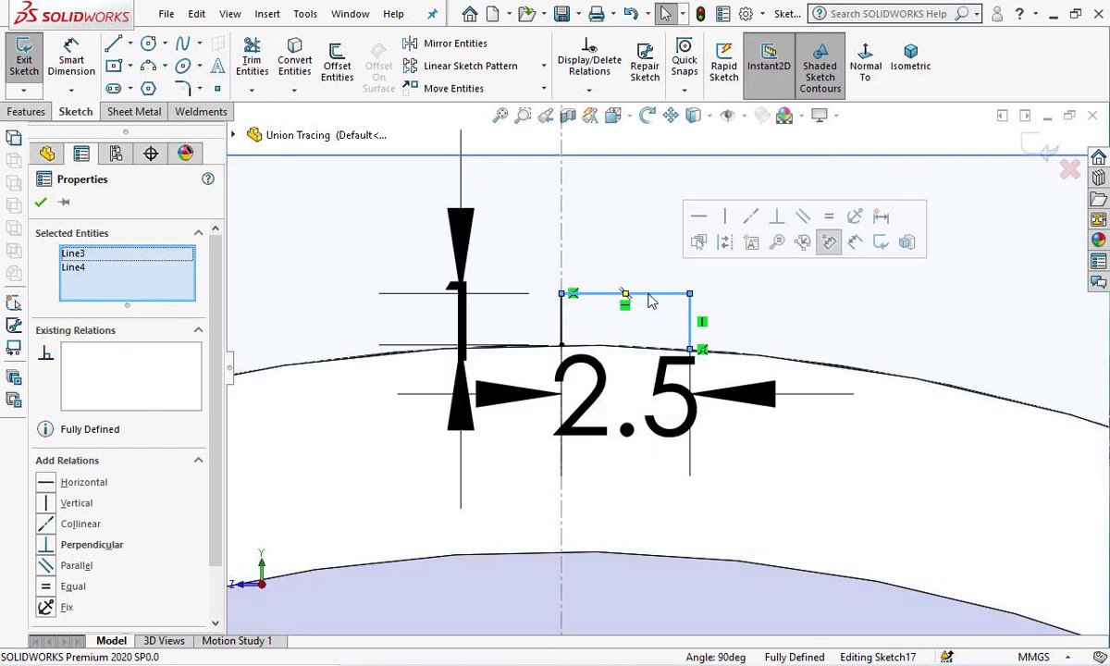
left_click(471, 50)
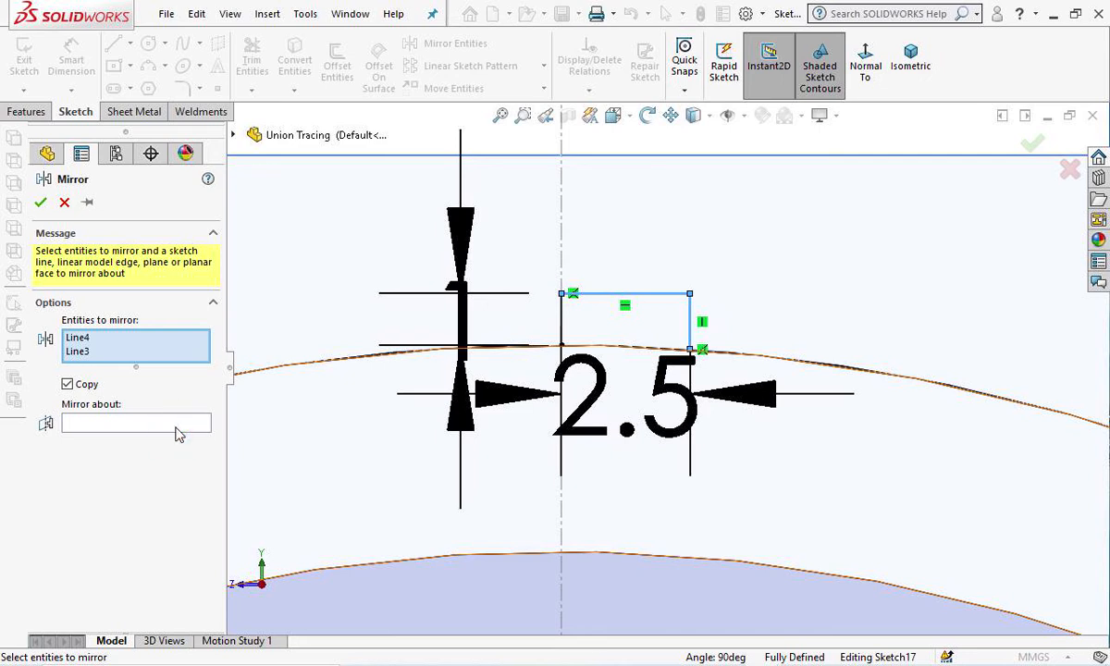
left_click(88, 422)
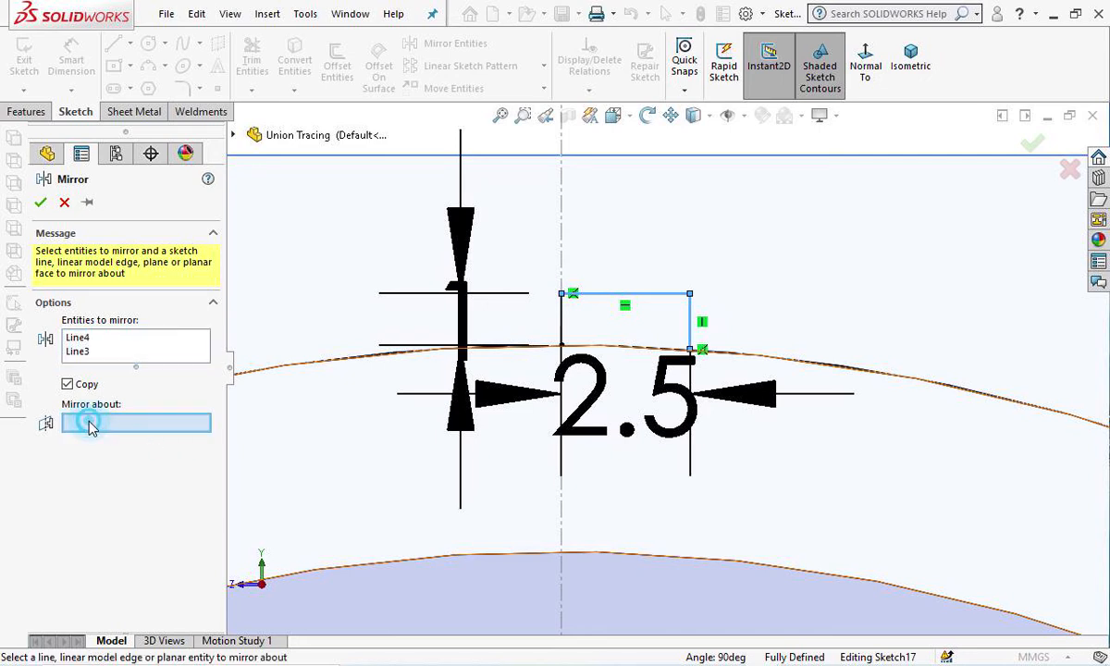
left_click(564, 320)
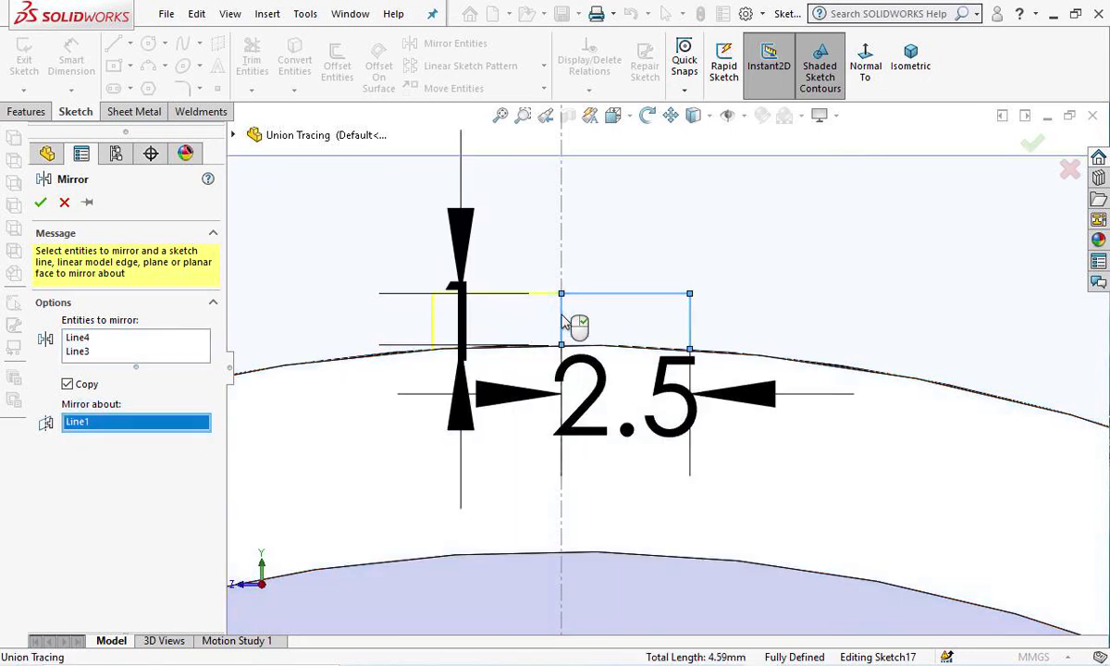
left_click(40, 202)
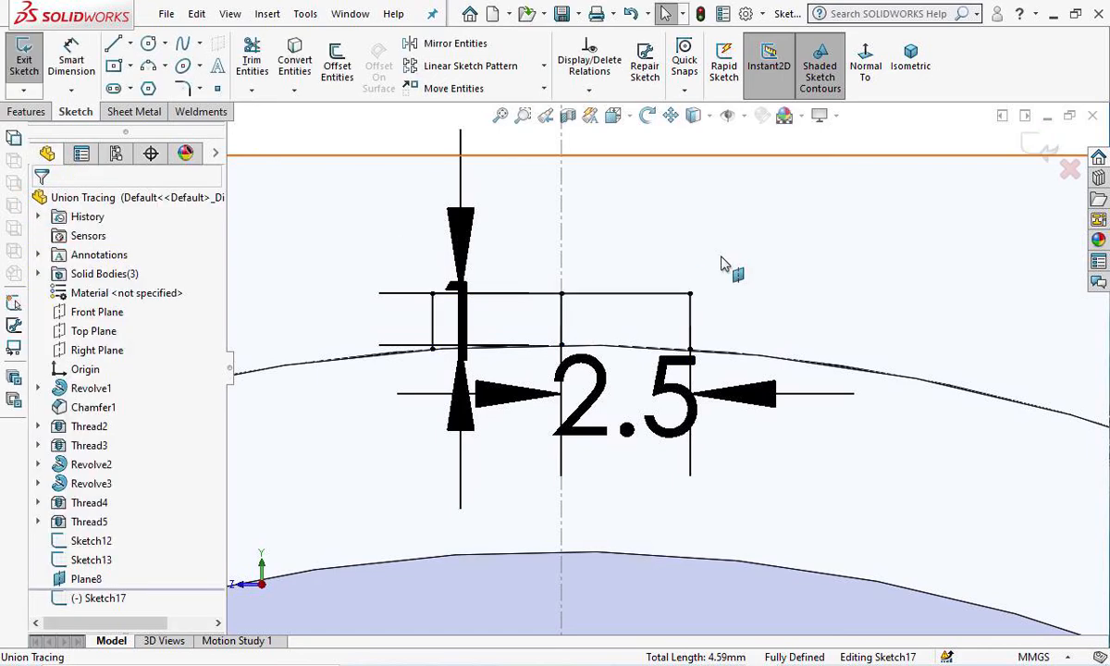
Close the mirrored profile's base with a three-point arc joining both lower corners along the ring's outer edge.
scroll(611, 373, "down", 3)
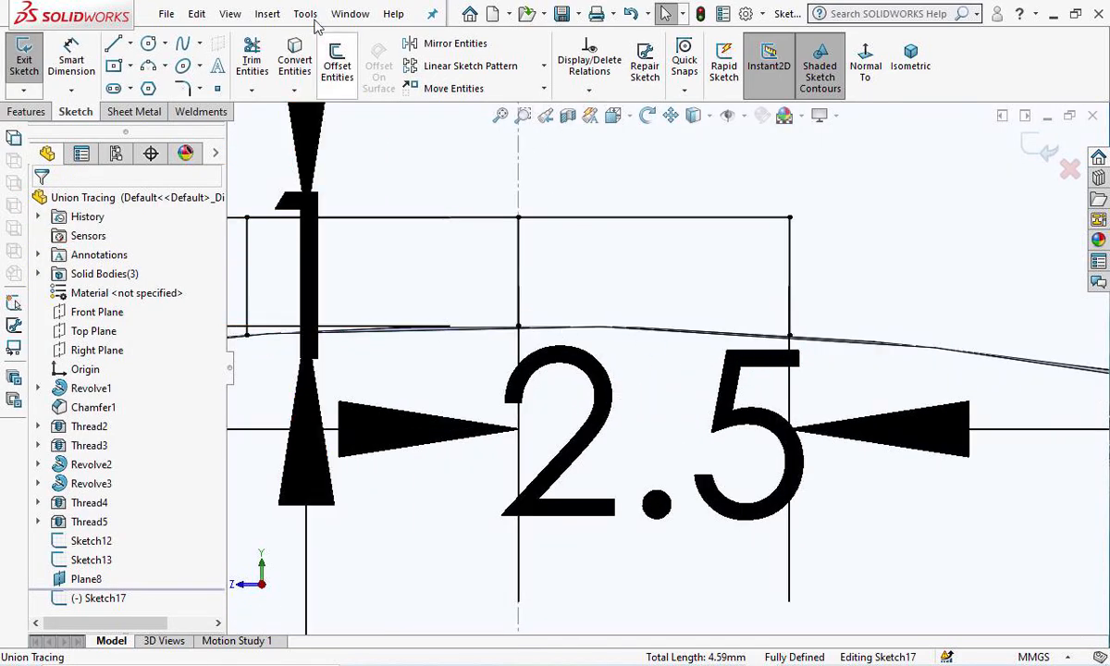
left_click(149, 67)
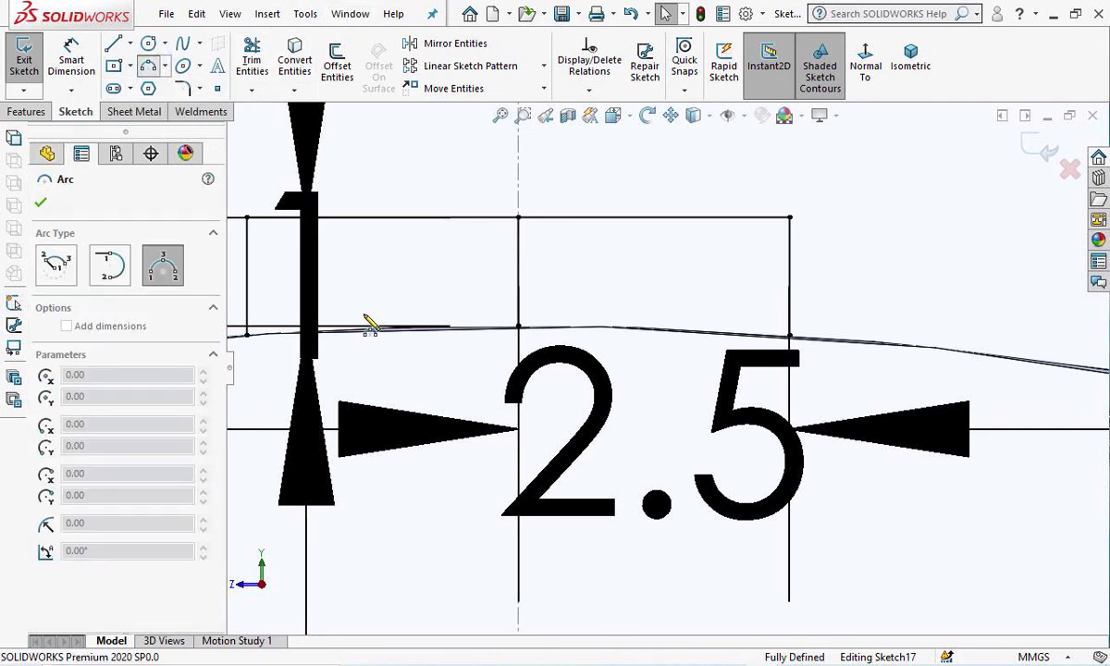
left_click(247, 335)
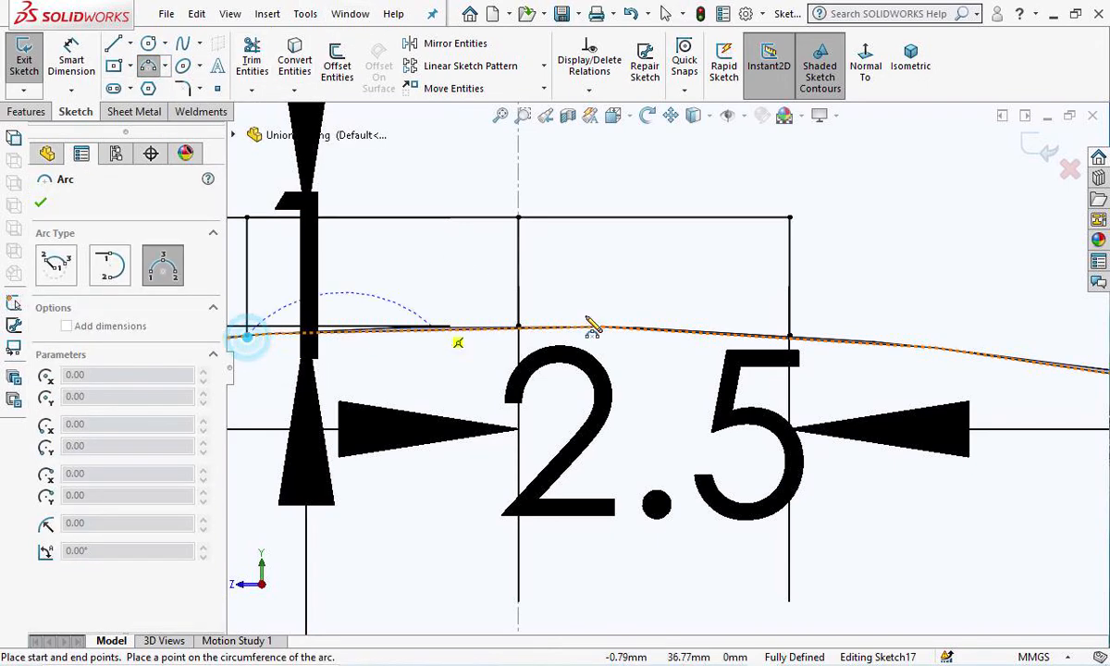
left_click(790, 335)
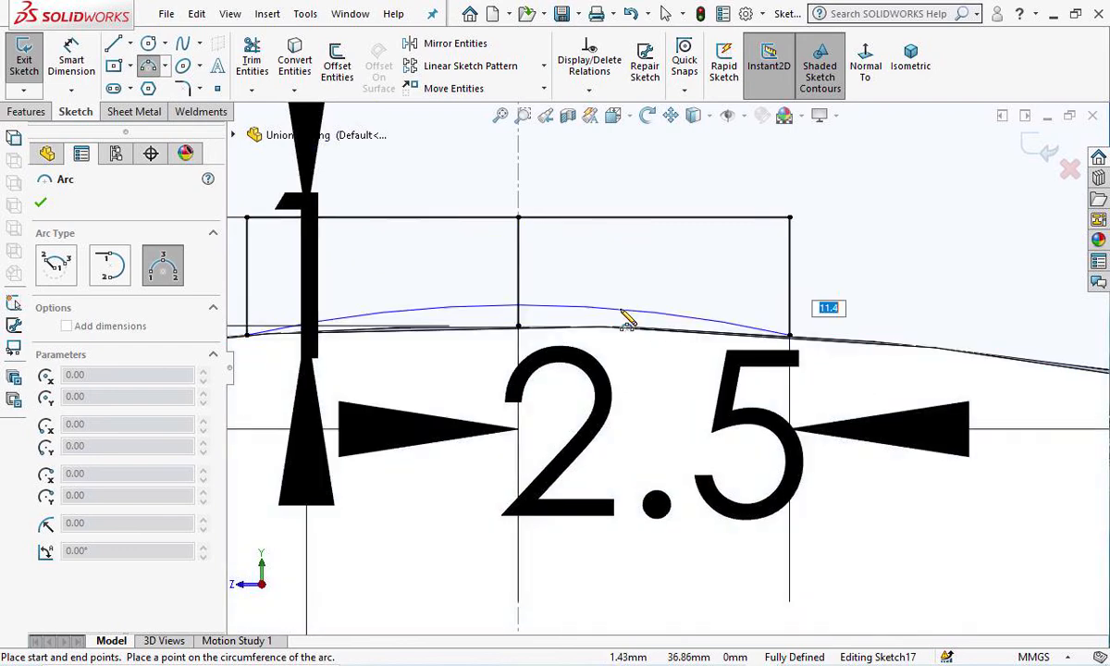
left_click(522, 331)
scroll(731, 307, "down", 2)
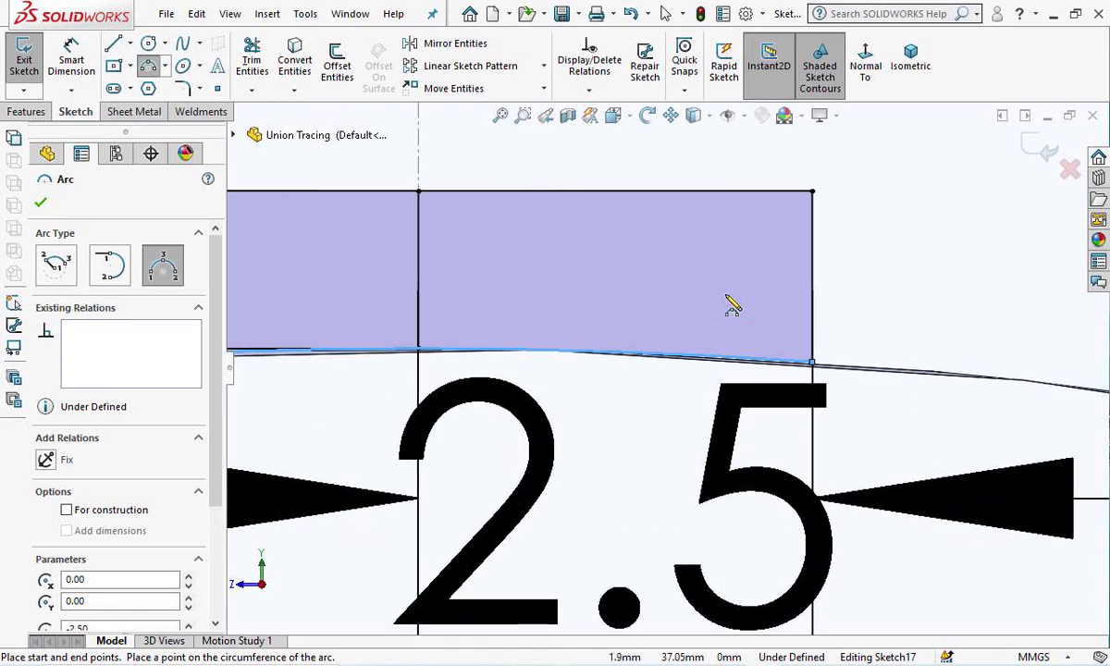
scroll(731, 307, "up", 3)
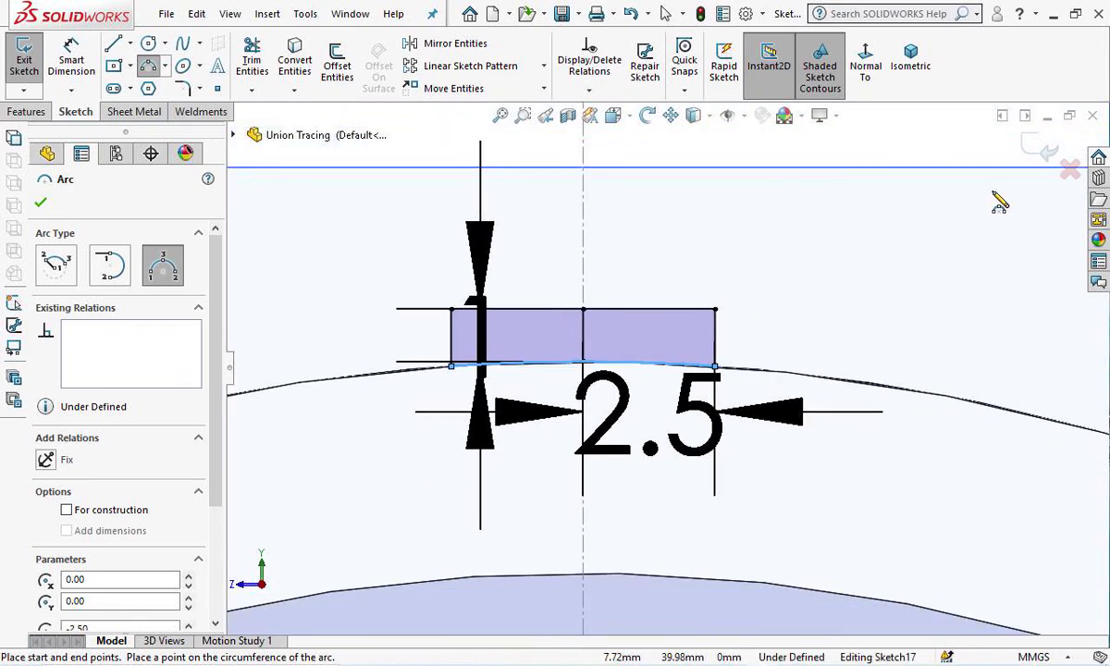
left_click(1036, 148)
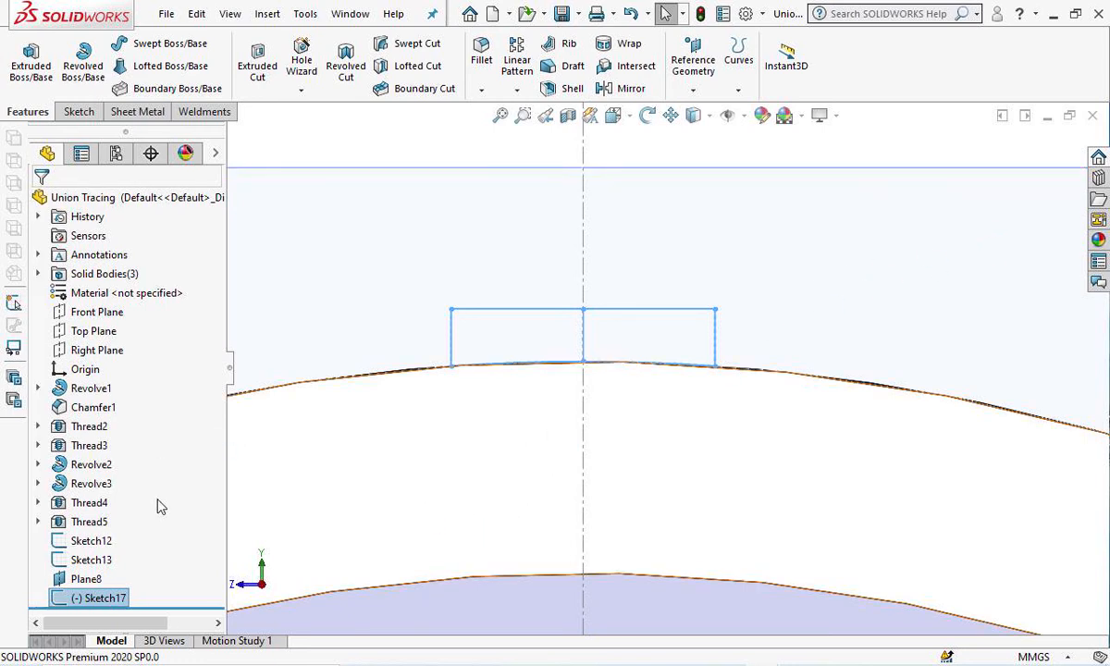
left_click(119, 596)
left_click(119, 596)
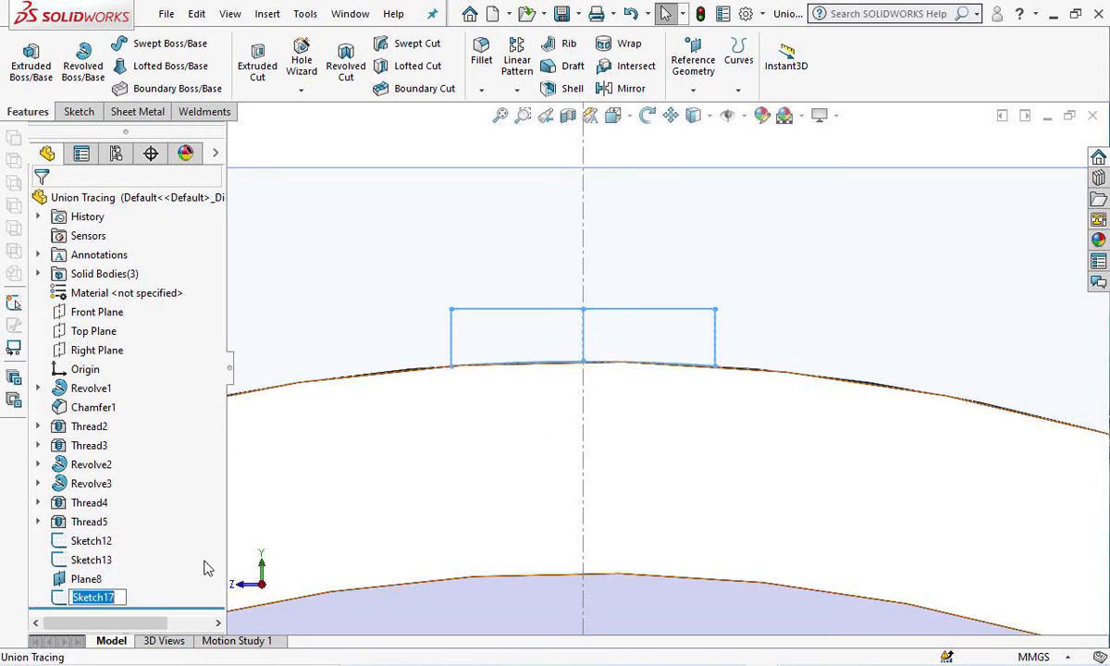
left_click(163, 545)
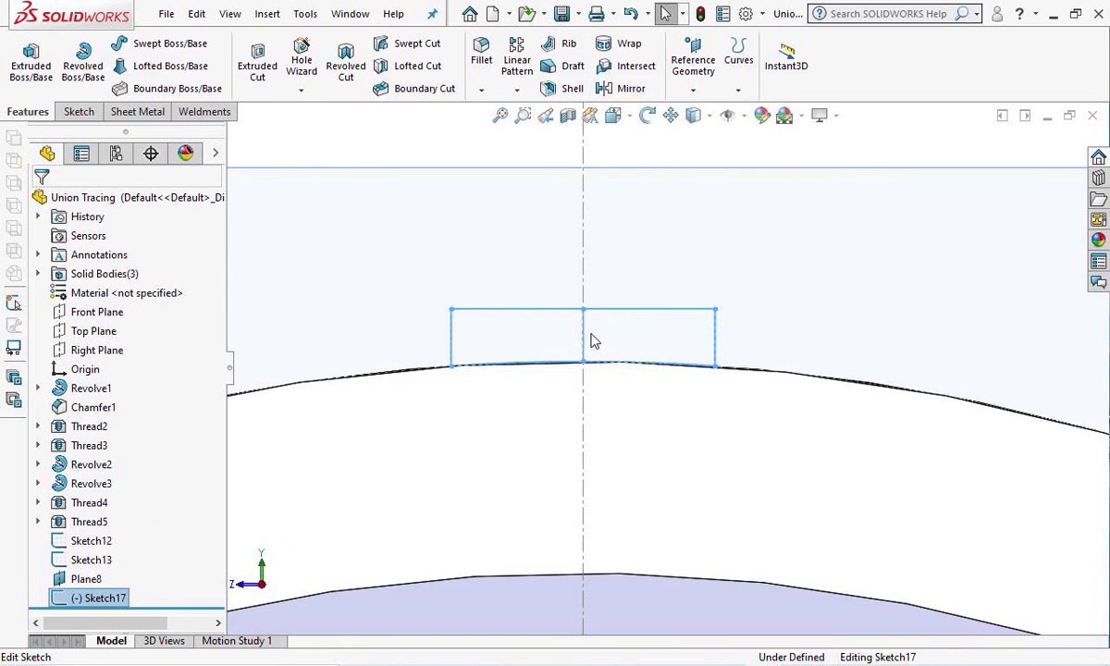
Set up a blind Extruded Boss from the rib sketch, reversed to run across the ring's outer surface, with a depth of 16 mm.
left_click(648, 115)
left_click_drag(801, 190, 822, 248)
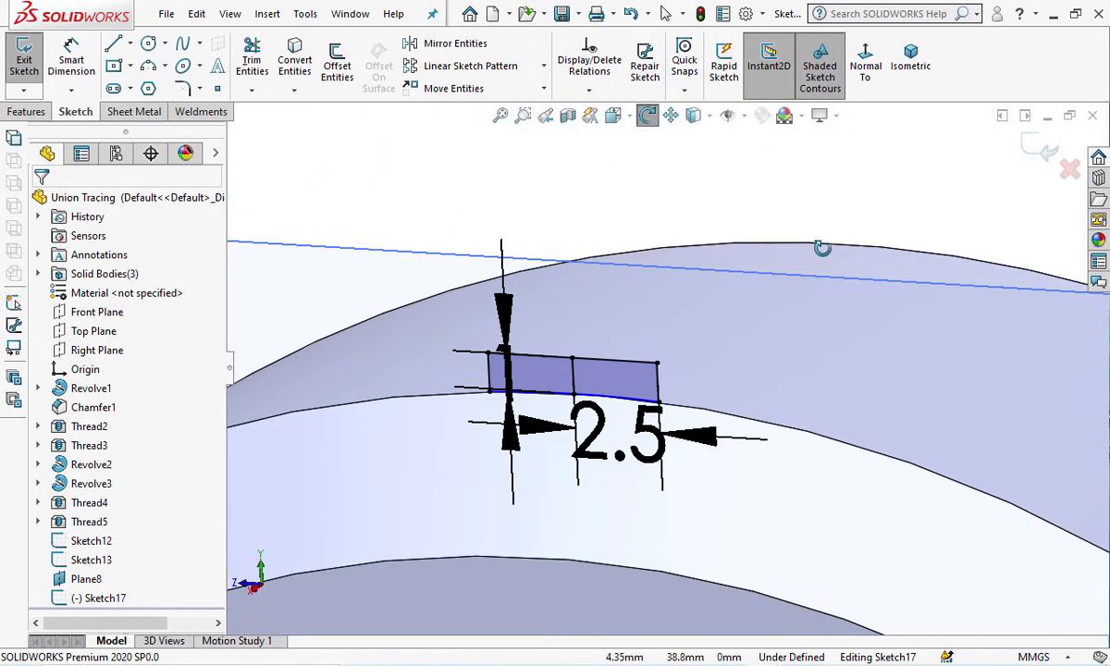
scroll(822, 248, "up", 5)
left_click_drag(885, 441, 862, 453)
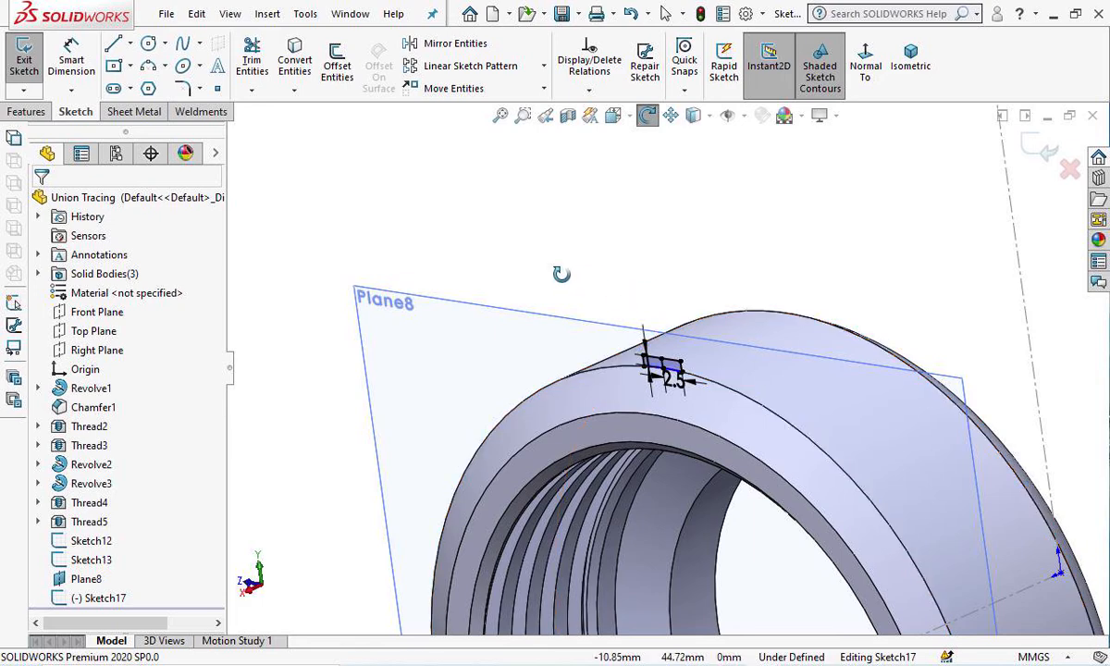
left_click(28, 113)
left_click(30, 61)
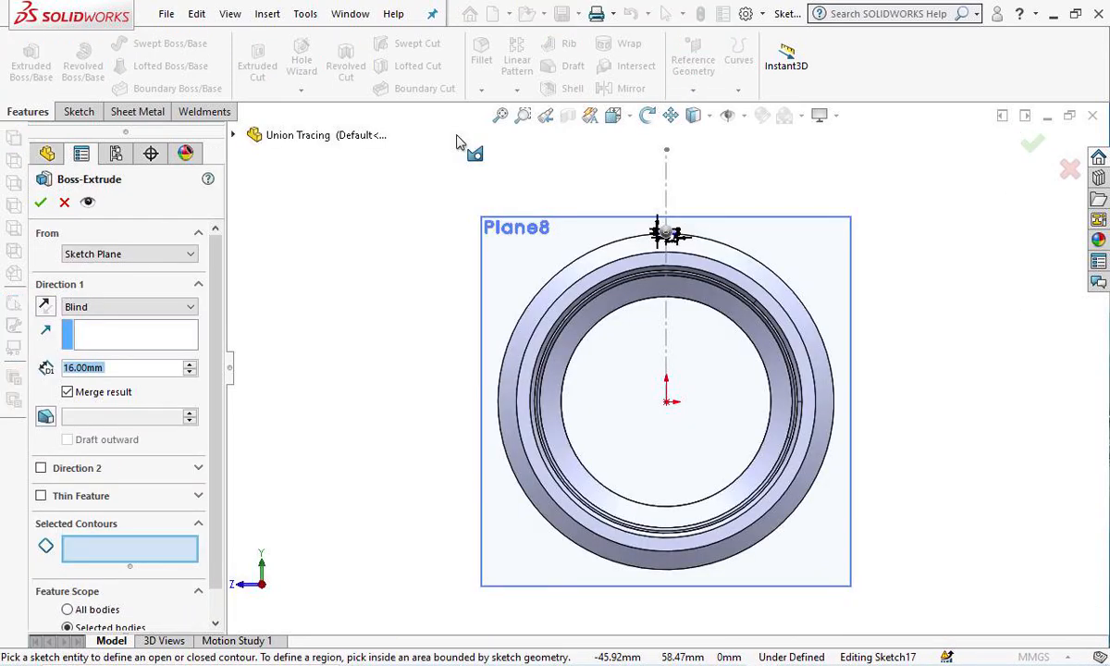
left_click(647, 115)
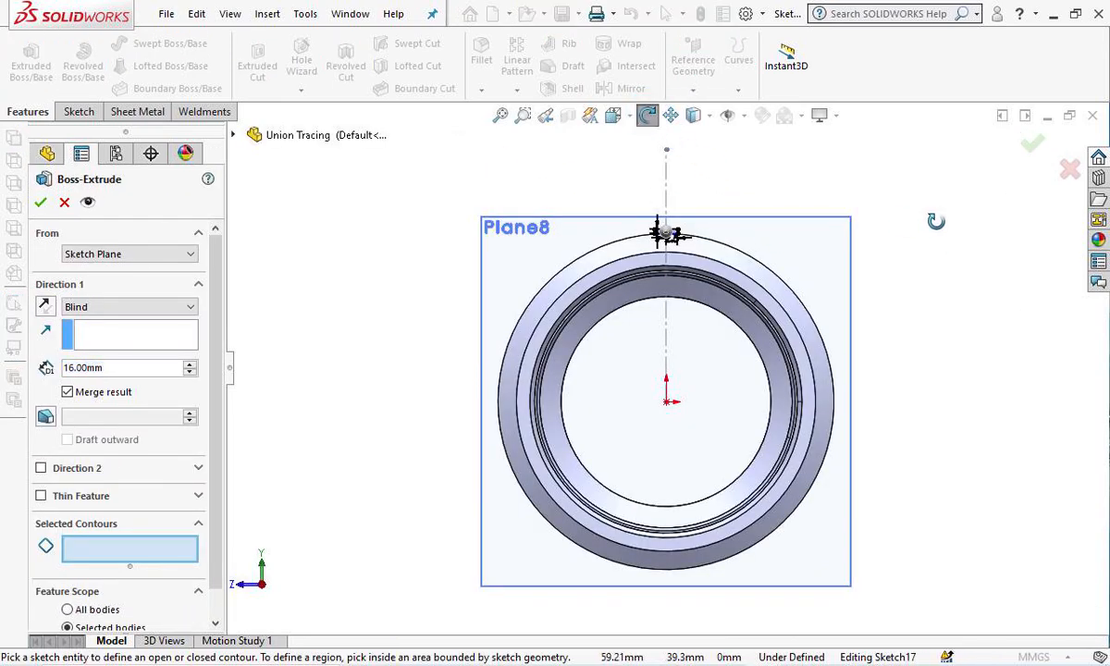
left_click_drag(937, 220, 711, 263)
scroll(694, 266, "down", 4)
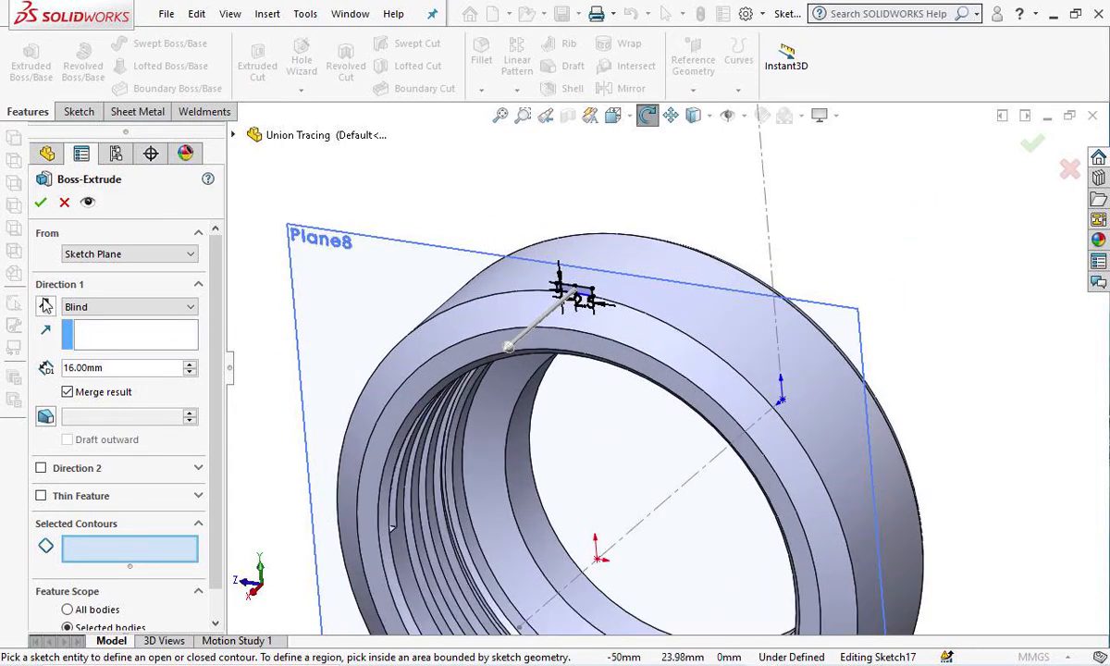
left_click(45, 307)
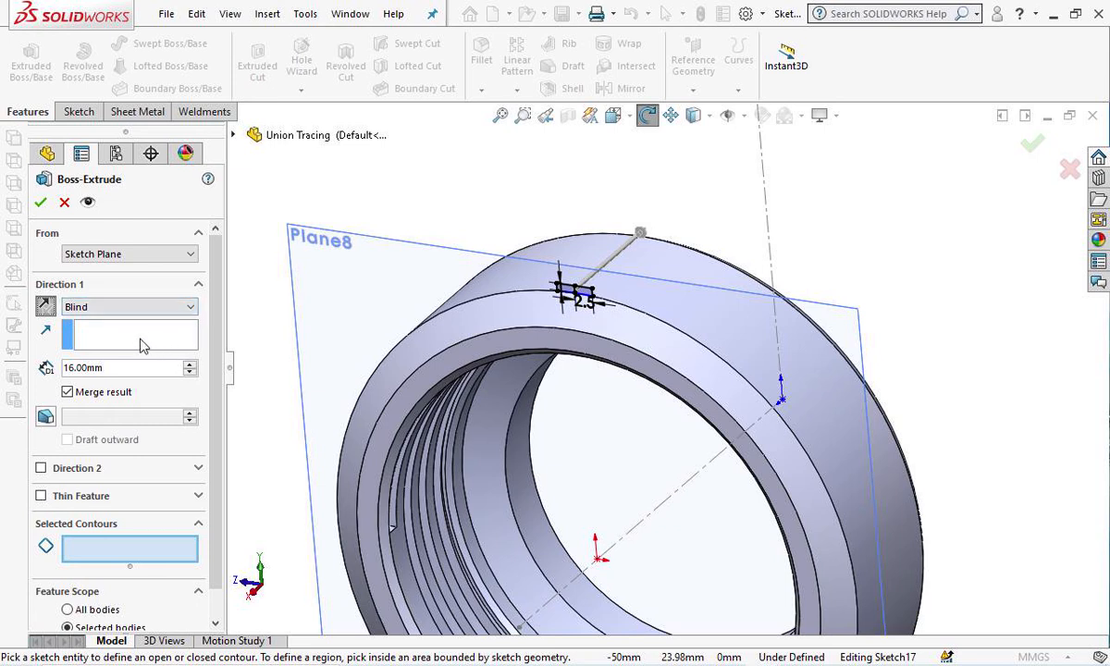
double_click(112, 366)
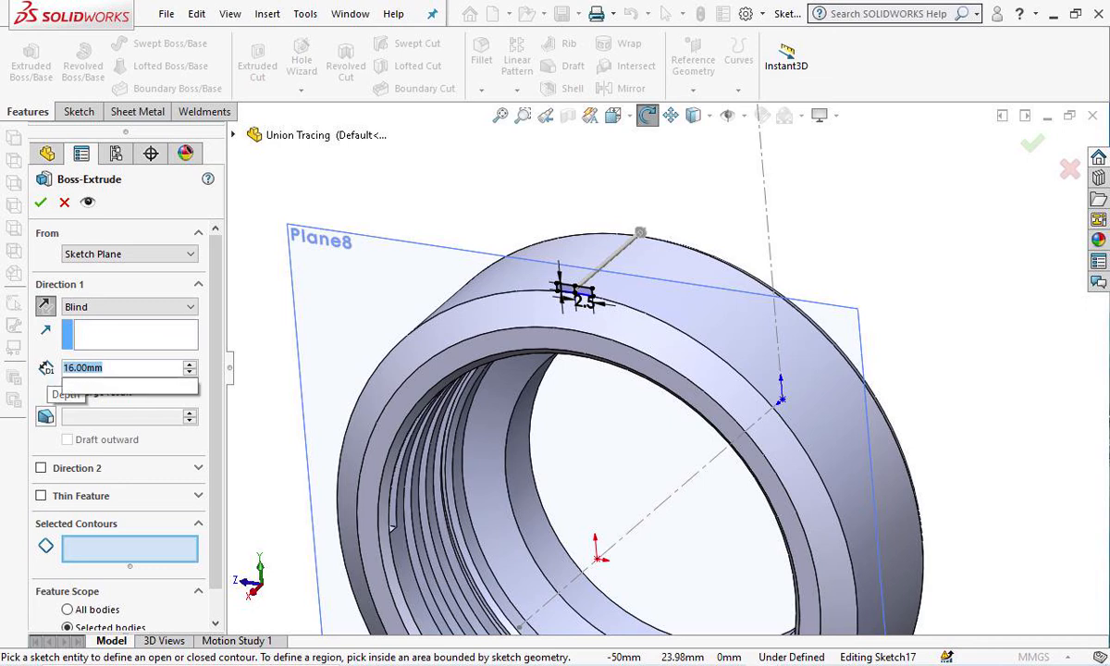
type("15")
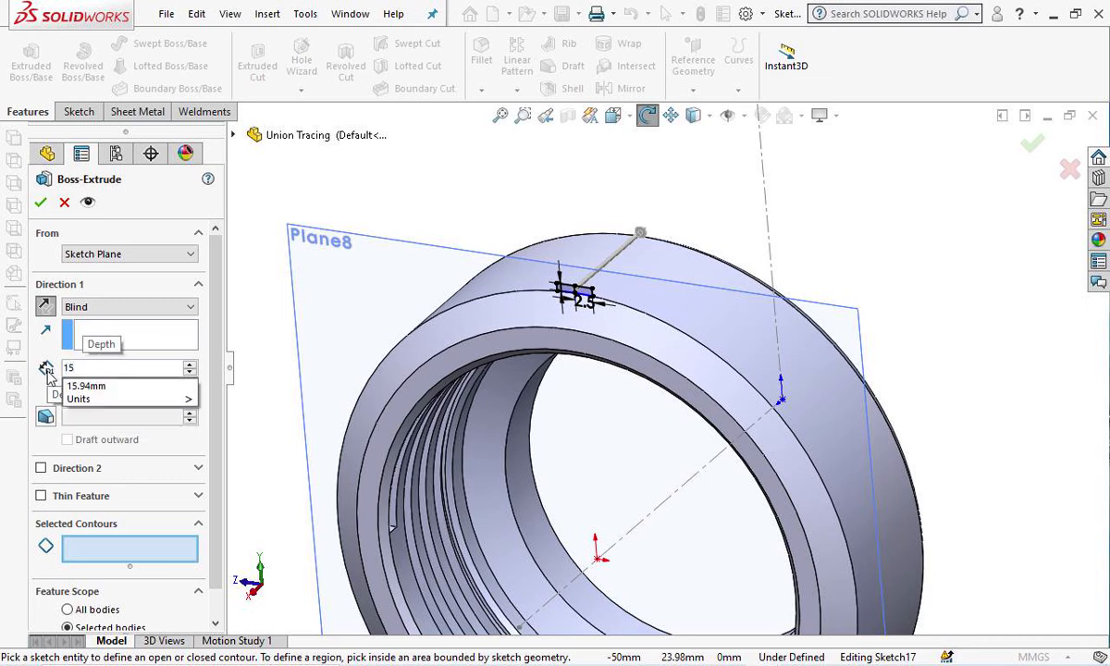
key("BackSpace")
type("6")
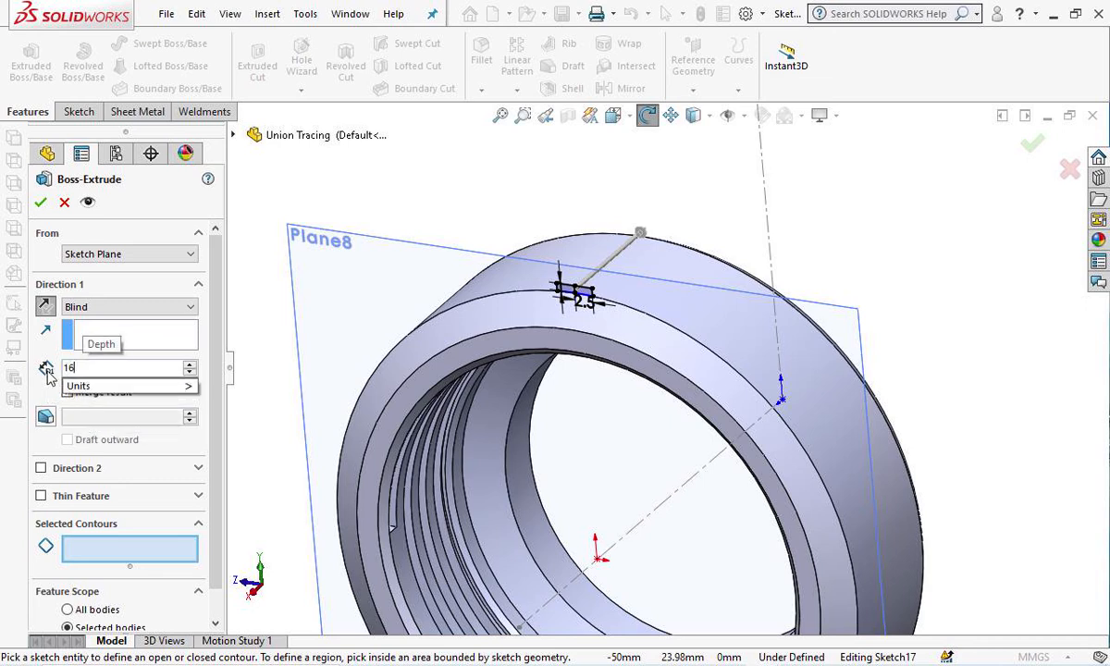
key("Return")
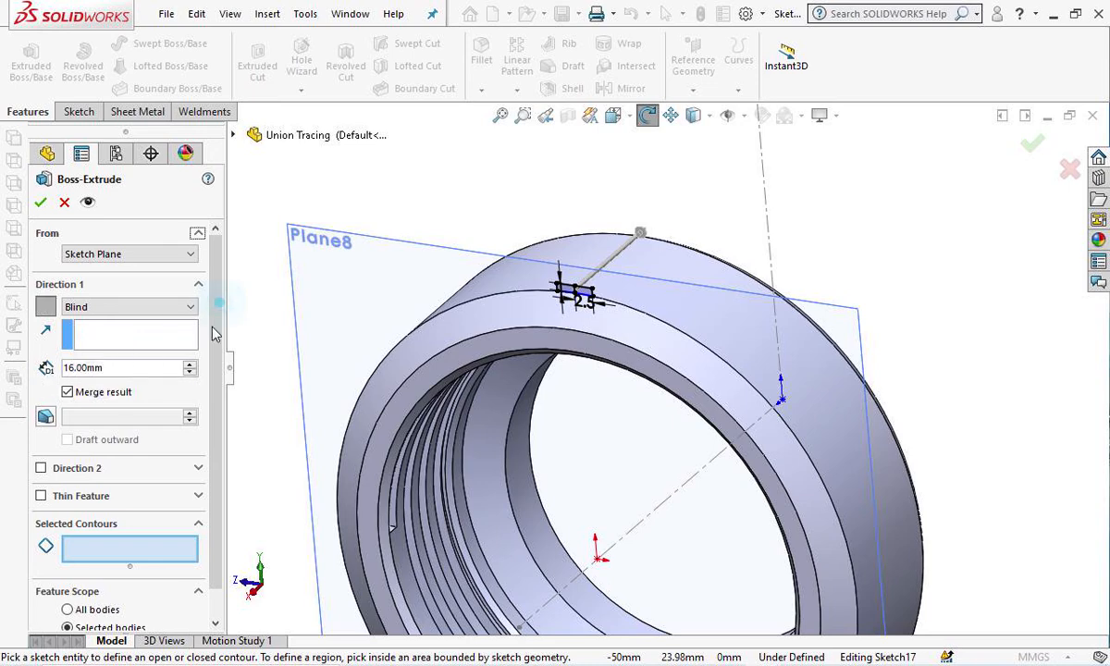
Select the closed rib profile, covering both halves, as the extrusion contour and complete the merged boss.
left_click(176, 552)
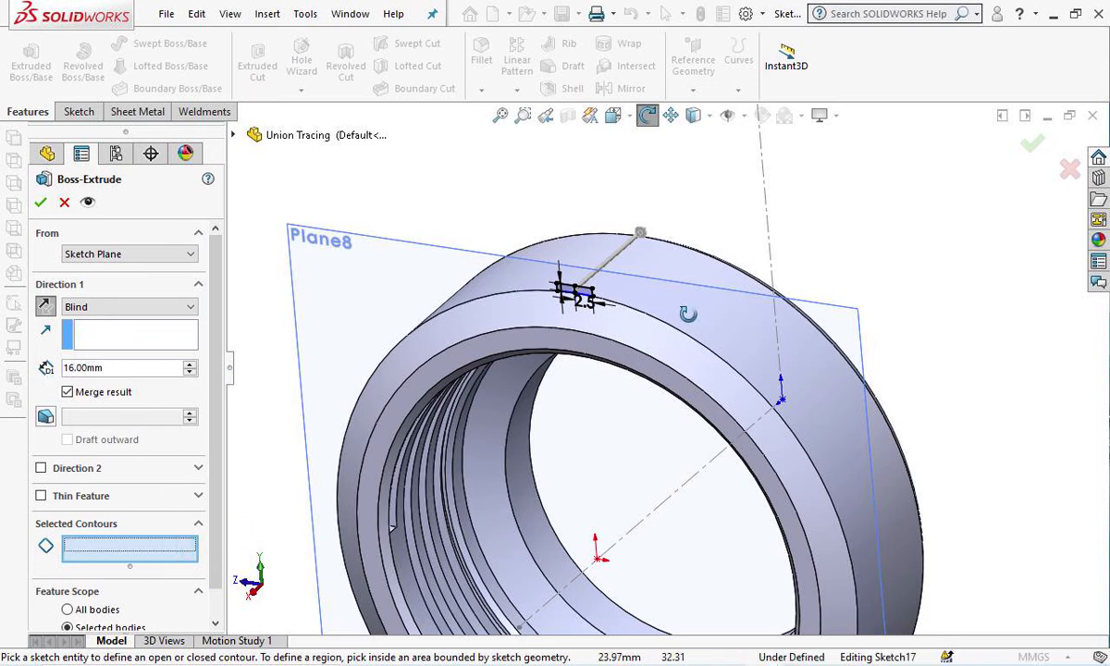
scroll(575, 287, "down", 8)
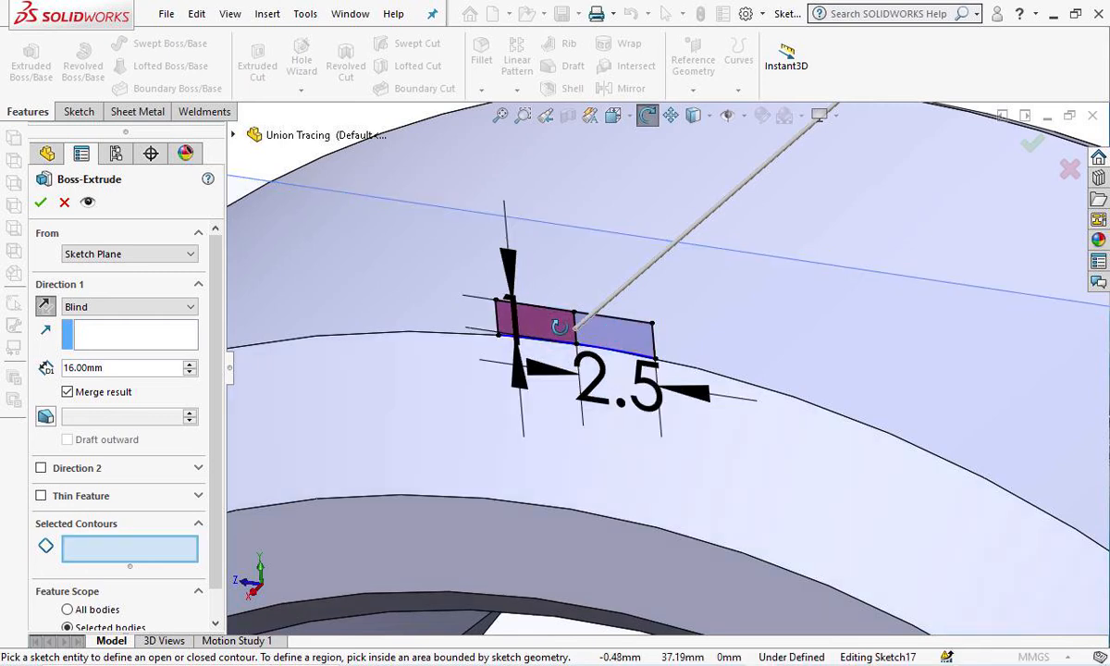
scroll(559, 326, "up", 5)
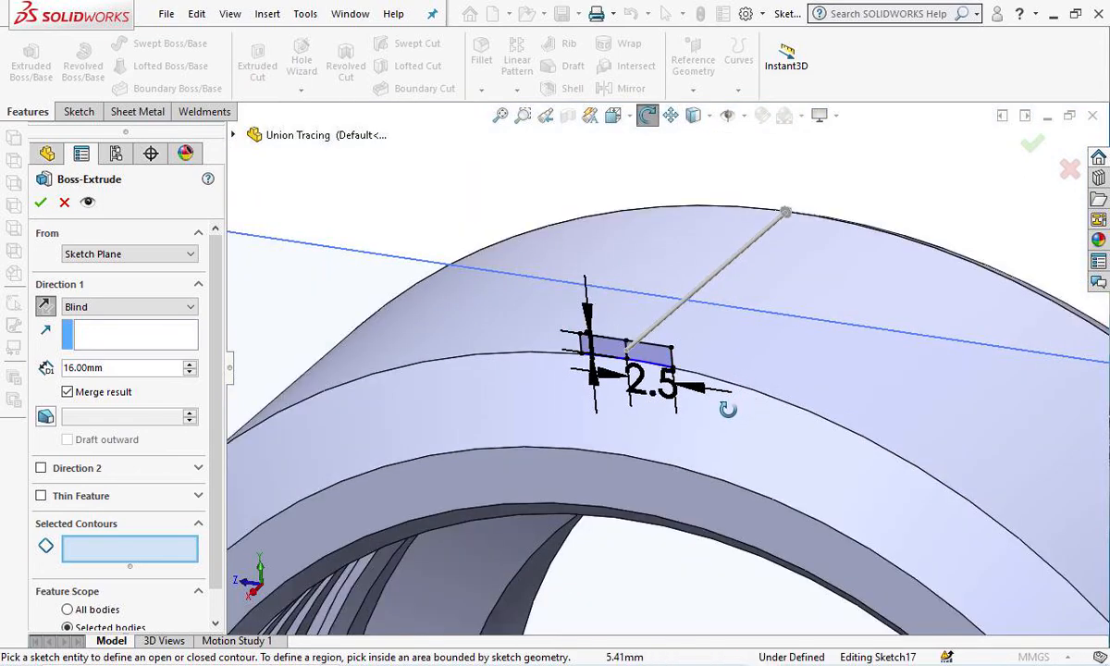
left_click(651, 363)
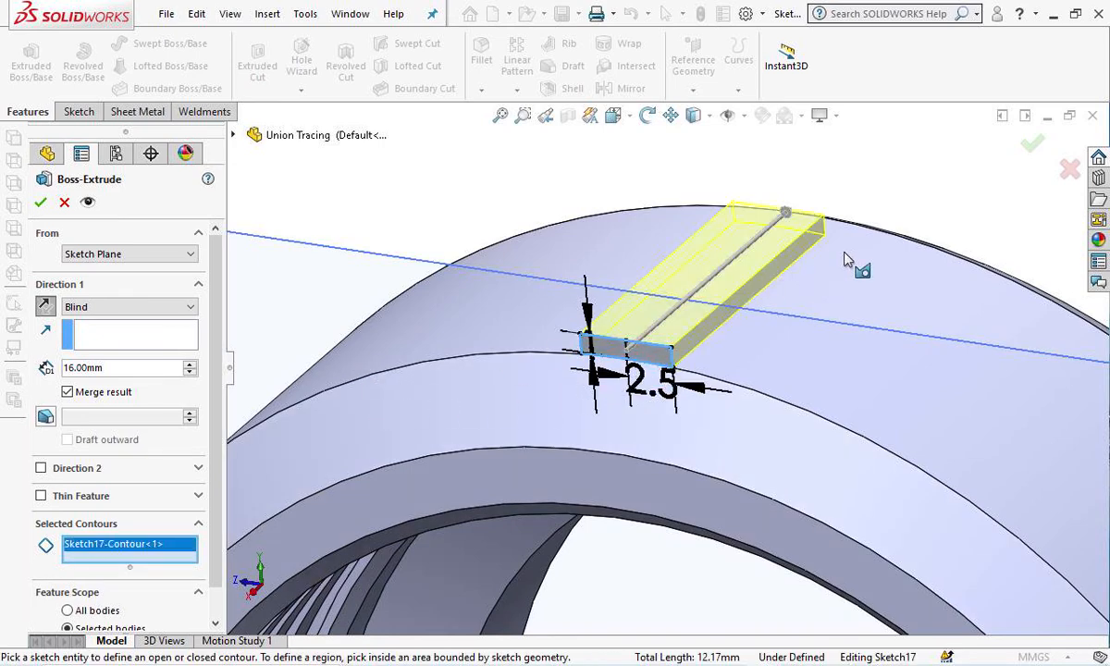
scroll(900, 223, "up", 2)
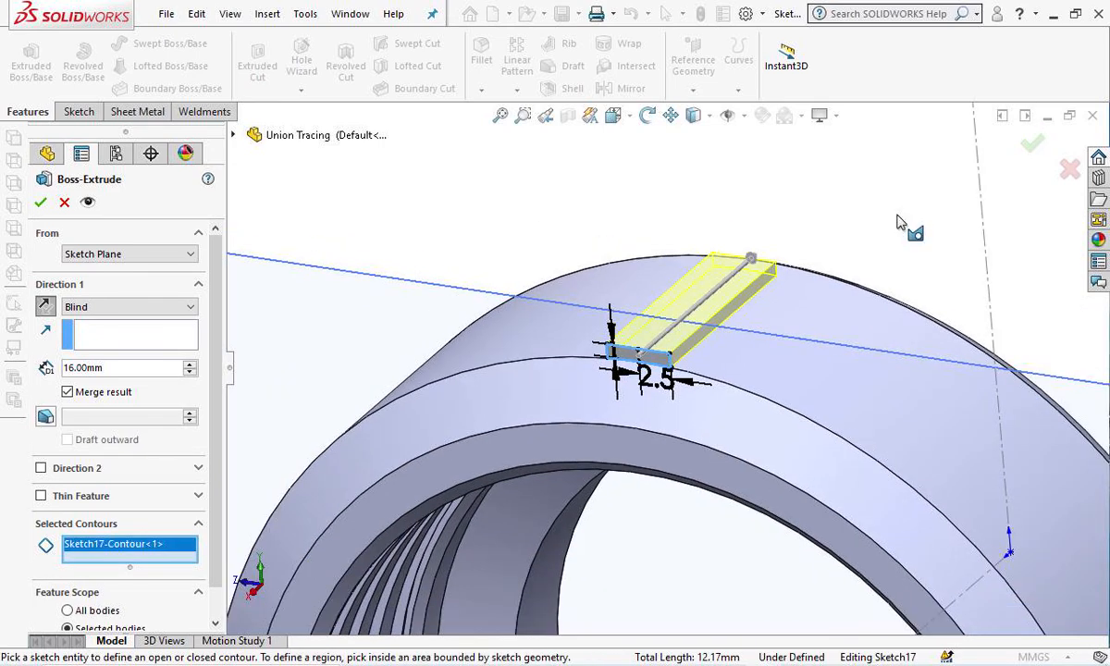
left_click(646, 116)
left_click_drag(844, 197, 866, 208)
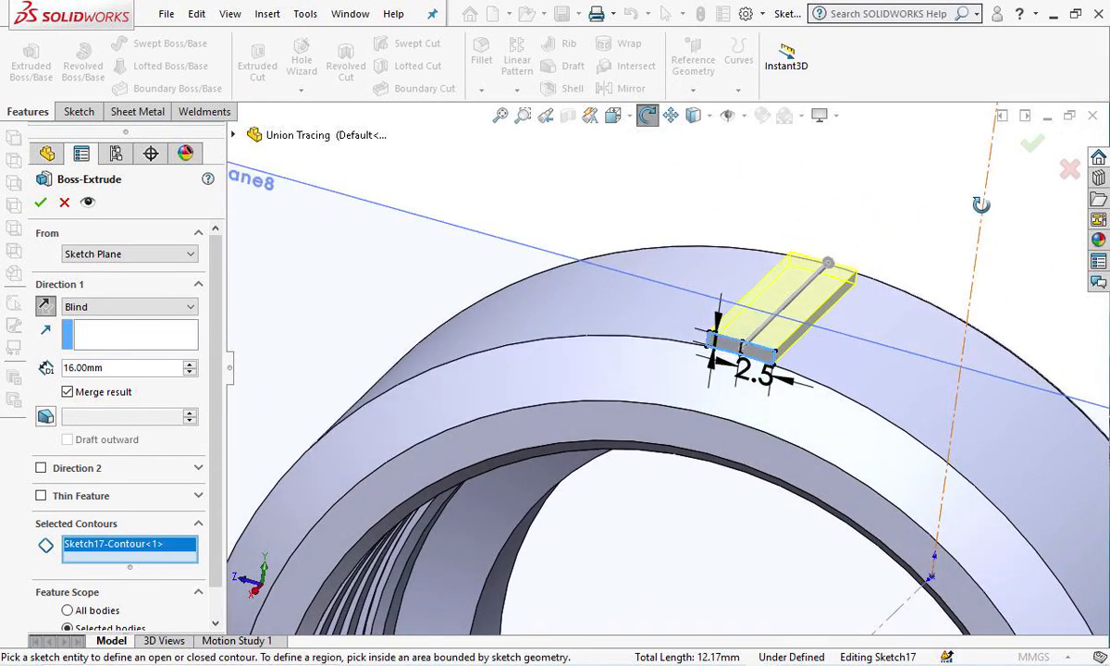
left_click(40, 204)
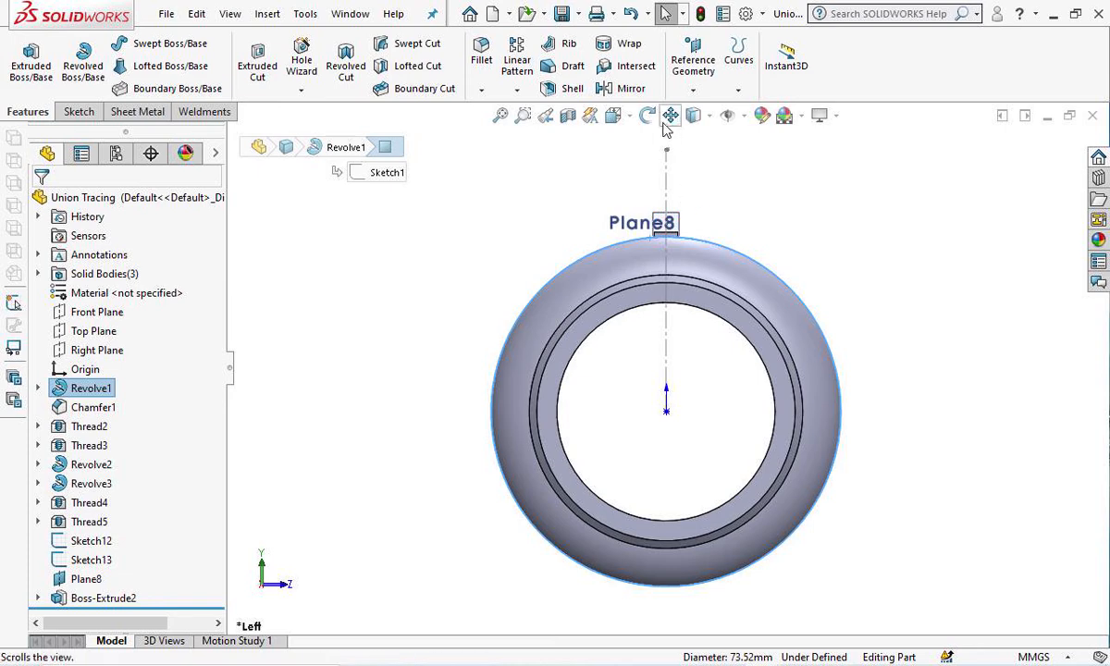
View the rib face-on to Plane8 and examine how it sits on the ring's outer edge.
scroll(673, 231, "down", 3)
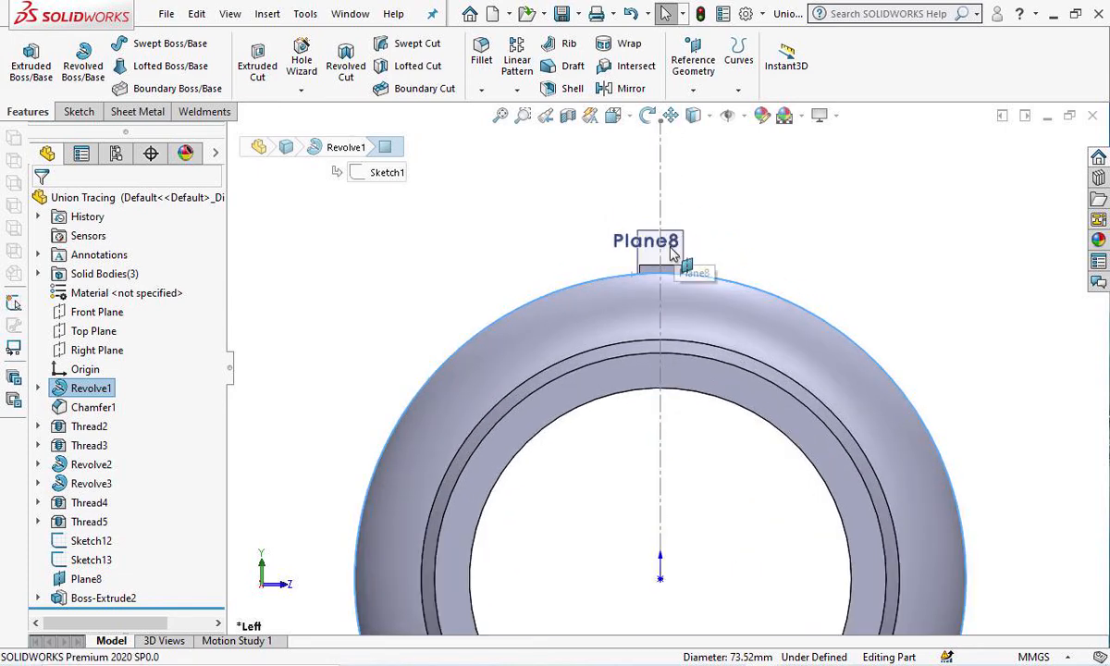
left_click(672, 235)
right_click(668, 239)
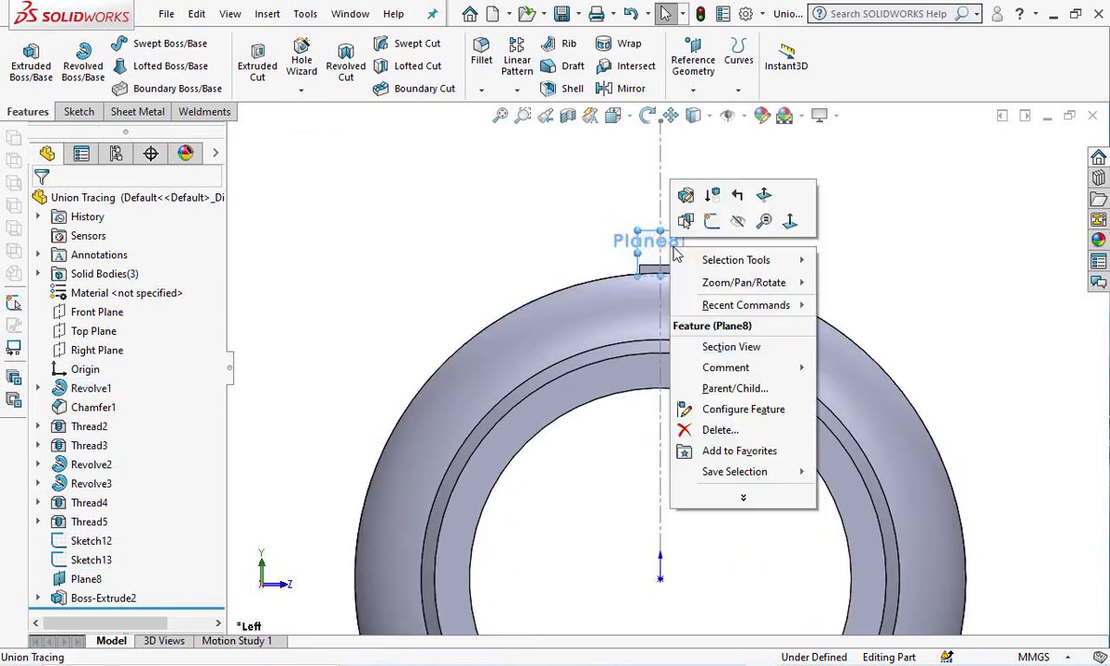
left_click(789, 221)
scroll(705, 244, "down", 4)
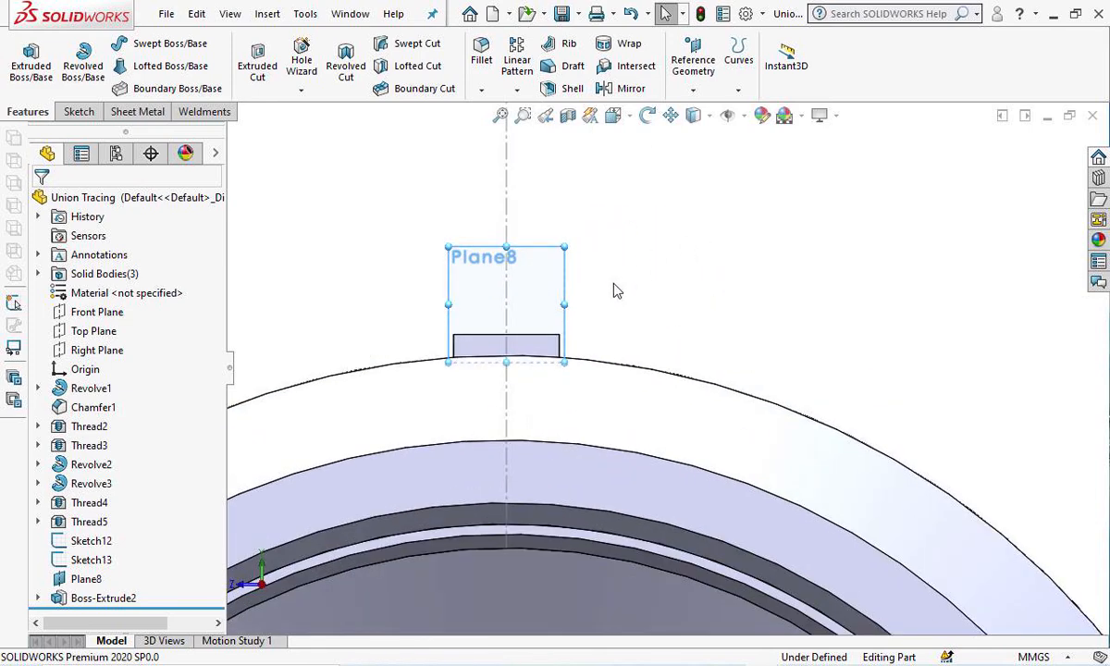
left_click(669, 114)
left_click_drag(786, 299, 898, 231)
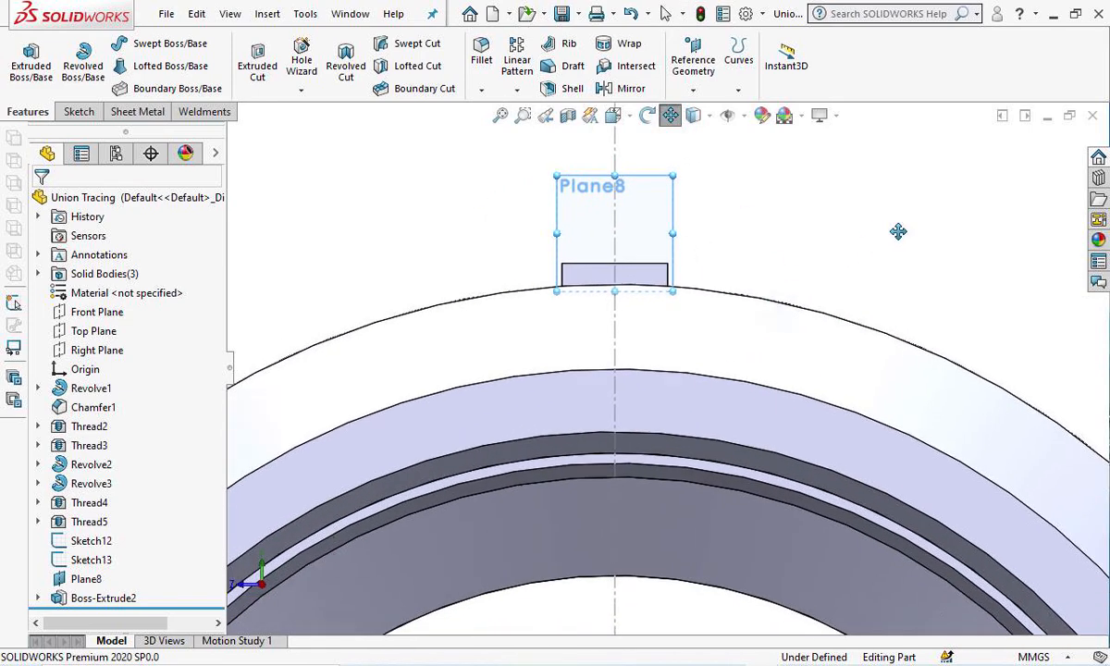
scroll(888, 243, "up", 3)
scroll(874, 248, "down", 5)
scroll(870, 248, "up", 5)
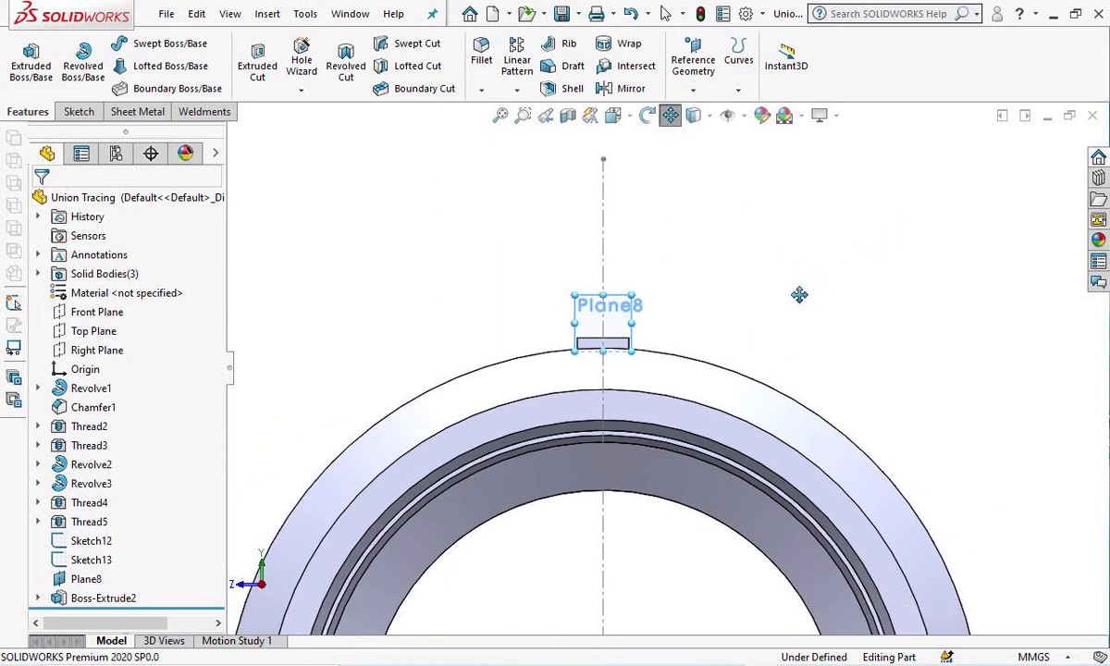
left_click_drag(799, 294, 831, 176)
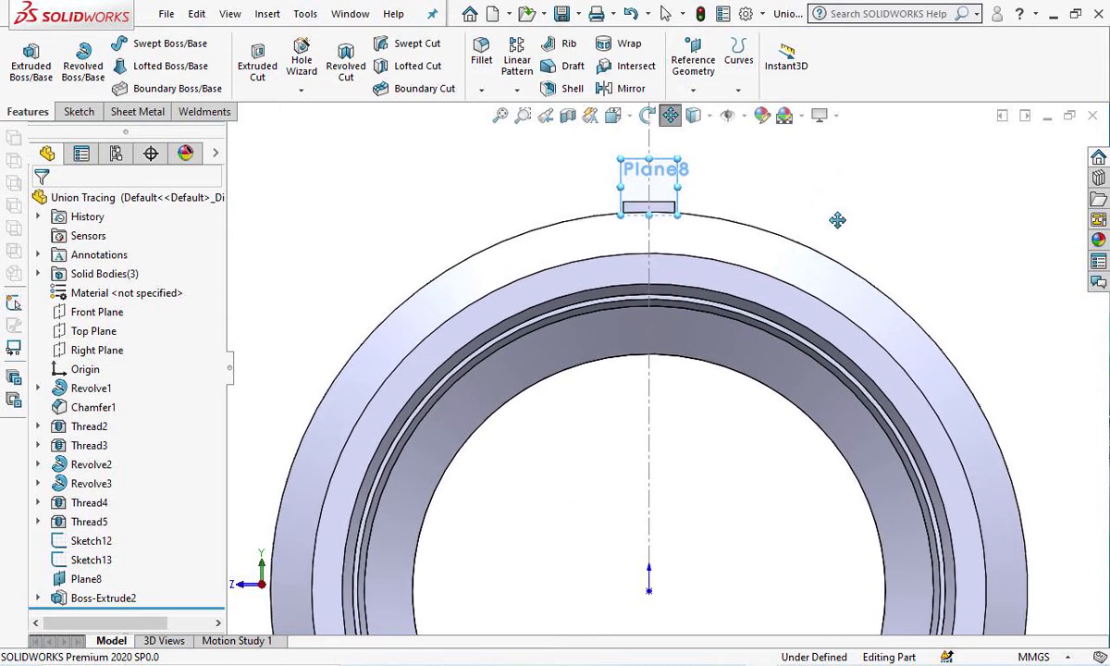
left_click_drag(834, 224, 910, 185)
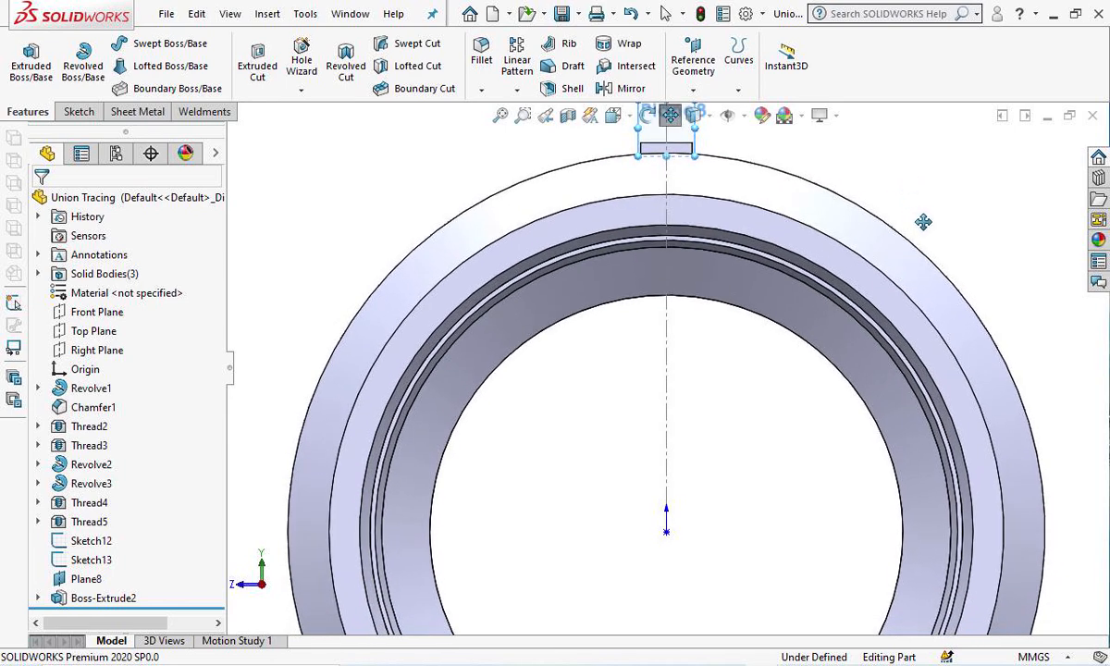
scroll(753, 440, "down", 1)
scroll(753, 440, "up", 4)
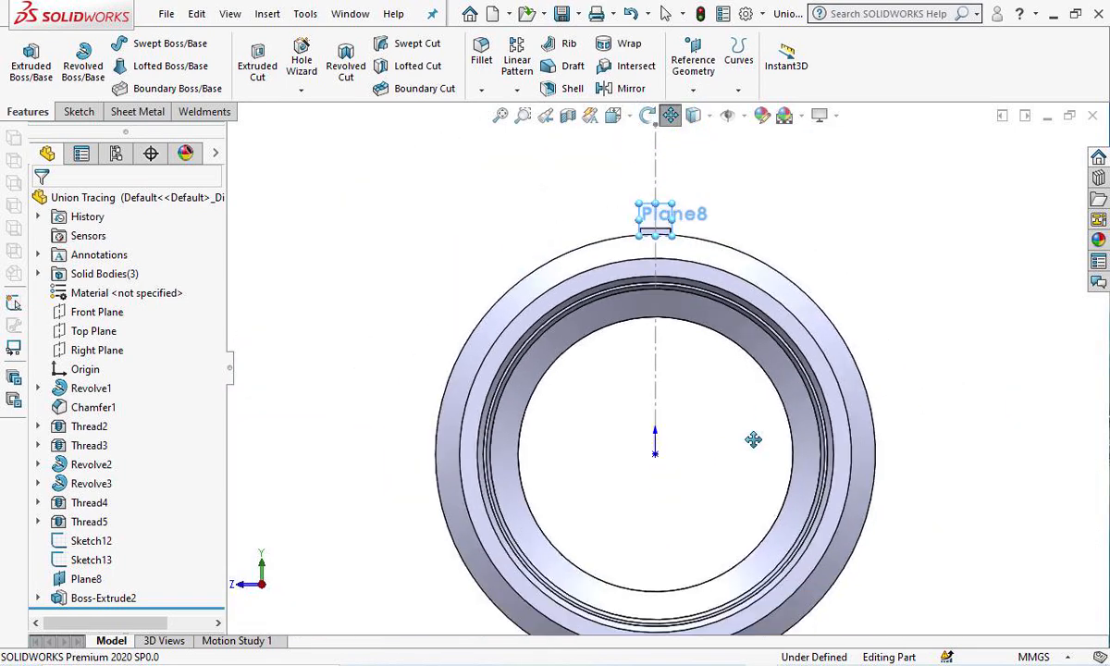
scroll(753, 440, "down", 1)
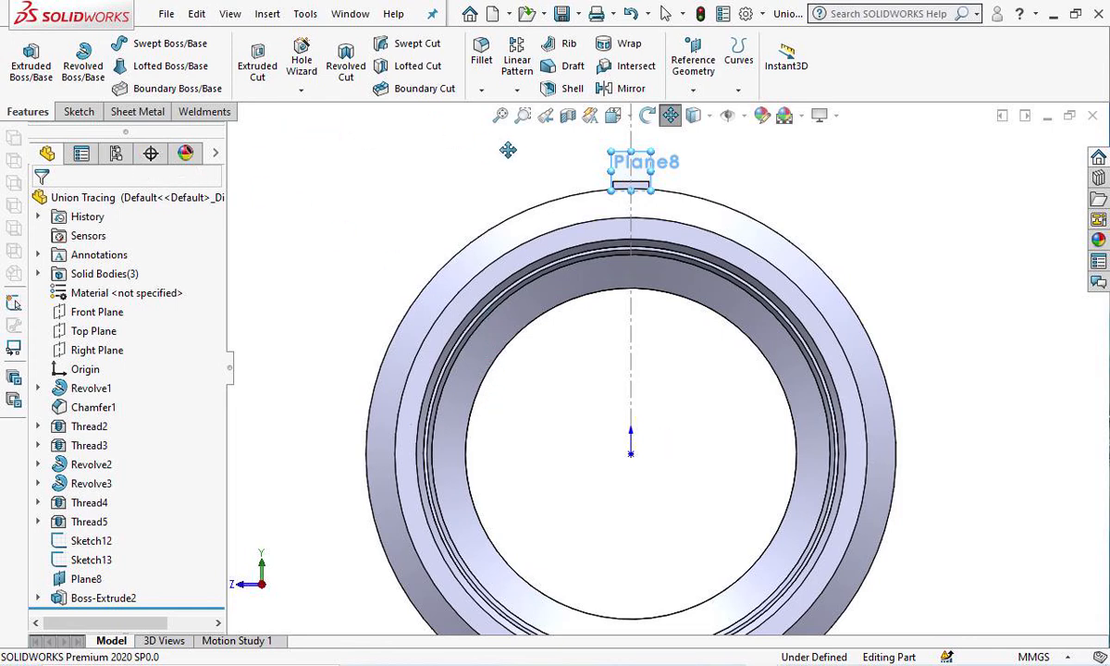
key("Escape")
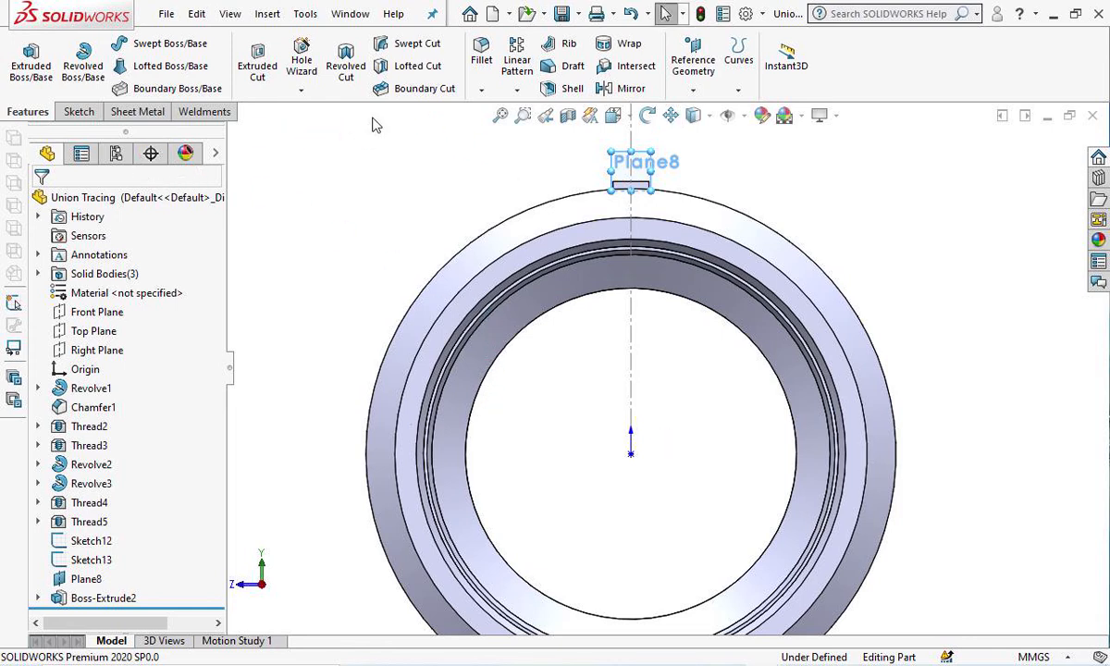
Circular-pattern the extruded rib about the ring's central axis line, with 12 equally spaced instances over 360 degrees.
left_click(102, 598)
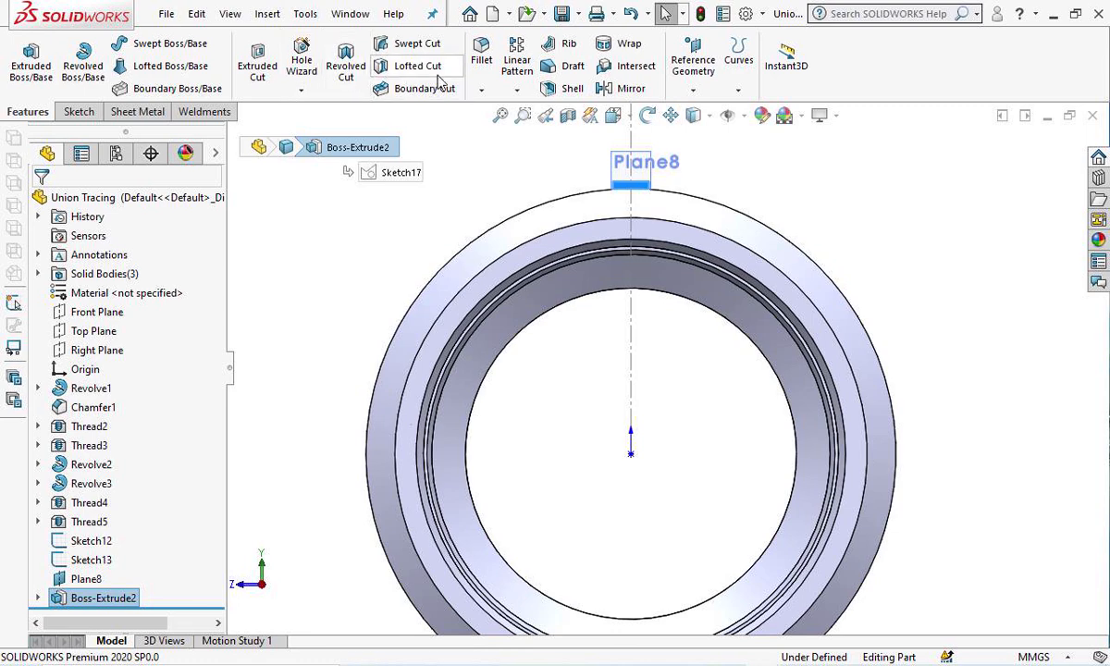
left_click(517, 91)
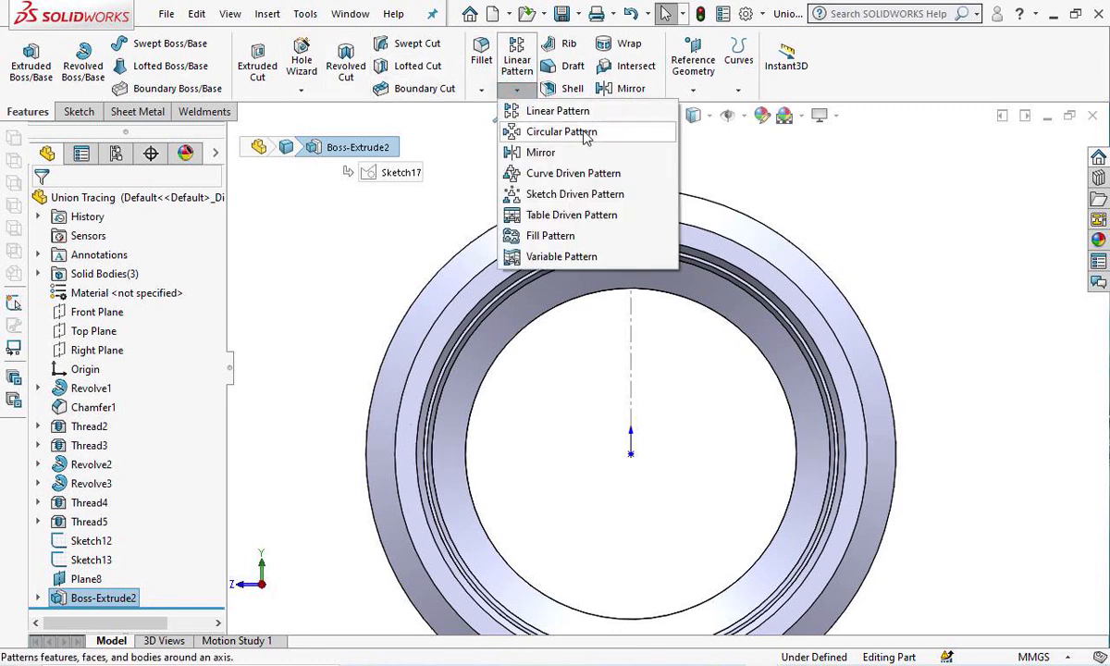
left_click(589, 131)
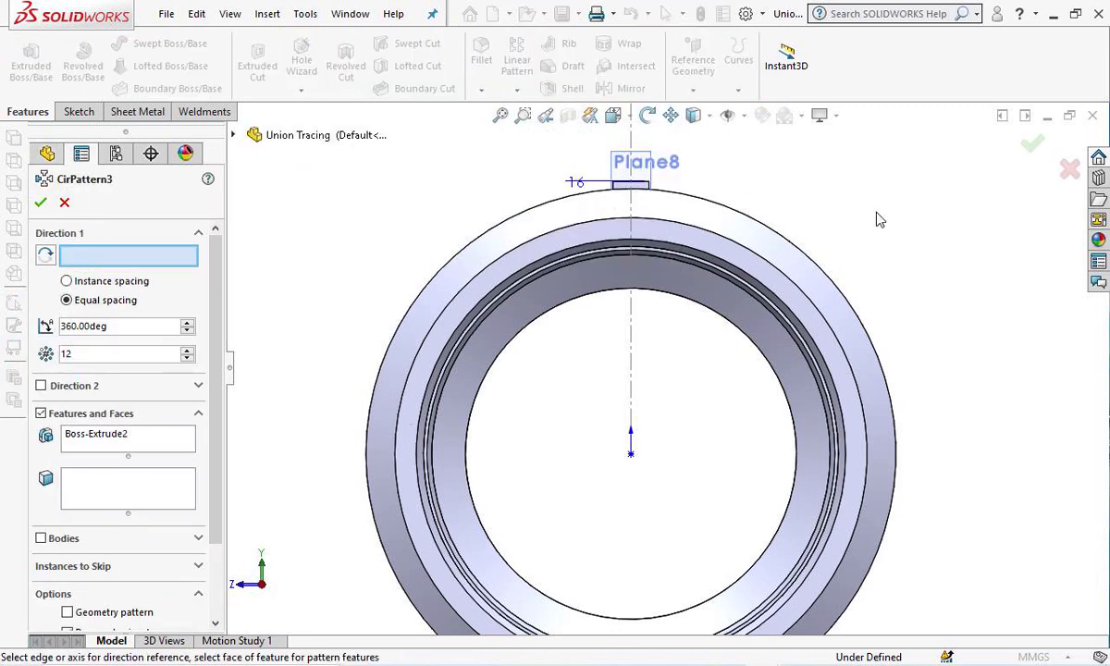
middle_click_drag(877, 218, 711, 392)
scroll(712, 391, "up", 5)
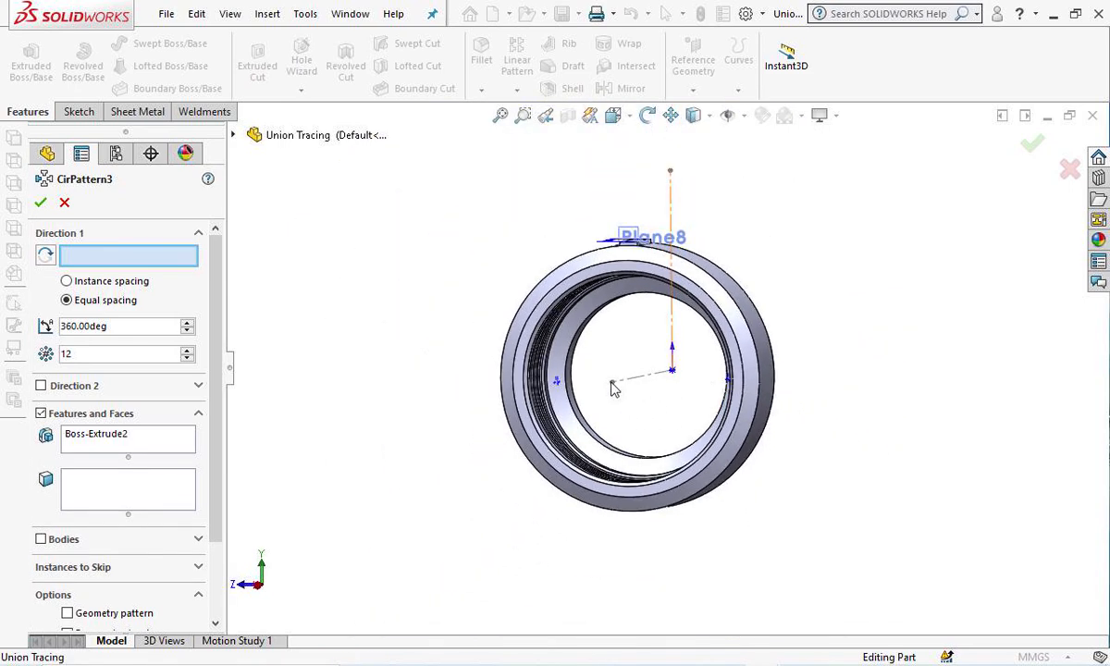
left_click(614, 387)
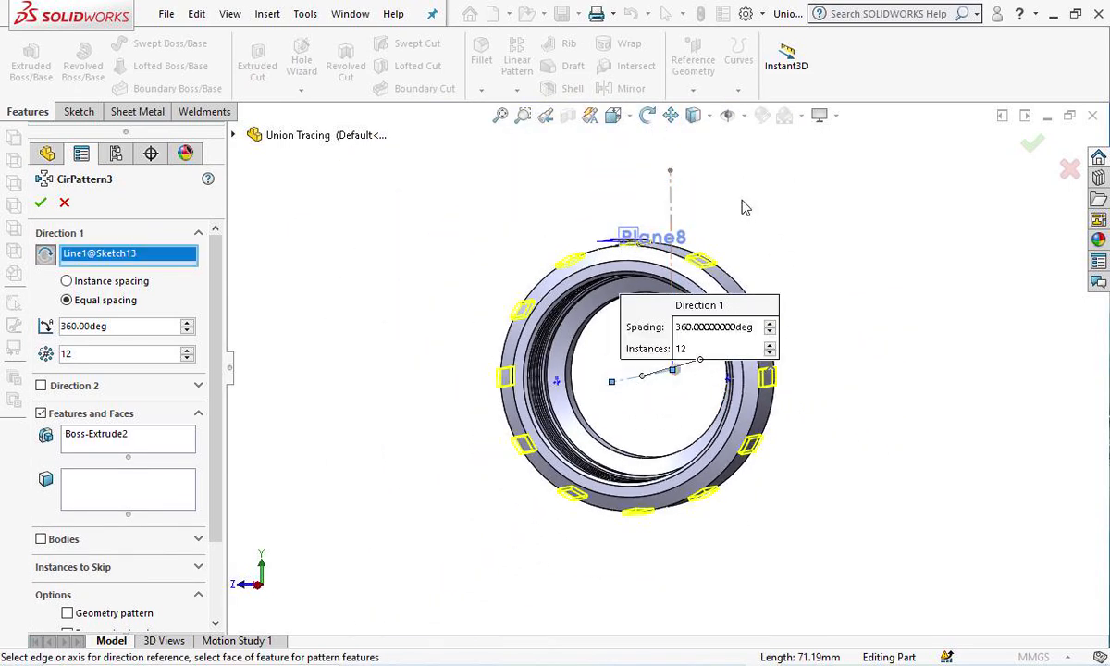
left_click(648, 114)
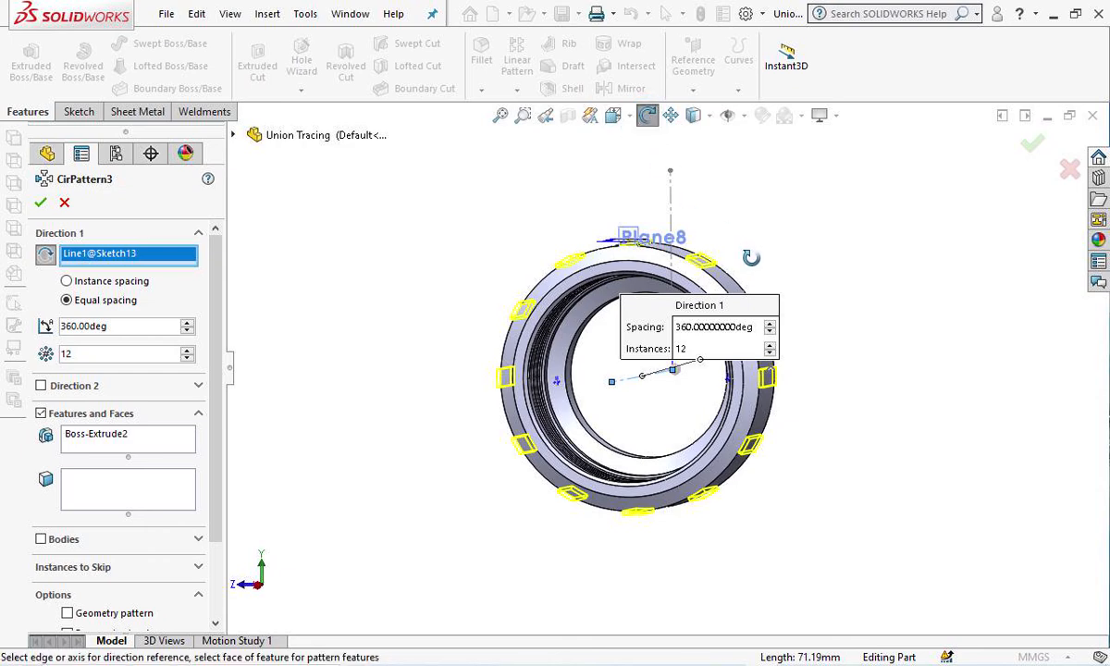
mouse_move(752, 250)
left_mouse_down()
mouse_move(787, 263)
mouse_move(771, 255)
left_mouse_up()
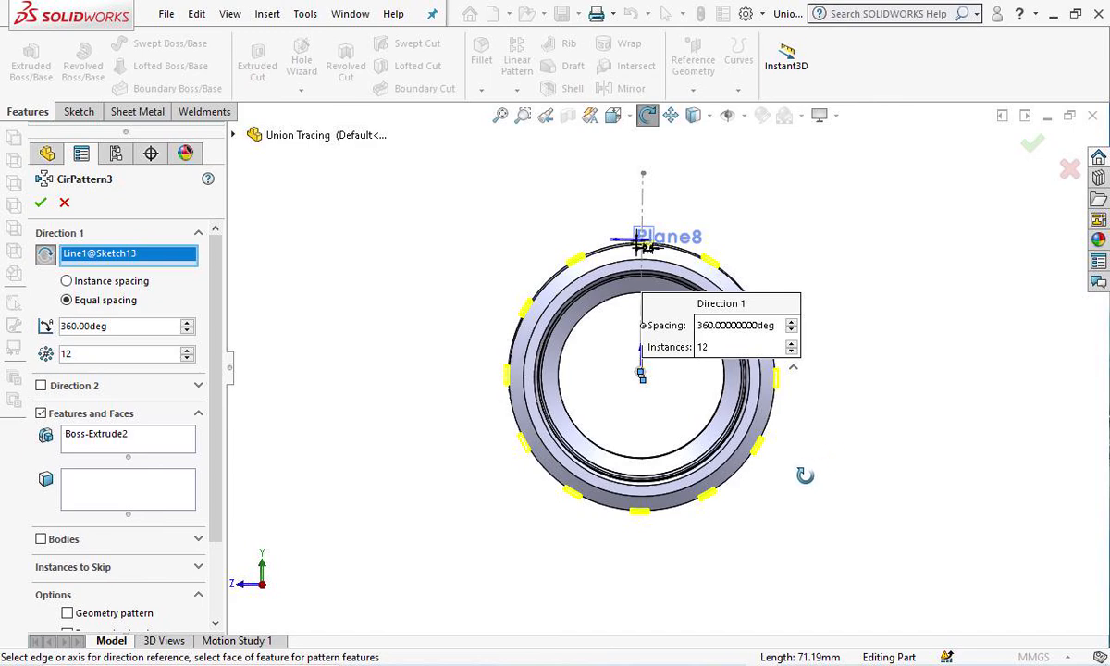
left_click_drag(804, 475, 800, 473)
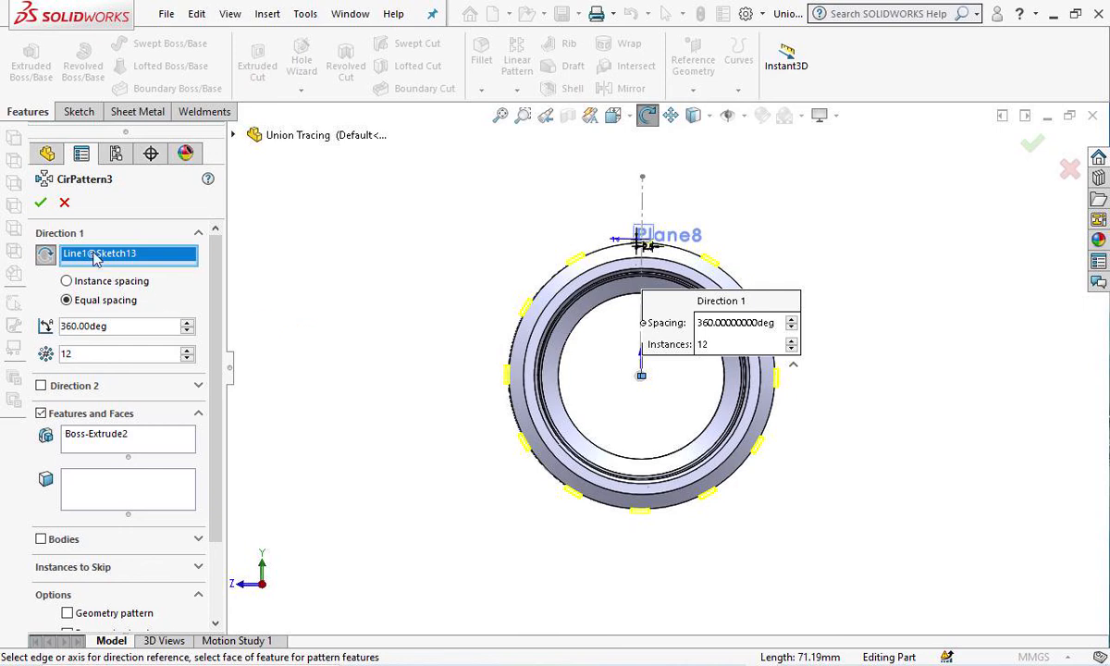
left_click(43, 204)
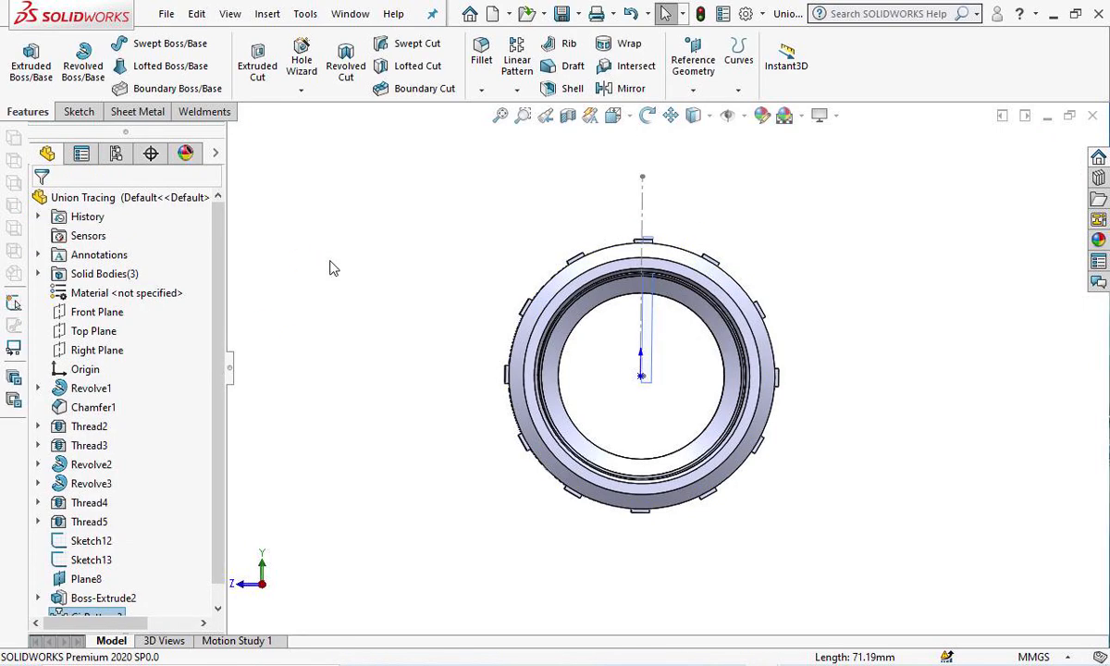
Examine the patterned ribs on the outer ring and the complete three-body union from both ends and the side.
left_click(647, 114)
mouse_move(795, 273)
left_mouse_down()
mouse_move(741, 317)
mouse_move(699, 319)
mouse_move(664, 242)
mouse_move(669, 218)
mouse_move(760, 418)
mouse_move(872, 414)
mouse_move(910, 396)
mouse_move(913, 341)
mouse_move(875, 275)
mouse_move(927, 436)
mouse_move(884, 426)
mouse_move(818, 384)
mouse_move(766, 283)
mouse_move(803, 294)
left_mouse_up()
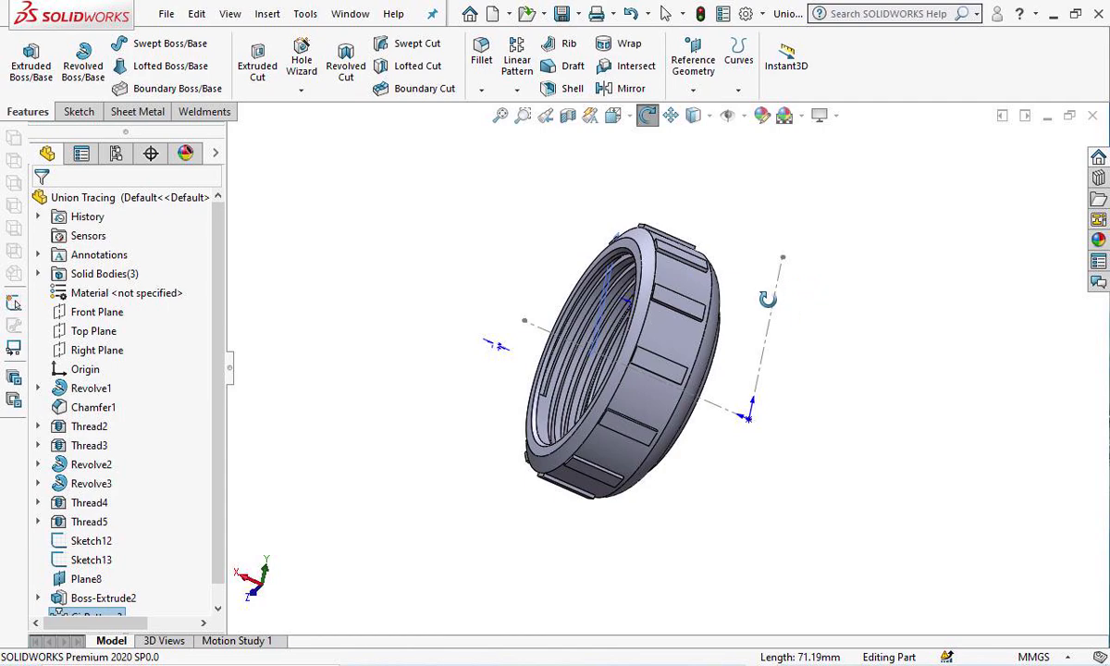
left_click_drag(495, 285, 539, 479)
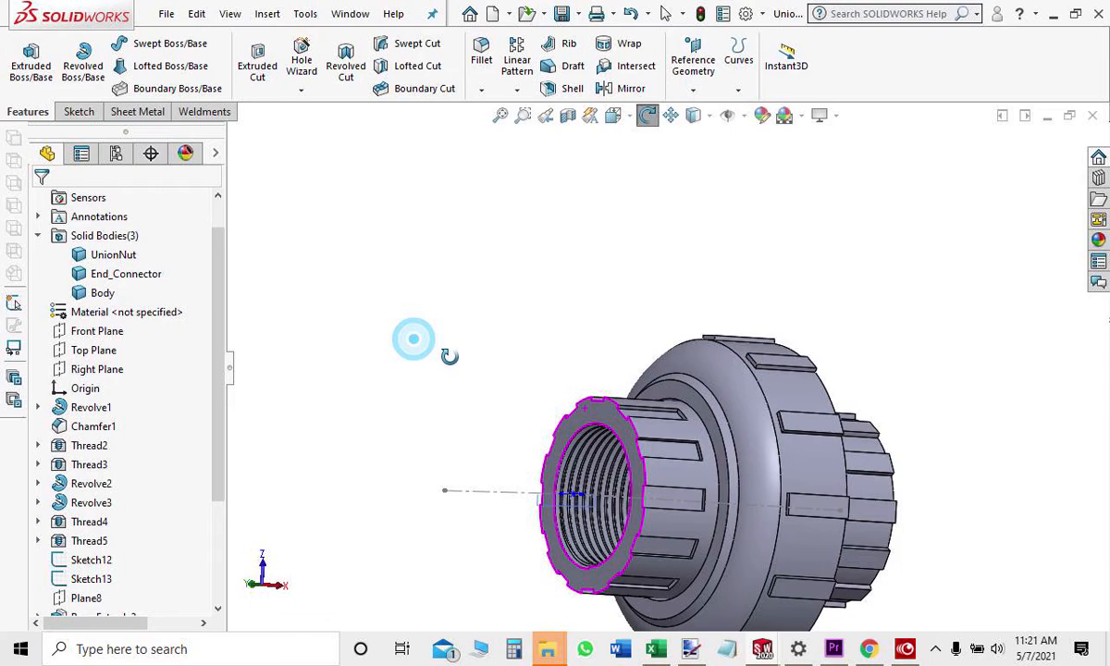
left_click_drag(448, 354, 390, 369)
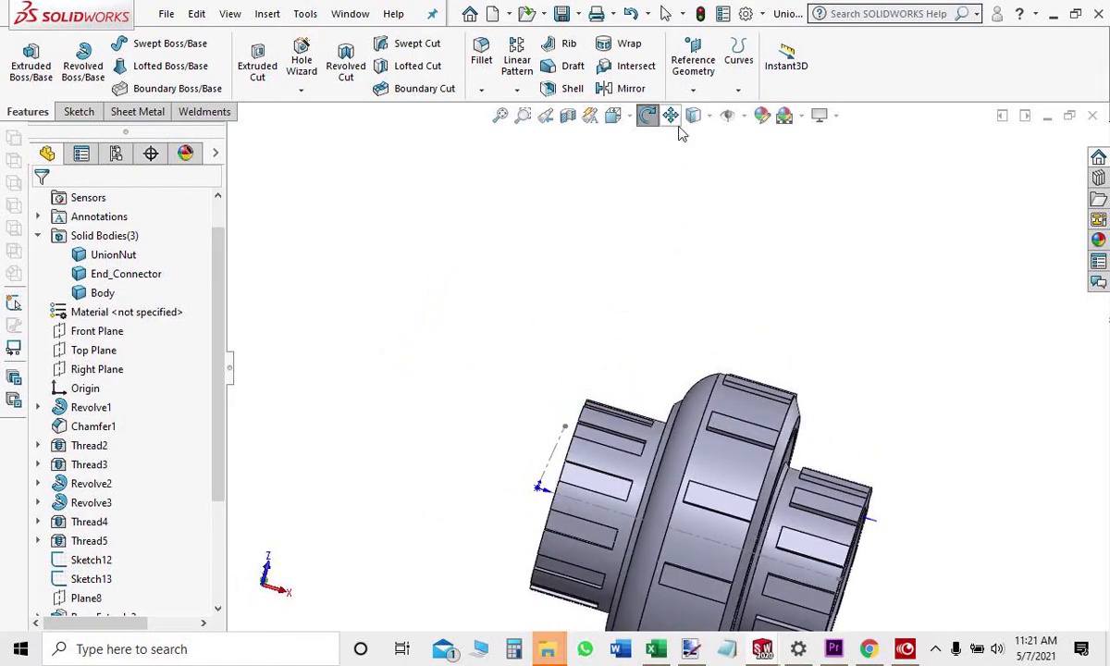
left_click(670, 115)
left_click_drag(863, 339, 825, 259)
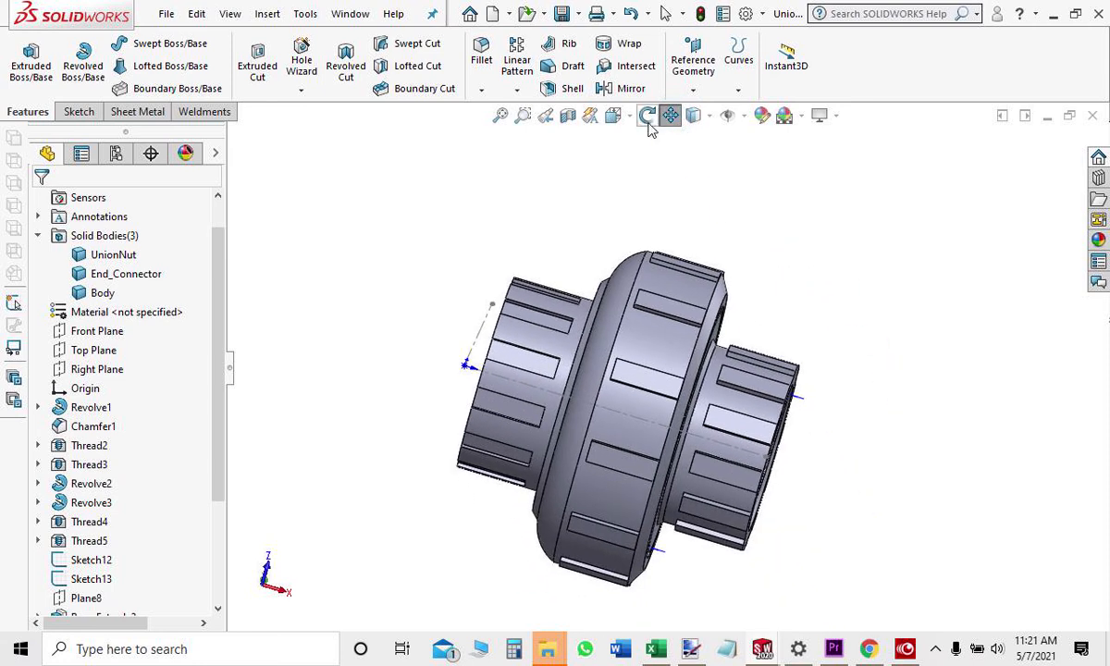
left_click(646, 115)
left_click_drag(754, 310, 811, 230)
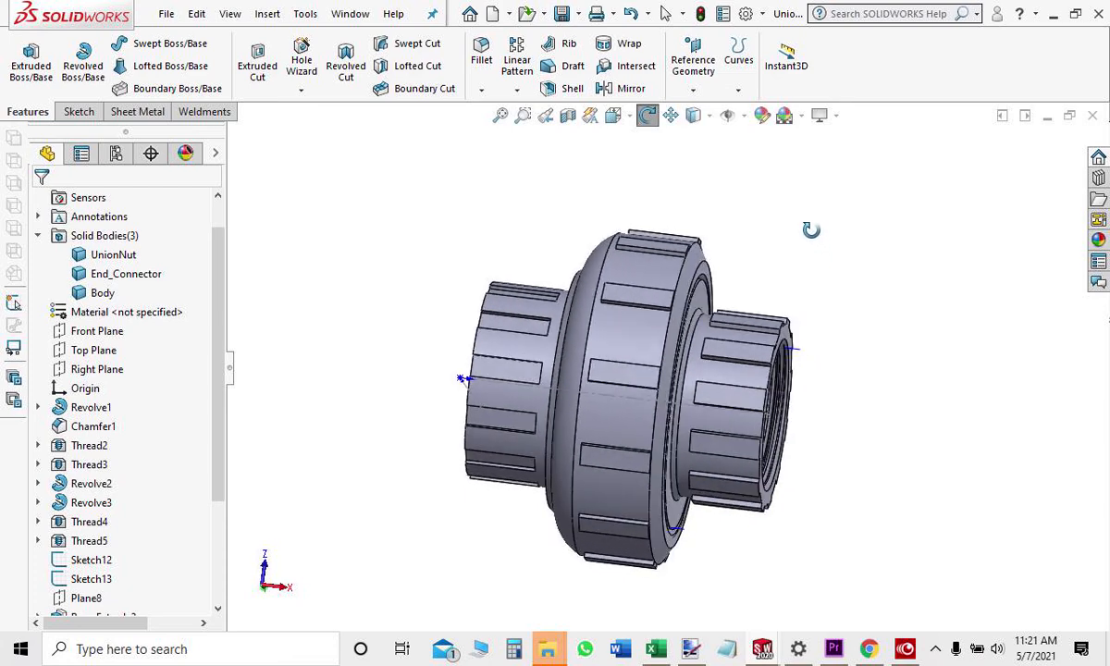
left_click_drag(888, 518, 894, 397)
left_click_drag(761, 530, 737, 528)
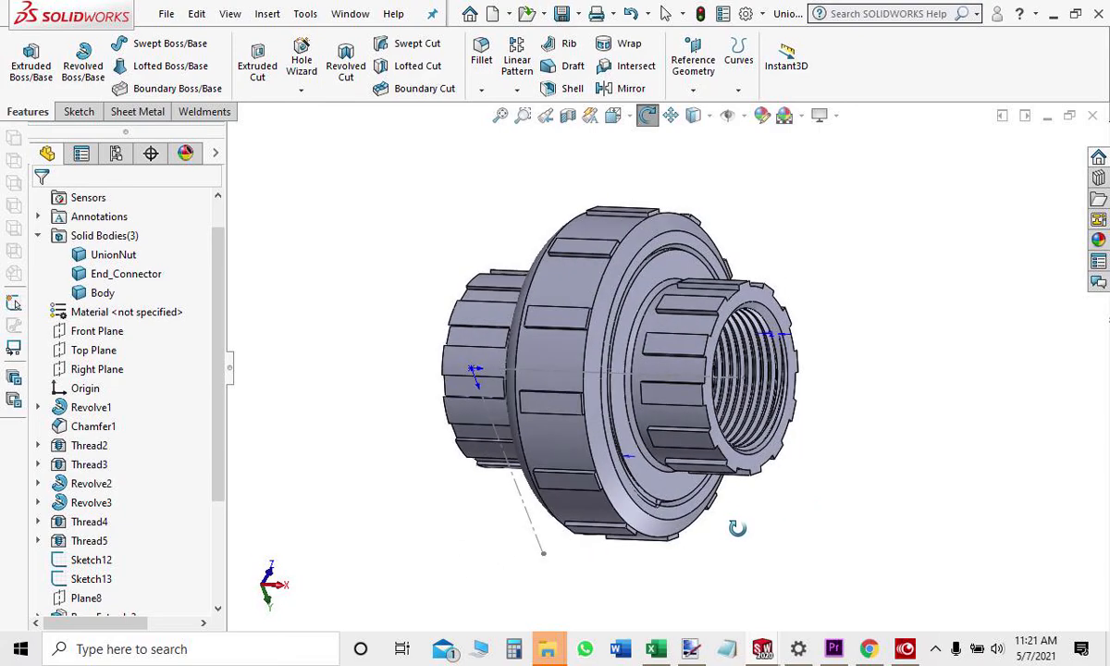
left_click_drag(786, 488, 713, 519)
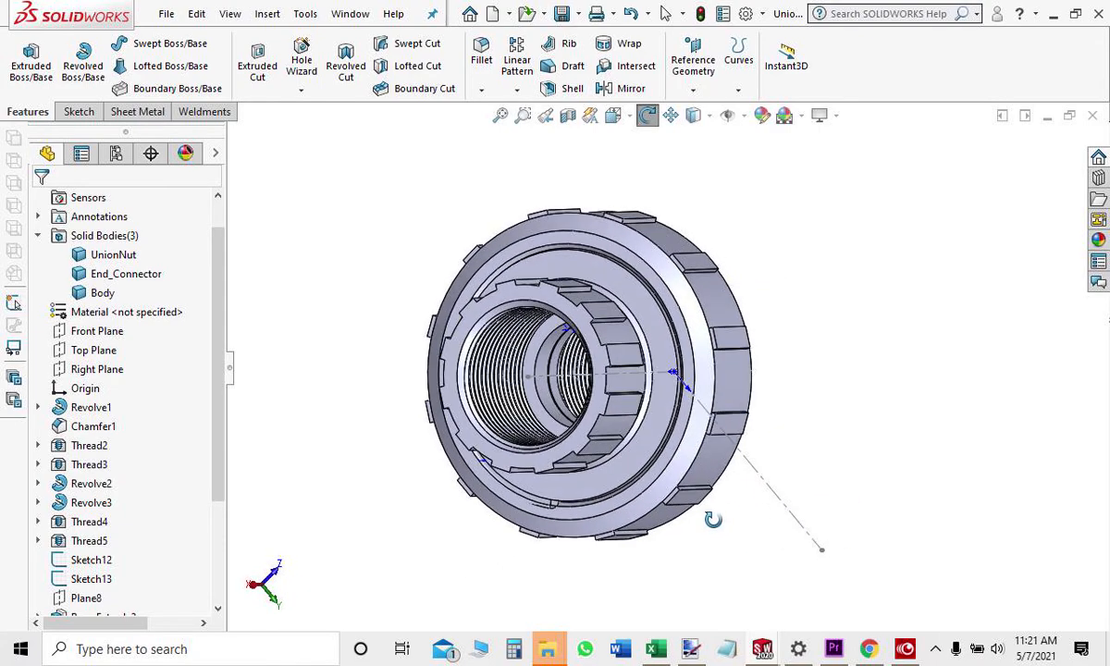